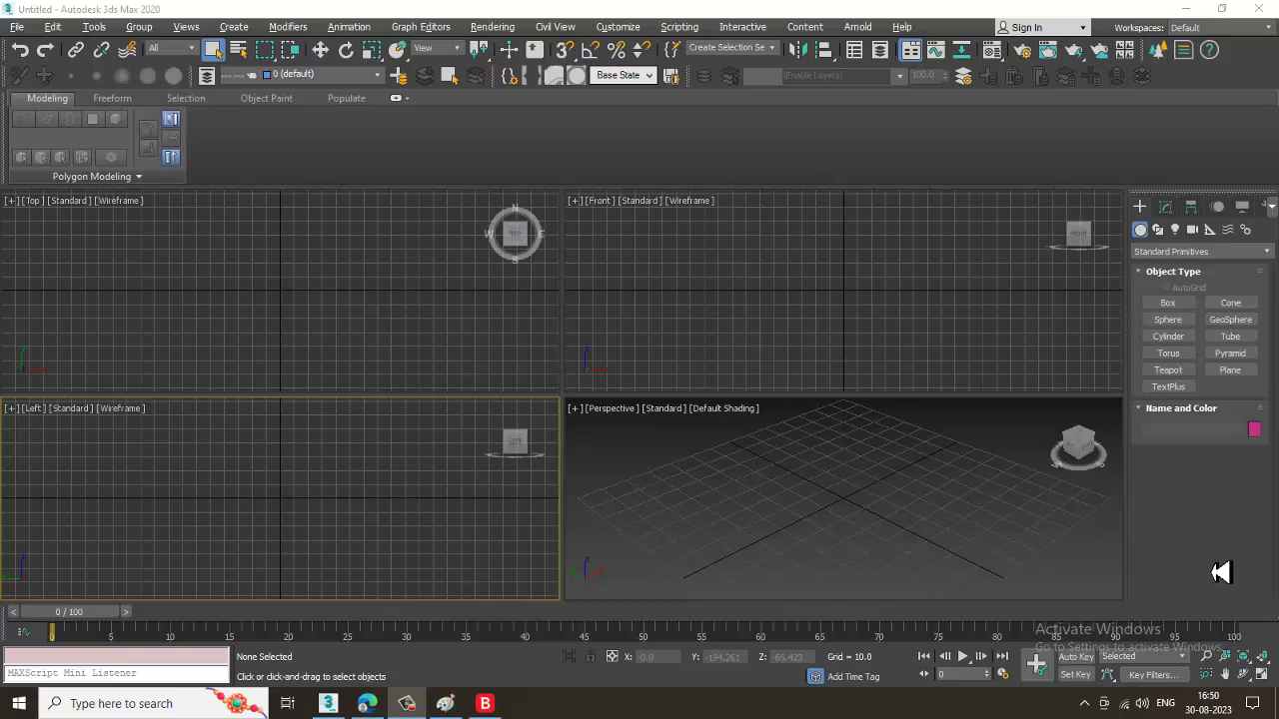
{"action": "left_click", "coordinate": [807, 340]}
{"action": "left_click", "coordinate": [288, 339]}
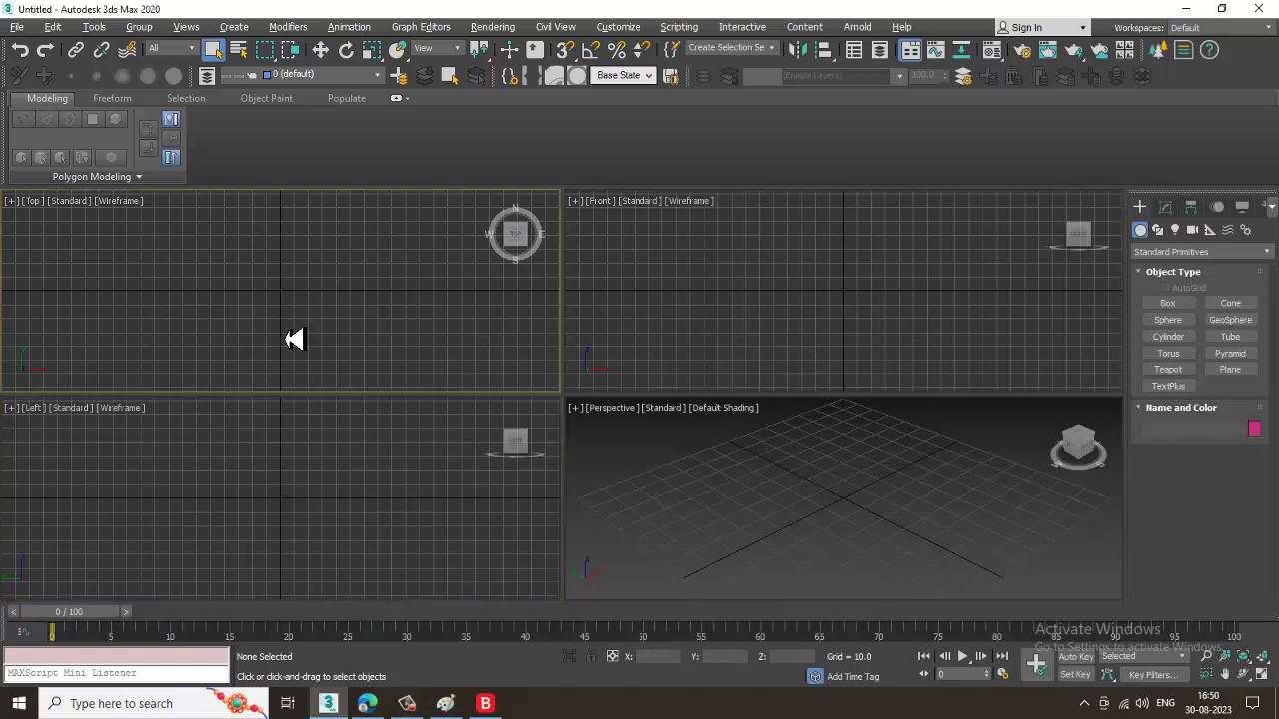
{"action": "left_click", "coordinate": [912, 522]}
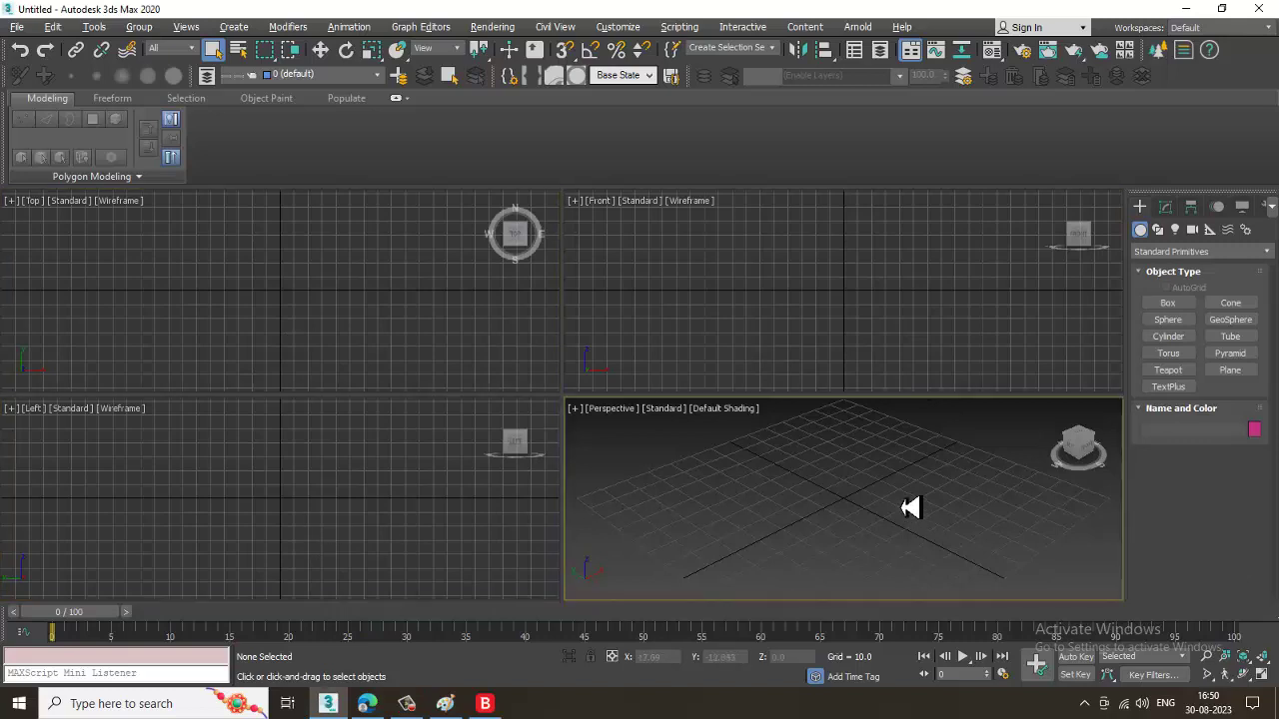
View the image file propss.jpg from the August 2023 folder and move its window clear of the Perspective viewport.
{"action": "left_click", "coordinate": [14, 30]}
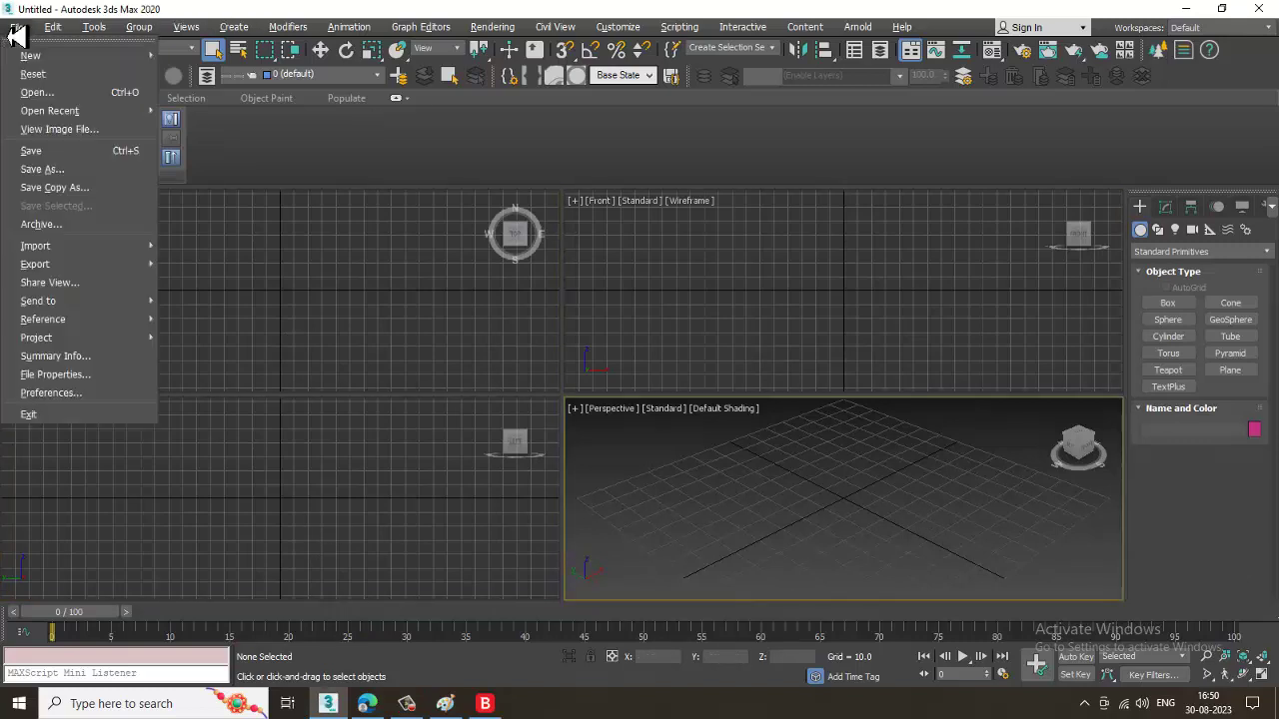
{"action": "left_click", "coordinate": [86, 133]}
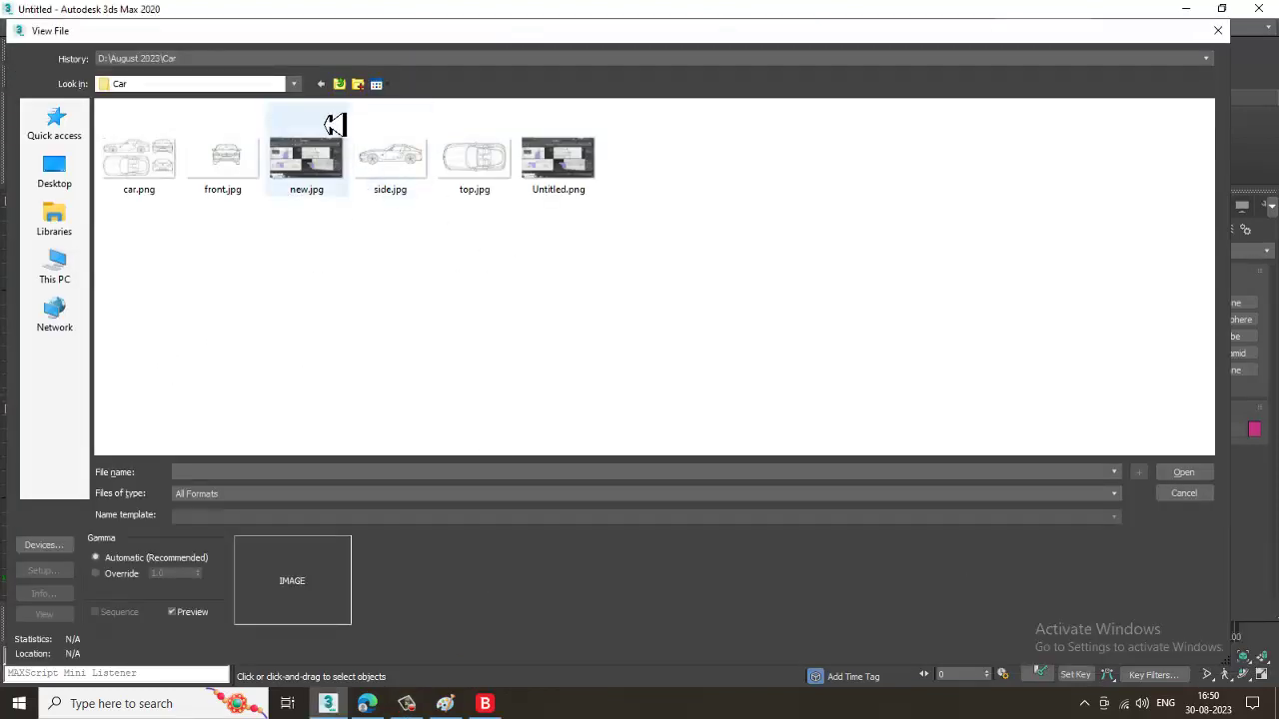
{"action": "left_click", "coordinate": [345, 84]}
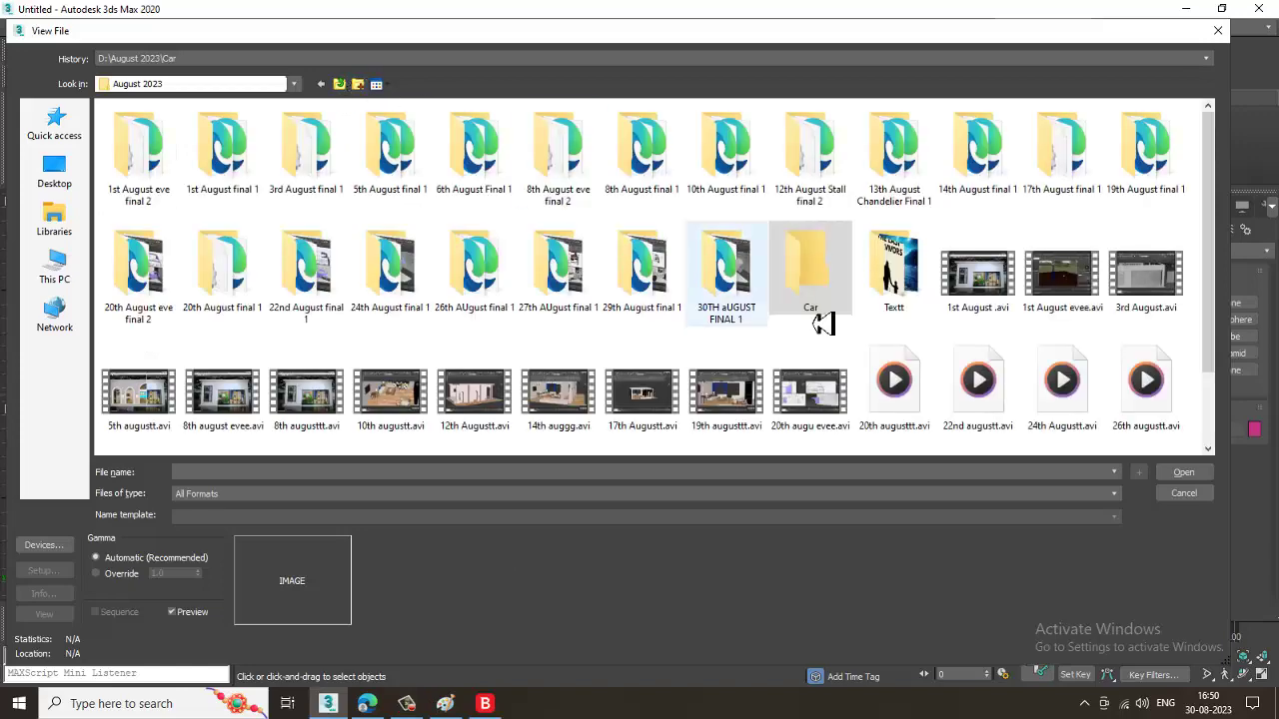
{"action": "scroll", "coordinate": [927, 386], "scroll_direction": "down", "scroll_amount": 2}
{"action": "double_click", "coordinate": [393, 409]}
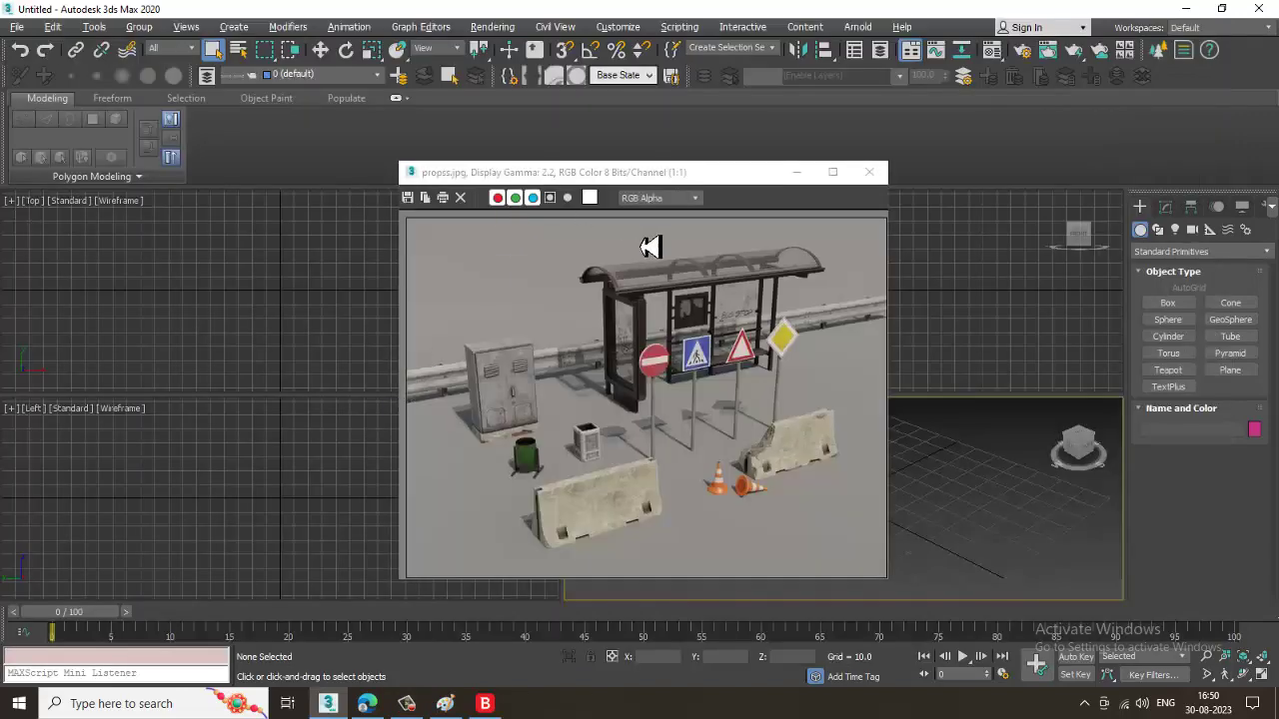
{"action": "left_click_drag", "start_coordinate": [677, 185], "coordinate": [301, 85]}
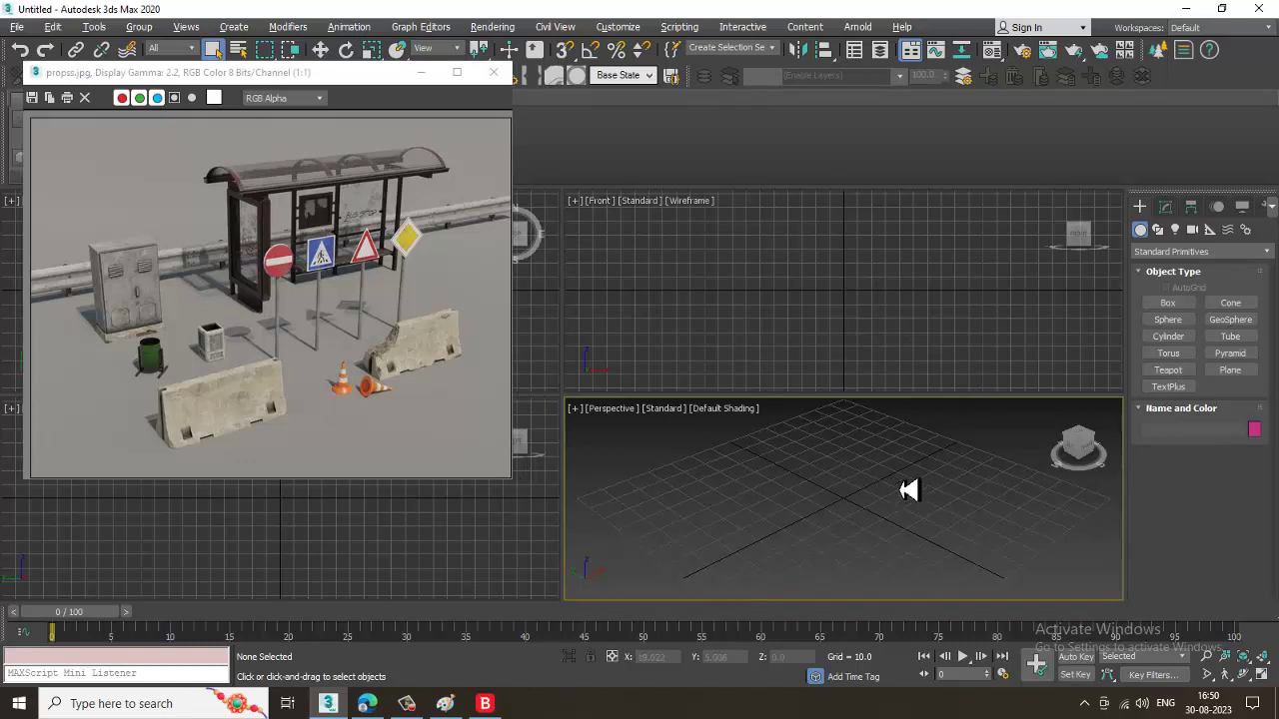
Create a large ground plane in the maximized Perspective view, extending beyond the home grid.
{"action": "left_click", "coordinate": [1230, 369]}
{"action": "key", "text": "alt+w"}
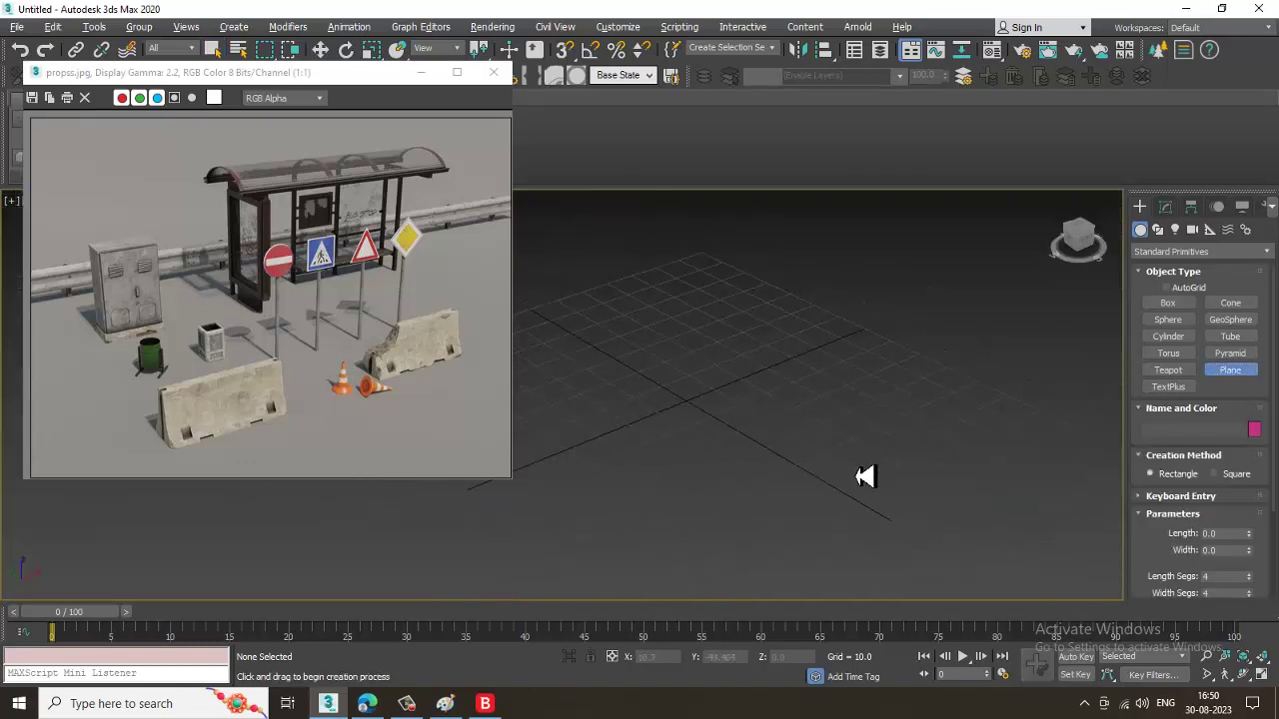
{"action": "left_click_drag", "start_coordinate": [837, 241], "coordinate": [805, 689]}
{"action": "right_click", "coordinate": [903, 433]}
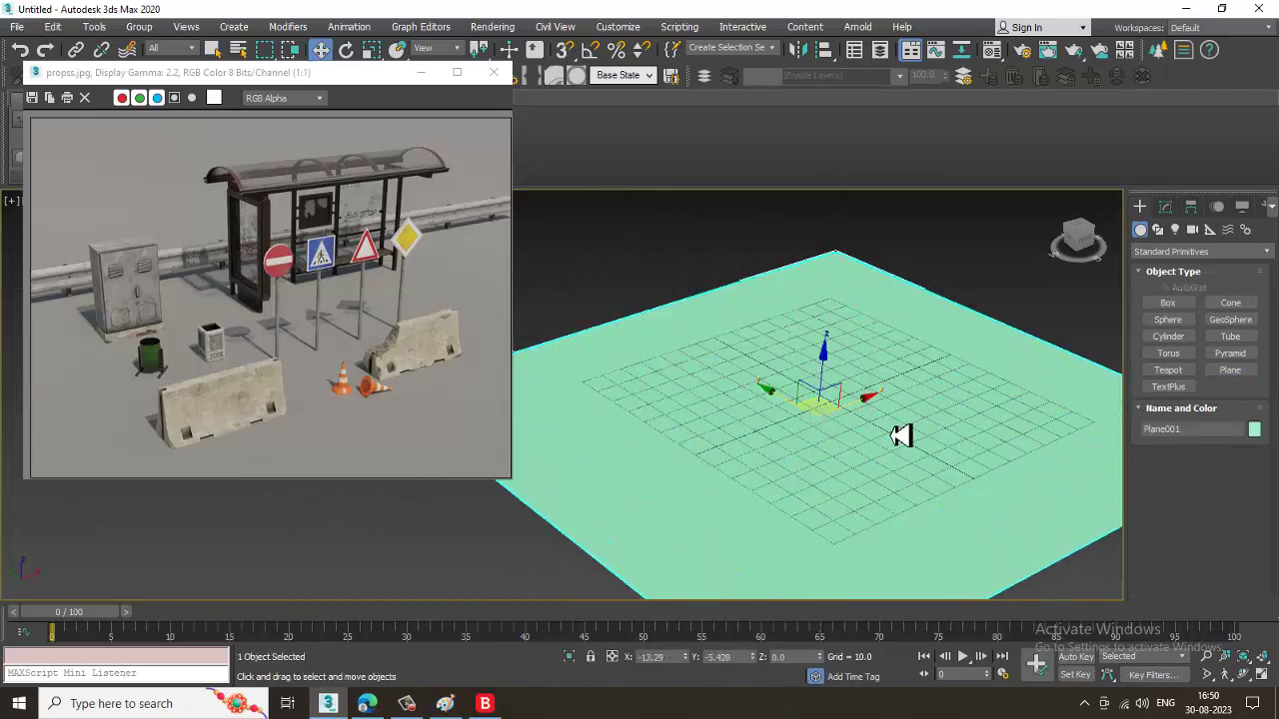
{"action": "mouse_move", "coordinate": [902, 434]}
{"action": "middle_mouse_down", "text": "alt"}
{"action": "mouse_move", "coordinate": [825, 413]}
{"action": "mouse_move", "coordinate": [572, 413]}
{"action": "middle_mouse_up", "text": "alt"}
{"action": "scroll", "coordinate": [825, 414], "scroll_direction": "up", "scroll_amount": 3}
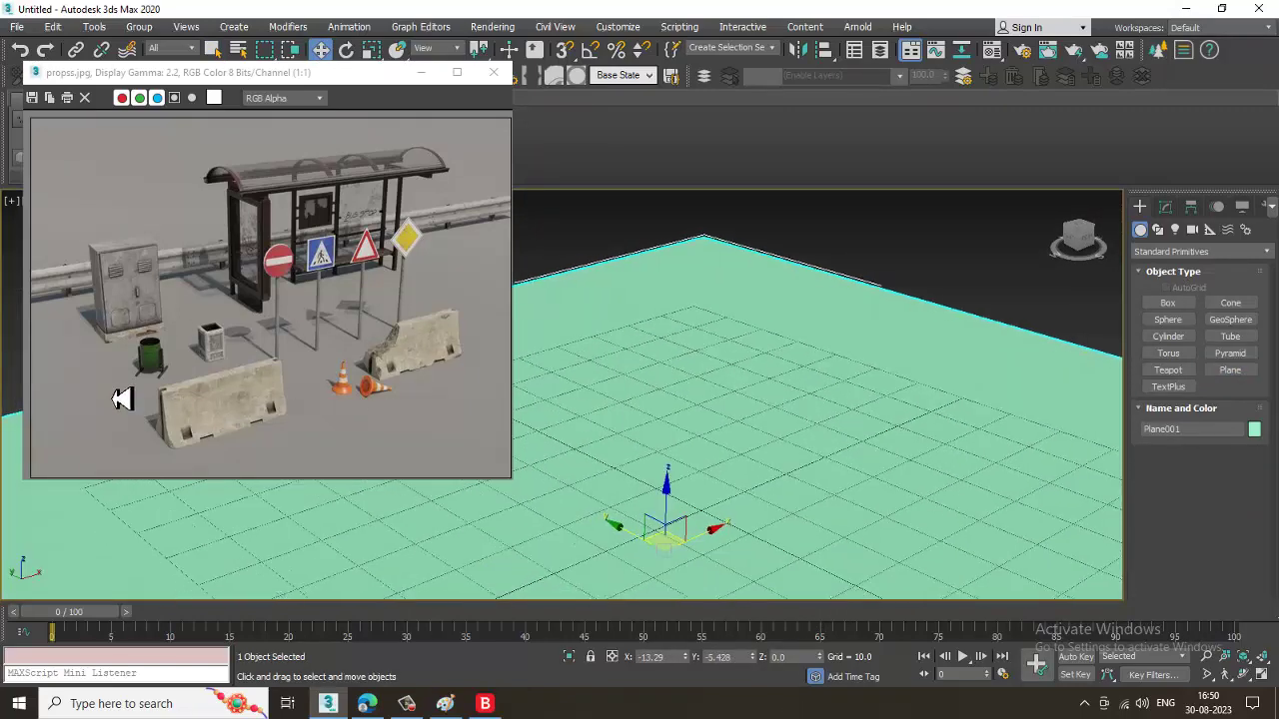
Enlarge the reference image to examine the guardrail behind the bus stop and road signs.
{"action": "scroll", "coordinate": [179, 386], "scroll_direction": "up", "scroll_amount": 1}
{"action": "middle_click_drag", "start_coordinate": [200, 295], "coordinate": [319, 383]}
{"action": "scroll", "coordinate": [316, 347], "scroll_direction": "down", "scroll_amount": 1}
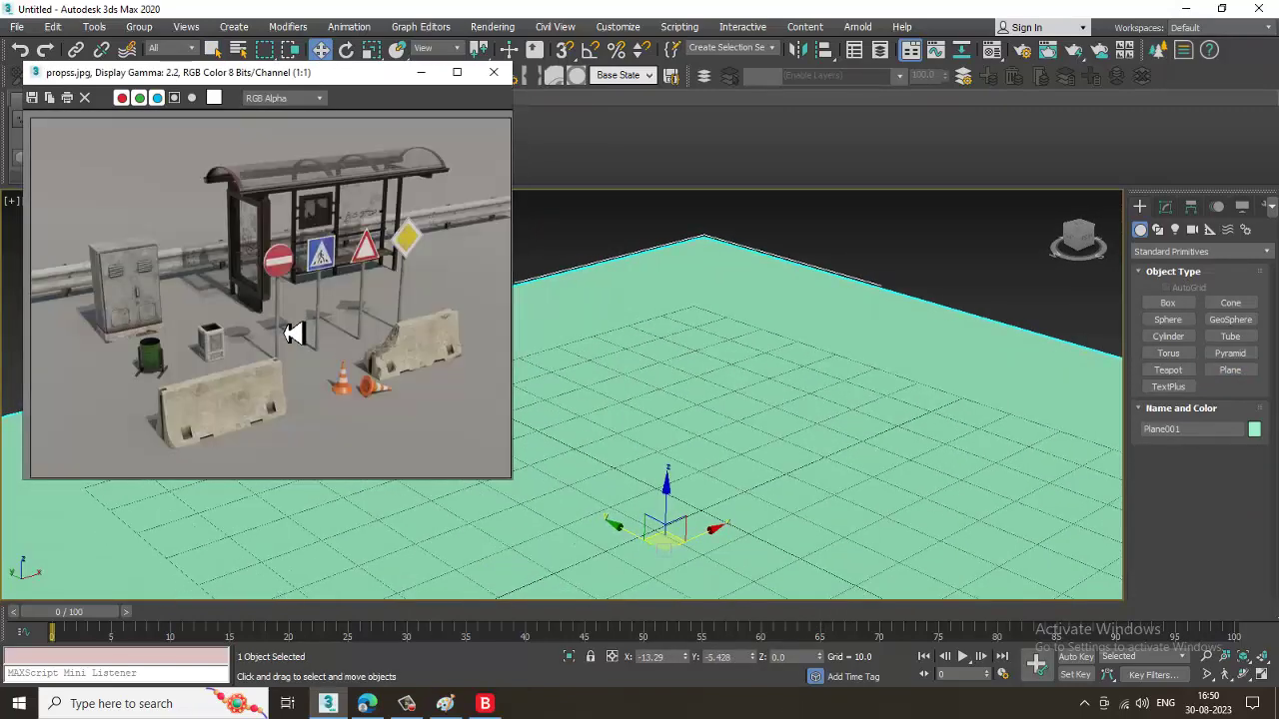
{"action": "middle_click_drag", "start_coordinate": [849, 418], "coordinate": [437, 312], "text": "alt"}
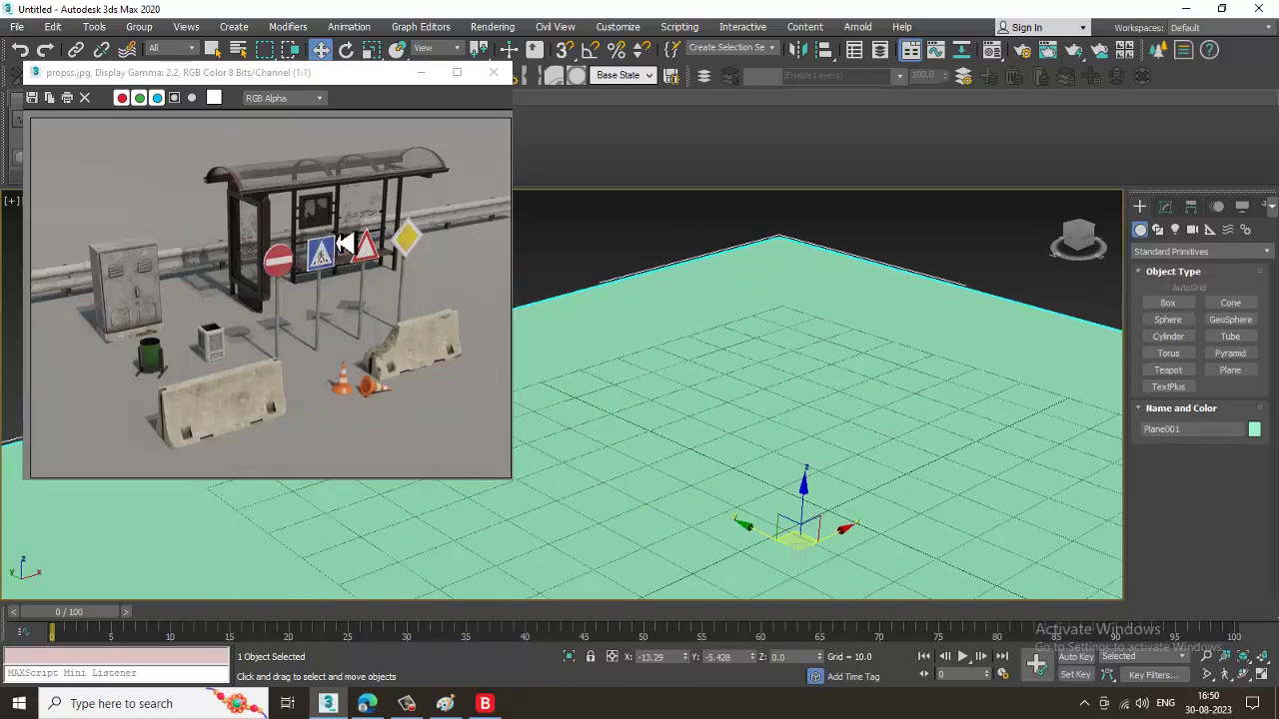
{"action": "scroll", "coordinate": [480, 224], "scroll_direction": "up", "scroll_amount": 1}
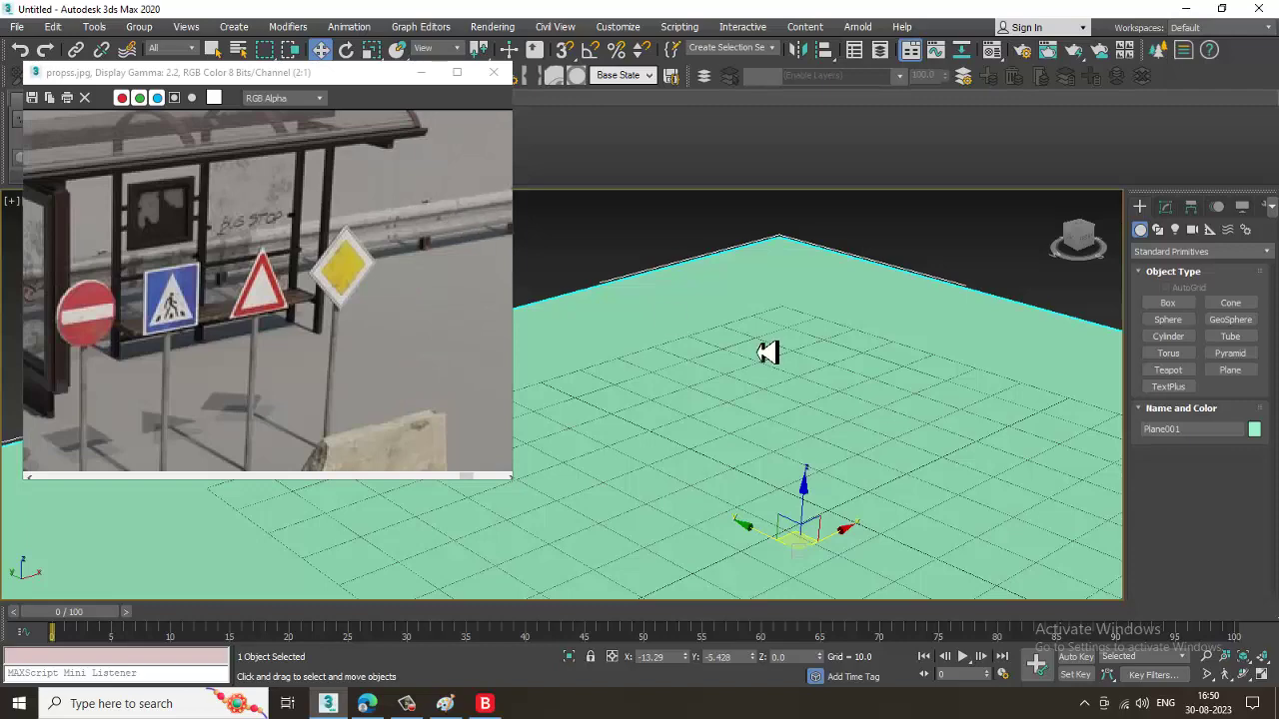
Draw an open six-point zigzag line in the maximized Front view as the guardrail's cross-section profile.
{"action": "key", "text": "alt+w"}
{"action": "key", "text": "alt+w"}
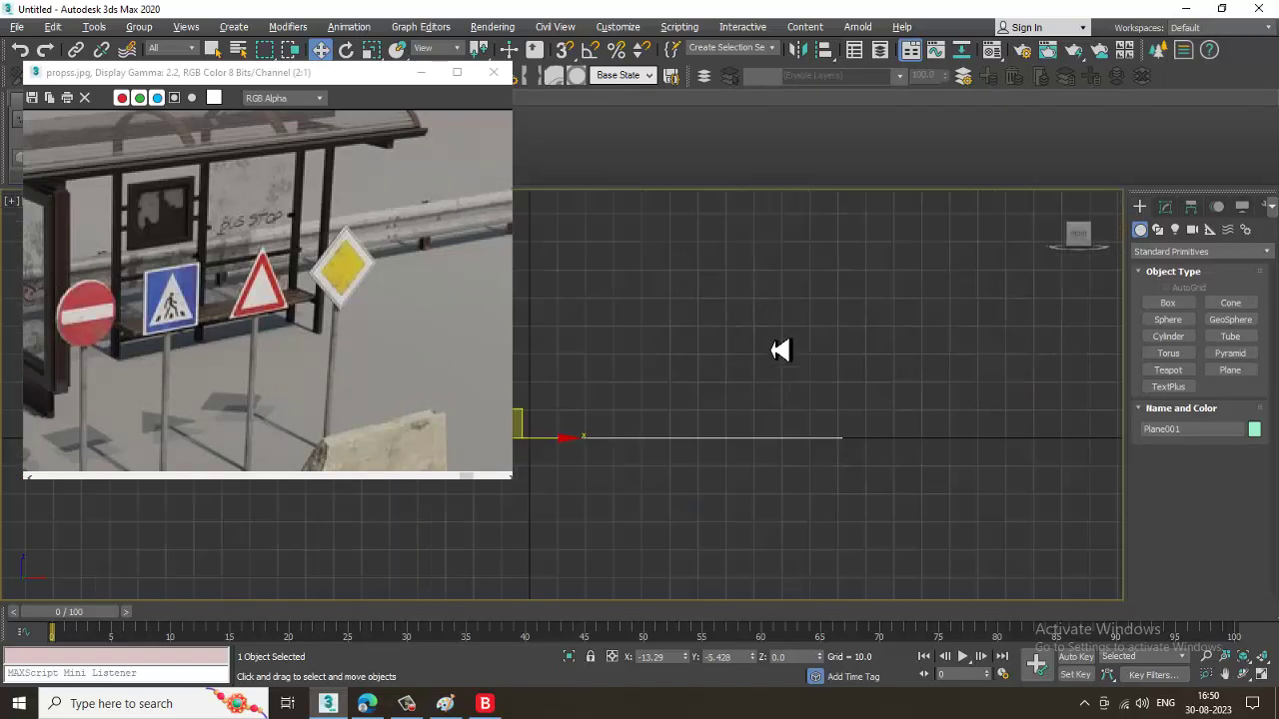
{"action": "middle_click_drag", "start_coordinate": [780, 350], "coordinate": [871, 378]}
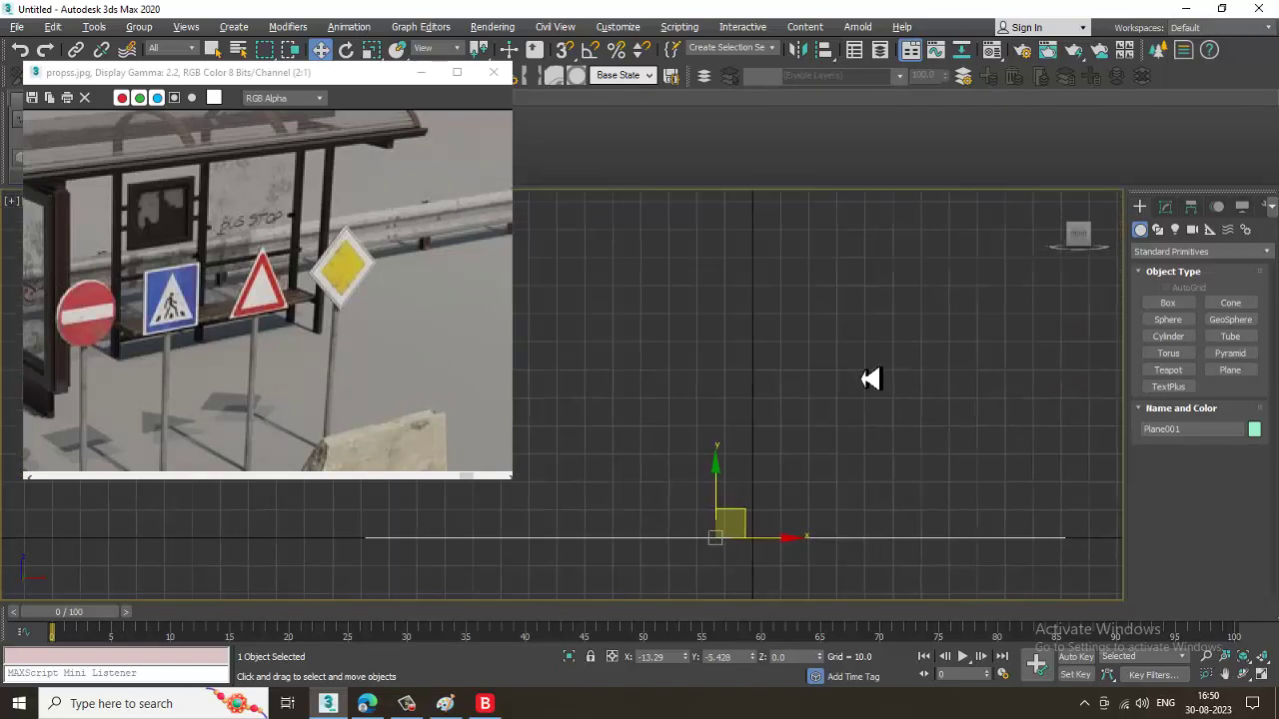
{"action": "left_click", "coordinate": [1157, 230]}
{"action": "left_click", "coordinate": [1168, 315]}
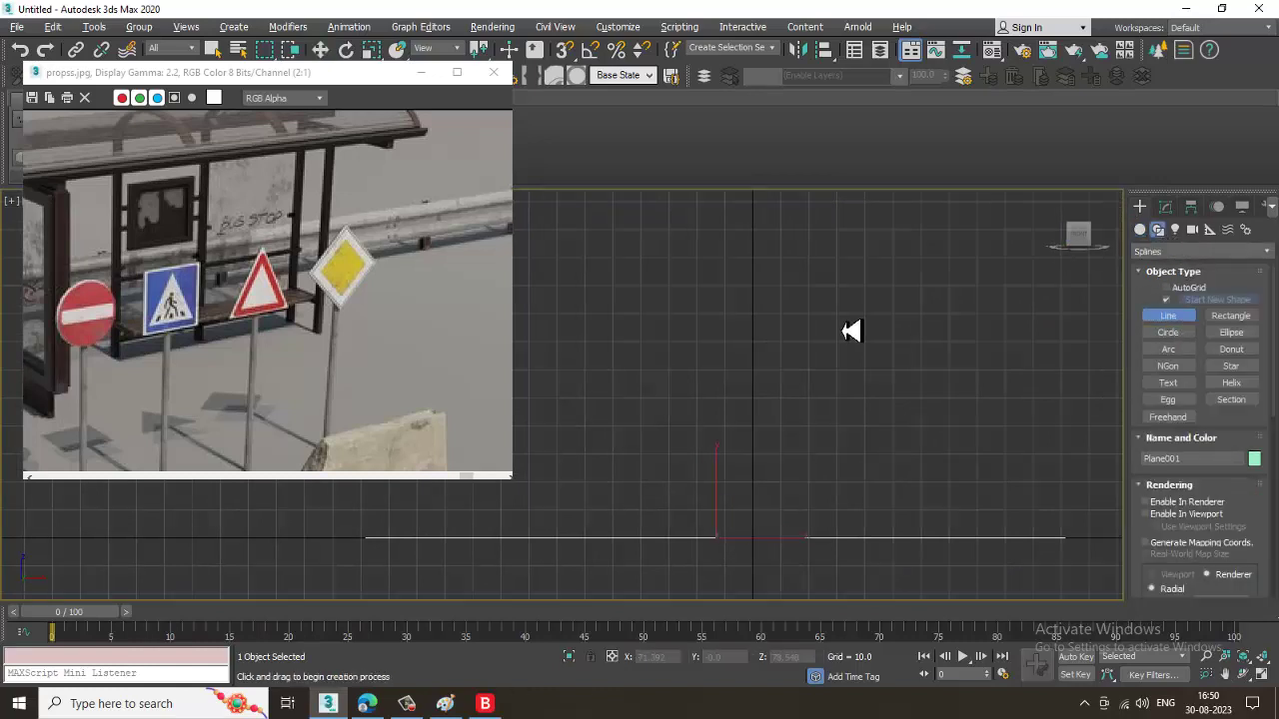
{"action": "middle_click_drag", "start_coordinate": [682, 387], "coordinate": [709, 387]}
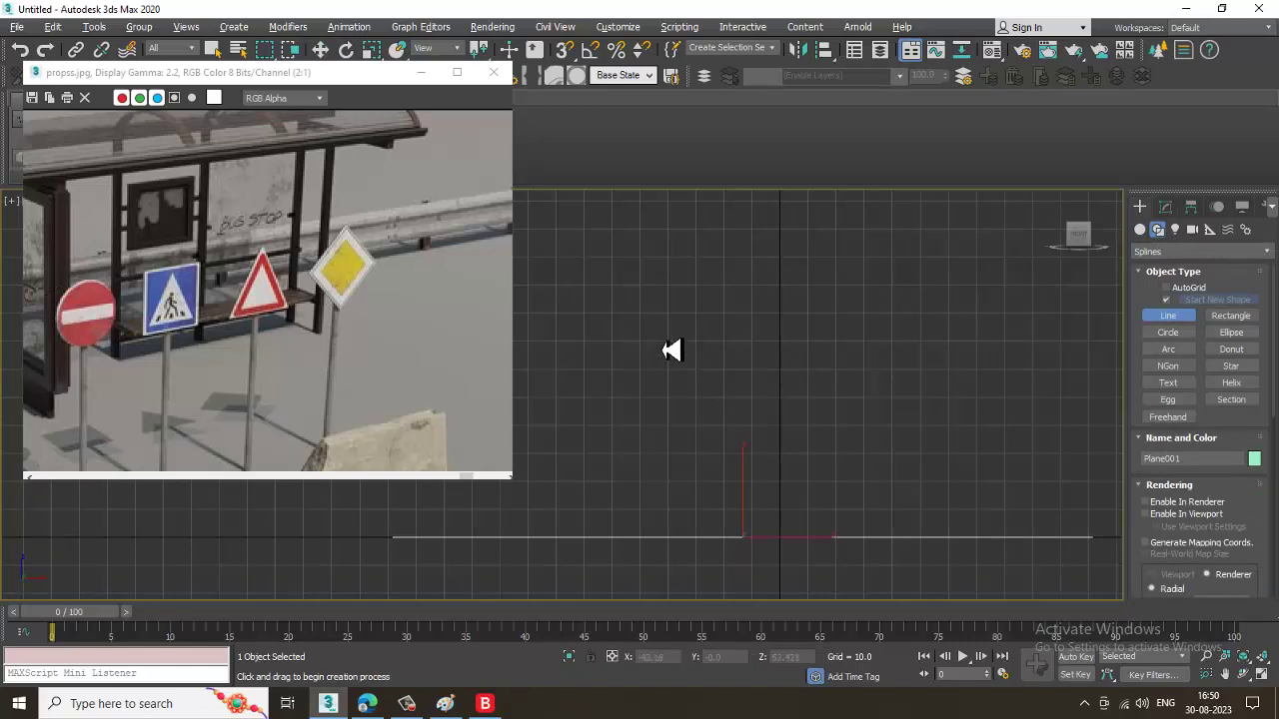
{"action": "left_click", "coordinate": [652, 416]}
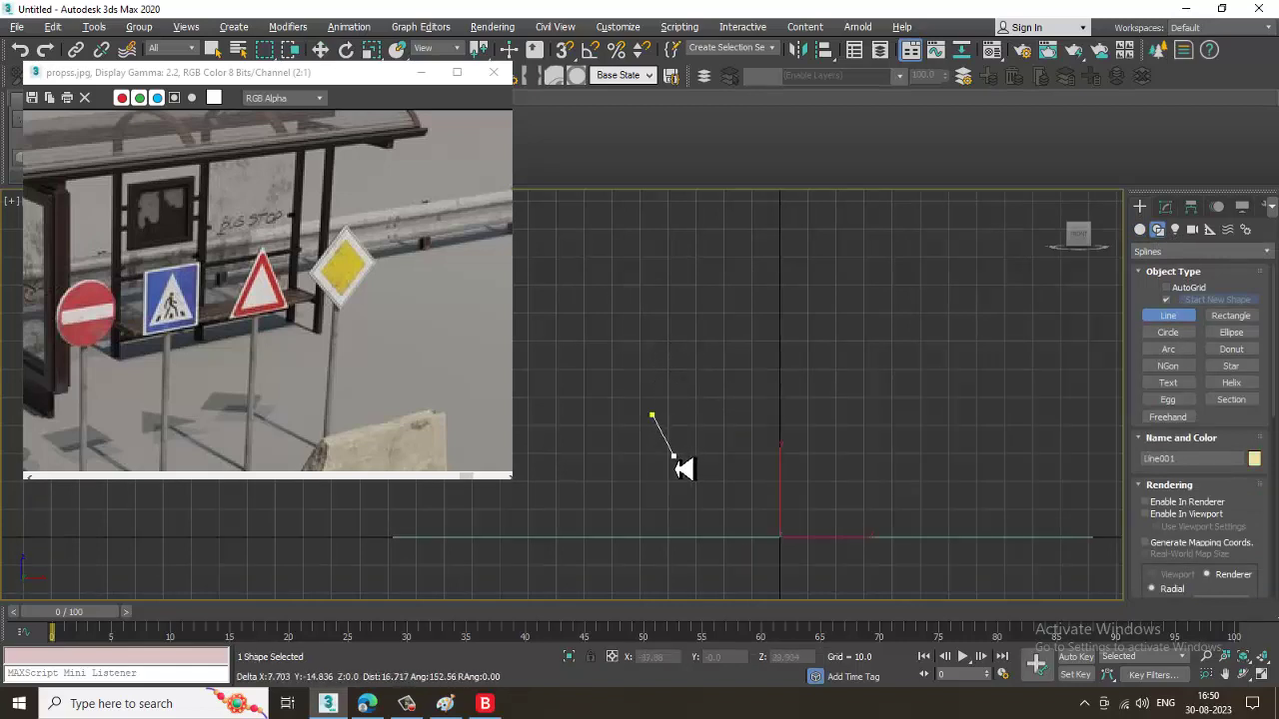
{"action": "left_click", "coordinate": [674, 457]}
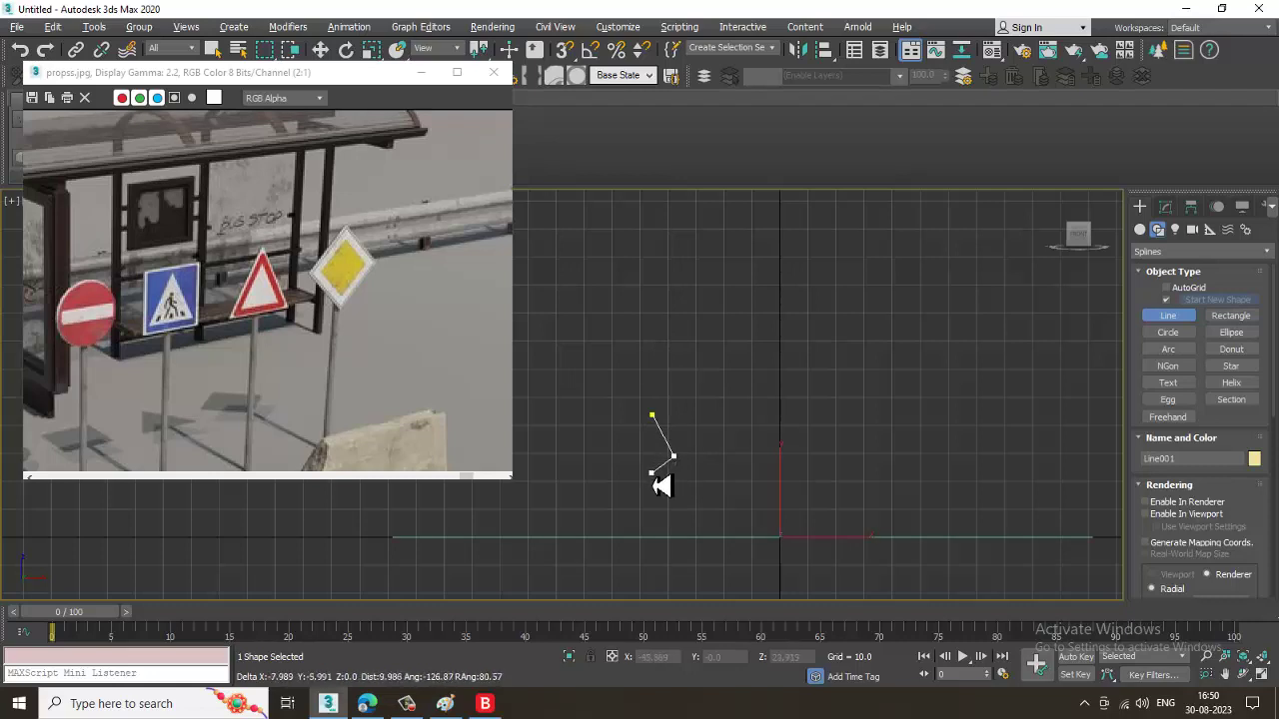
{"action": "left_click", "coordinate": [651, 473]}
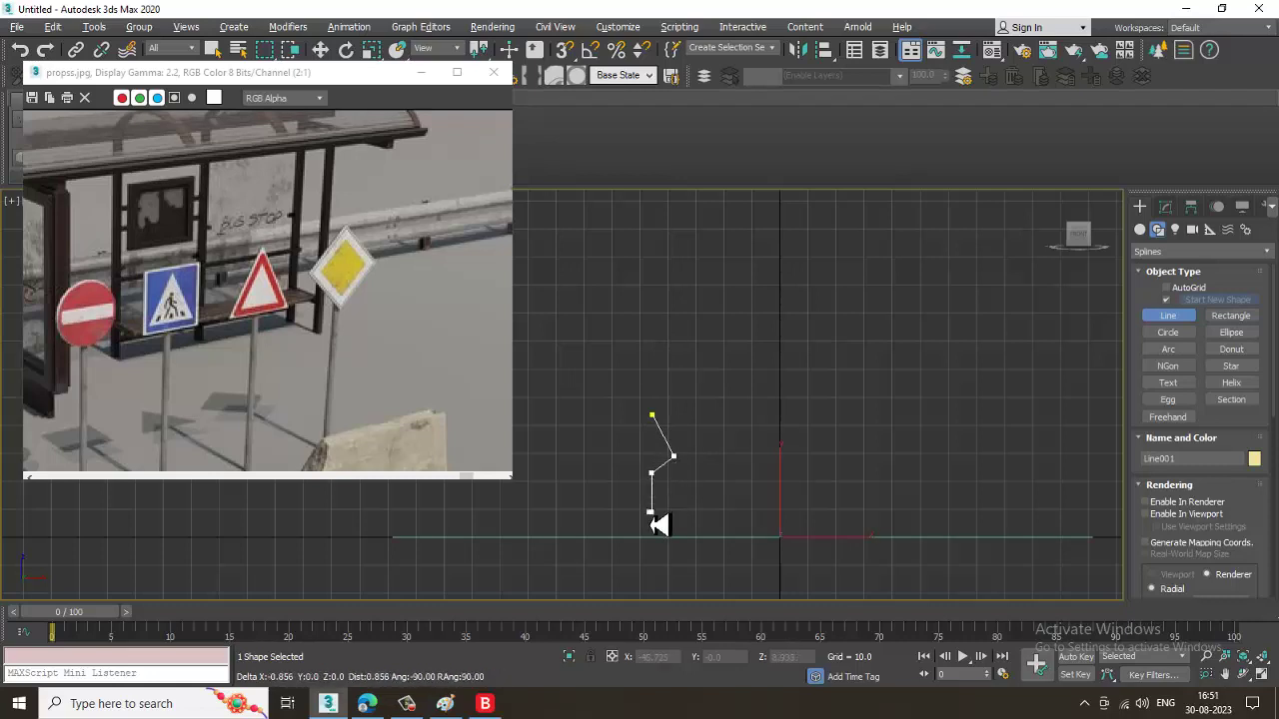
{"action": "left_click", "coordinate": [652, 511]}
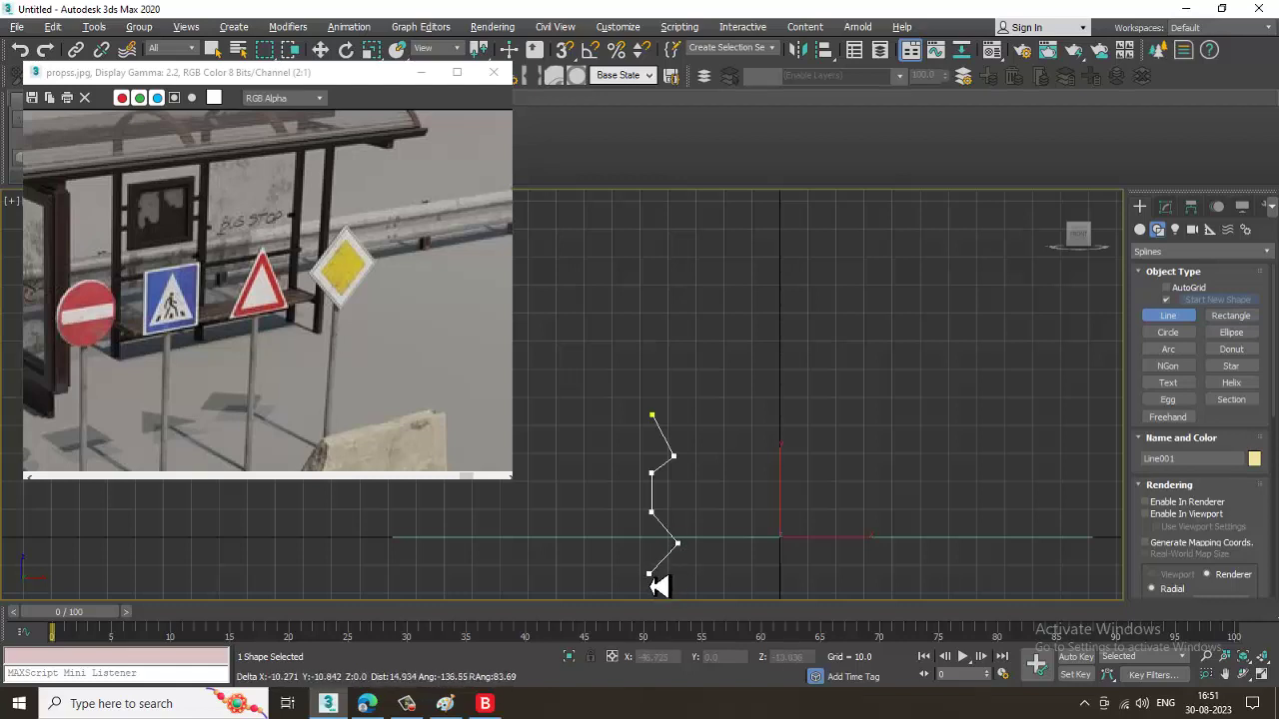
{"action": "right_click", "coordinate": [652, 587]}
{"action": "key", "text": "w"}
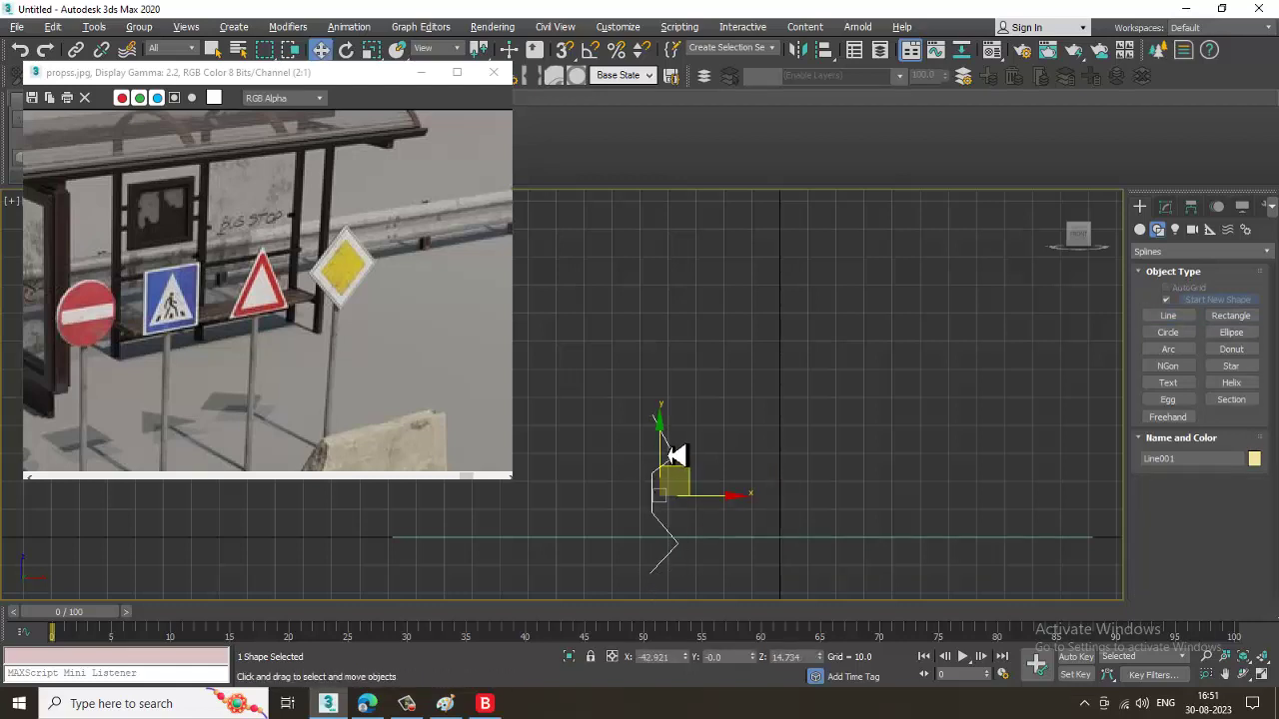
Move the two vertices of the profile line's middle vertical segment slightly down.
{"action": "scroll", "coordinate": [667, 440], "scroll_direction": "up", "scroll_amount": 4}
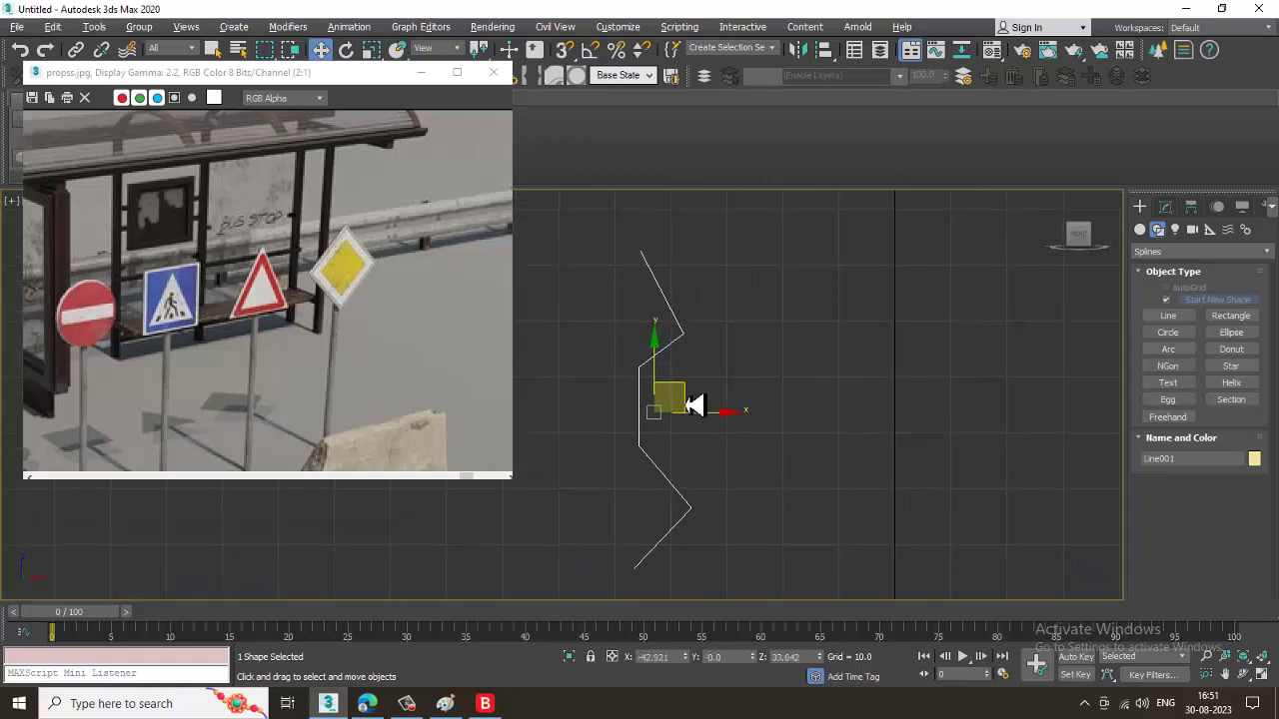
{"action": "scroll", "coordinate": [683, 394], "scroll_direction": "up", "scroll_amount": 2}
{"action": "key", "text": "1"}
{"action": "left_click_drag", "start_coordinate": [583, 322], "coordinate": [636, 487]}
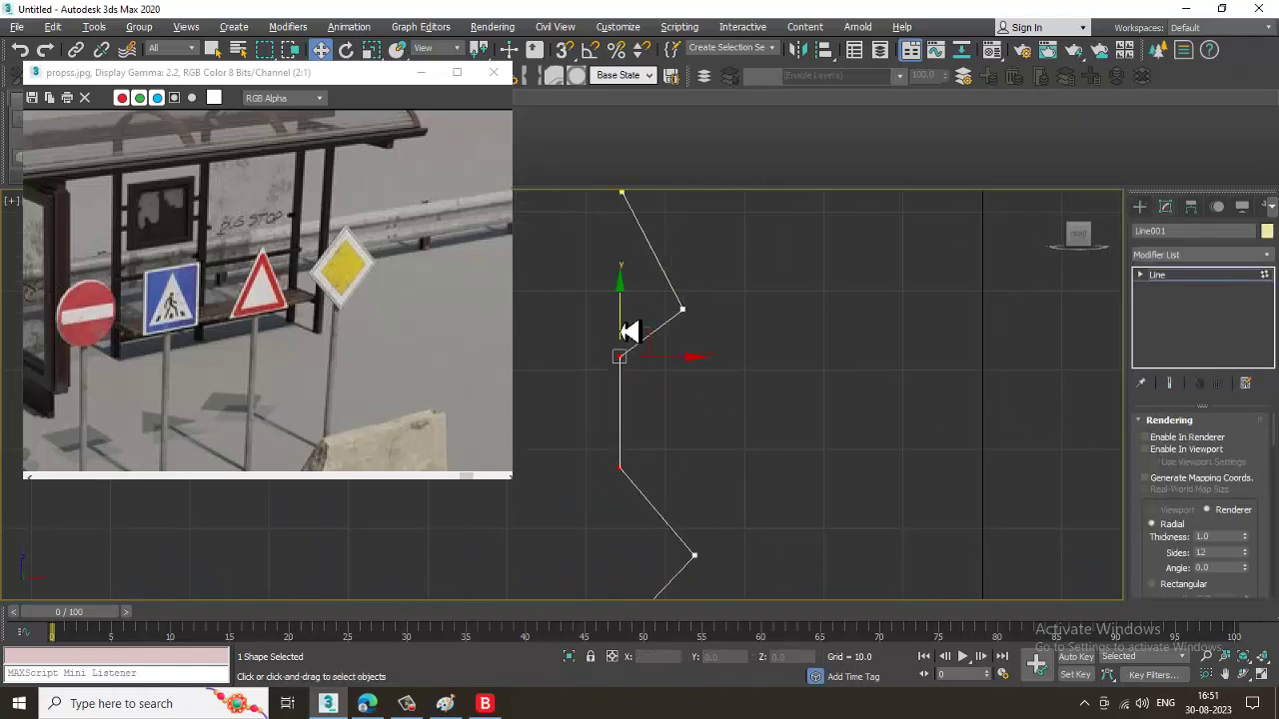
{"action": "scroll", "coordinate": [757, 351], "scroll_direction": "down", "scroll_amount": 2}
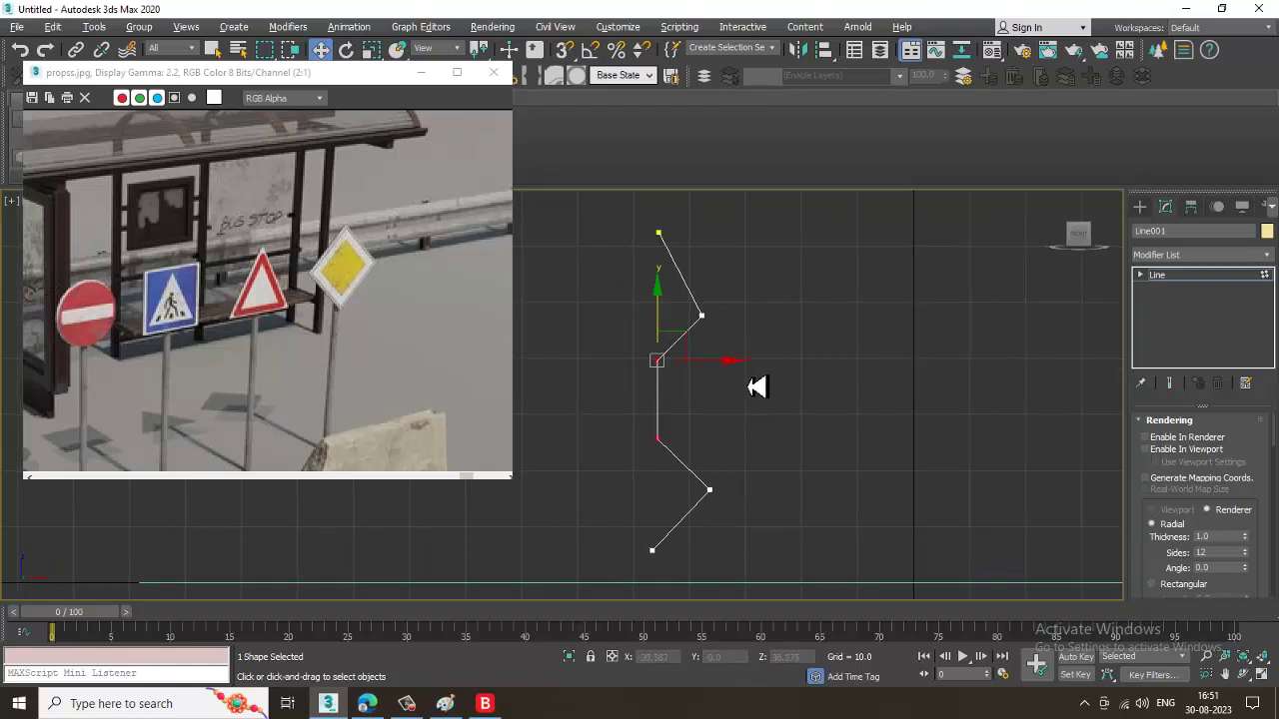
Move the profile's lower outer vertex about 1.3 units inward to line up with the upper outer vertex.
{"action": "left_click", "coordinate": [709, 489]}
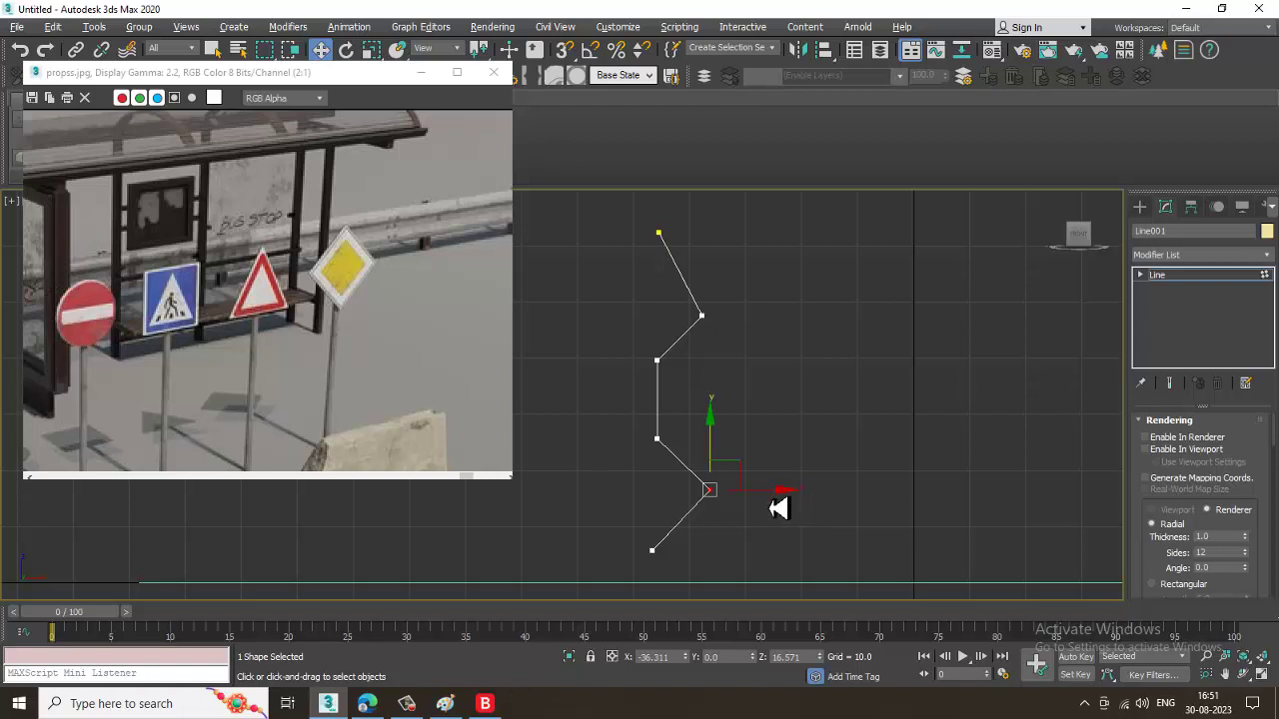
{"action": "left_click_drag", "start_coordinate": [775, 500], "coordinate": [768, 501]}
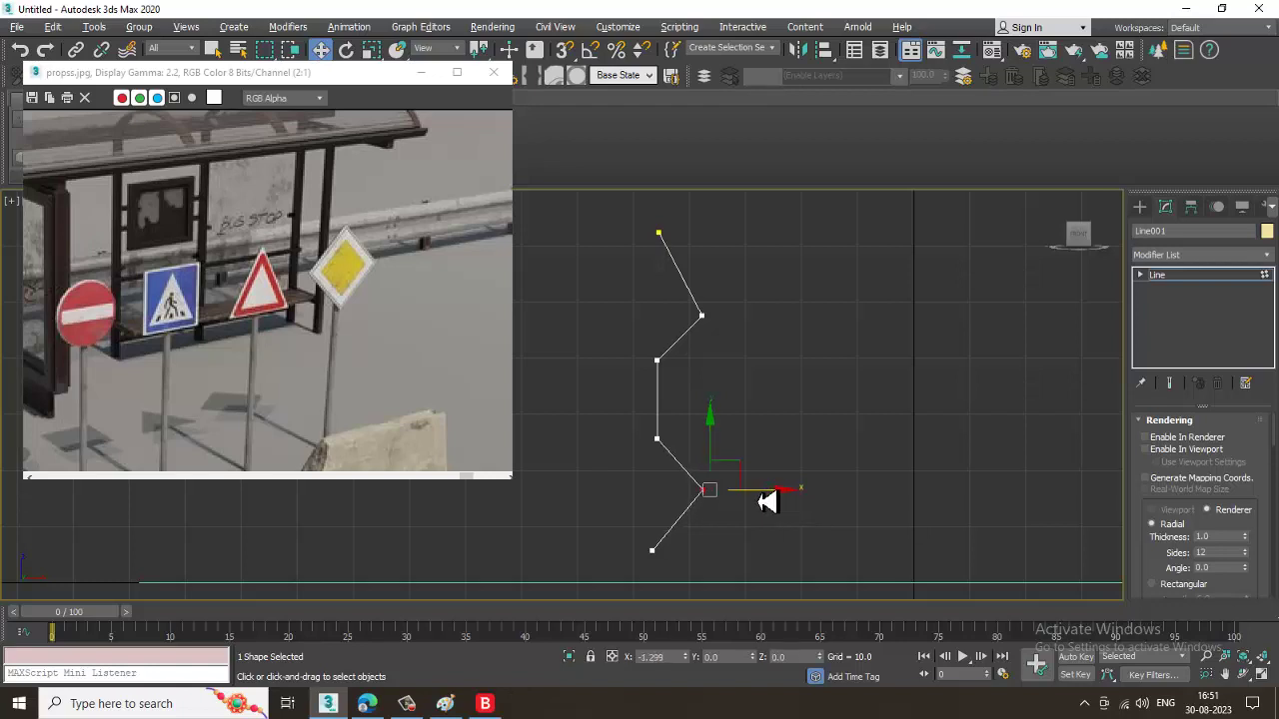
{"action": "key", "text": "ctrl+z"}
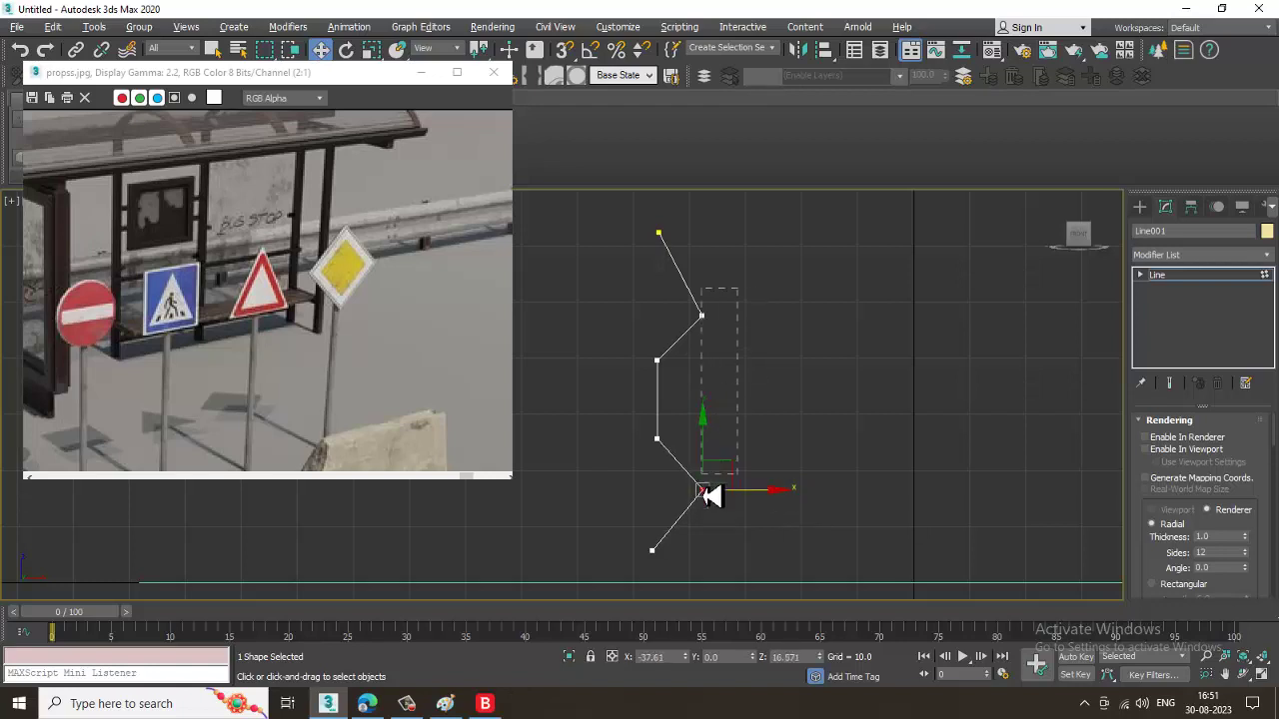
Fillet the profile's upper and lower outer vertices together into two wide rounded bulges.
{"action": "left_click_drag", "start_coordinate": [703, 485], "coordinate": [697, 517]}
{"action": "left_click_drag", "start_coordinate": [1149, 558], "coordinate": [1101, 12]}
{"action": "left_click_drag", "start_coordinate": [1159, 507], "coordinate": [1144, 170]}
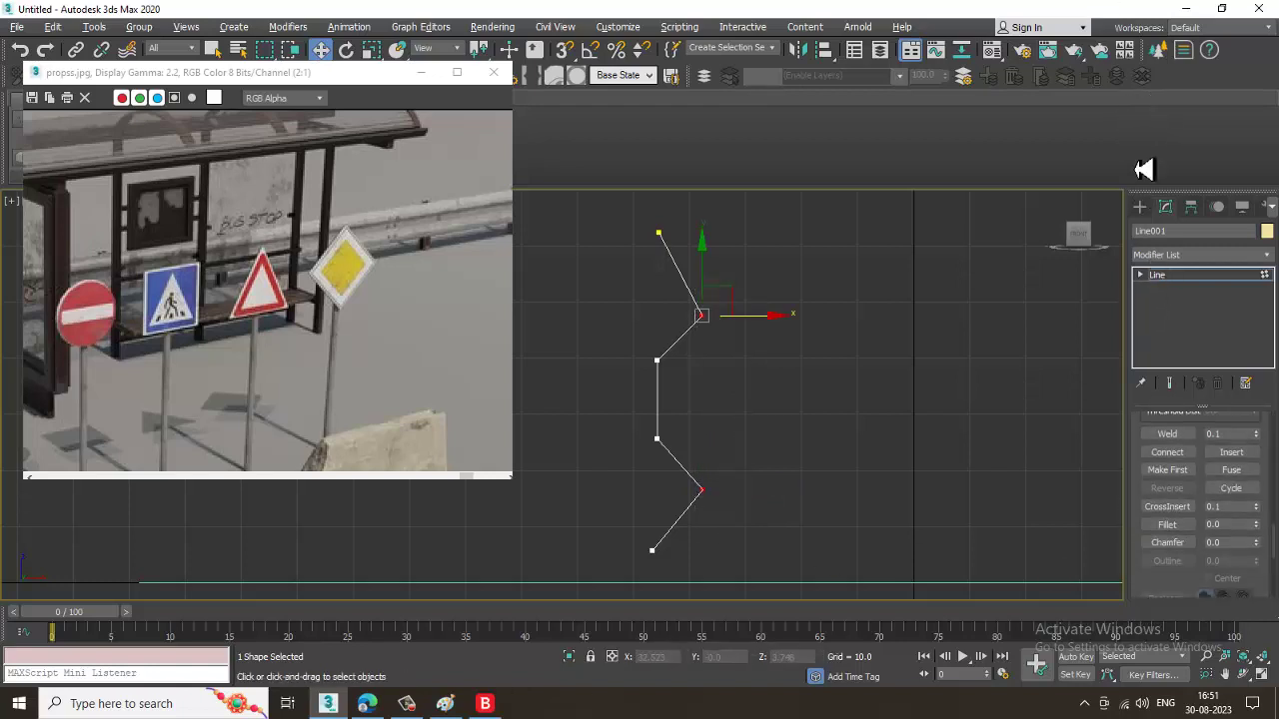
{"action": "left_click", "coordinate": [1175, 525]}
{"action": "left_click_drag", "start_coordinate": [705, 326], "coordinate": [706, 282]}
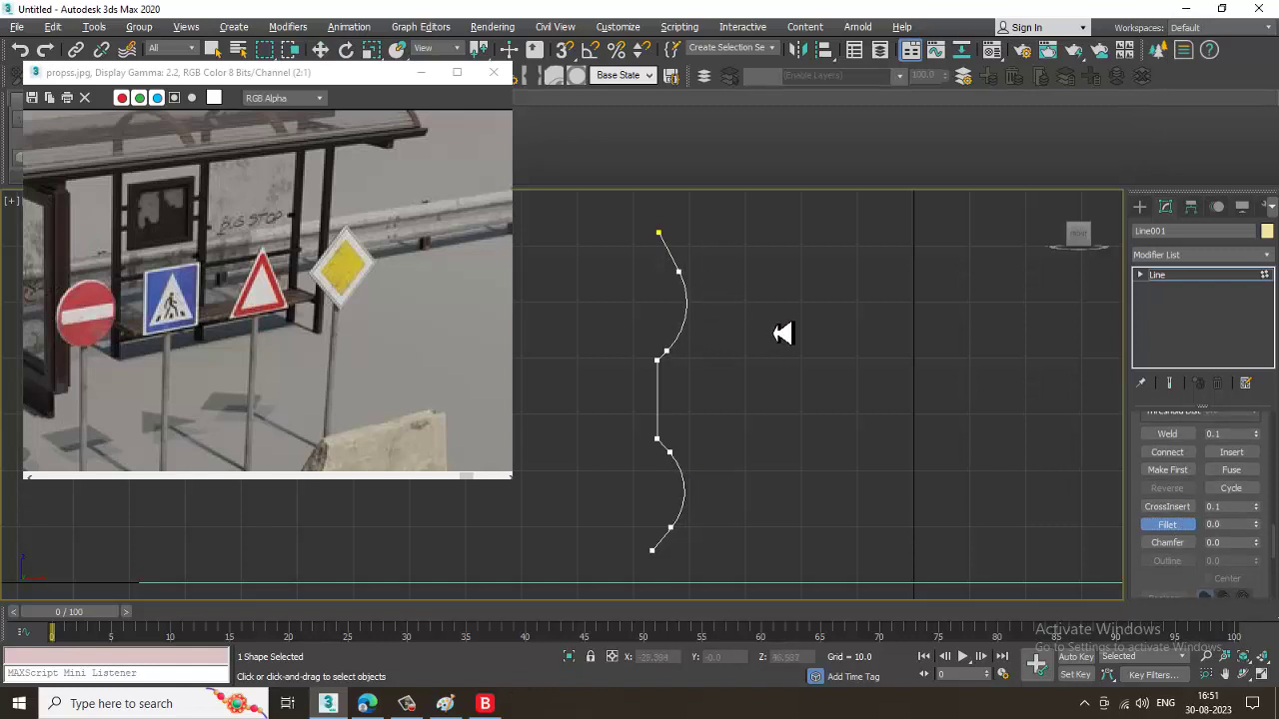
Move the two vertices at the upper end of the profile's lower bulge slightly up.
{"action": "middle_click_drag", "start_coordinate": [784, 334], "coordinate": [782, 340]}
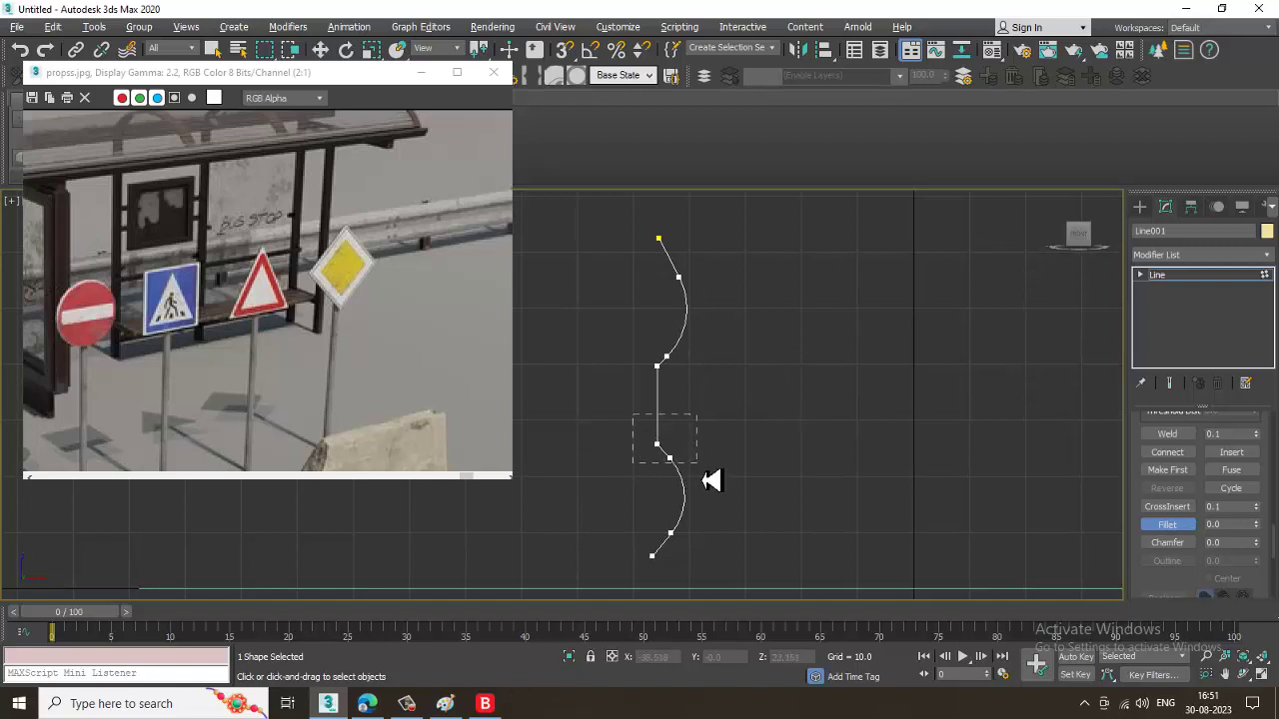
{"action": "left_click_drag", "start_coordinate": [703, 481], "coordinate": [703, 481]}
{"action": "key", "text": "w"}
{"action": "left_click_drag", "start_coordinate": [657, 411], "coordinate": [657, 393]}
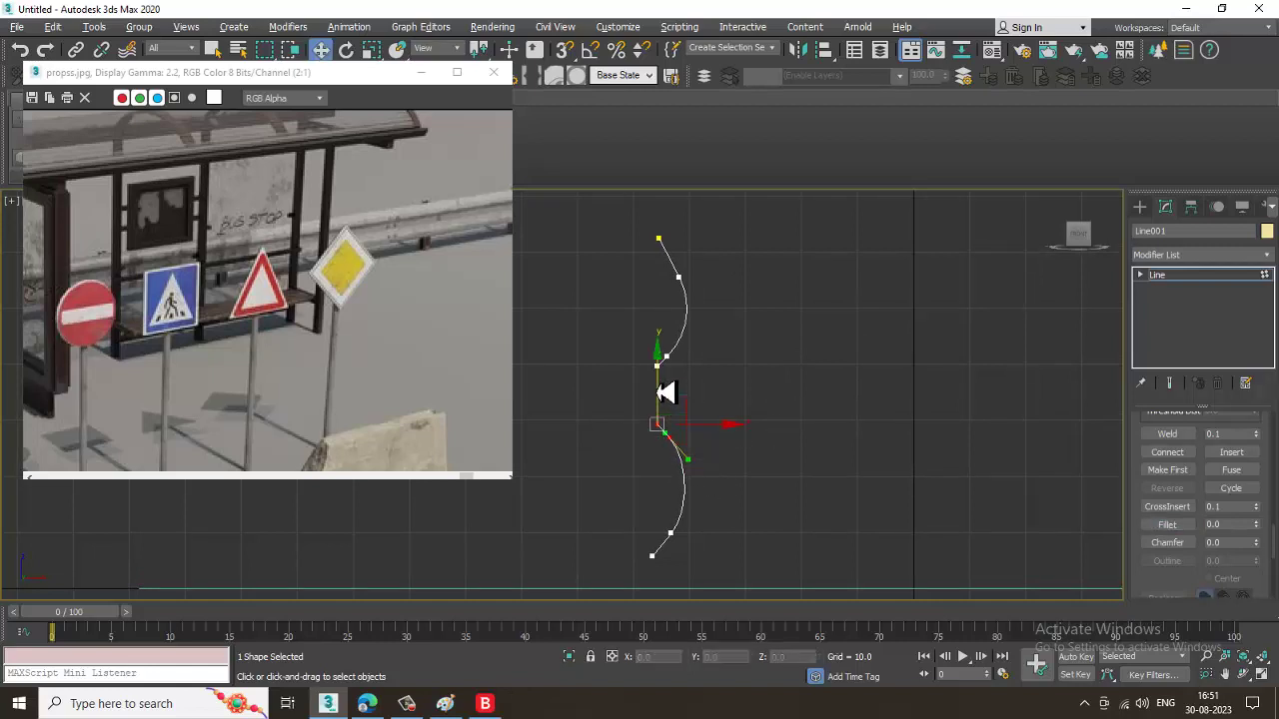
{"action": "middle_click_drag", "start_coordinate": [806, 396], "coordinate": [801, 417]}
{"action": "left_click", "coordinate": [675, 293]}
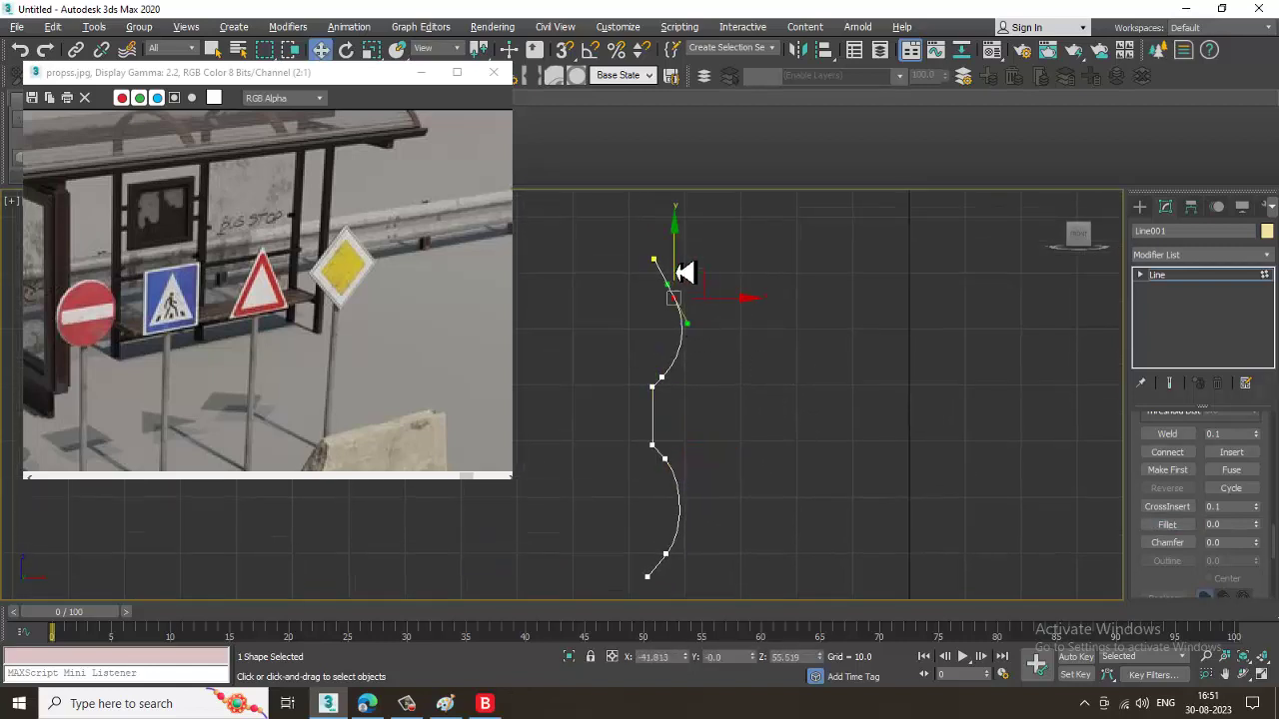
Leave vertex editing and show the finished profile line above the ground plane in the maximized Perspective view.
{"action": "left_click", "coordinate": [1209, 278]}
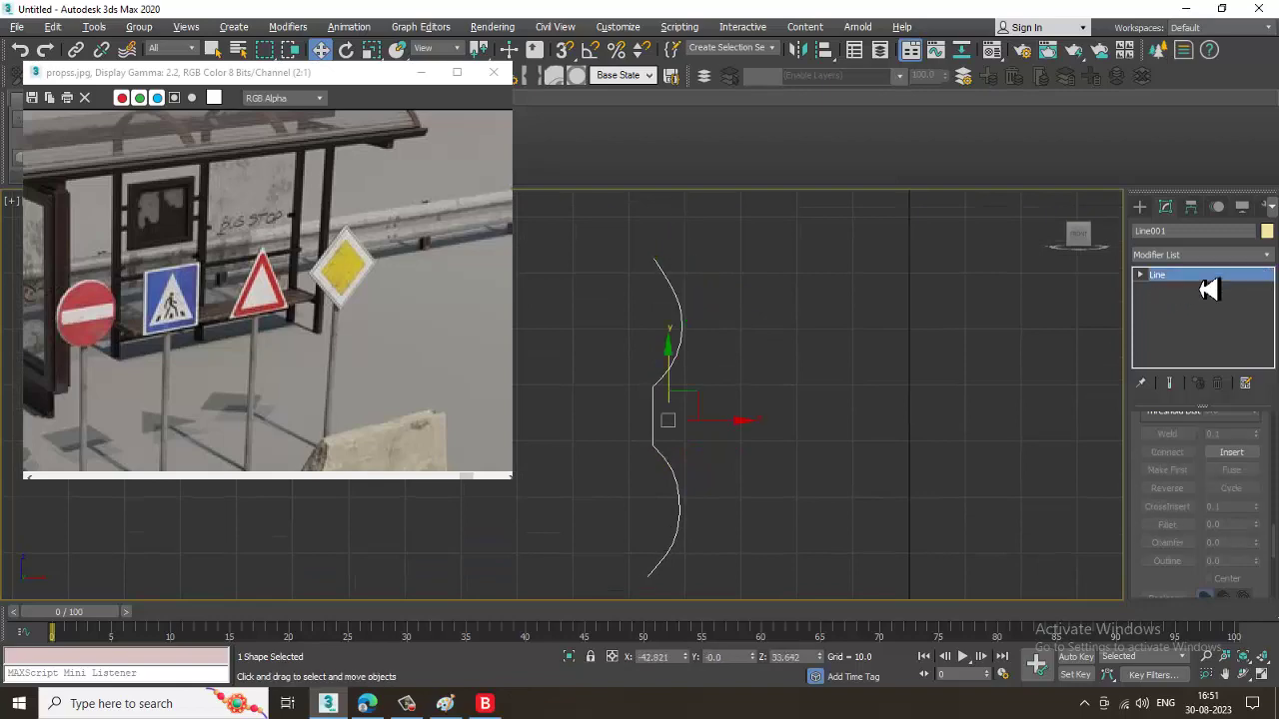
{"action": "key", "text": "alt+w"}
{"action": "key", "text": "alt+w"}
{"action": "middle_click_drag", "start_coordinate": [757, 462], "coordinate": [785, 423], "text": "alt"}
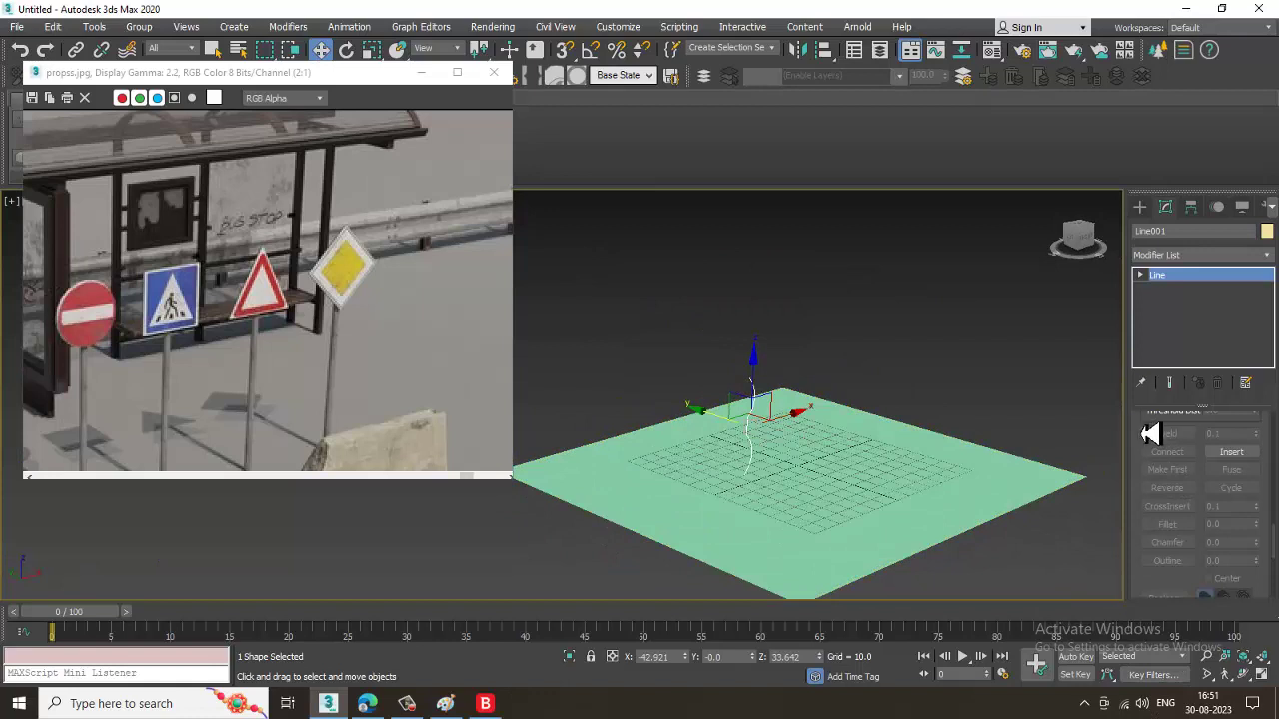
Enable viewport rendering for the guardrail profile line with a rectangular cross-section.
{"action": "left_click_drag", "start_coordinate": [1150, 433], "coordinate": [1152, 706]}
{"action": "scroll", "coordinate": [1157, 444], "scroll_direction": "down", "scroll_amount": 10}
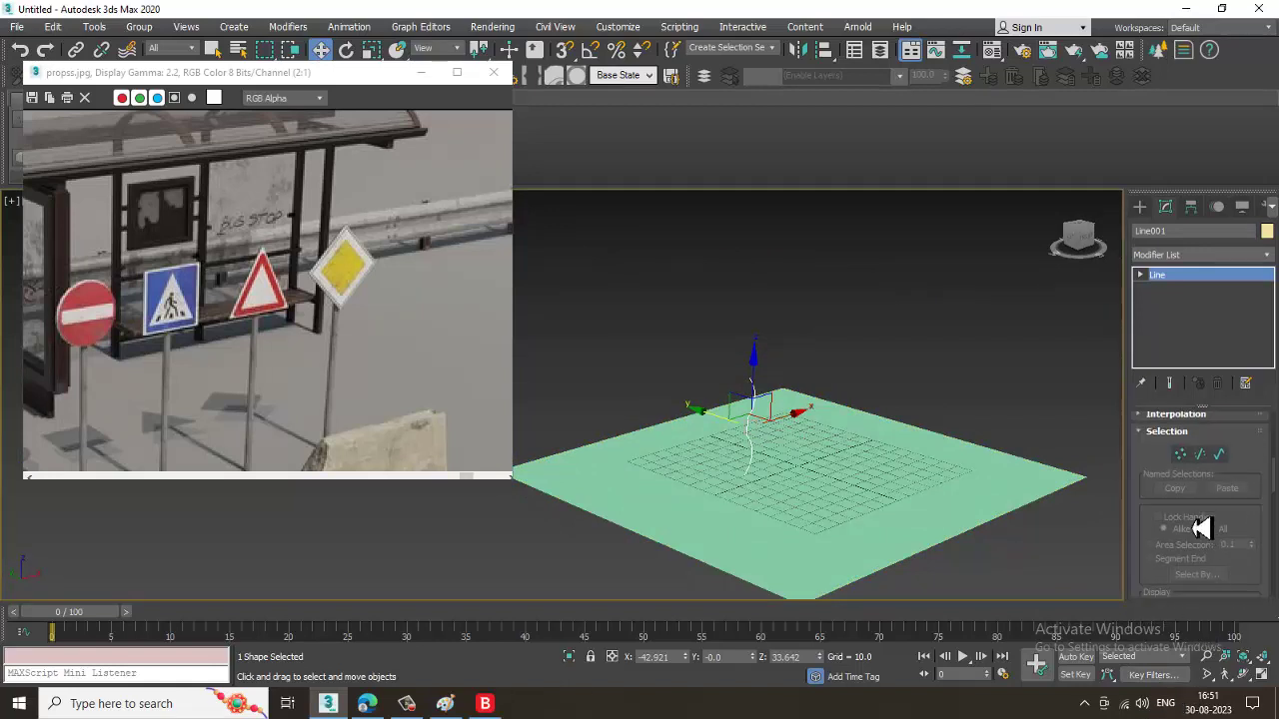
{"action": "scroll", "coordinate": [1164, 459], "scroll_direction": "up", "scroll_amount": 4}
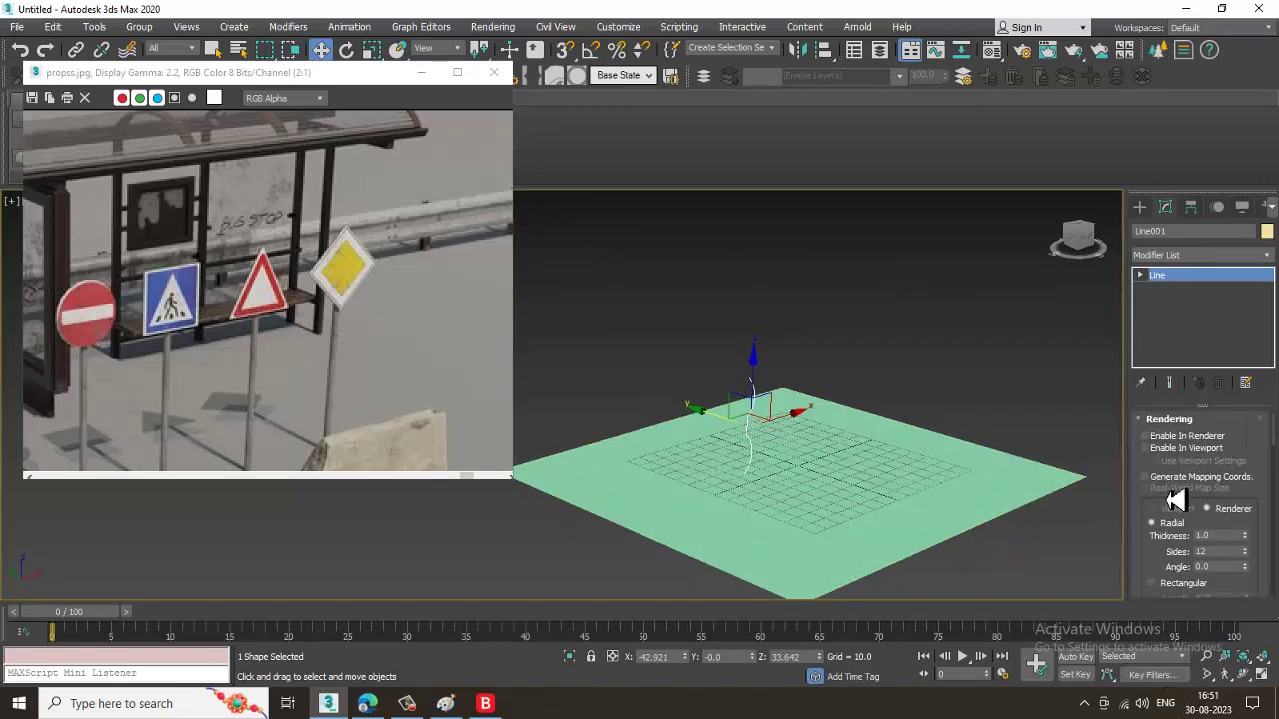
{"action": "left_click", "coordinate": [1169, 449]}
{"action": "scroll", "coordinate": [1173, 490], "scroll_direction": "down", "scroll_amount": 2}
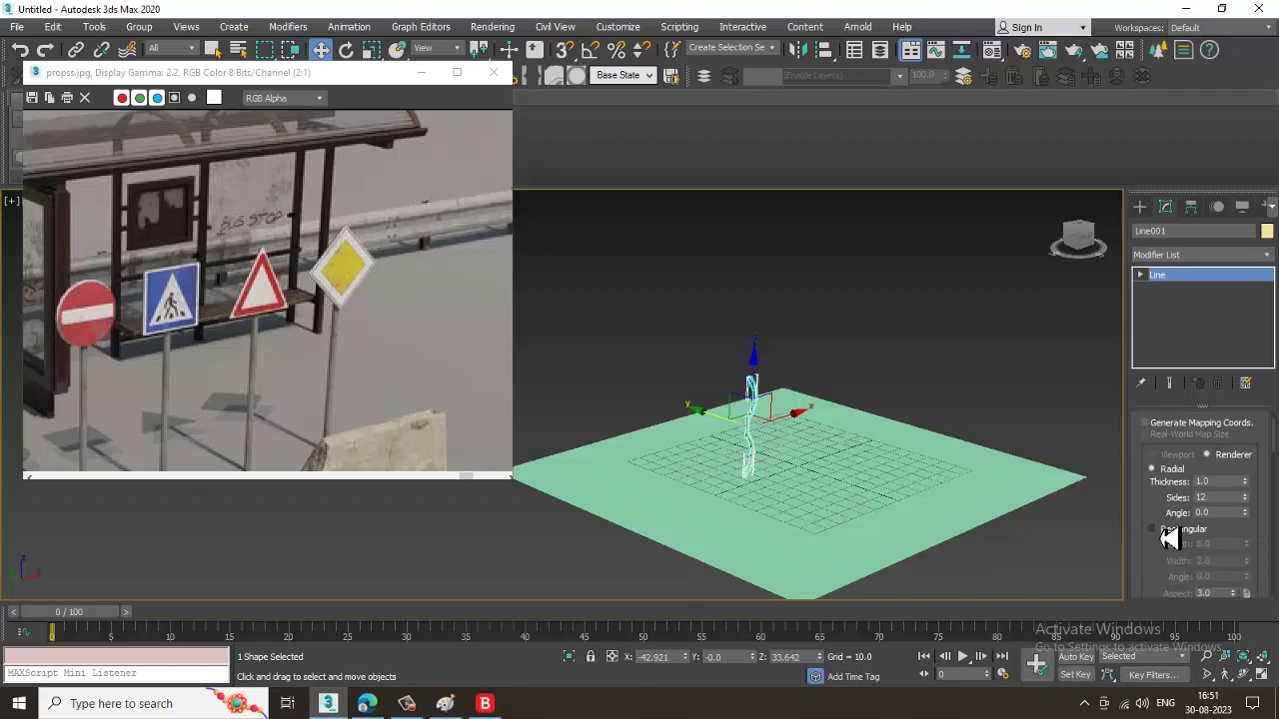
{"action": "left_click", "coordinate": [1164, 529]}
Set the rectangular section's width to 0.84 and its length to about 602.3 so the profile becomes a long rail.
{"action": "middle_click_drag", "start_coordinate": [802, 443], "coordinate": [720, 430], "text": "alt"}
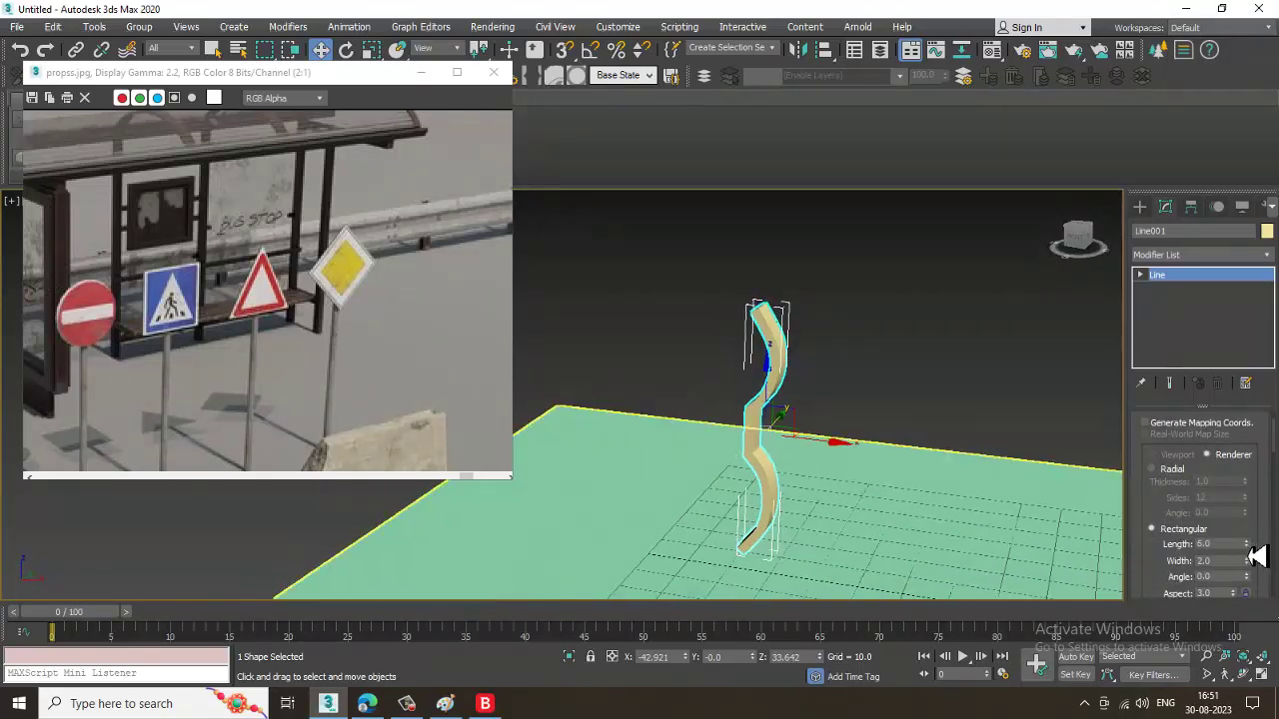
{"action": "left_click_drag", "start_coordinate": [1257, 556], "coordinate": [1269, 624]}
{"action": "left_click_drag", "start_coordinate": [1156, 551], "coordinate": [1145, 545]}
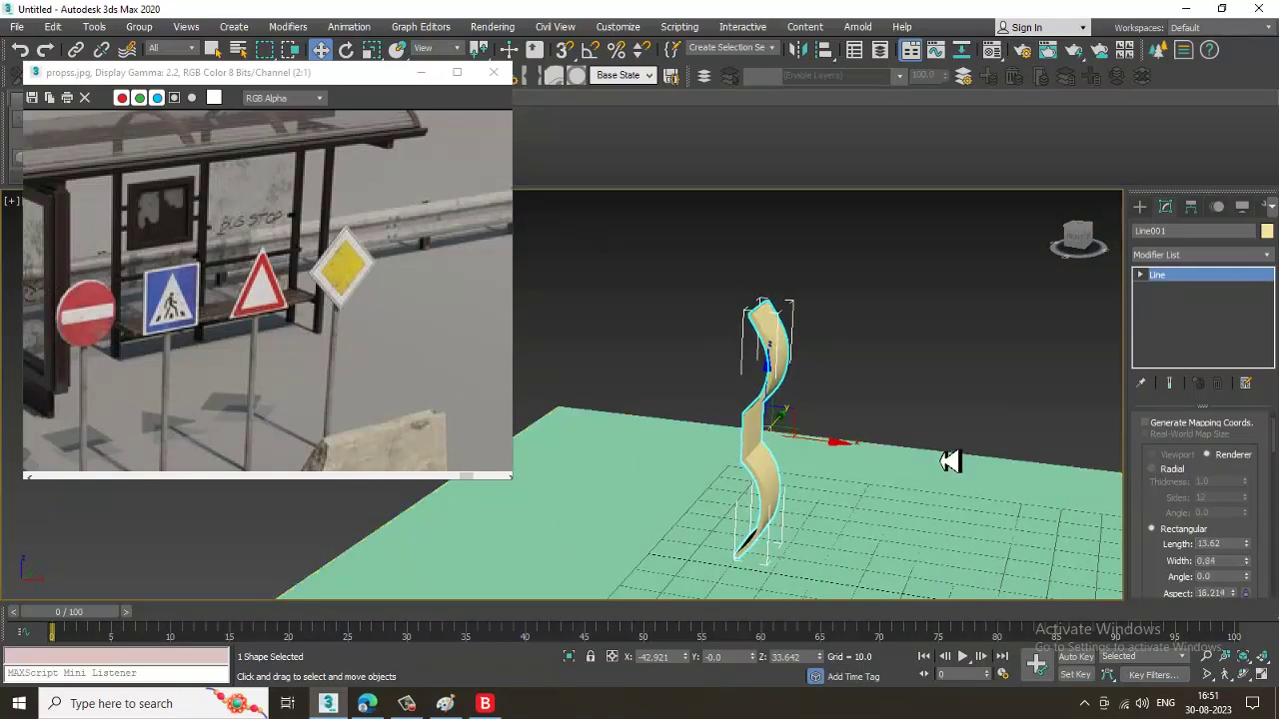
{"action": "middle_click_drag", "start_coordinate": [952, 455], "coordinate": [921, 479], "text": "alt"}
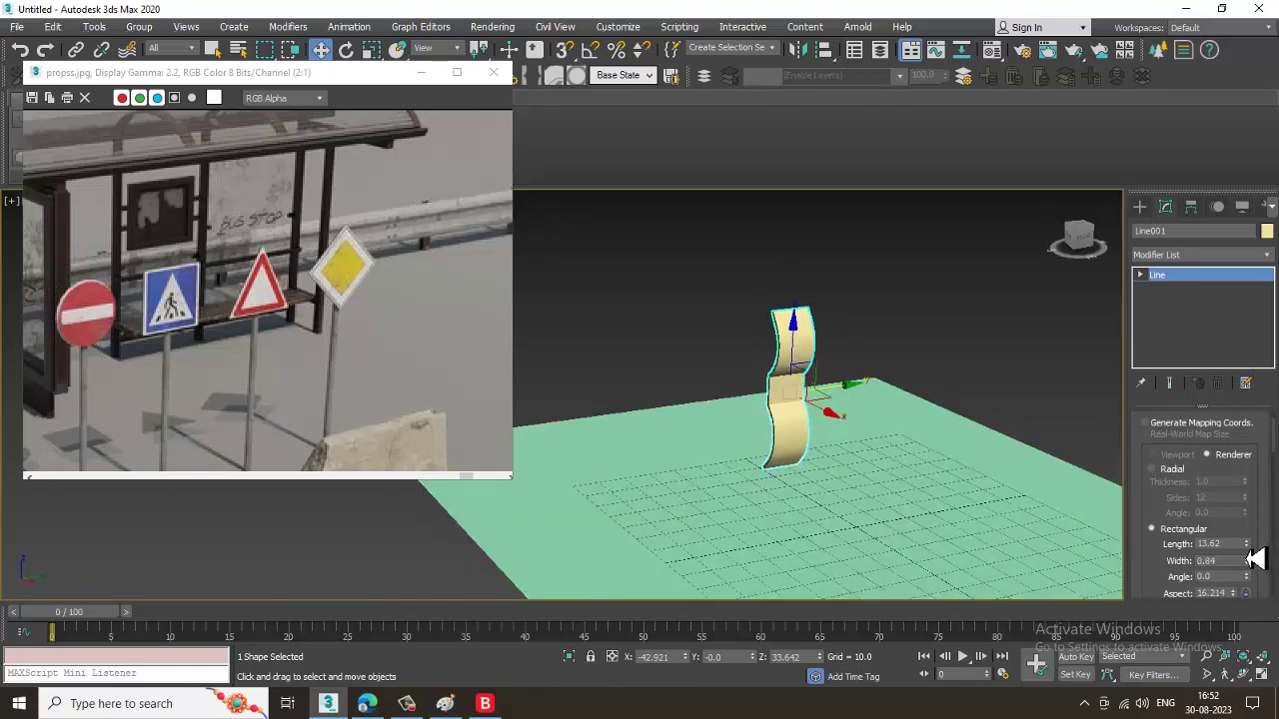
{"action": "left_click_drag", "start_coordinate": [1246, 544], "coordinate": [1115, 639]}
{"action": "scroll", "coordinate": [843, 432], "scroll_direction": "down", "scroll_amount": 3}
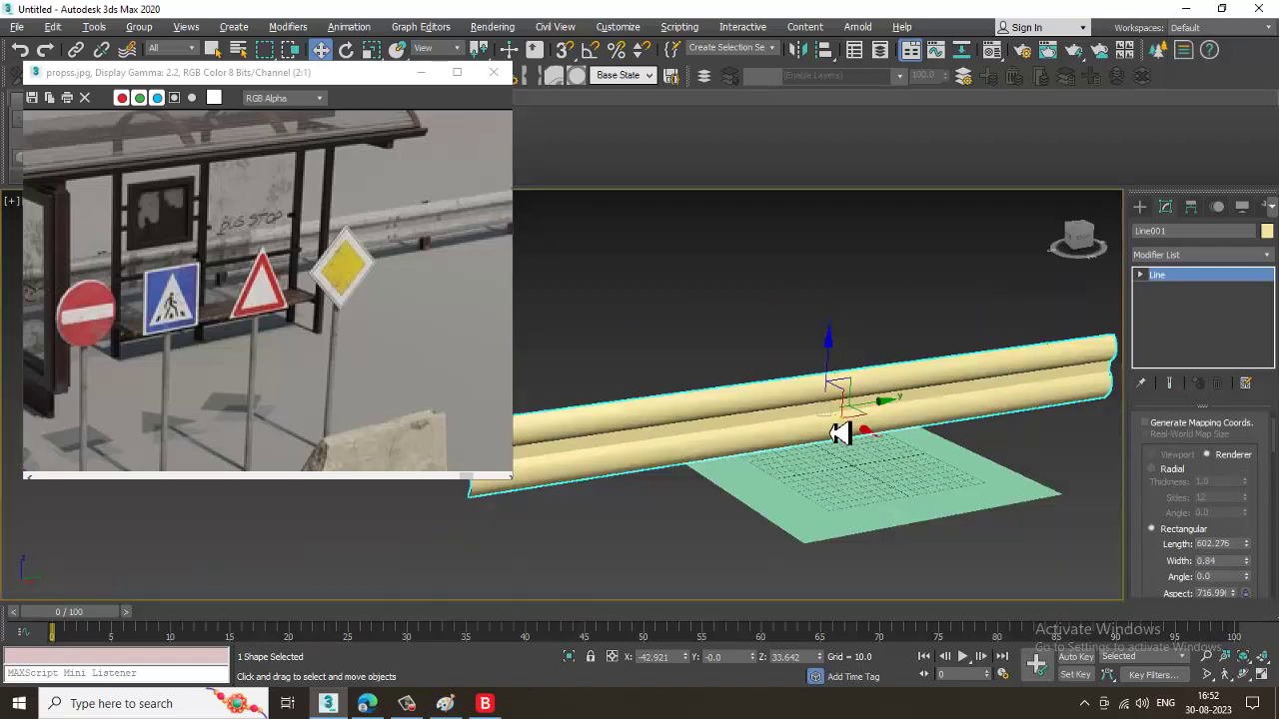
Scale the rail down vertically to about 84% of its height.
{"action": "middle_click_drag", "start_coordinate": [842, 431], "coordinate": [989, 401], "text": "alt"}
{"action": "key", "text": "r"}
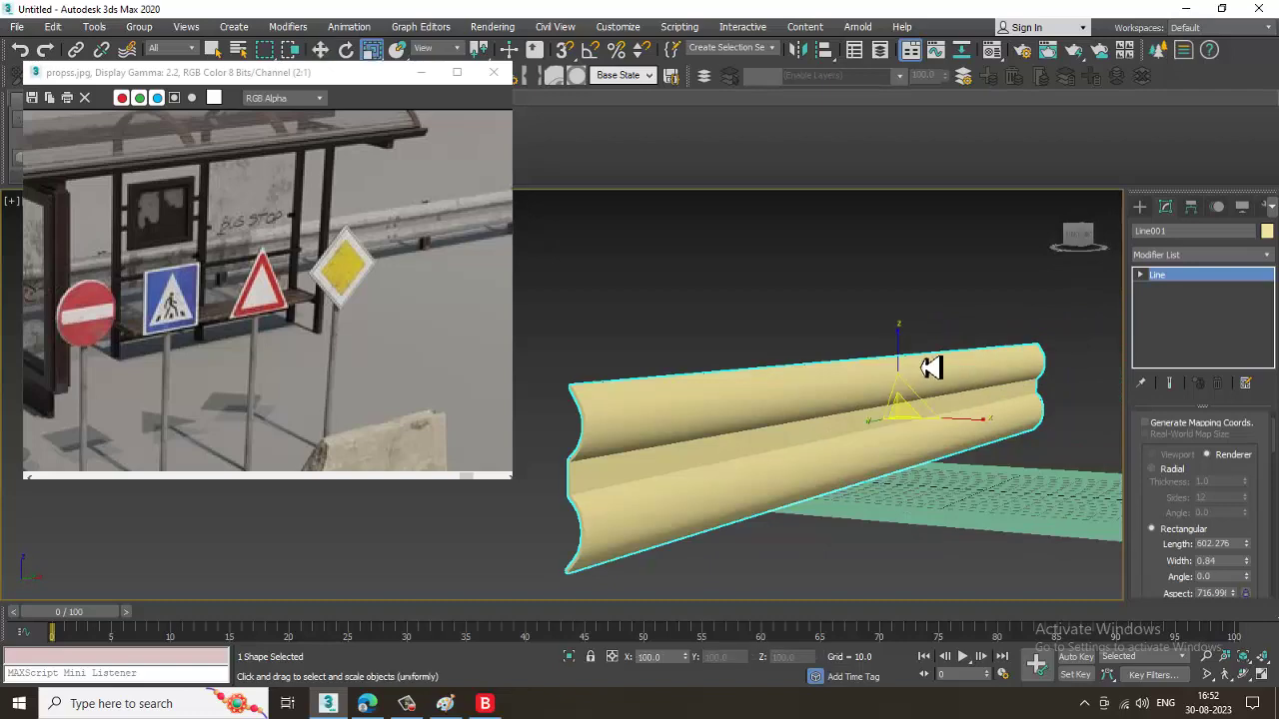
{"action": "left_click_drag", "start_coordinate": [902, 343], "coordinate": [914, 360]}
Display edged faces and thin the rail by setting its rectangular width to about 0.45.
{"action": "middle_click_drag", "start_coordinate": [914, 360], "coordinate": [959, 436], "text": "alt"}
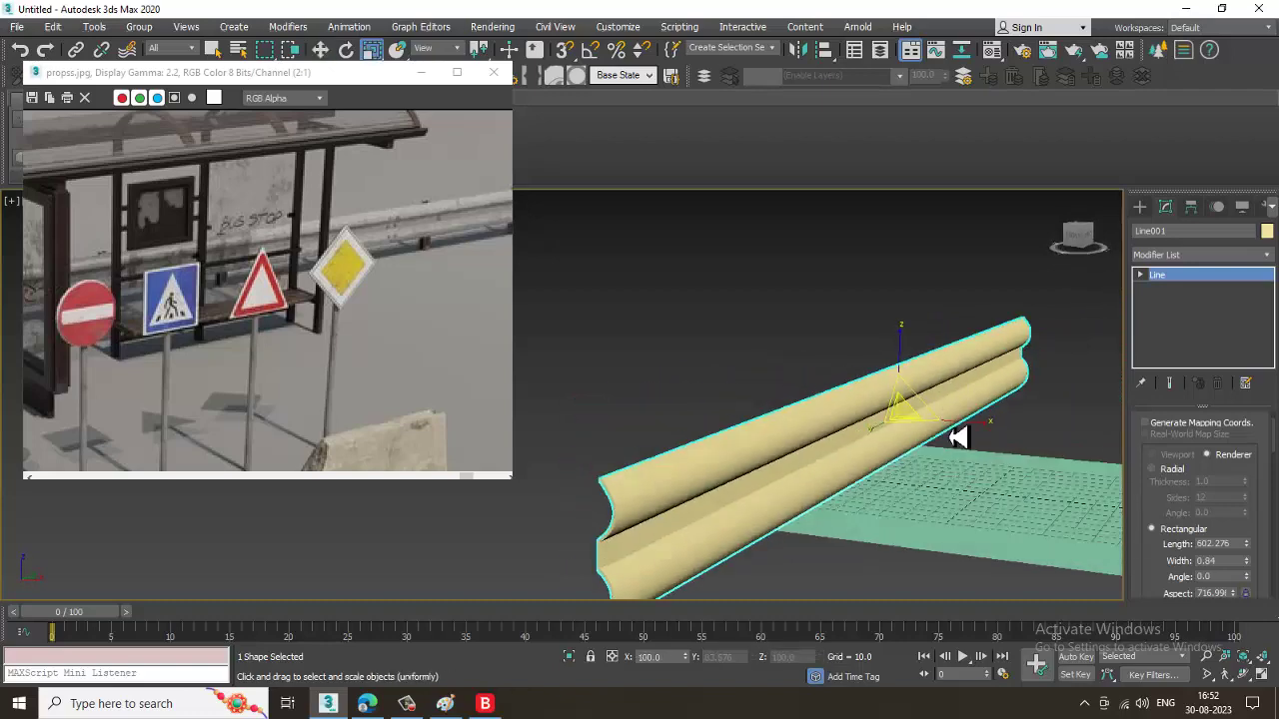
{"action": "key", "text": "w"}
{"action": "key", "text": "F4"}
{"action": "middle_click_drag", "start_coordinate": [933, 497], "coordinate": [901, 490], "text": "alt"}
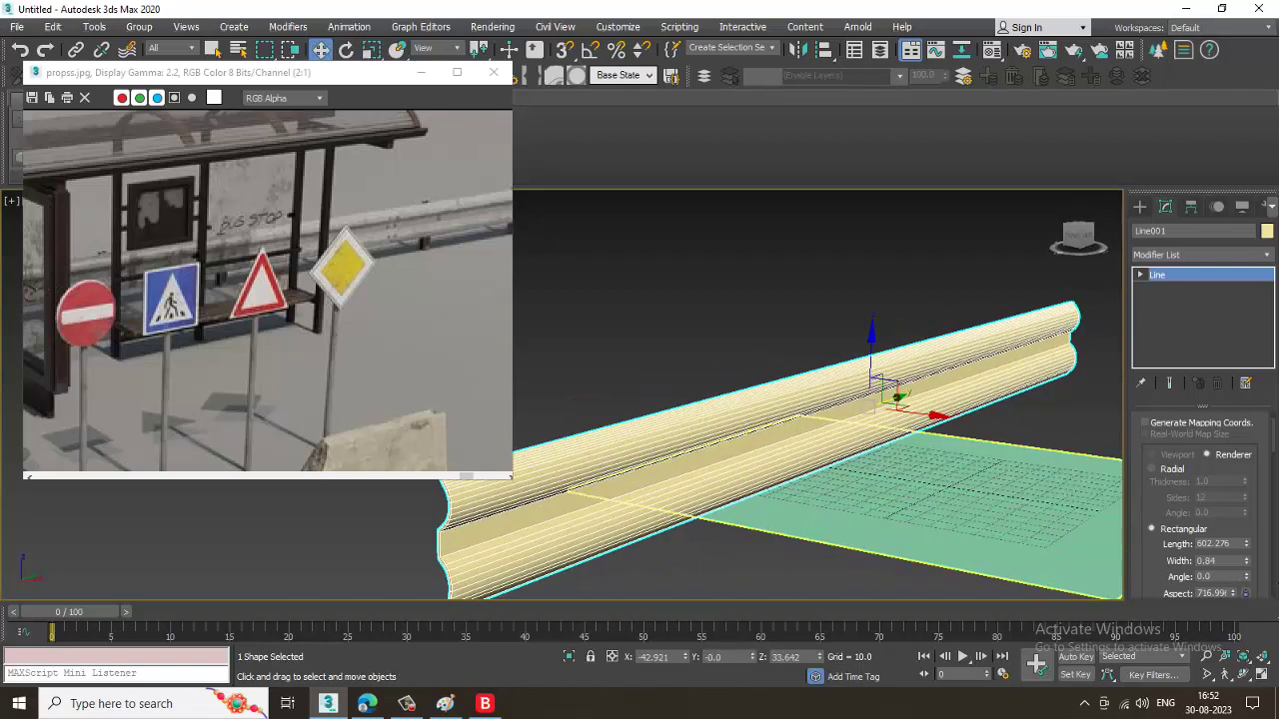
{"action": "left_click_drag", "start_coordinate": [1256, 568], "coordinate": [1266, 598]}
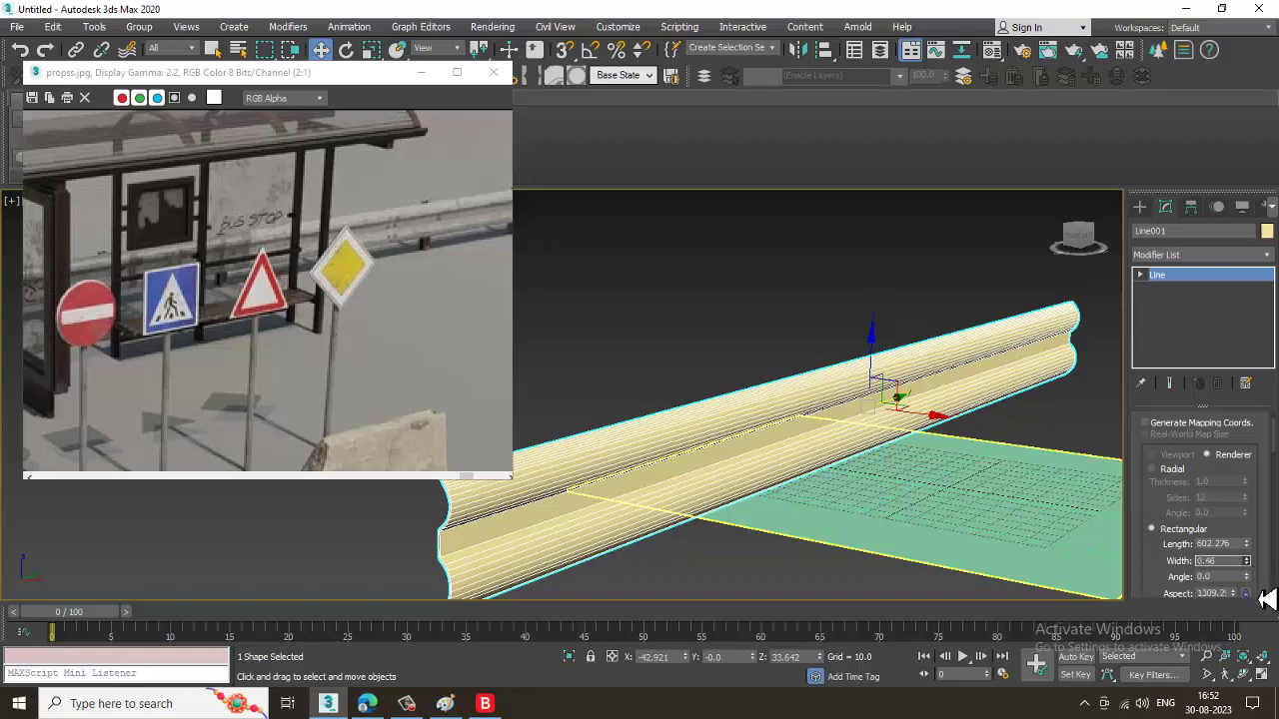
{"action": "scroll", "coordinate": [799, 470], "scroll_direction": "up", "scroll_amount": 3}
Convert the rail to an Editable Poly and scale it uniformly down to about 30%.
{"action": "right_click", "coordinate": [795, 381]}
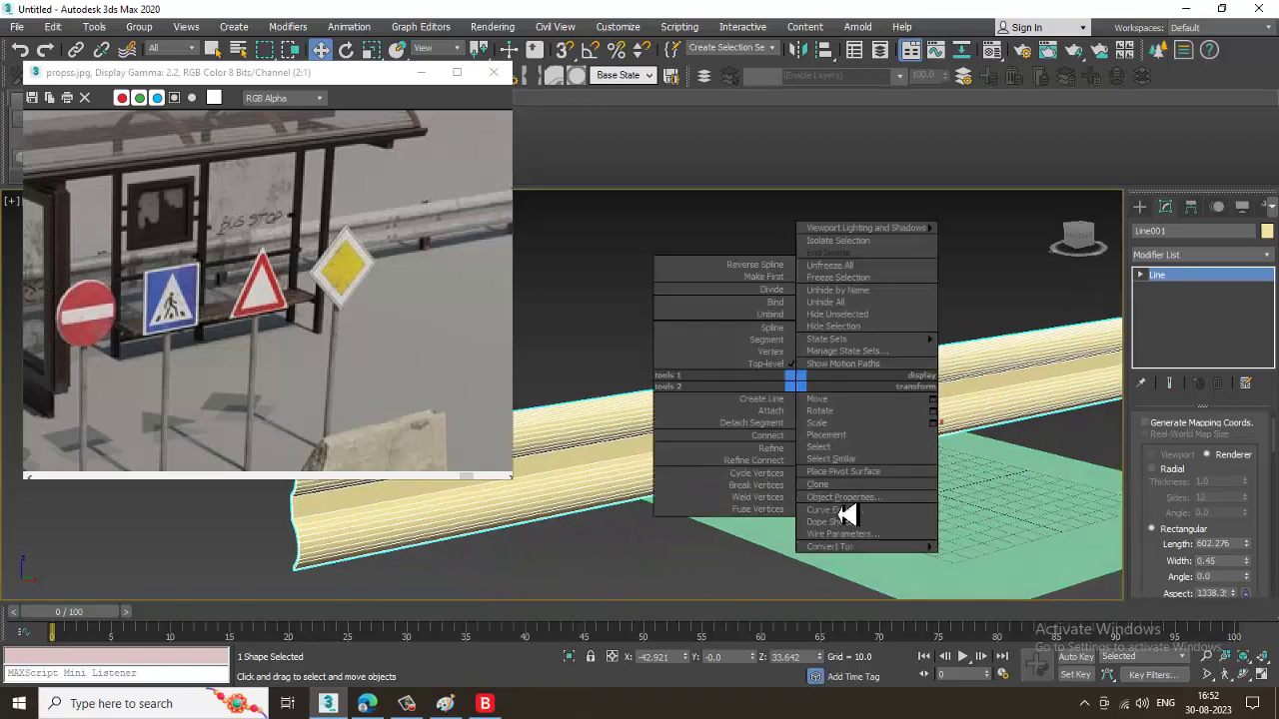
{"action": "mouse_move", "coordinate": [849, 546]}
{"action": "left_click", "coordinate": [1044, 570]}
{"action": "key", "text": "r"}
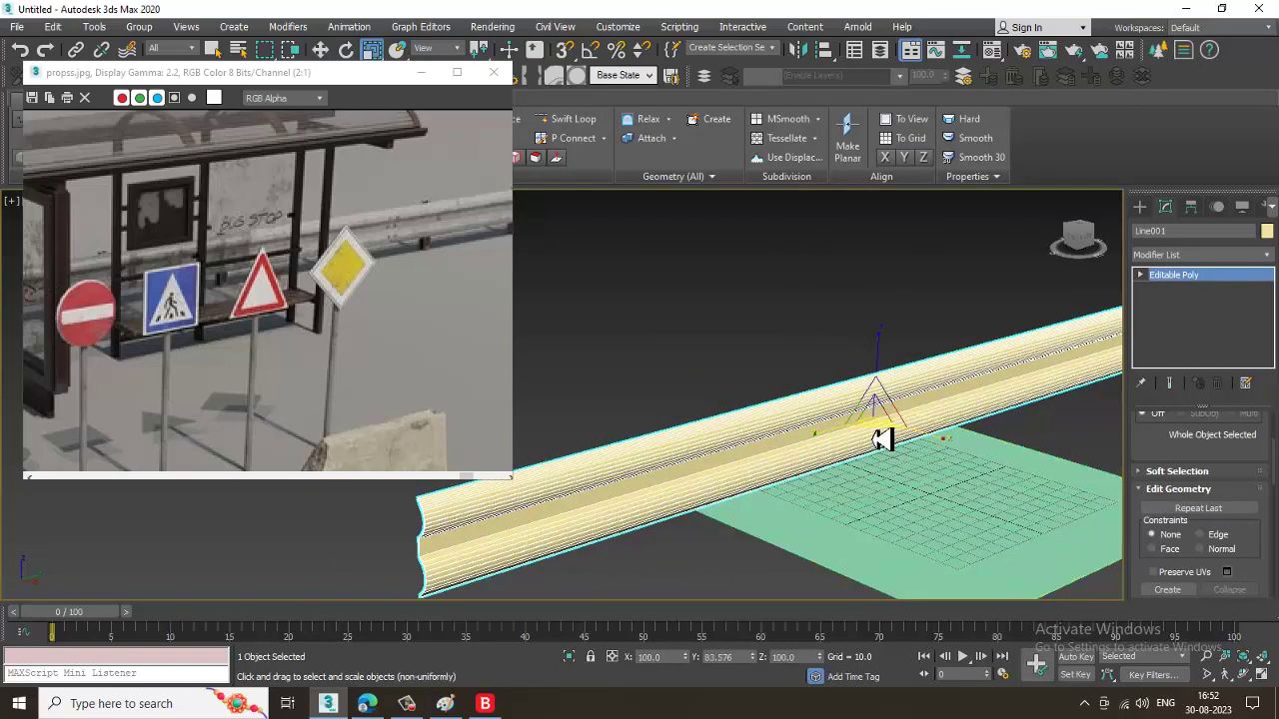
{"action": "left_click_drag", "start_coordinate": [875, 428], "coordinate": [953, 617]}
{"action": "scroll", "coordinate": [909, 450], "scroll_direction": "up", "scroll_amount": 5}
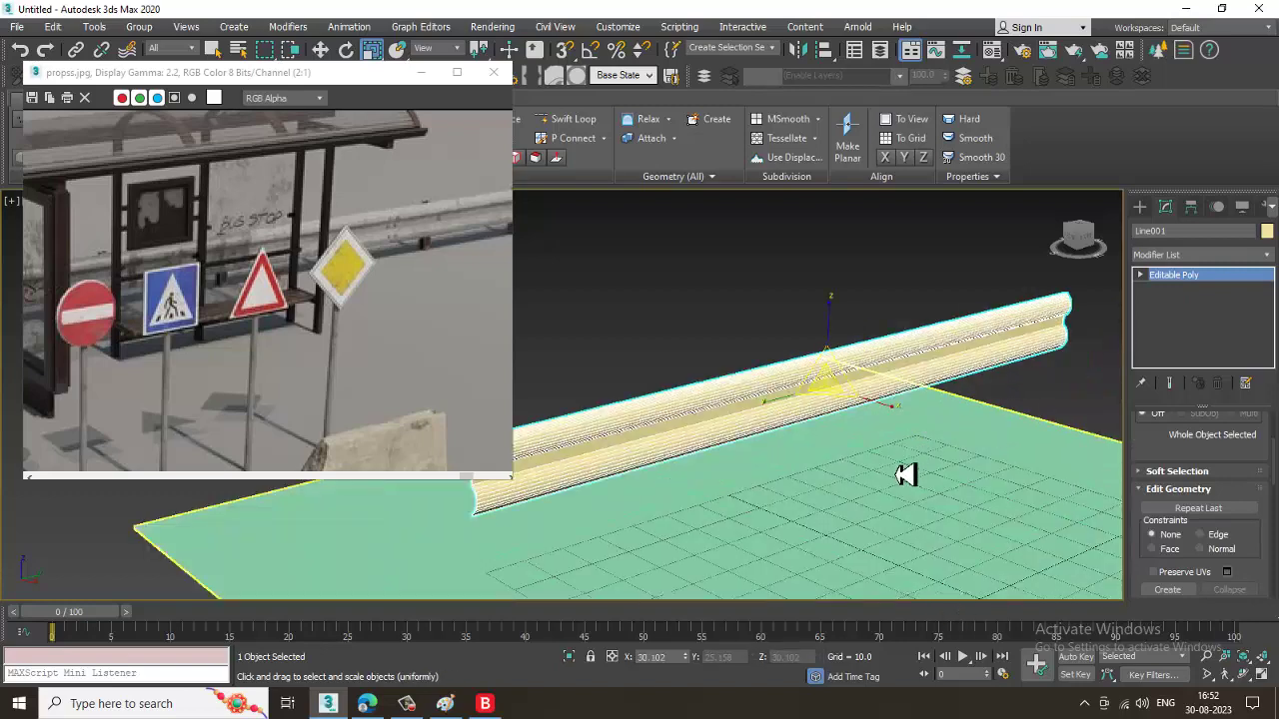
Lower the rail toward the ground plane to a Z position of about 13.2.
{"action": "key", "text": "w"}
{"action": "middle_click_drag", "start_coordinate": [799, 459], "coordinate": [877, 360], "text": "alt"}
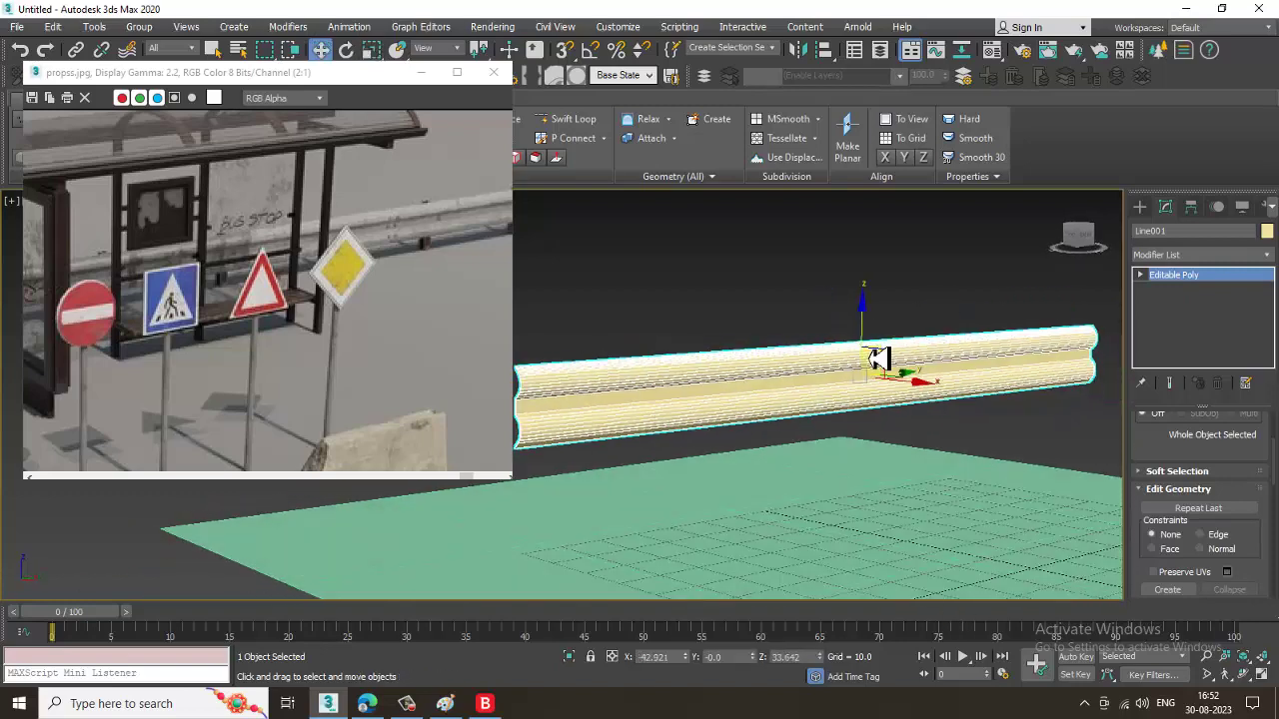
{"action": "left_click_drag", "start_coordinate": [871, 343], "coordinate": [896, 441]}
Create a box post beside the rail, about 4.8 long, 3.9 wide and 18 high.
{"action": "middle_click_drag", "start_coordinate": [897, 441], "coordinate": [1014, 386], "text": "alt"}
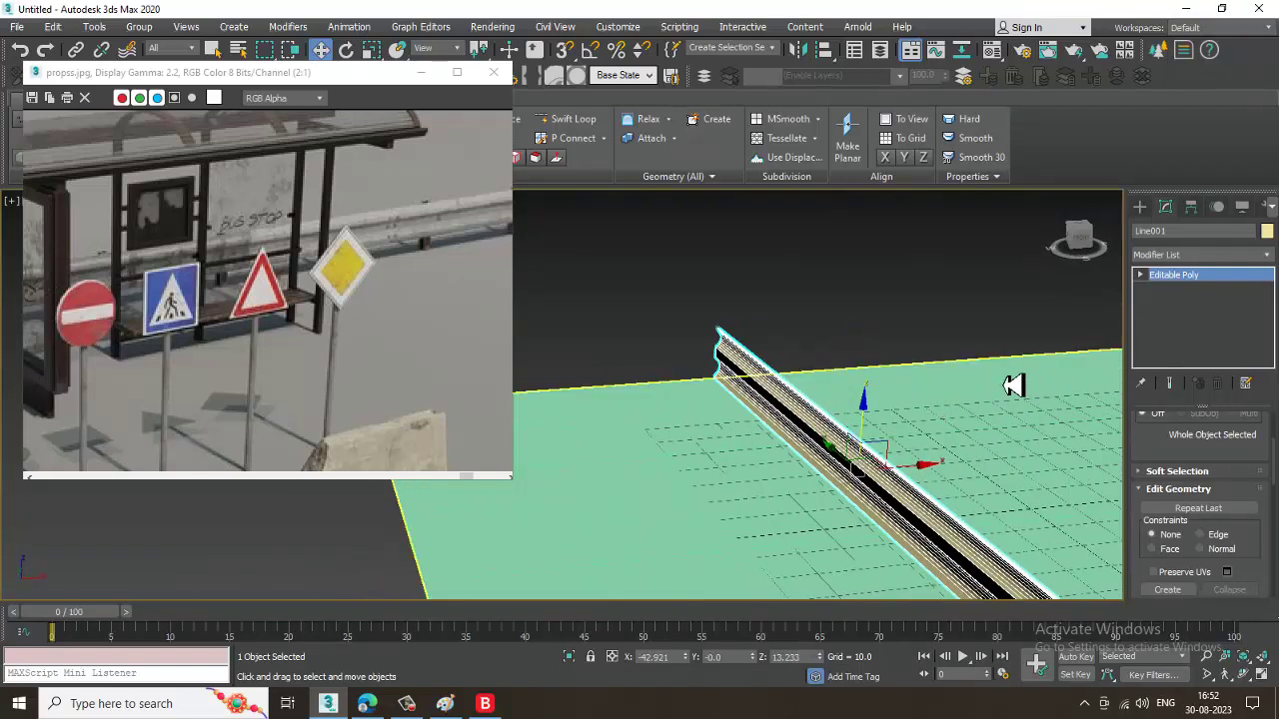
{"action": "left_click", "coordinate": [1140, 207]}
{"action": "left_click", "coordinate": [1140, 229]}
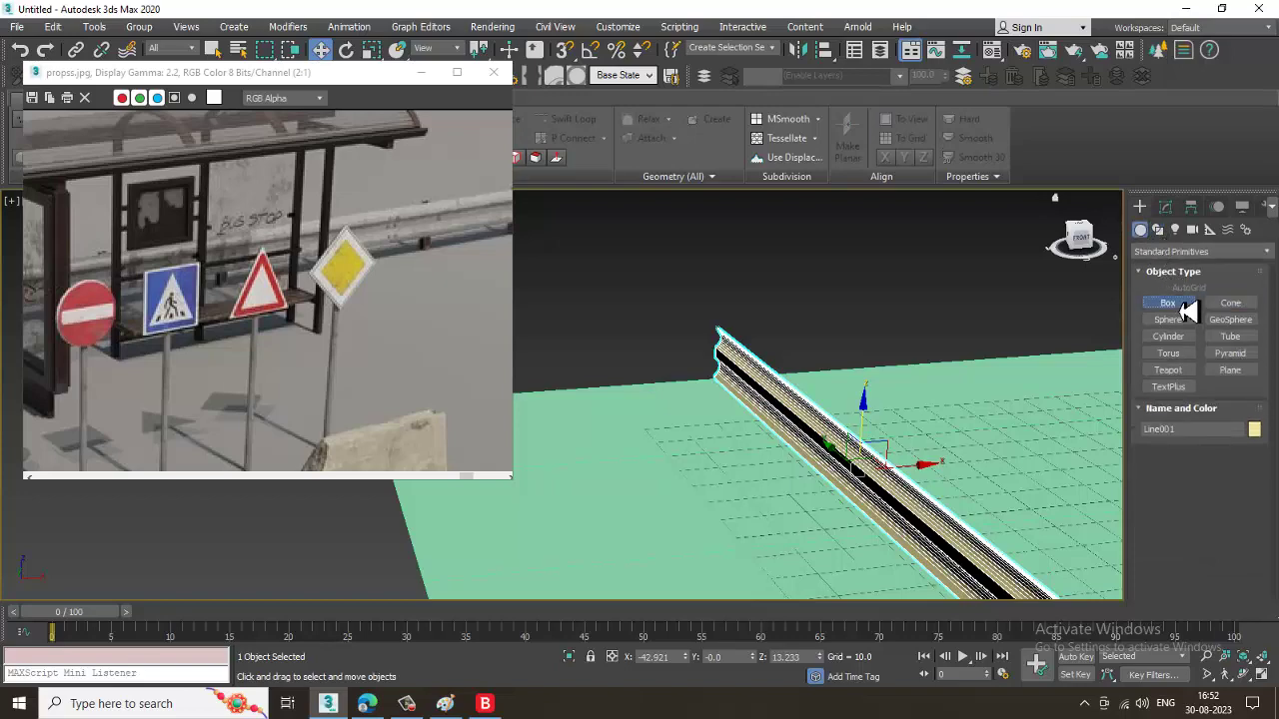
{"action": "left_click", "coordinate": [1185, 307]}
{"action": "middle_click_drag", "start_coordinate": [807, 434], "coordinate": [797, 473], "text": "alt"}
{"action": "left_click_drag", "start_coordinate": [783, 491], "coordinate": [770, 501]}
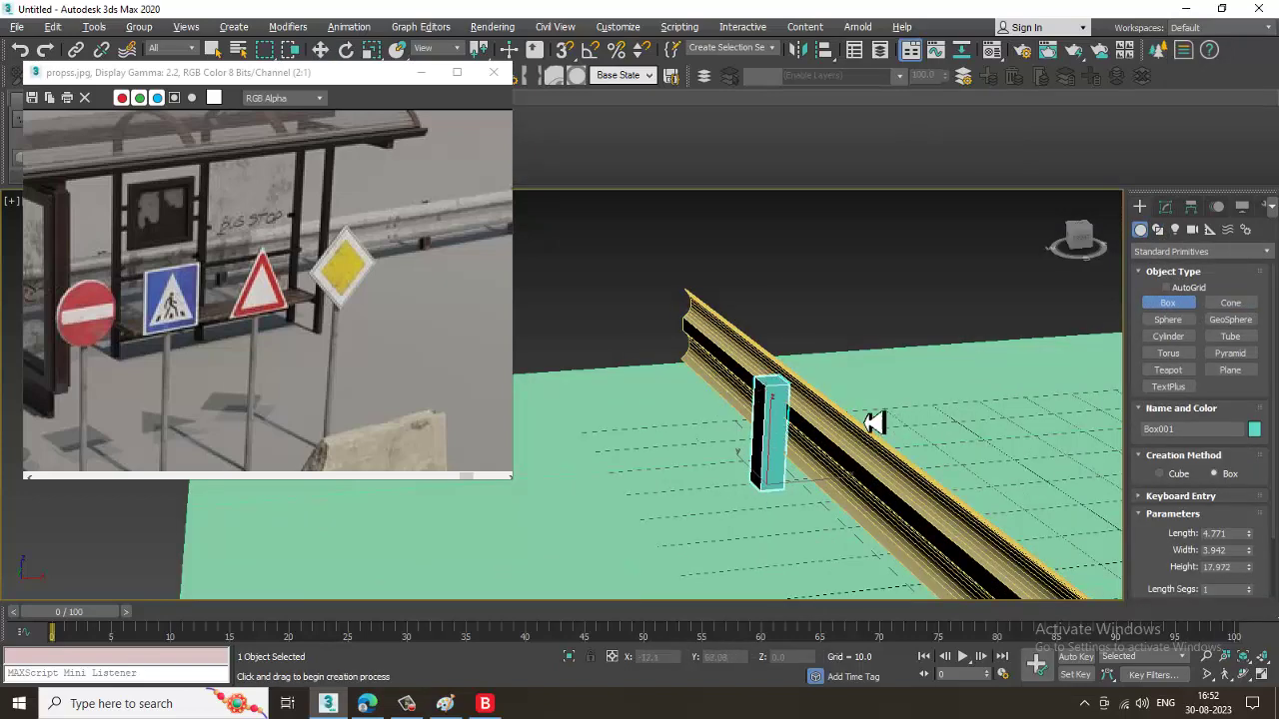
Convert the box post to an Editable Poly.
{"action": "key", "text": "w"}
{"action": "scroll", "coordinate": [780, 414], "scroll_direction": "up", "scroll_amount": 2}
{"action": "middle_click_drag", "start_coordinate": [874, 423], "coordinate": [751, 365], "text": "alt"}
{"action": "scroll", "coordinate": [803, 429], "scroll_direction": "up", "scroll_amount": 3}
{"action": "scroll", "coordinate": [797, 450], "scroll_direction": "down", "scroll_amount": 2}
{"action": "right_click", "coordinate": [750, 366]}
{"action": "left_click", "coordinate": [929, 535]}
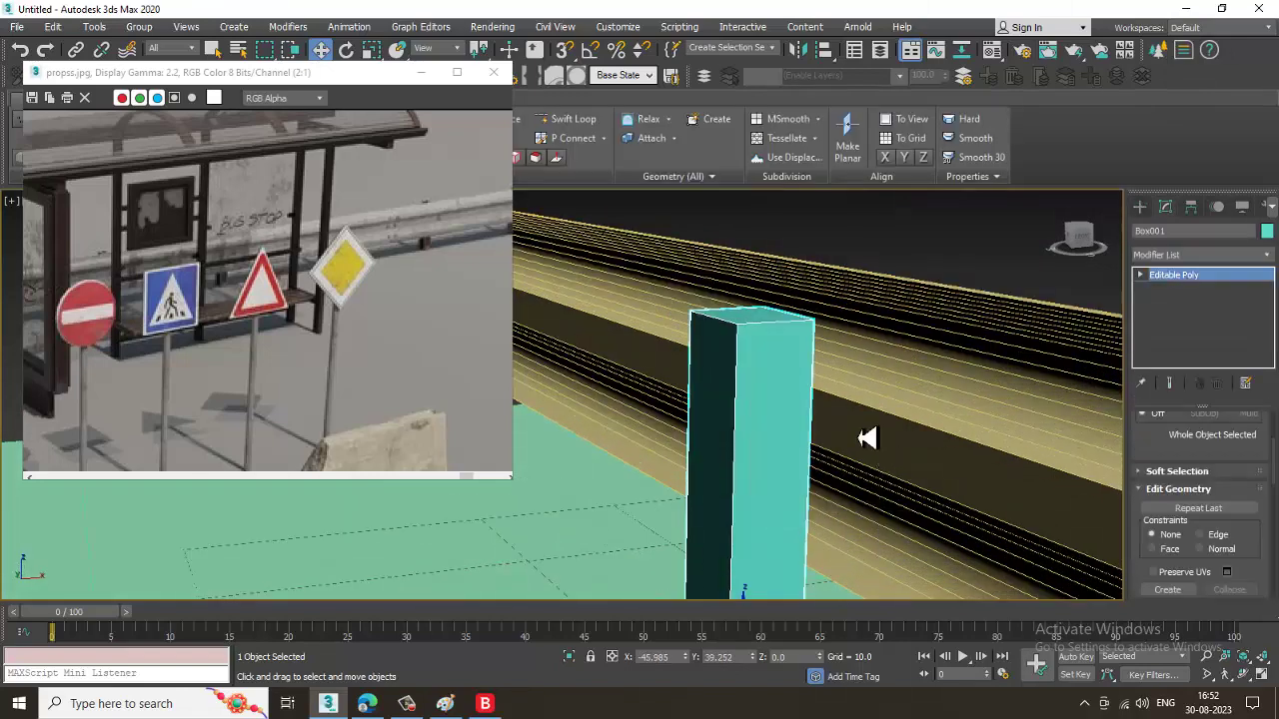
Inset the post's top polygon by slightly less than 1.0.
{"action": "middle_click_drag", "start_coordinate": [866, 438], "coordinate": [843, 466], "text": "alt"}
{"action": "key", "text": "4"}
{"action": "left_click", "coordinate": [756, 372]}
{"action": "middle_click_drag", "start_coordinate": [757, 379], "coordinate": [974, 497], "text": "alt"}
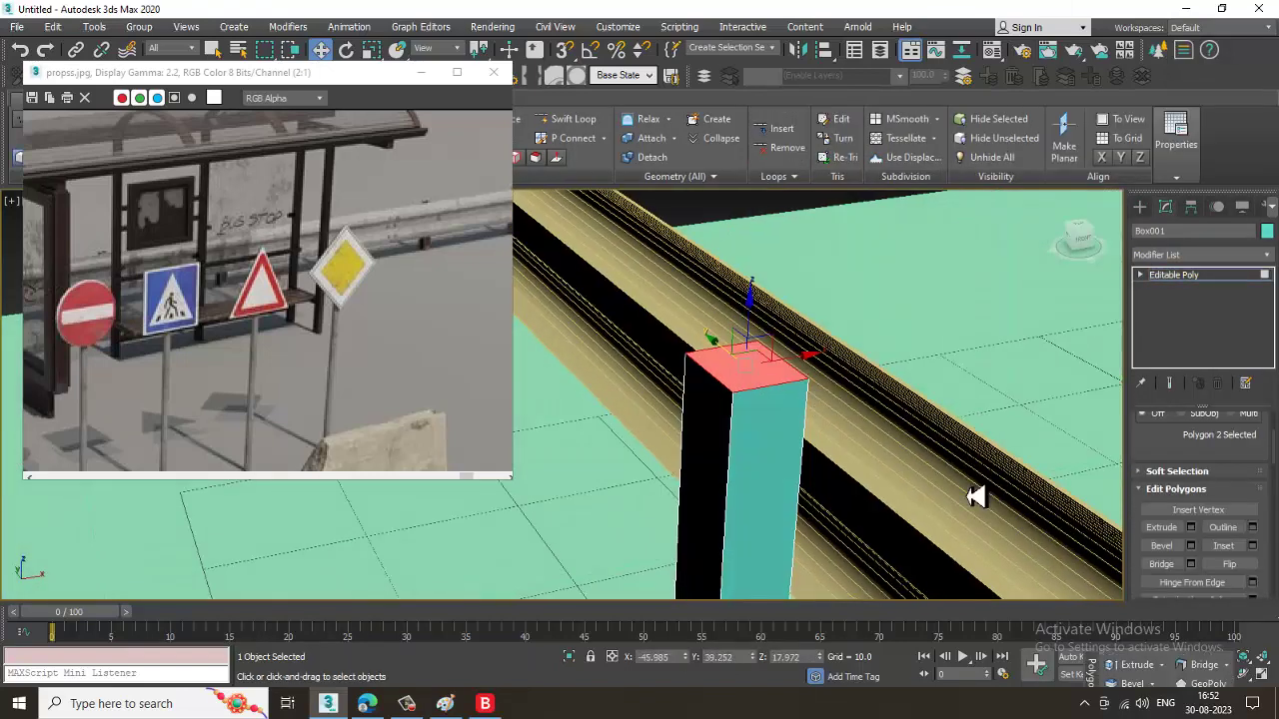
{"action": "left_click", "coordinate": [1252, 545]}
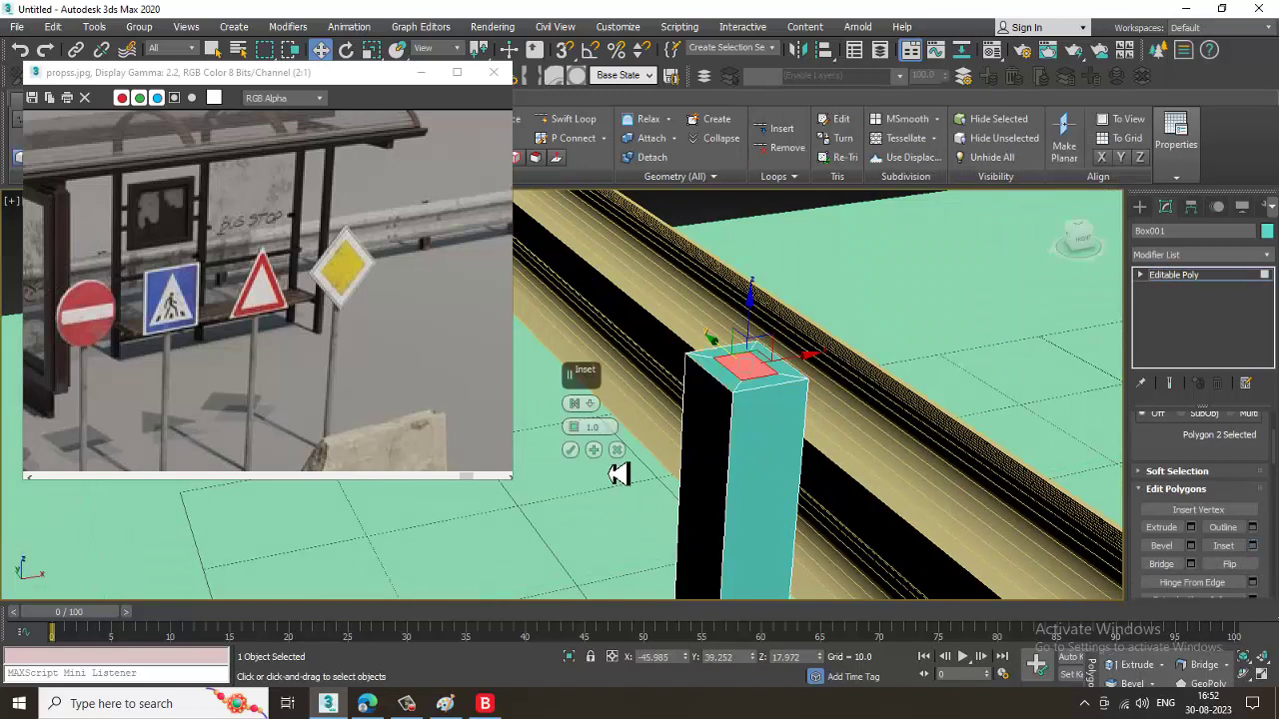
{"action": "left_click_drag", "start_coordinate": [576, 428], "coordinate": [577, 432]}
{"action": "left_click", "coordinate": [572, 453]}
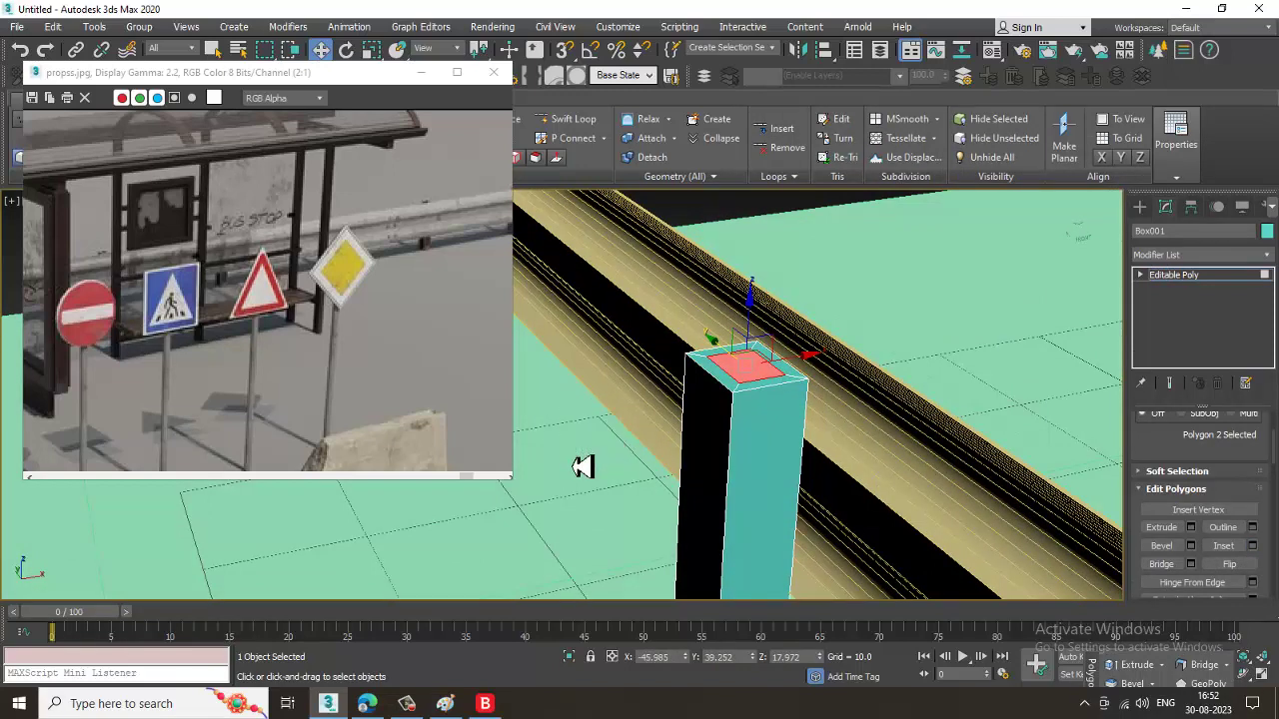
Extrude the post's inset top polygon about 1.5 units and raise it about 1.4 units more above the rail.
{"action": "left_click", "coordinate": [1191, 527]}
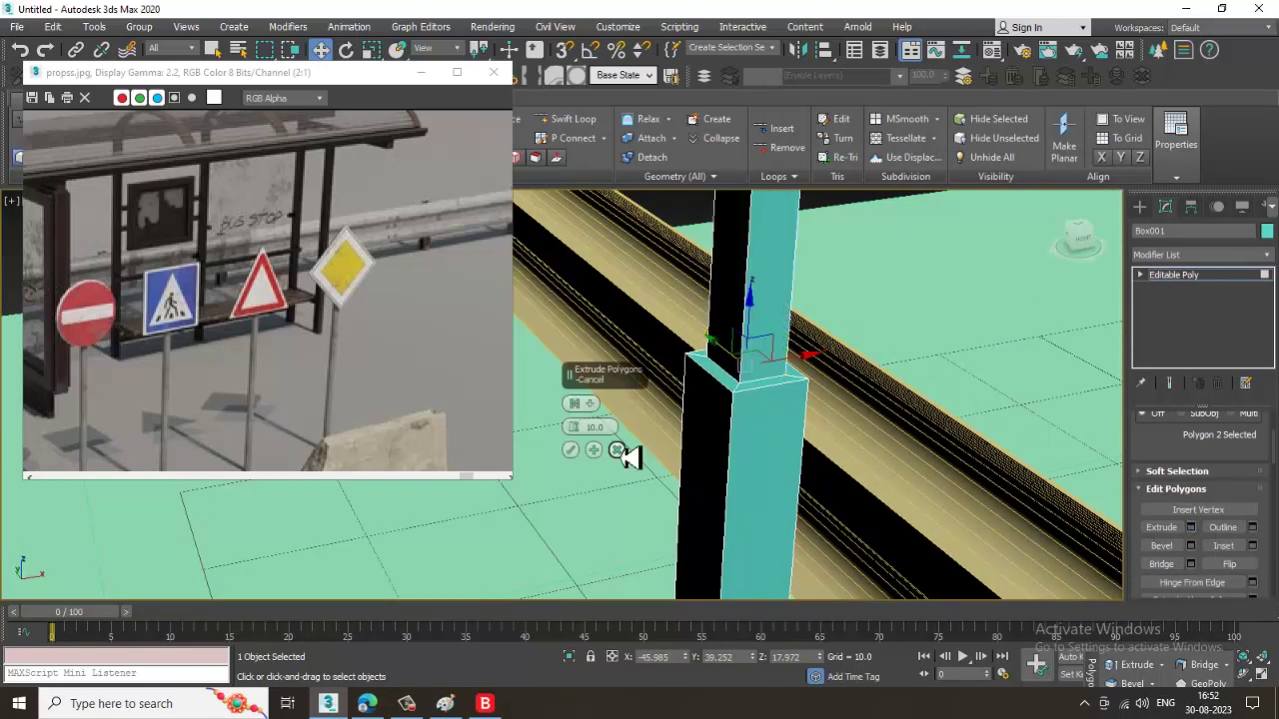
{"action": "left_click_drag", "start_coordinate": [586, 434], "coordinate": [618, 497]}
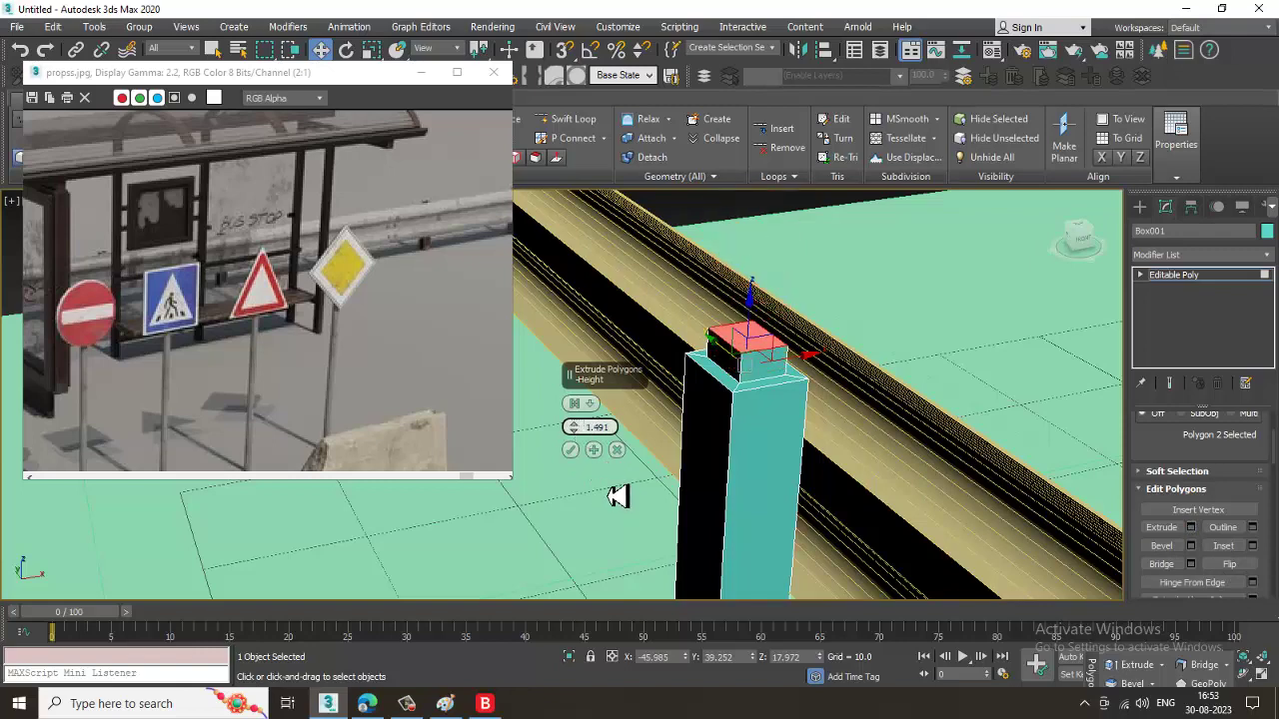
{"action": "left_click", "coordinate": [572, 450]}
{"action": "middle_click_drag", "start_coordinate": [749, 477], "coordinate": [803, 385], "text": "alt"}
{"action": "left_click_drag", "start_coordinate": [771, 283], "coordinate": [772, 263]}
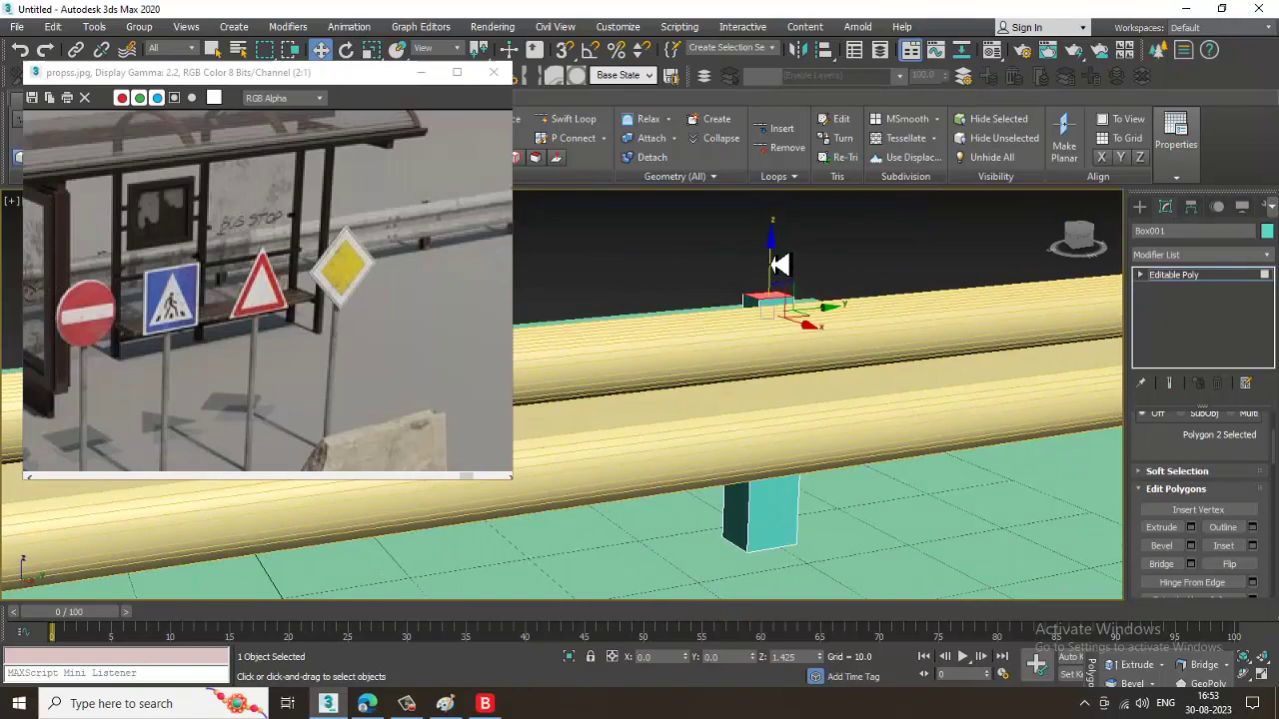
{"action": "left_click", "coordinate": [1221, 282]}
Move the post to one end of the rail and make three copies along it, spaced about 52.5 units apart.
{"action": "middle_click_drag", "start_coordinate": [900, 329], "coordinate": [799, 427], "text": "alt"}
{"action": "left_click_drag", "start_coordinate": [800, 428], "coordinate": [927, 420]}
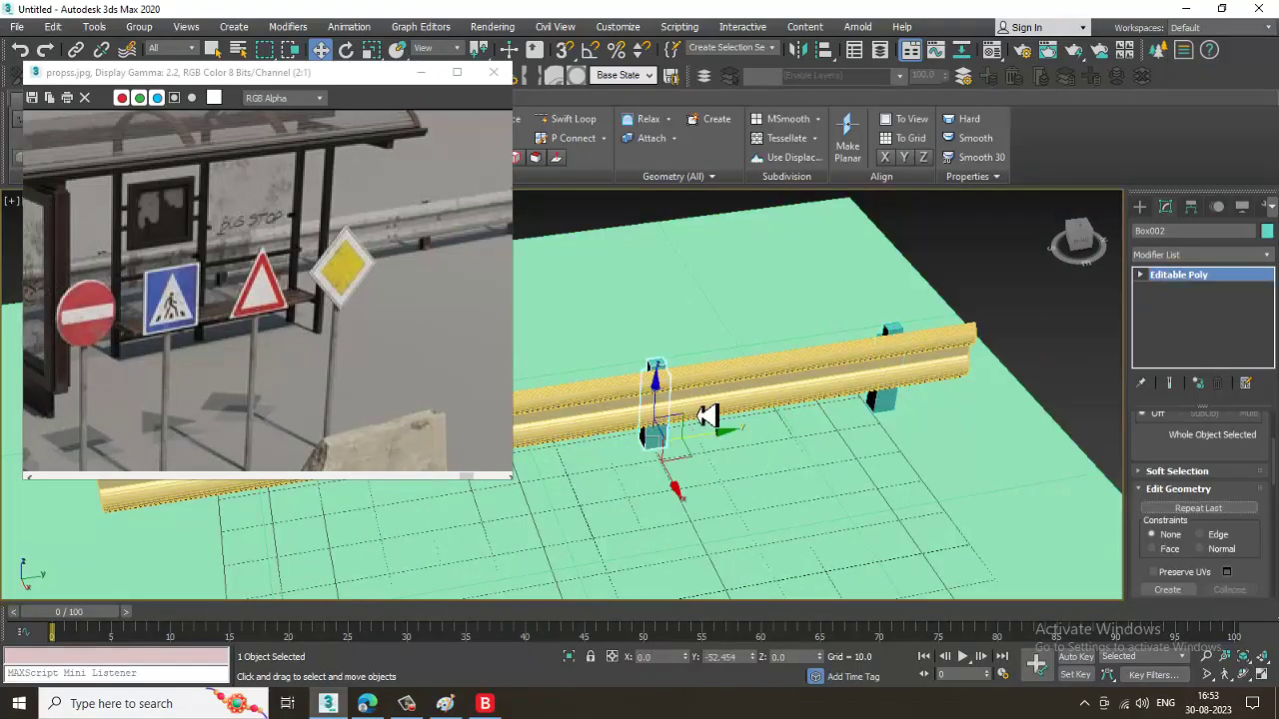
{"action": "left_click_drag", "start_coordinate": [708, 416], "coordinate": [712, 445], "text": "shift"}
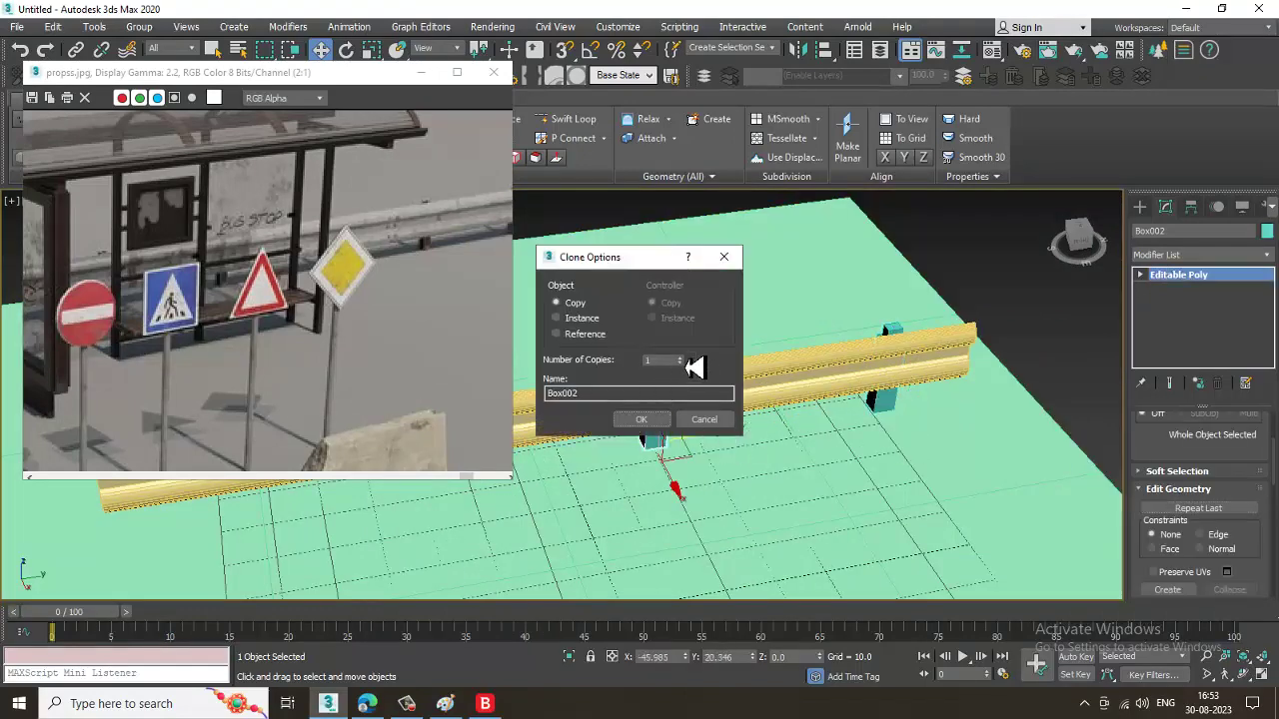
{"action": "left_click", "coordinate": [654, 425]}
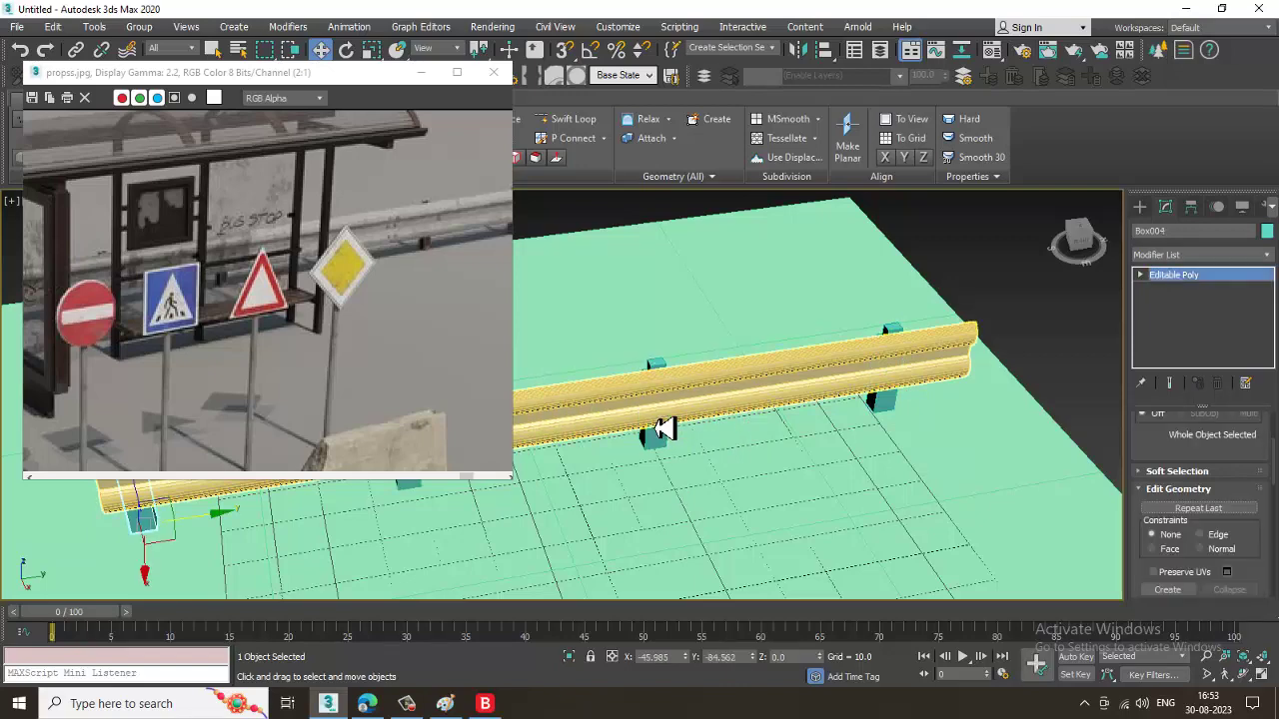
Select the rail and its four posts without the ground plane and change their object color to dark grey.
{"action": "mouse_move", "coordinate": [660, 429]}
{"action": "middle_mouse_down"}
{"action": "mouse_move", "coordinate": [839, 366]}
{"action": "mouse_move", "coordinate": [865, 328]}
{"action": "mouse_move", "coordinate": [812, 338]}
{"action": "middle_mouse_up"}
{"action": "scroll", "coordinate": [839, 365], "scroll_direction": "down", "scroll_amount": 4}
{"action": "left_click_drag", "start_coordinate": [757, 285], "coordinate": [563, 477]}
{"action": "left_click_drag", "start_coordinate": [814, 330], "coordinate": [936, 408], "text": "alt"}
{"action": "middle_click_drag", "start_coordinate": [936, 408], "coordinate": [744, 397], "text": "alt"}
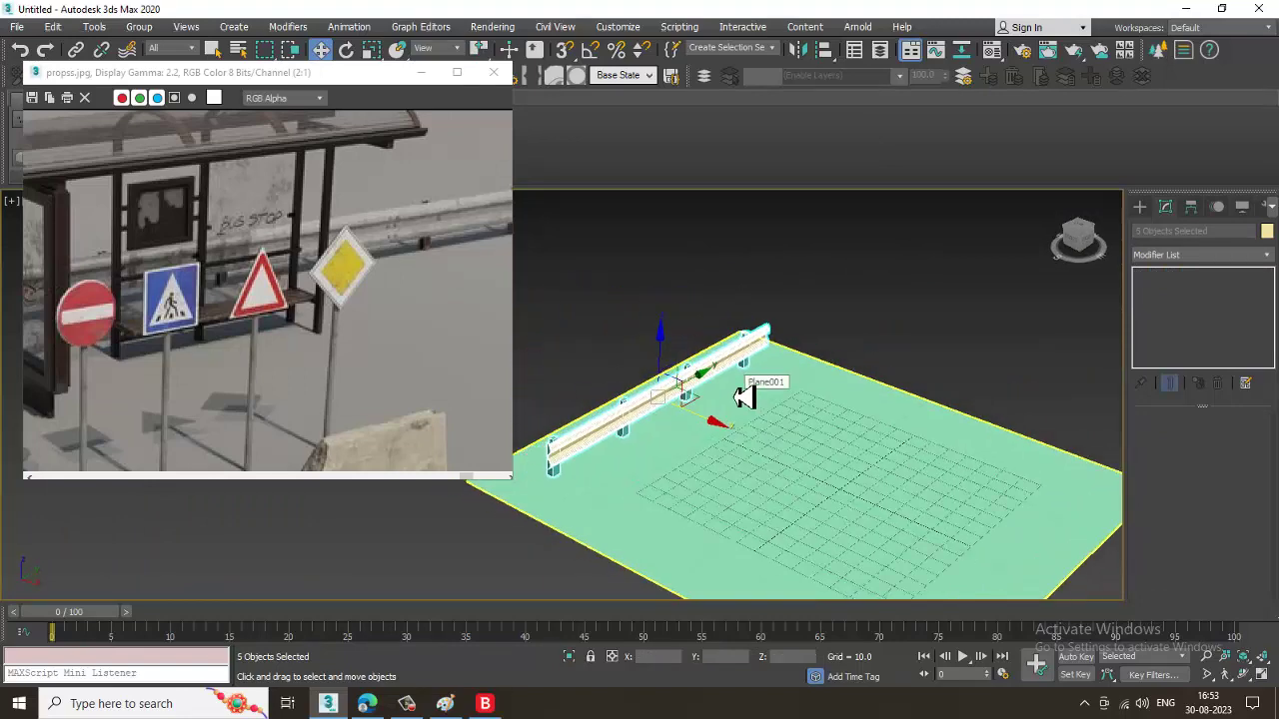
{"action": "left_click", "coordinate": [1266, 232]}
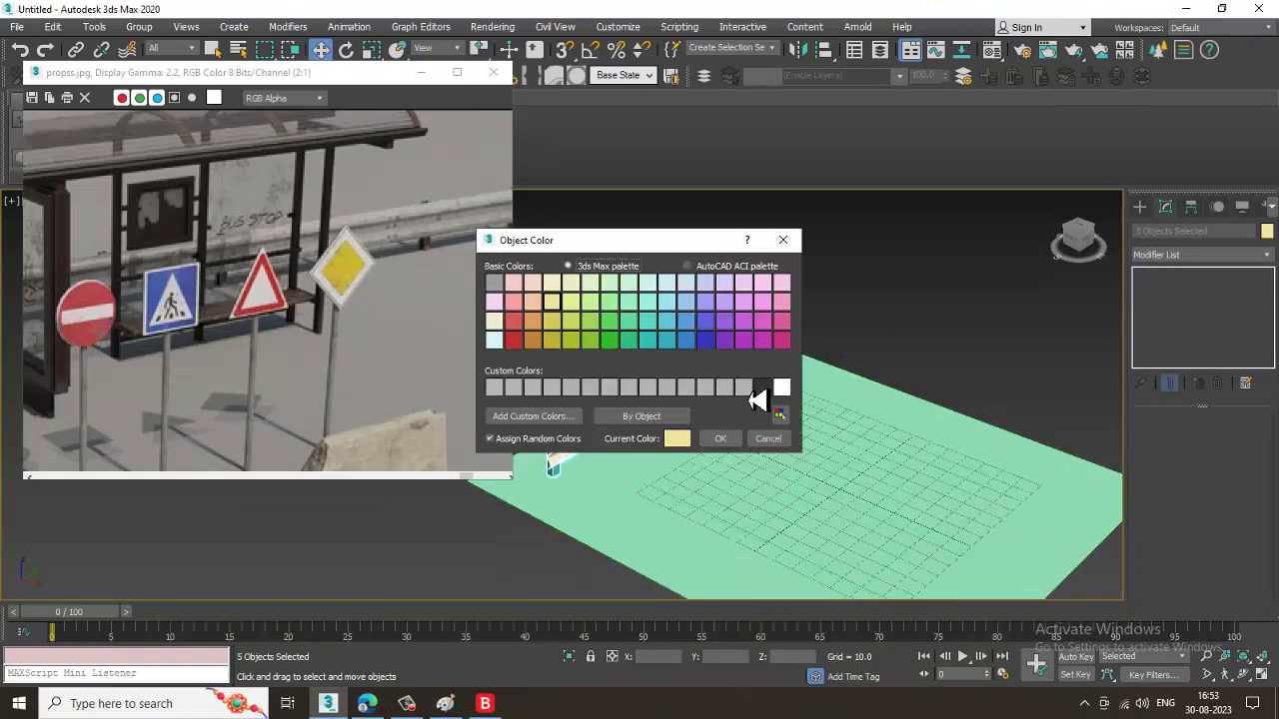
{"action": "left_click", "coordinate": [720, 438]}
{"action": "left_click", "coordinate": [869, 343]}
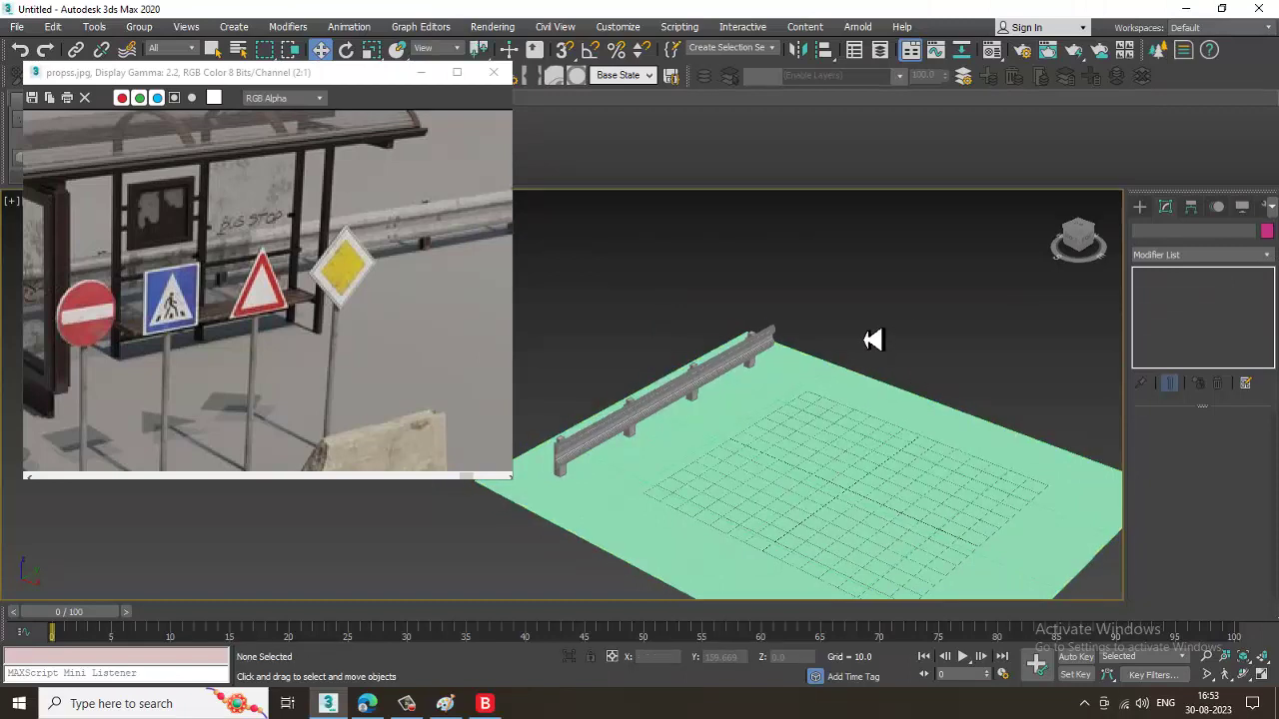
Save the scene as props_1 in the August 2023 folder on drive D.
{"action": "key", "text": "ctrl+s"}
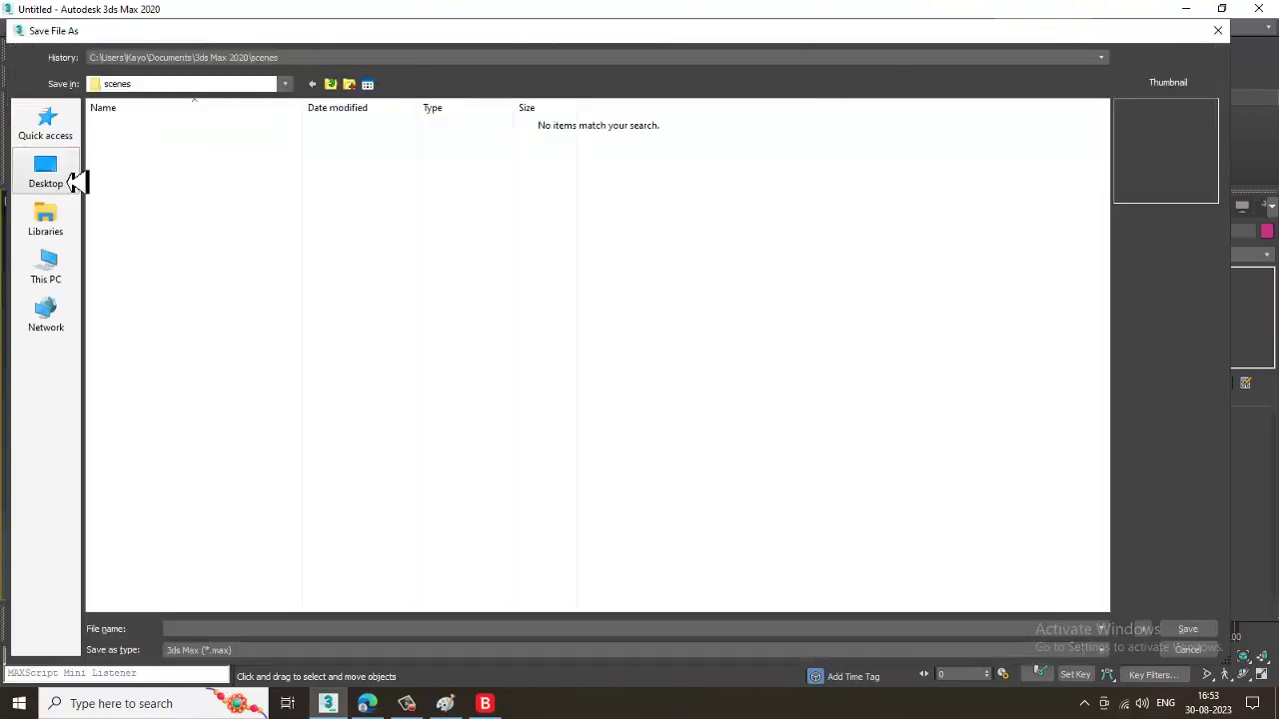
{"action": "left_click", "coordinate": [46, 265]}
{"action": "double_click", "coordinate": [385, 257]}
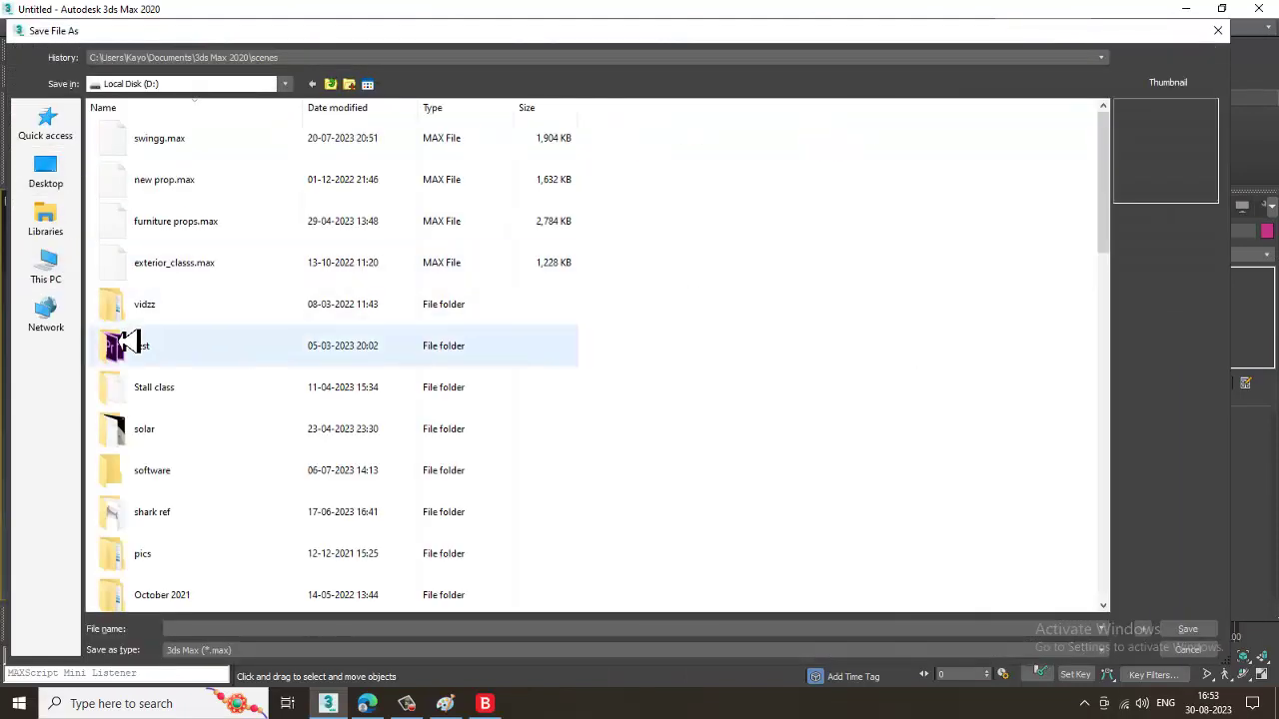
{"action": "left_click", "coordinate": [160, 313]}
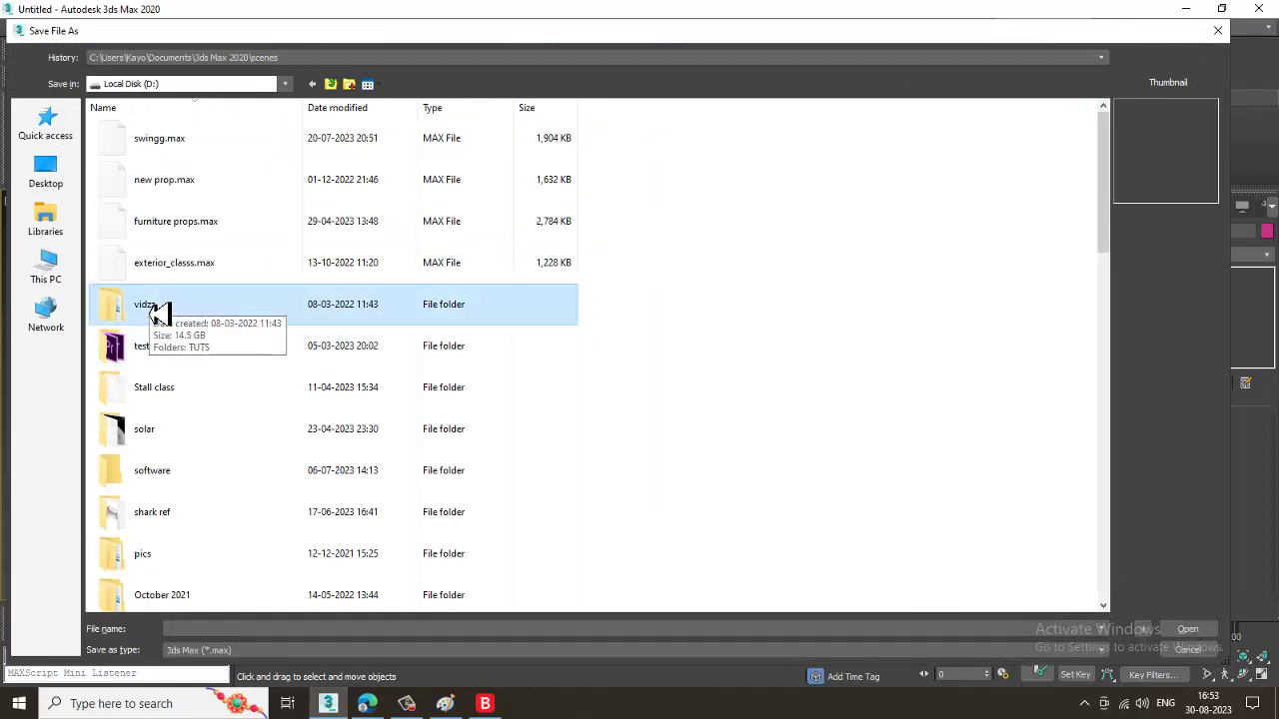
{"action": "key", "text": "a"}
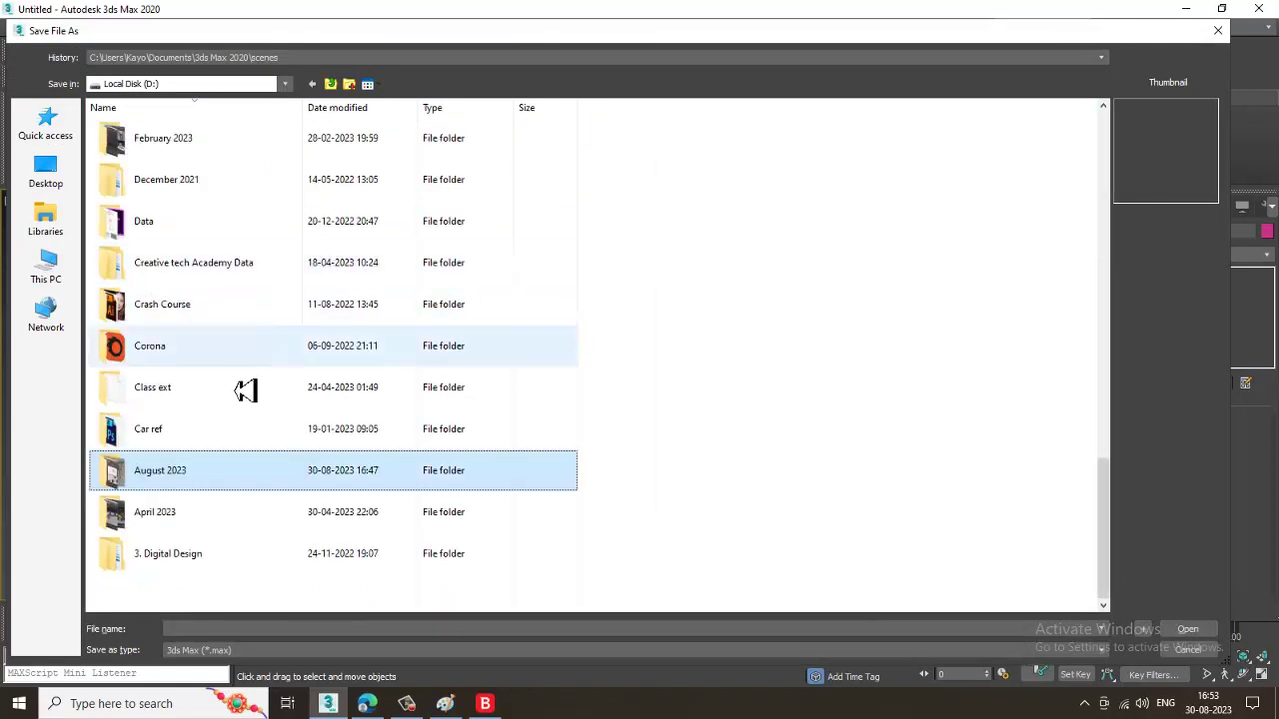
{"action": "double_click", "coordinate": [267, 480]}
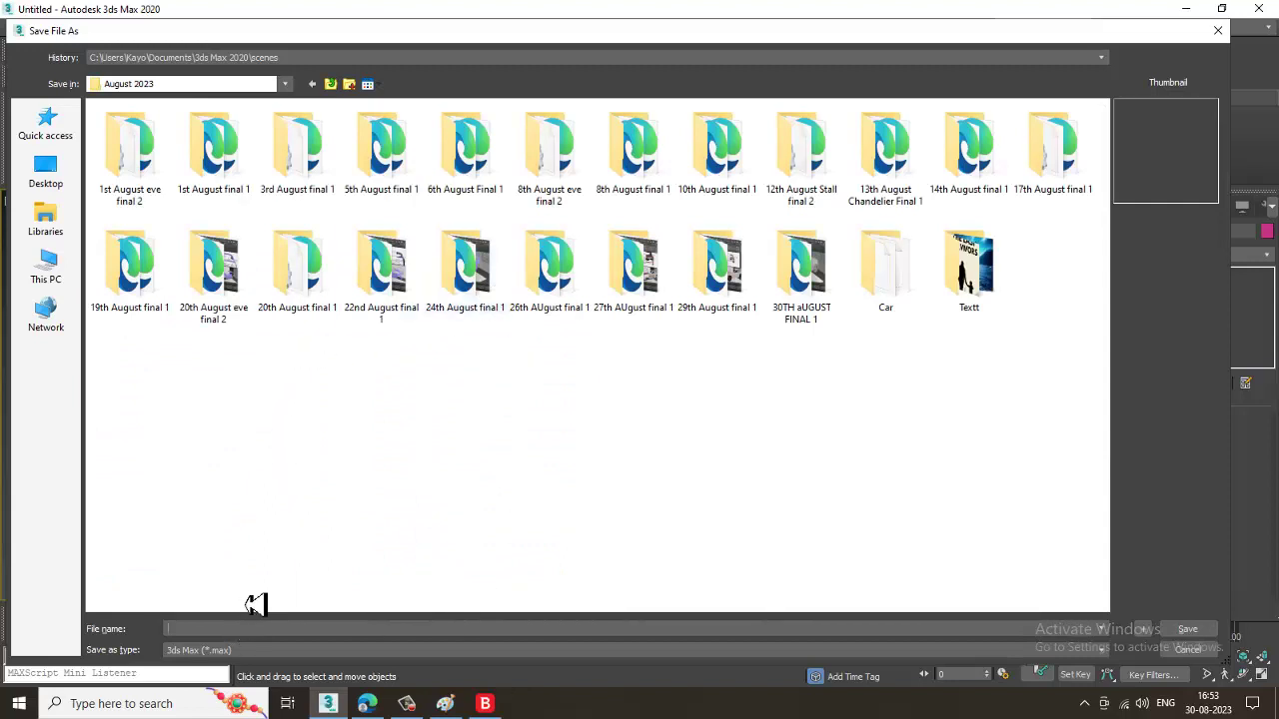
{"action": "type", "text": "props"}
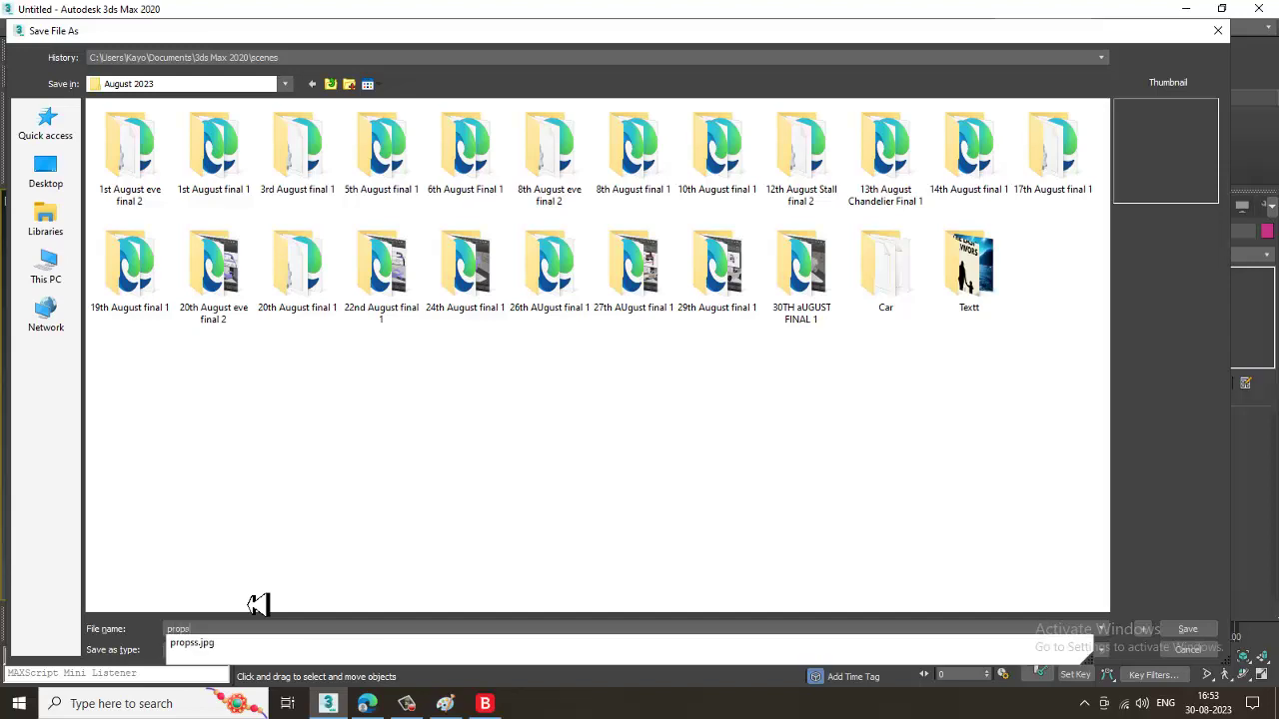
{"action": "type", "text": "_1"}
{"action": "key", "text": "Return"}
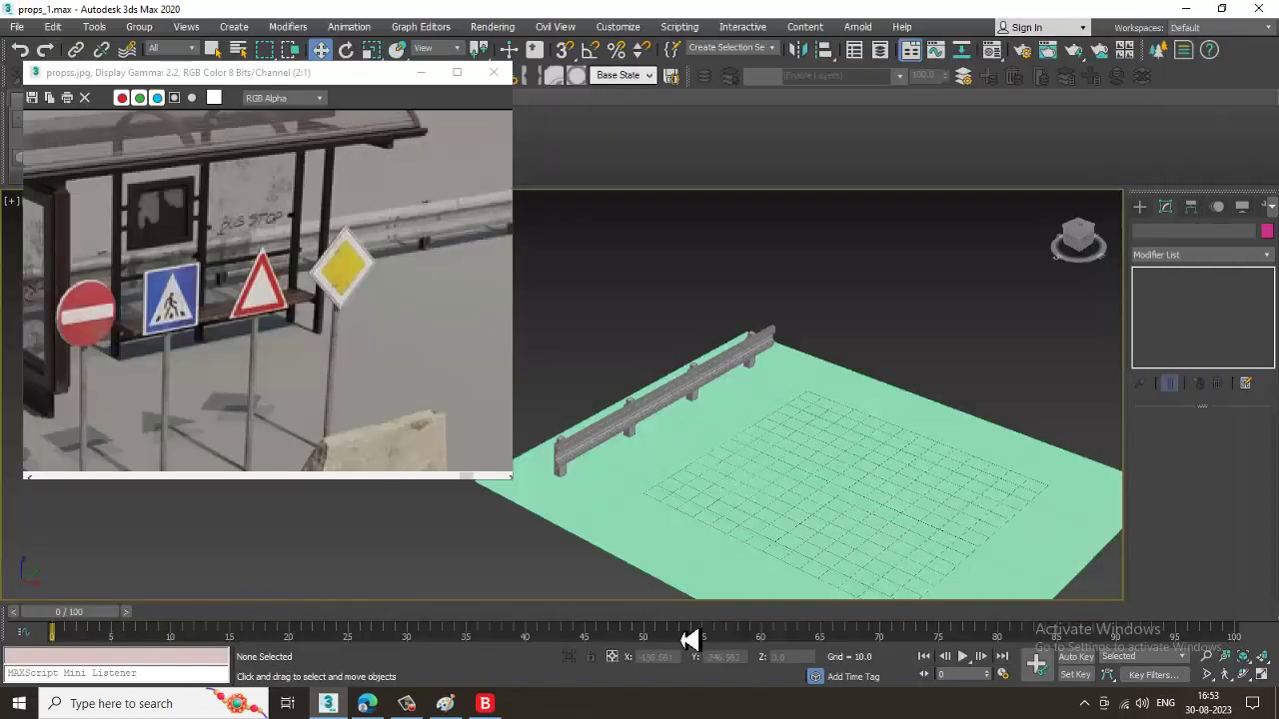
Create a thin box about 33.7 by 26 units beside the guardrail as the electrical cabinet's base, following the reference image.
{"action": "scroll", "coordinate": [199, 347], "scroll_direction": "down", "scroll_amount": 1}
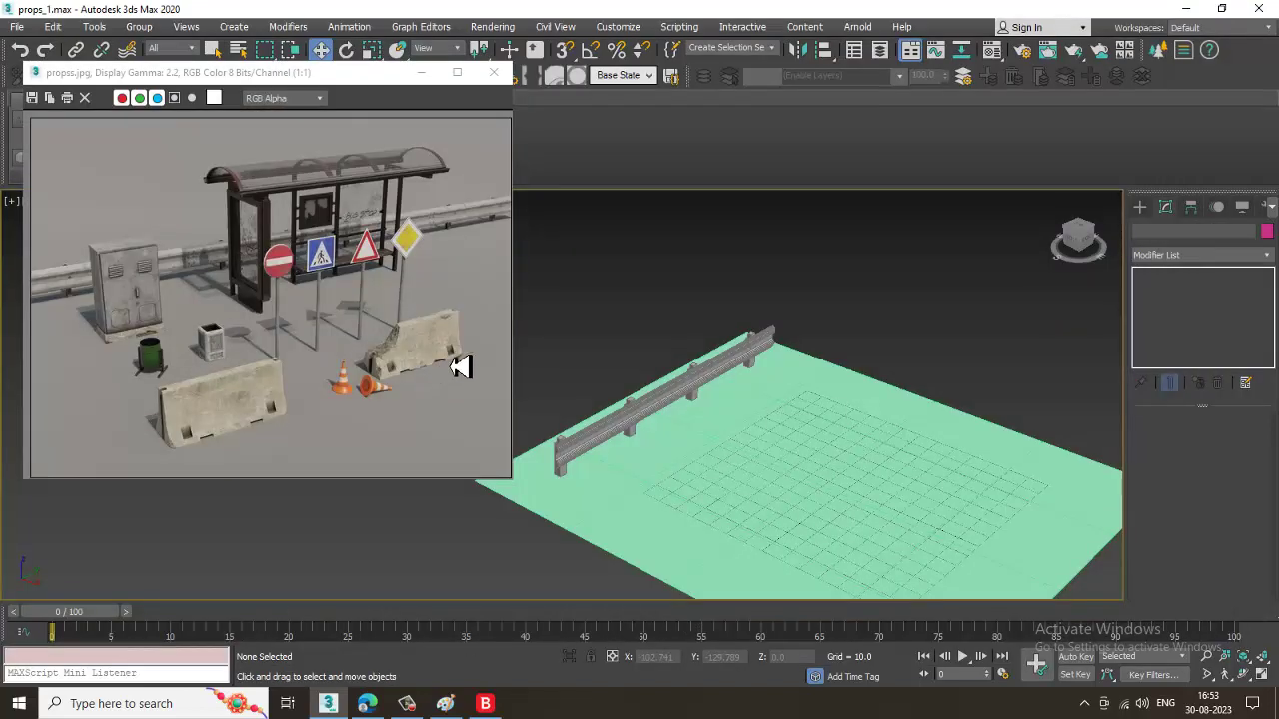
{"action": "scroll", "coordinate": [823, 420], "scroll_direction": "up", "scroll_amount": 4}
{"action": "scroll", "coordinate": [149, 323], "scroll_direction": "up", "scroll_amount": 1}
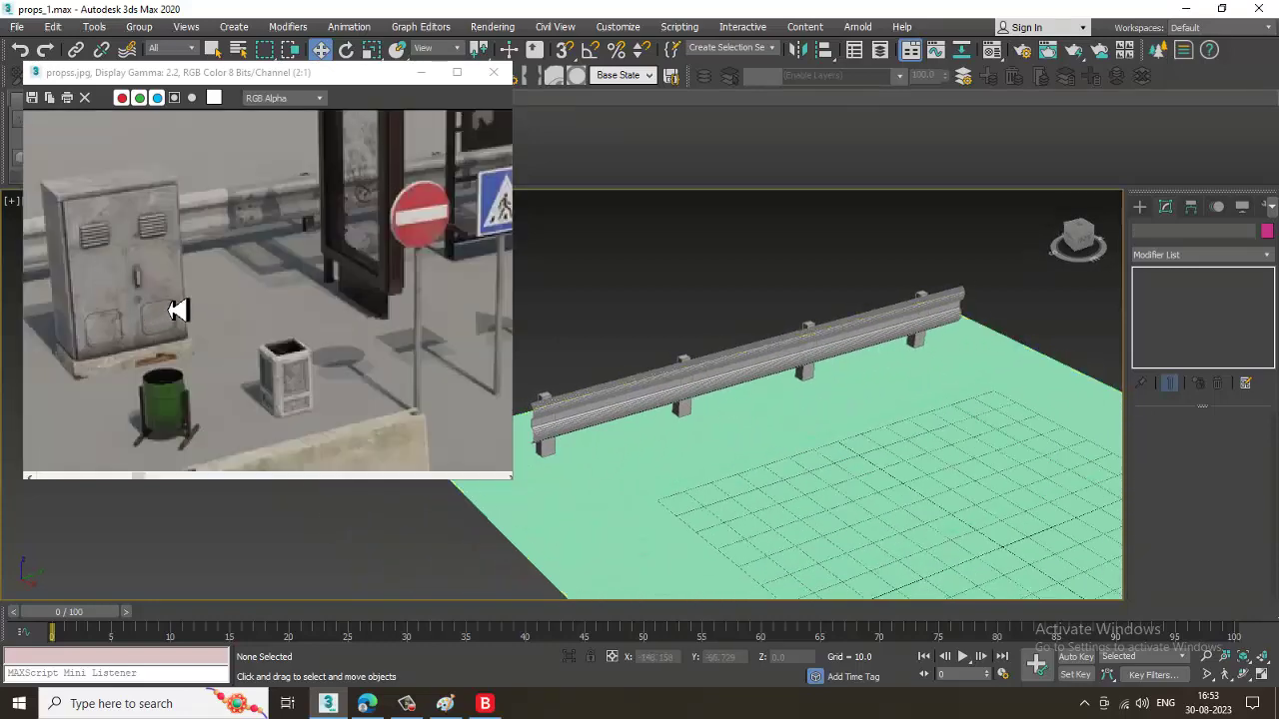
{"action": "scroll", "coordinate": [893, 456], "scroll_direction": "up", "scroll_amount": 2}
{"action": "left_click", "coordinate": [1142, 208]}
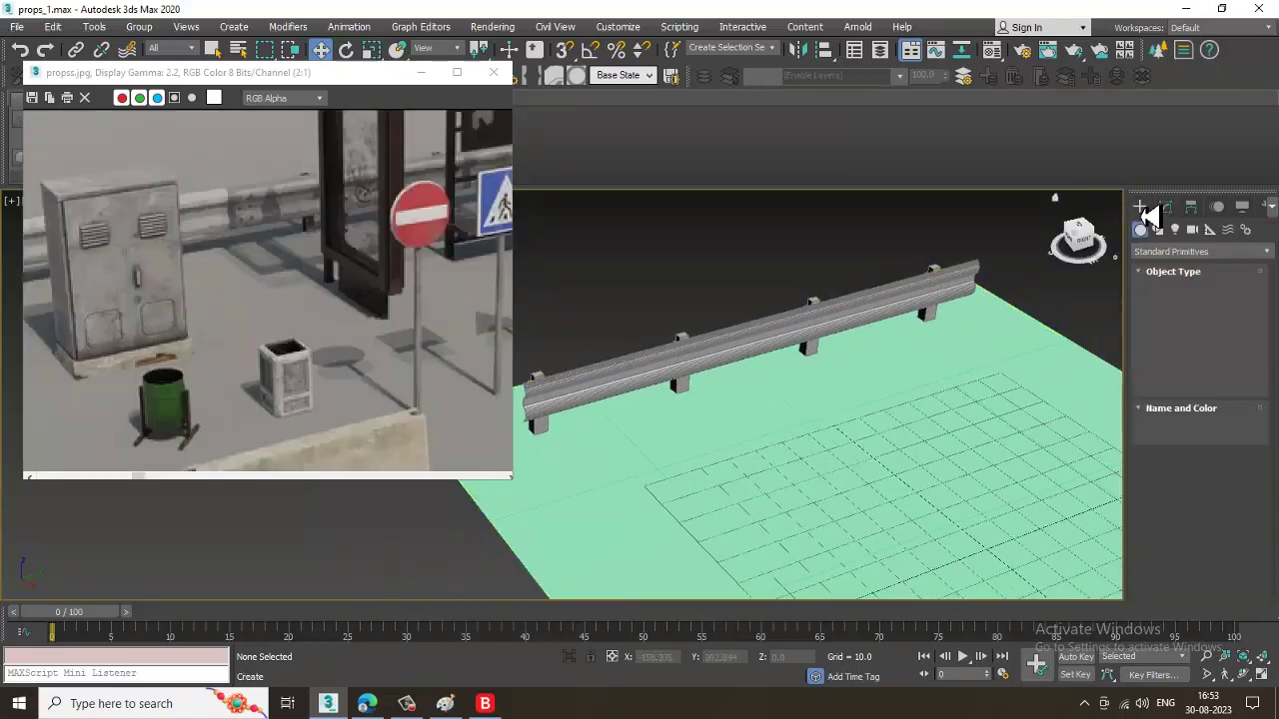
{"action": "left_click", "coordinate": [1171, 305]}
{"action": "key", "text": "alt+w"}
{"action": "right_click", "coordinate": [539, 352]}
{"action": "key", "text": "alt+w"}
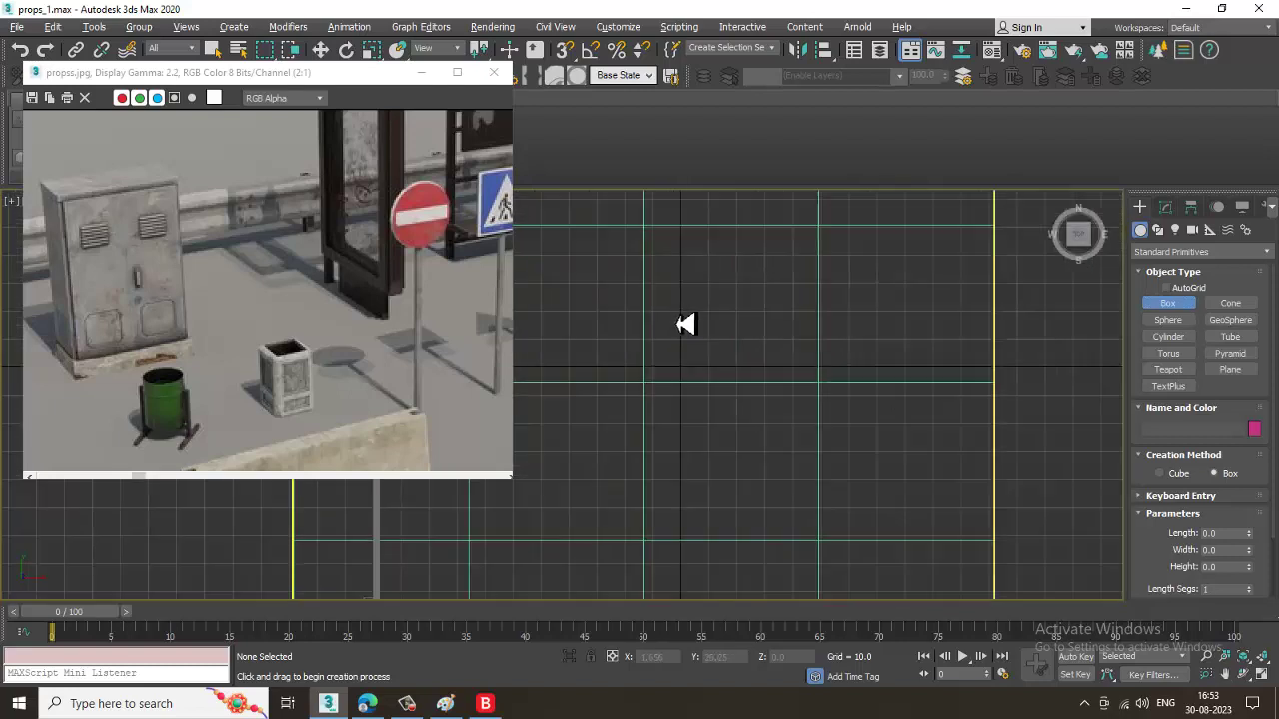
{"action": "middle_click_drag", "start_coordinate": [686, 323], "coordinate": [898, 370]}
{"action": "left_click_drag", "start_coordinate": [671, 367], "coordinate": [720, 459]}
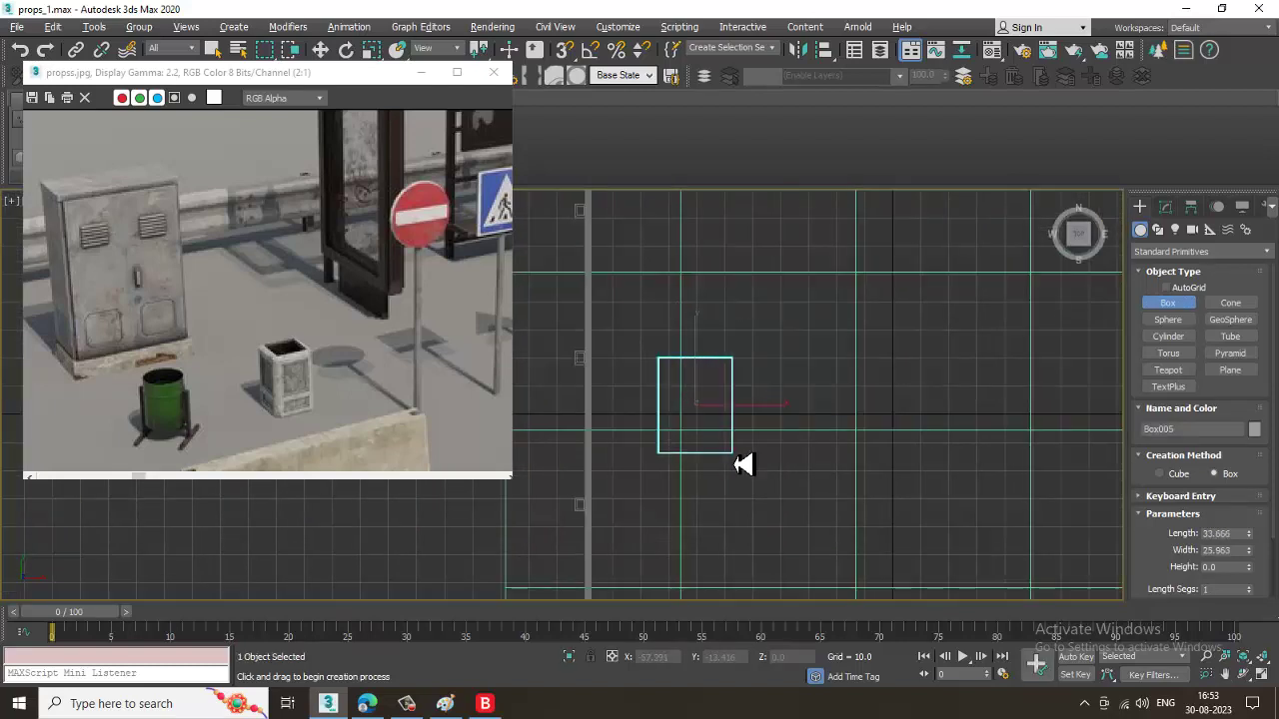
Raise the cabinet's base box about 0.14 units so it sits on the ground plane.
{"action": "key", "text": "w"}
{"action": "key", "text": "alt+w"}
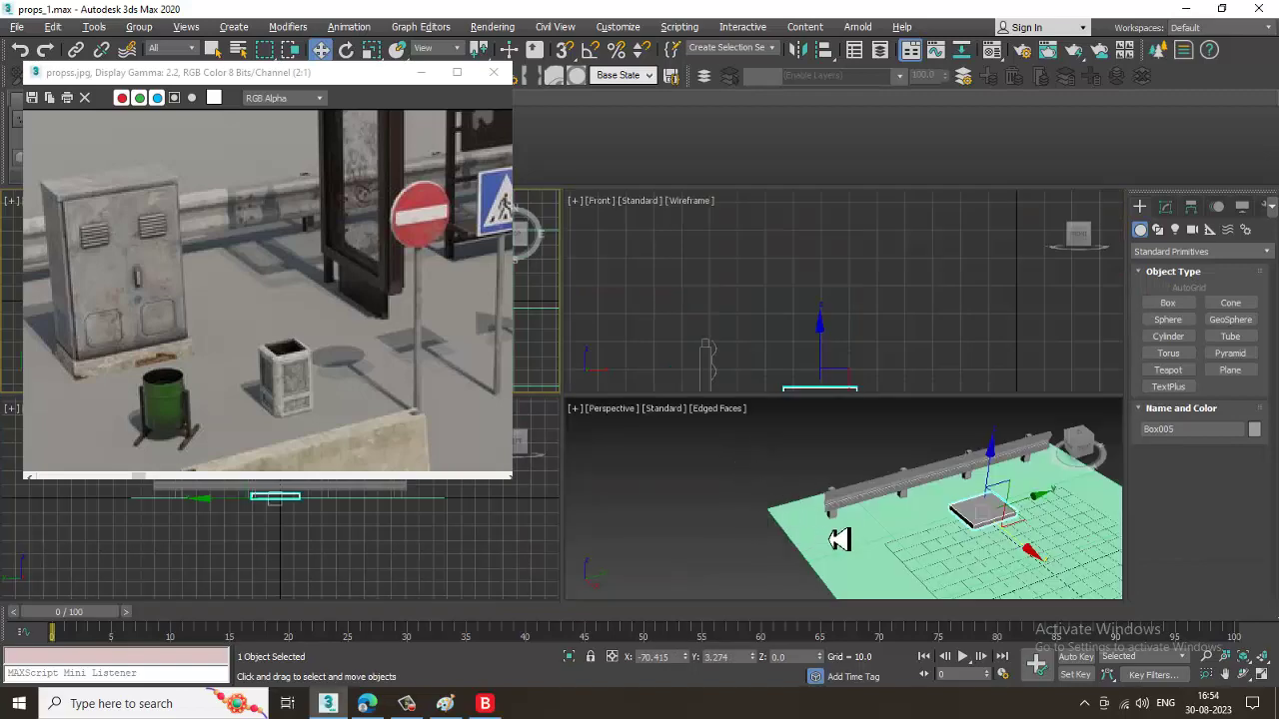
{"action": "middle_click_drag", "start_coordinate": [839, 540], "coordinate": [724, 525]}
{"action": "key", "text": "z"}
{"action": "key", "text": "alt+w"}
{"action": "mouse_move", "coordinate": [747, 468]}
{"action": "middle_mouse_down", "text": "alt"}
{"action": "mouse_move", "coordinate": [746, 443]}
{"action": "mouse_move", "coordinate": [707, 463]}
{"action": "mouse_move", "coordinate": [759, 471]}
{"action": "middle_mouse_up", "text": "alt"}
{"action": "left_click_drag", "start_coordinate": [674, 410], "coordinate": [675, 408]}
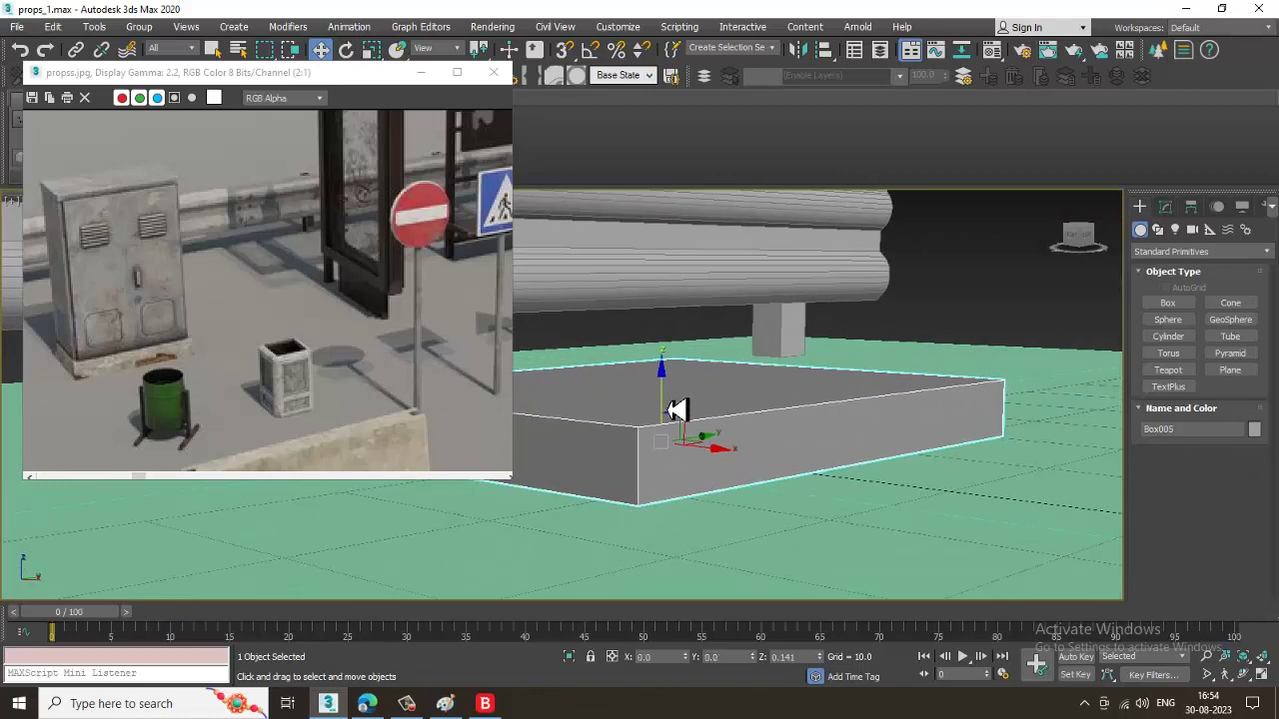
{"action": "middle_click_drag", "start_coordinate": [677, 410], "coordinate": [777, 436], "text": "alt"}
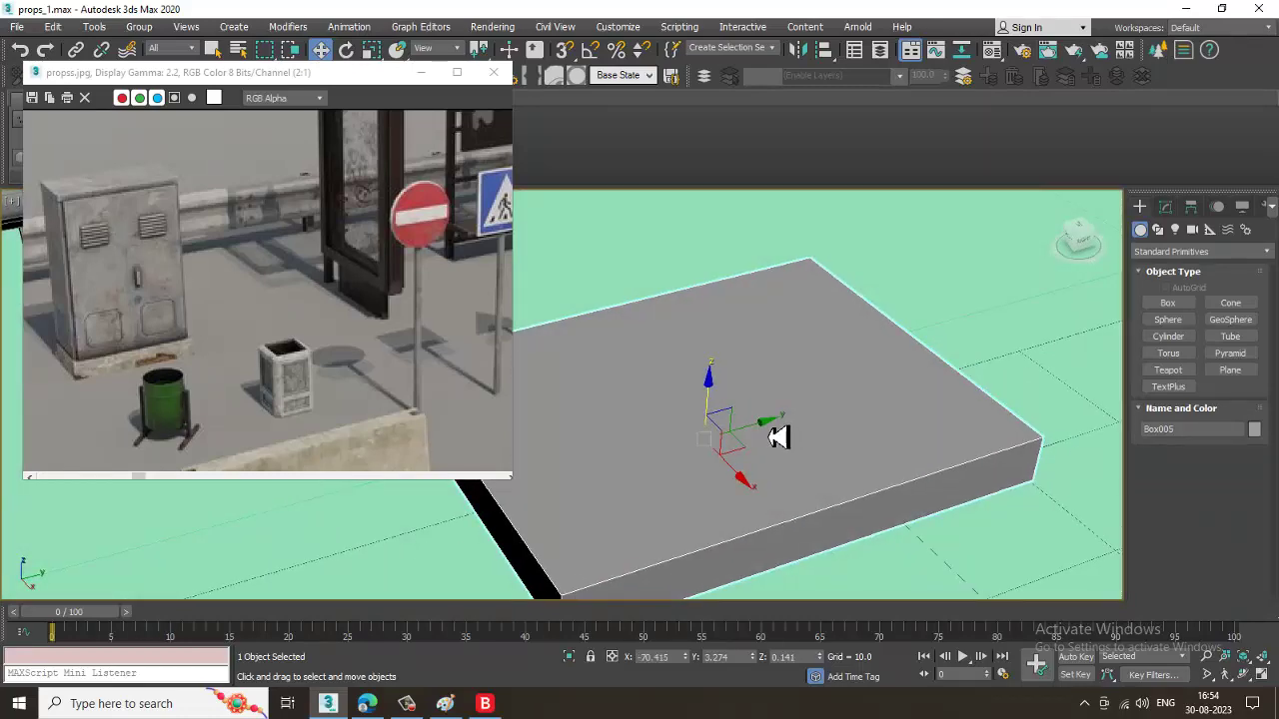
{"action": "scroll", "coordinate": [778, 437], "scroll_direction": "down", "scroll_amount": 3}
Create the cabinet body as a box about 31.2 by 23.4 units and 23 units high, slightly inside the base outline.
{"action": "key", "text": "alt+w"}
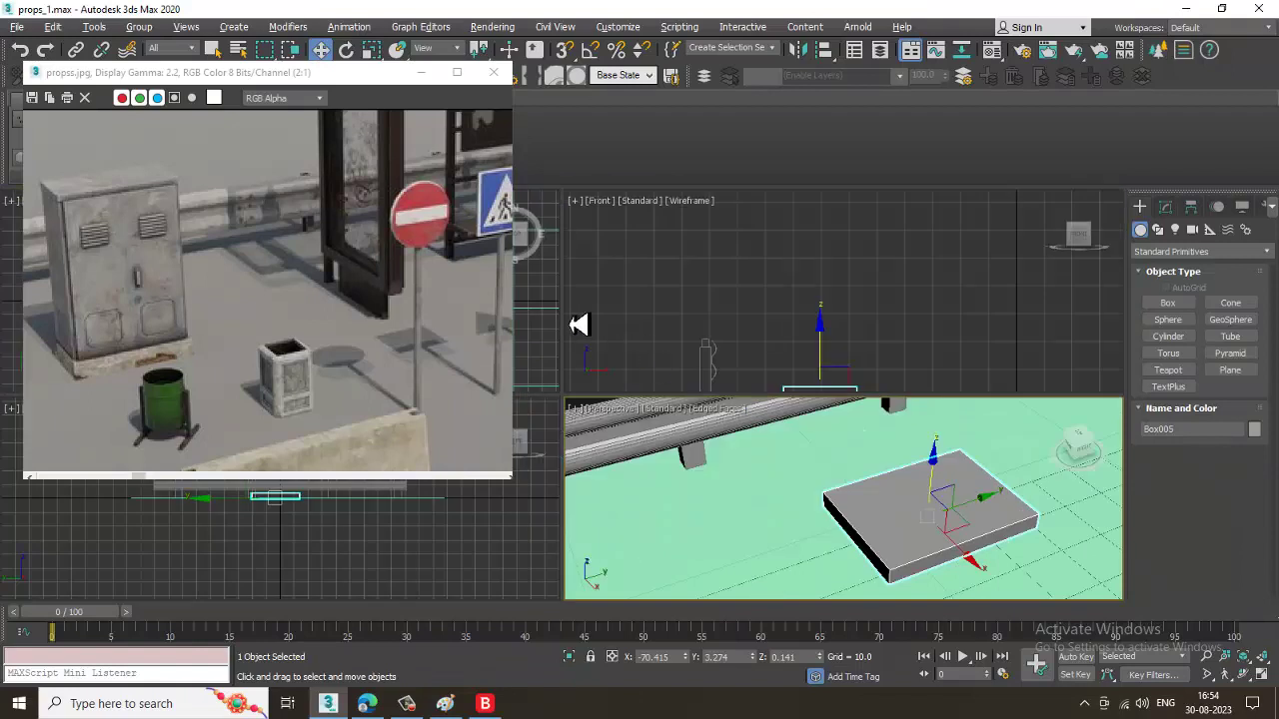
{"action": "middle_click", "coordinate": [556, 326]}
{"action": "key", "text": "alt+w"}
{"action": "middle_click_drag", "start_coordinate": [543, 325], "coordinate": [646, 325]}
{"action": "scroll", "coordinate": [648, 333], "scroll_direction": "down", "scroll_amount": 2}
{"action": "scroll", "coordinate": [708, 329], "scroll_direction": "down", "scroll_amount": 2}
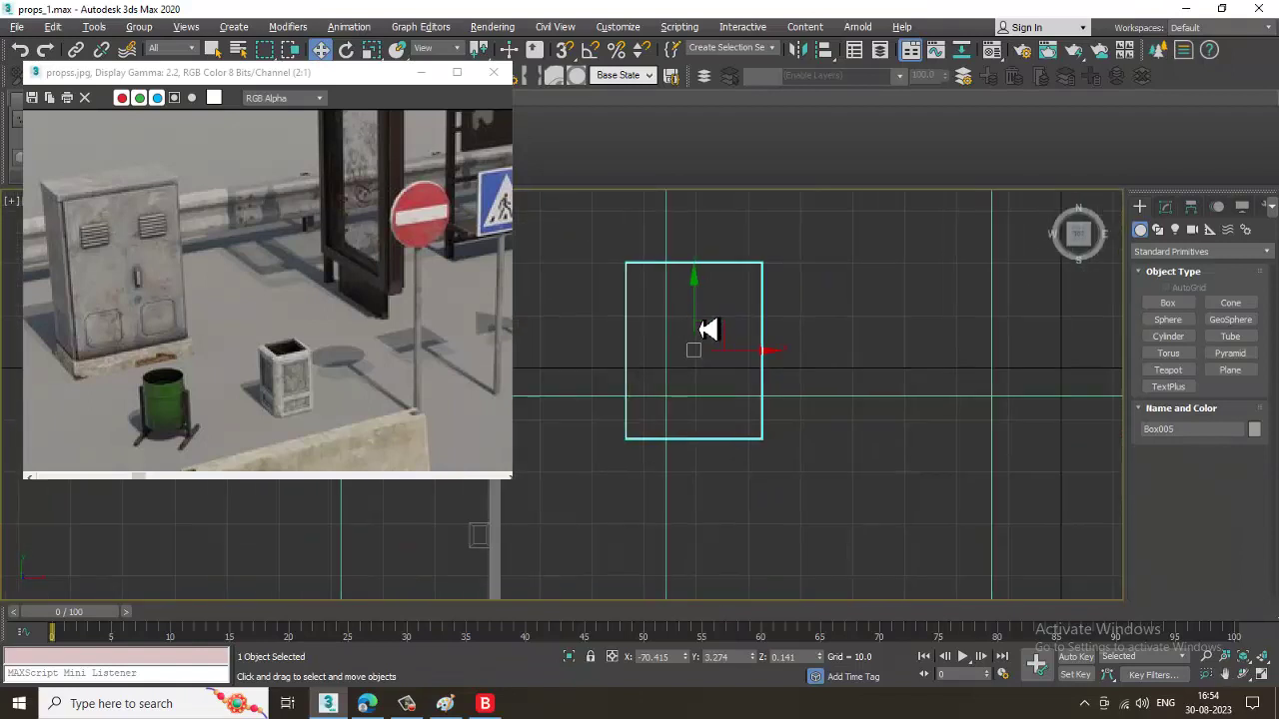
{"action": "left_click", "coordinate": [1175, 307]}
{"action": "scroll", "coordinate": [884, 312], "scroll_direction": "up", "scroll_amount": 2}
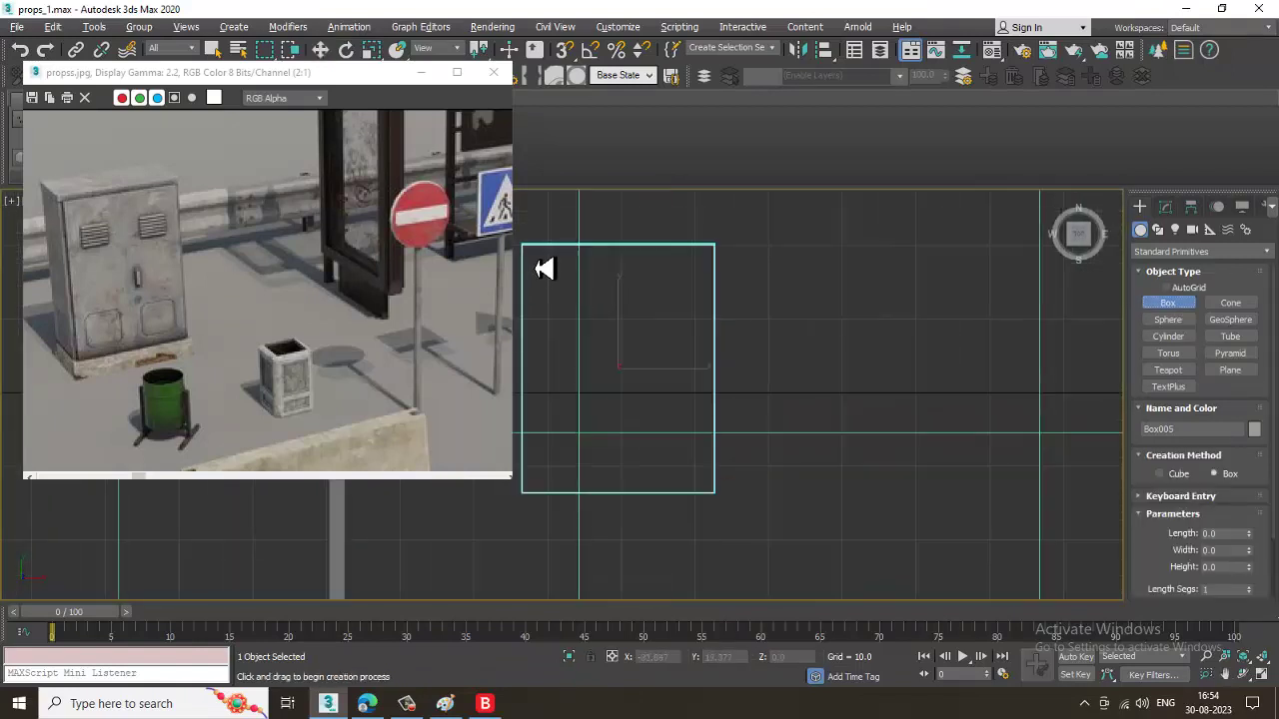
{"action": "left_click_drag", "start_coordinate": [541, 267], "coordinate": [715, 496]}
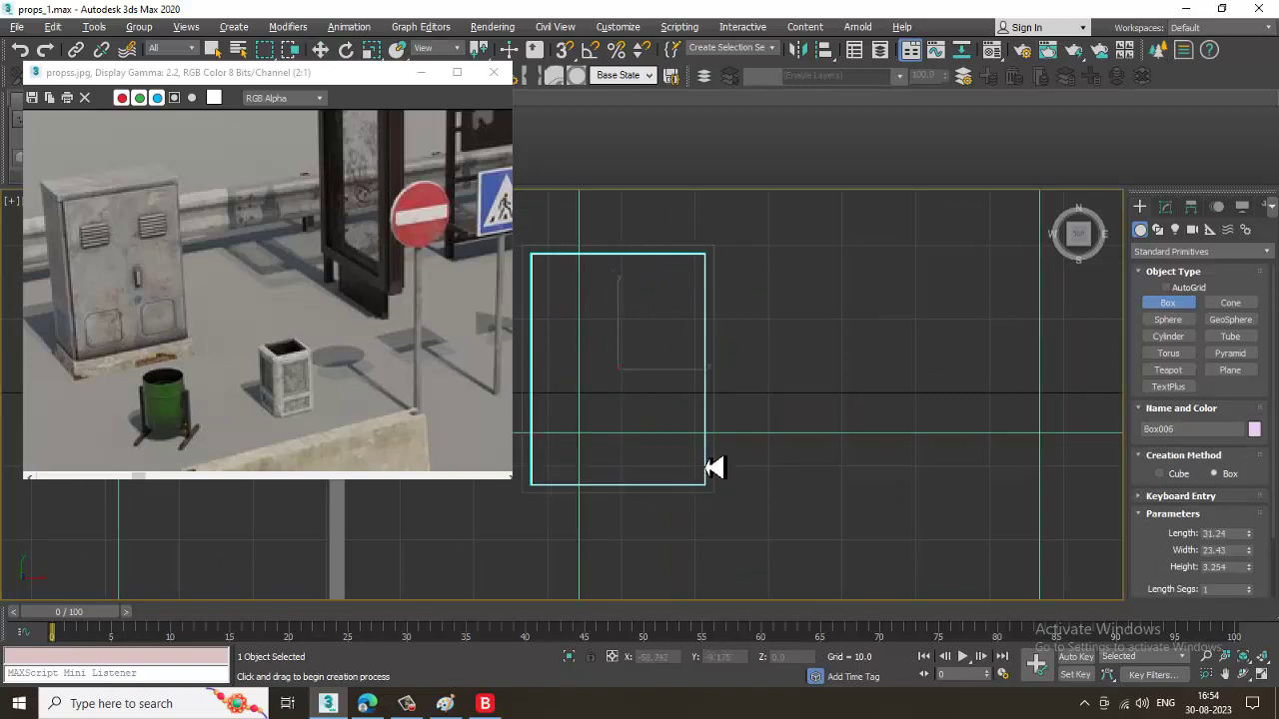
{"action": "left_click", "coordinate": [695, 328]}
Raise the cabinet body box about 3.36 units so it rests on top of the base.
{"action": "key", "text": "w"}
{"action": "key", "text": "alt+w"}
{"action": "middle_click_drag", "start_coordinate": [911, 524], "coordinate": [868, 444], "text": "alt"}
{"action": "key", "text": "alt+w"}
{"action": "left_click_drag", "start_coordinate": [740, 470], "coordinate": [726, 437]}
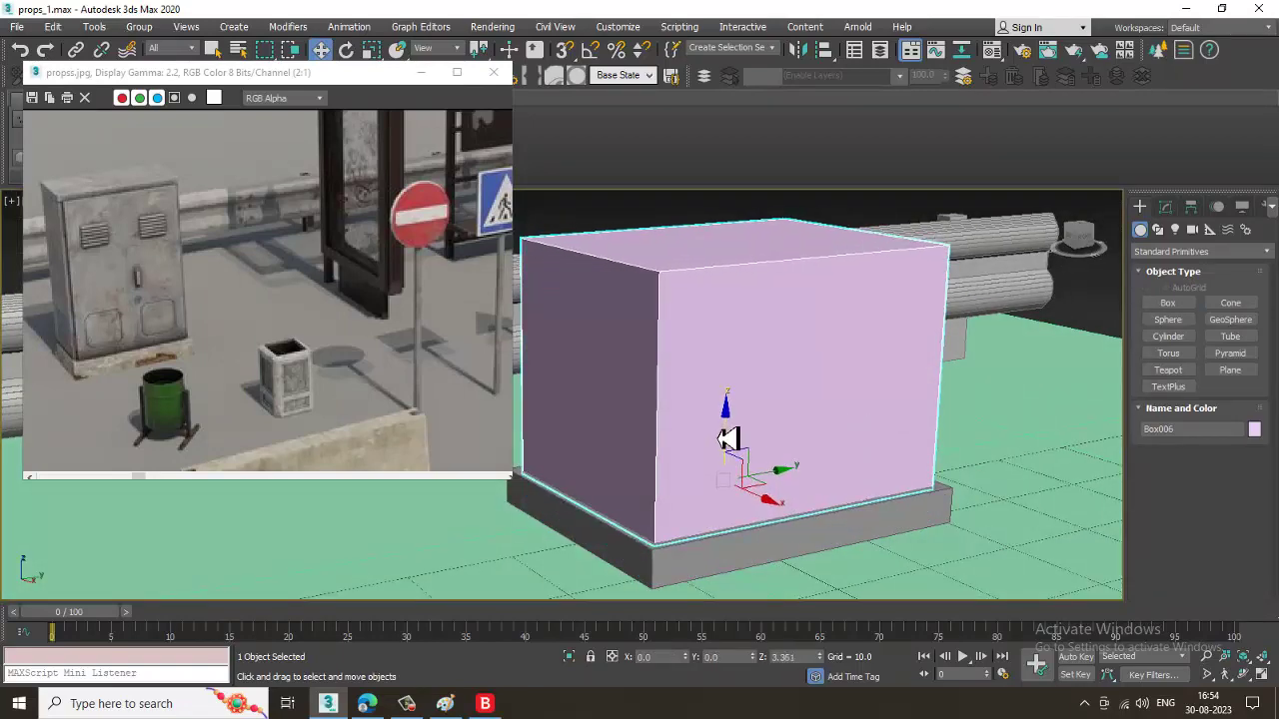
Increase the cabinet body's height to about 41.85 units.
{"action": "left_click", "coordinate": [1166, 205]}
{"action": "scroll", "coordinate": [807, 430], "scroll_direction": "down", "scroll_amount": 2}
{"action": "middle_click_drag", "start_coordinate": [808, 430], "coordinate": [840, 415], "text": "alt"}
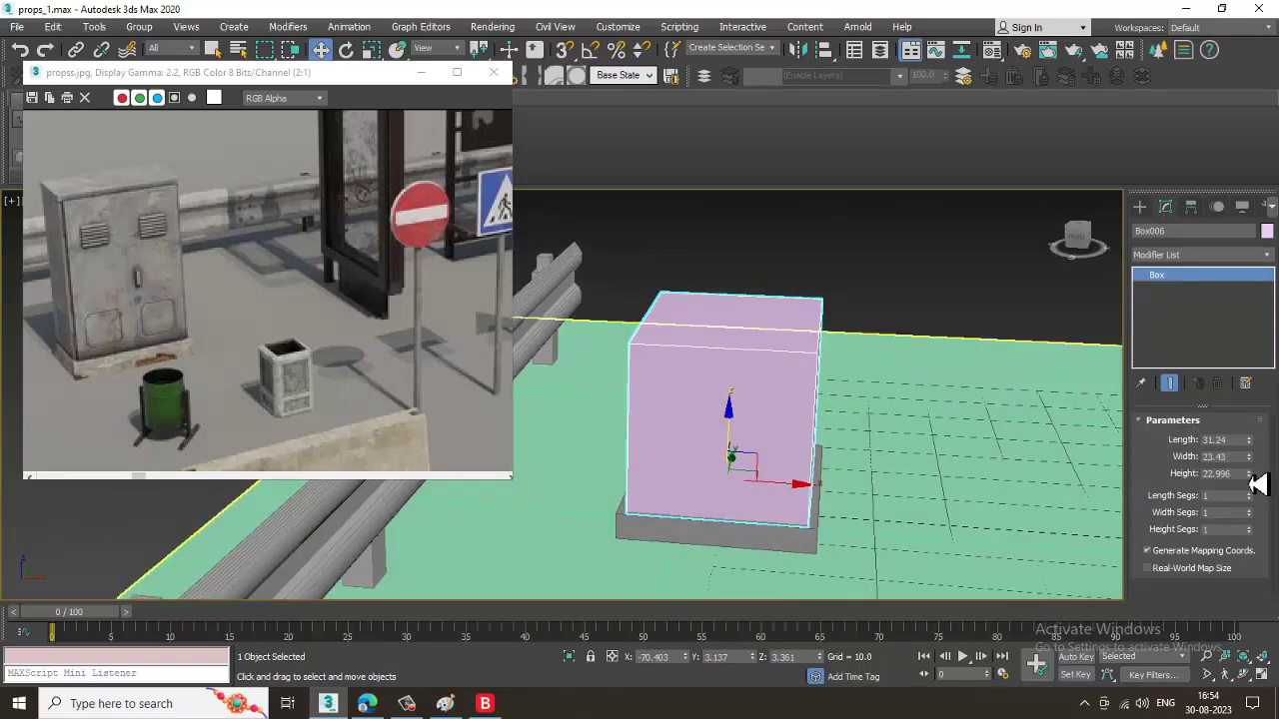
{"action": "left_click_drag", "start_coordinate": [1257, 484], "coordinate": [1245, 407]}
{"action": "scroll", "coordinate": [893, 405], "scroll_direction": "down", "scroll_amount": 2}
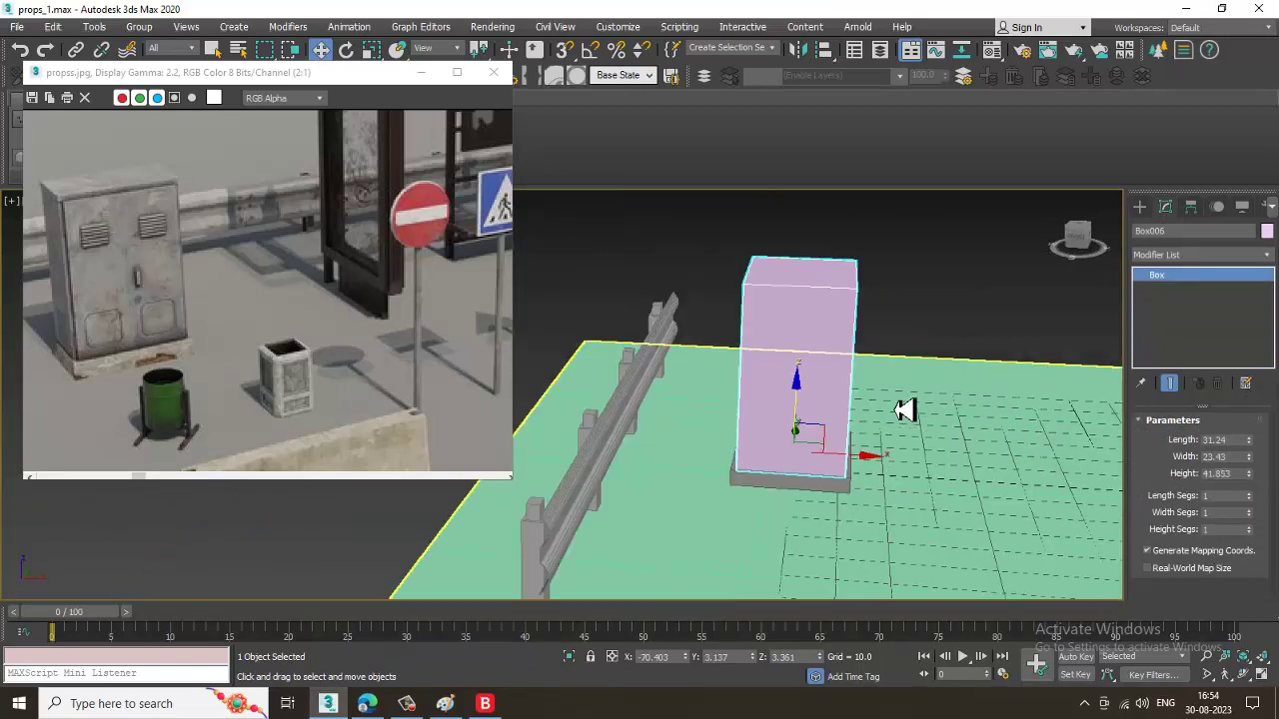
Convert the cabinet body to an Editable Poly and add an edge loop just below its top with Swift Loop.
{"action": "middle_click_drag", "start_coordinate": [893, 405], "coordinate": [826, 489], "text": "alt"}
{"action": "right_click", "coordinate": [787, 460]}
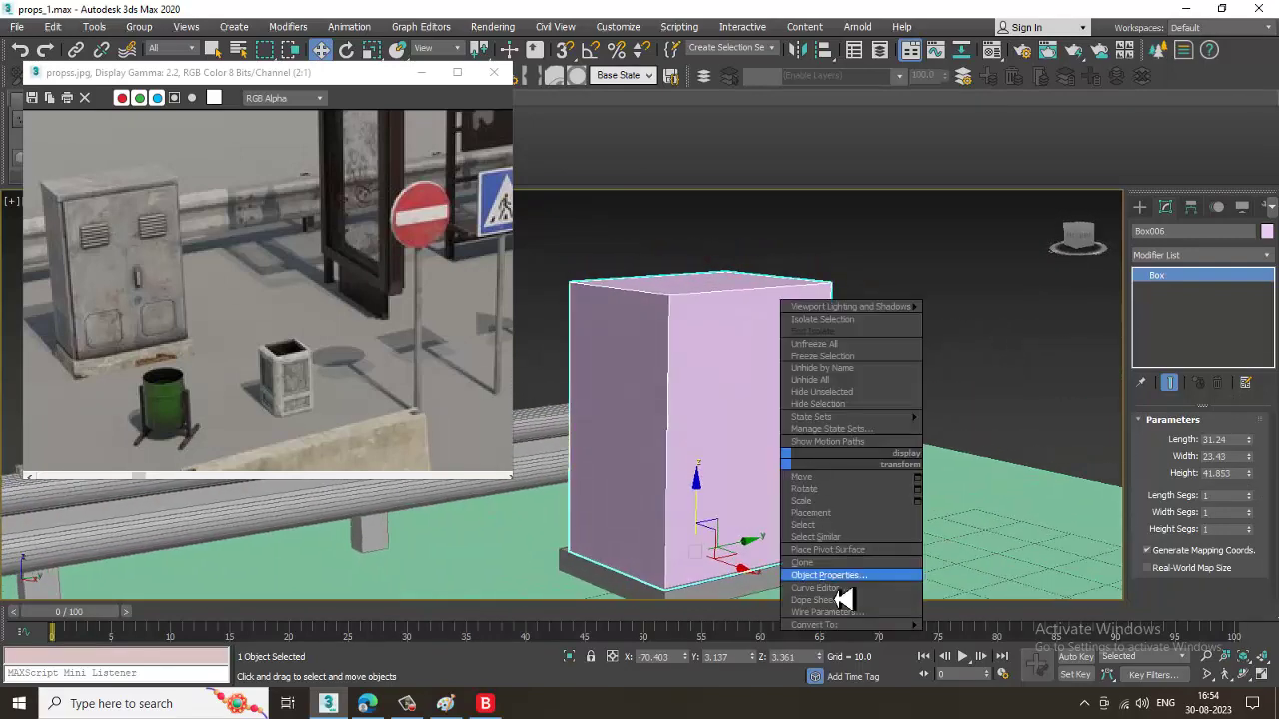
{"action": "left_click", "coordinate": [964, 638]}
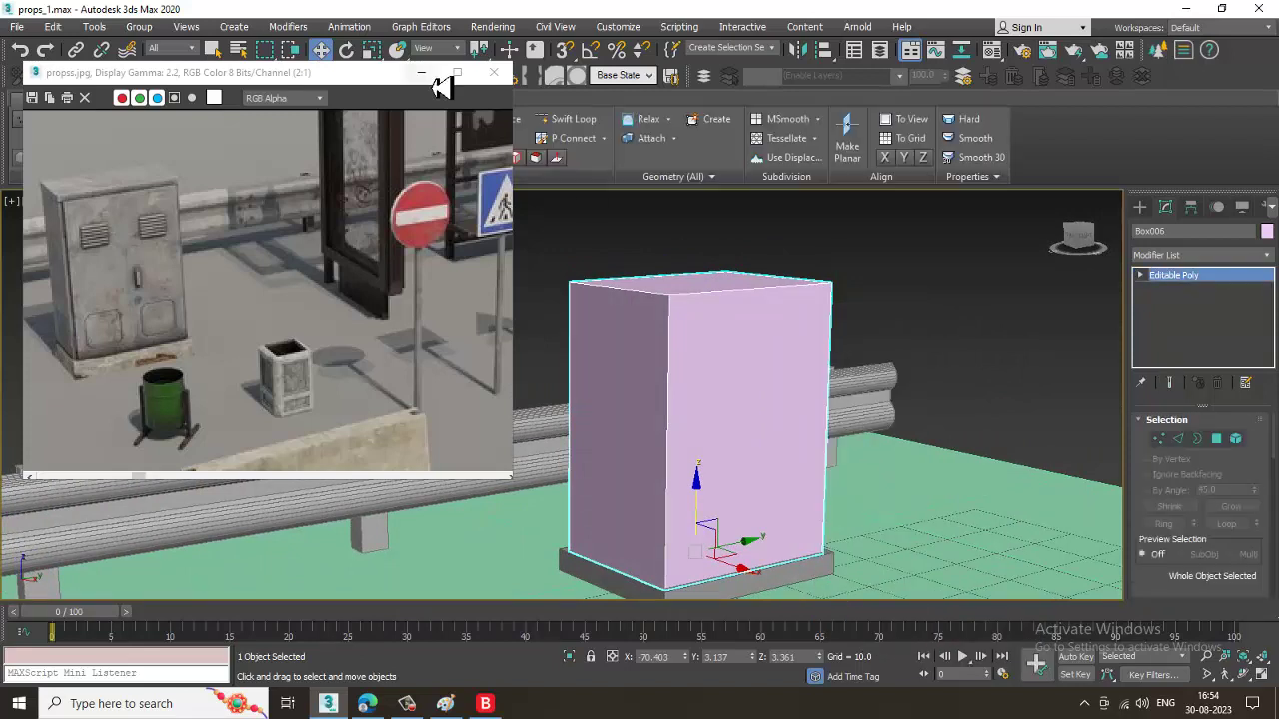
{"action": "left_click", "coordinate": [678, 298]}
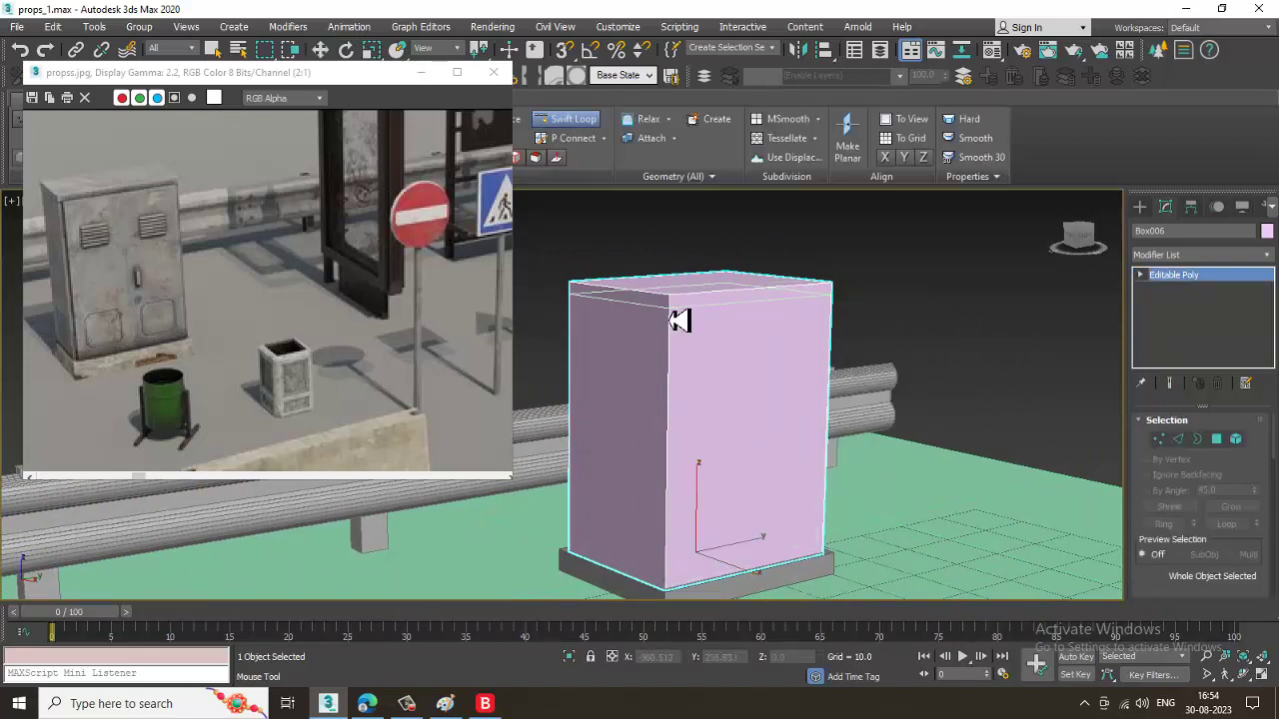
{"action": "middle_click_drag", "start_coordinate": [765, 325], "coordinate": [756, 328], "text": "alt"}
{"action": "key", "text": "w"}
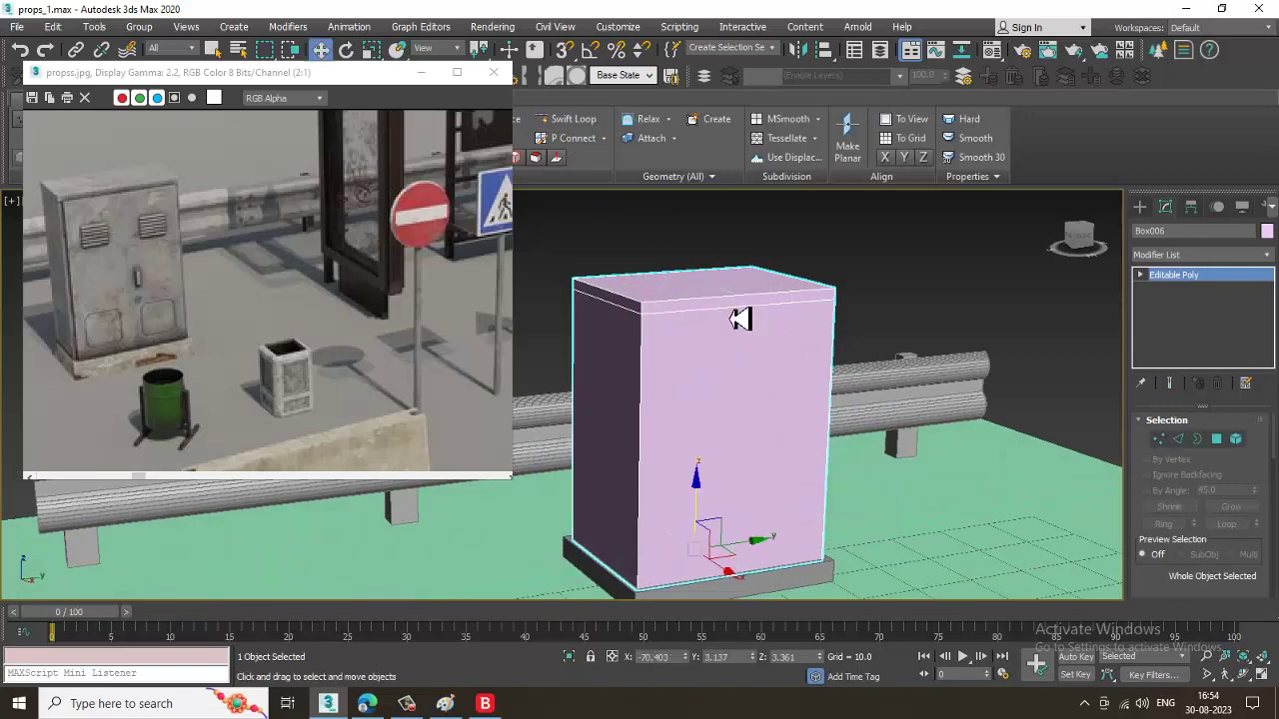
Inset the large front polygon of the cabinet body, below the top edge loop, by 0.645.
{"action": "scroll", "coordinate": [760, 315], "scroll_direction": "up", "scroll_amount": 5}
{"action": "middle_click_drag", "start_coordinate": [760, 311], "coordinate": [786, 323], "text": "alt"}
{"action": "key", "text": "4"}
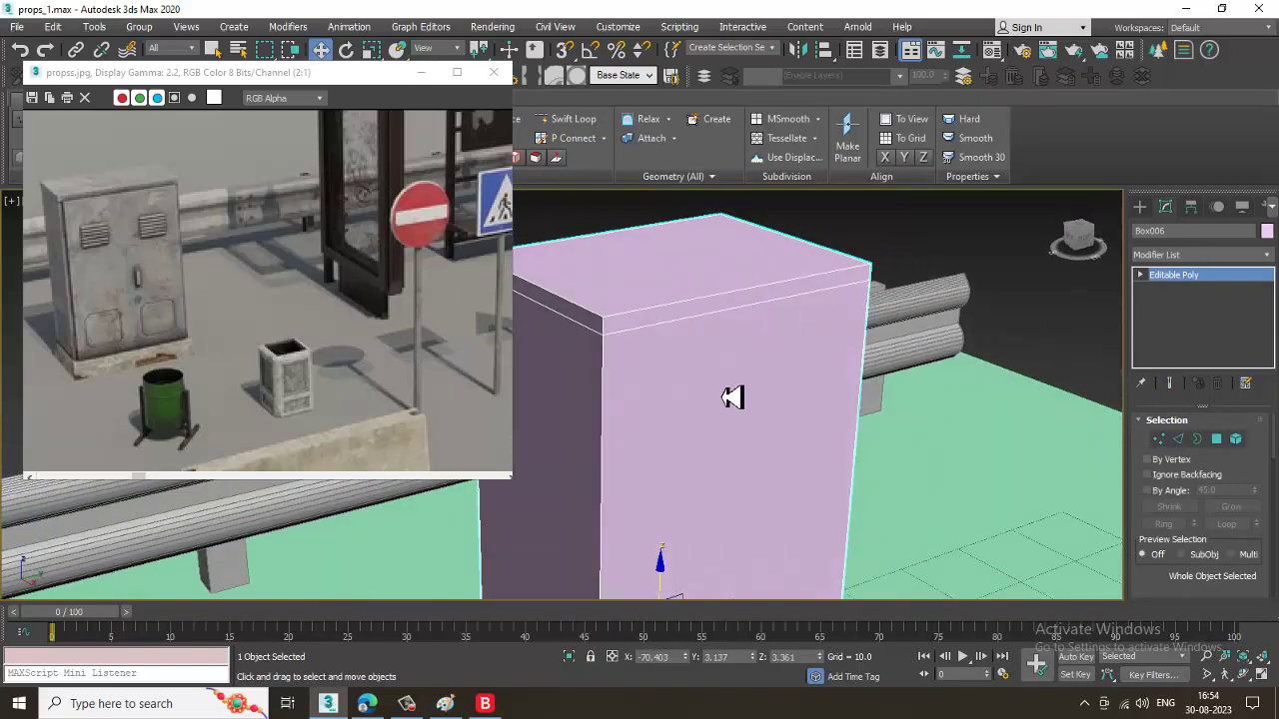
{"action": "left_click", "coordinate": [734, 394]}
{"action": "middle_click_drag", "start_coordinate": [733, 394], "coordinate": [1107, 527], "text": "alt"}
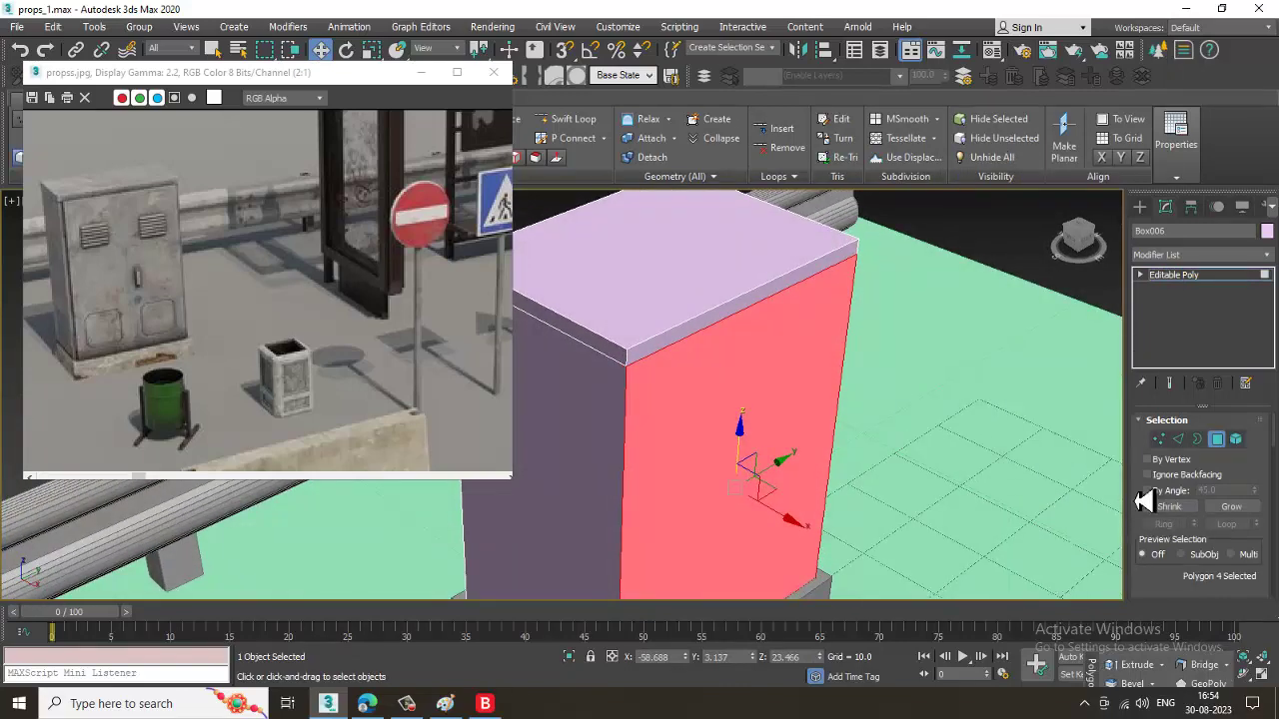
{"action": "scroll", "coordinate": [1168, 591], "scroll_direction": "down", "scroll_amount": 5}
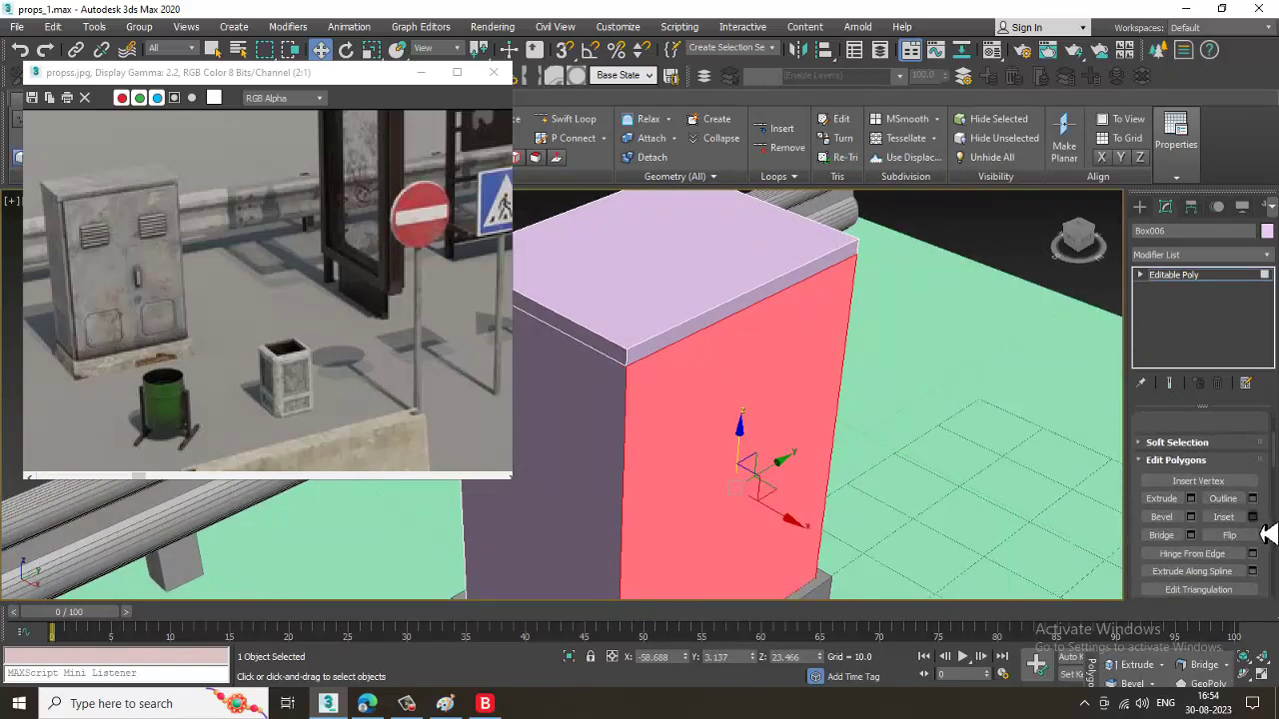
{"action": "left_click", "coordinate": [1253, 517]}
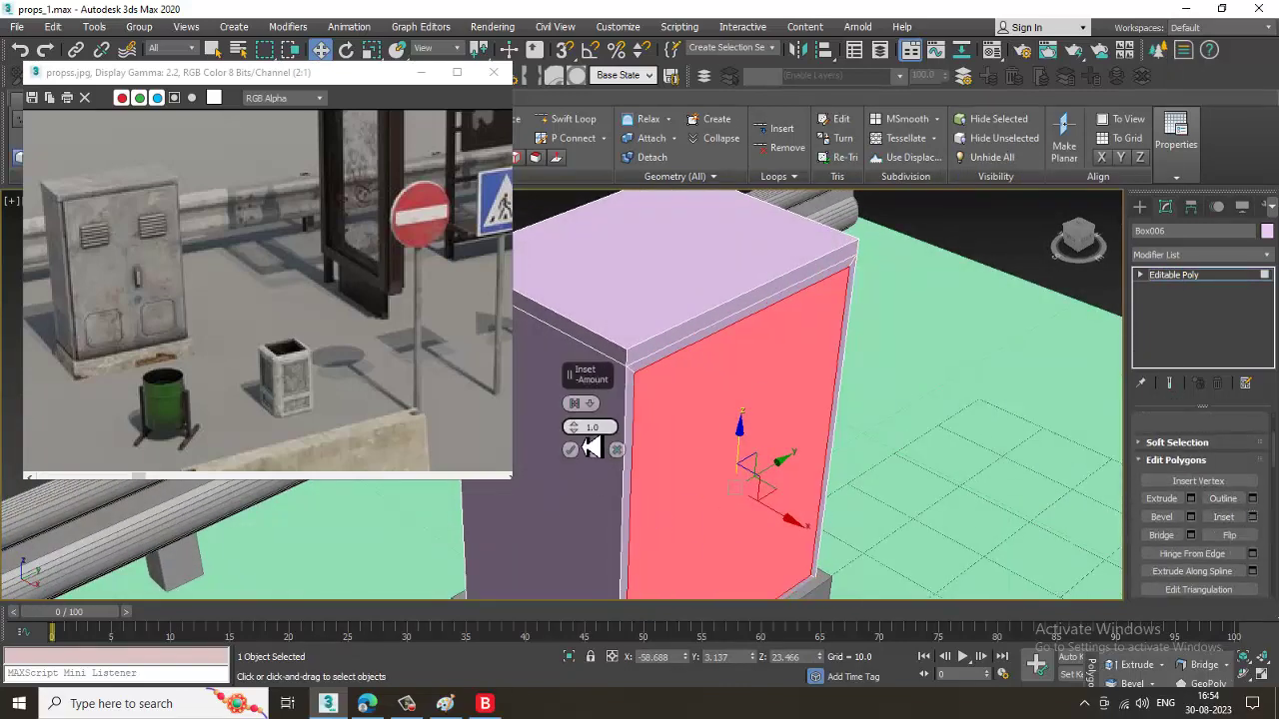
{"action": "left_click_drag", "start_coordinate": [588, 447], "coordinate": [590, 450]}
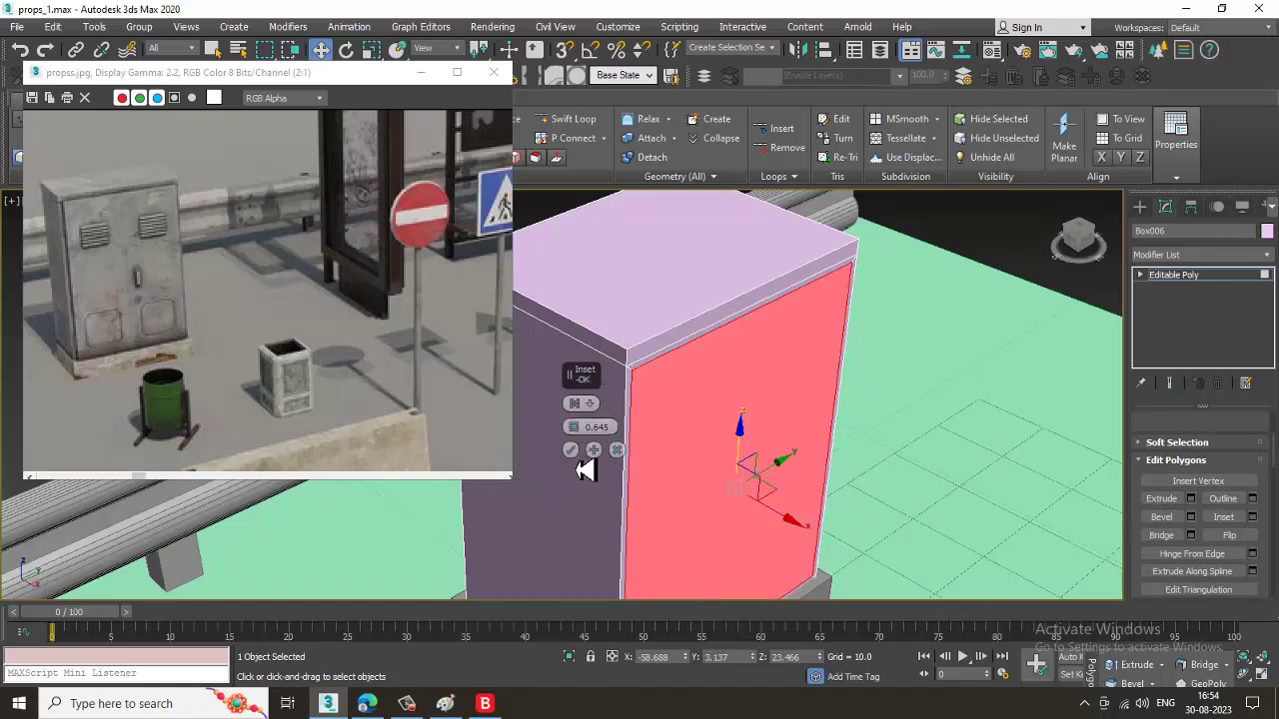
{"action": "left_click", "coordinate": [571, 450]}
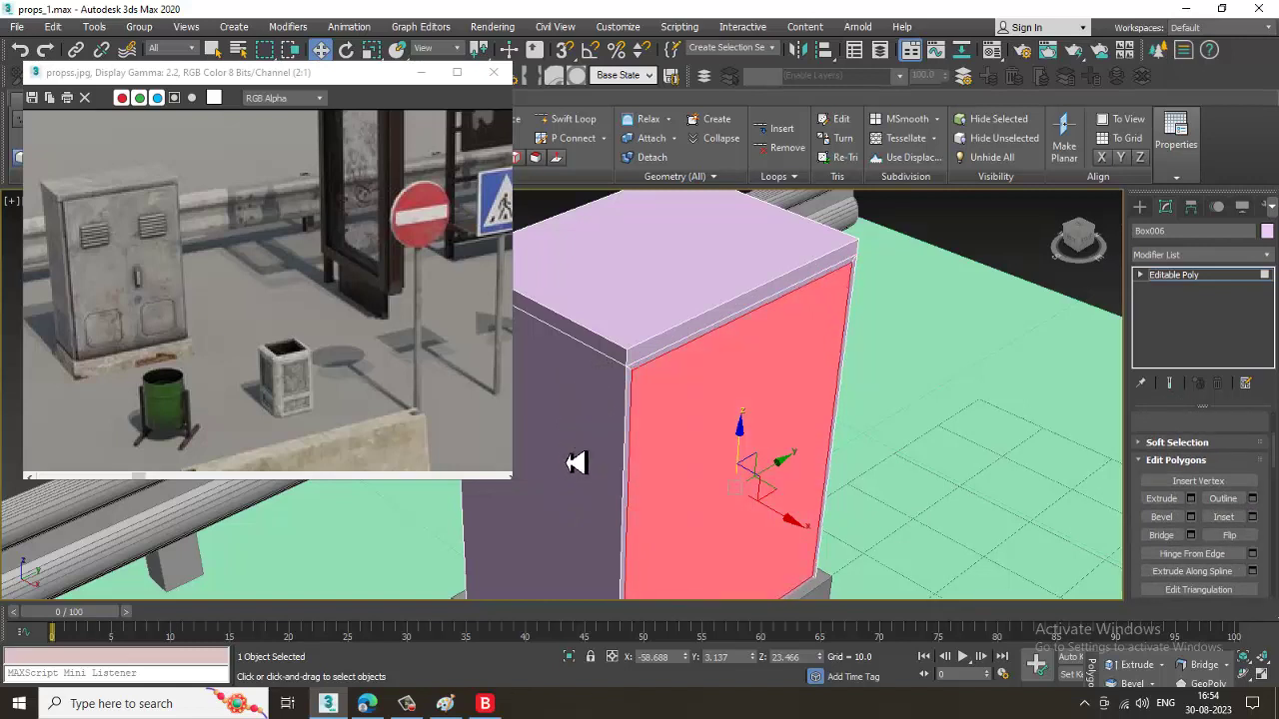
Extrude the cabinet's inset front polygon outward by about 2.67 units to form the door.
{"action": "left_click", "coordinate": [1192, 499]}
{"action": "left_click_drag", "start_coordinate": [574, 430], "coordinate": [586, 485]}
{"action": "left_click", "coordinate": [572, 451]}
{"action": "middle_click_drag", "start_coordinate": [580, 455], "coordinate": [769, 441], "text": "alt"}
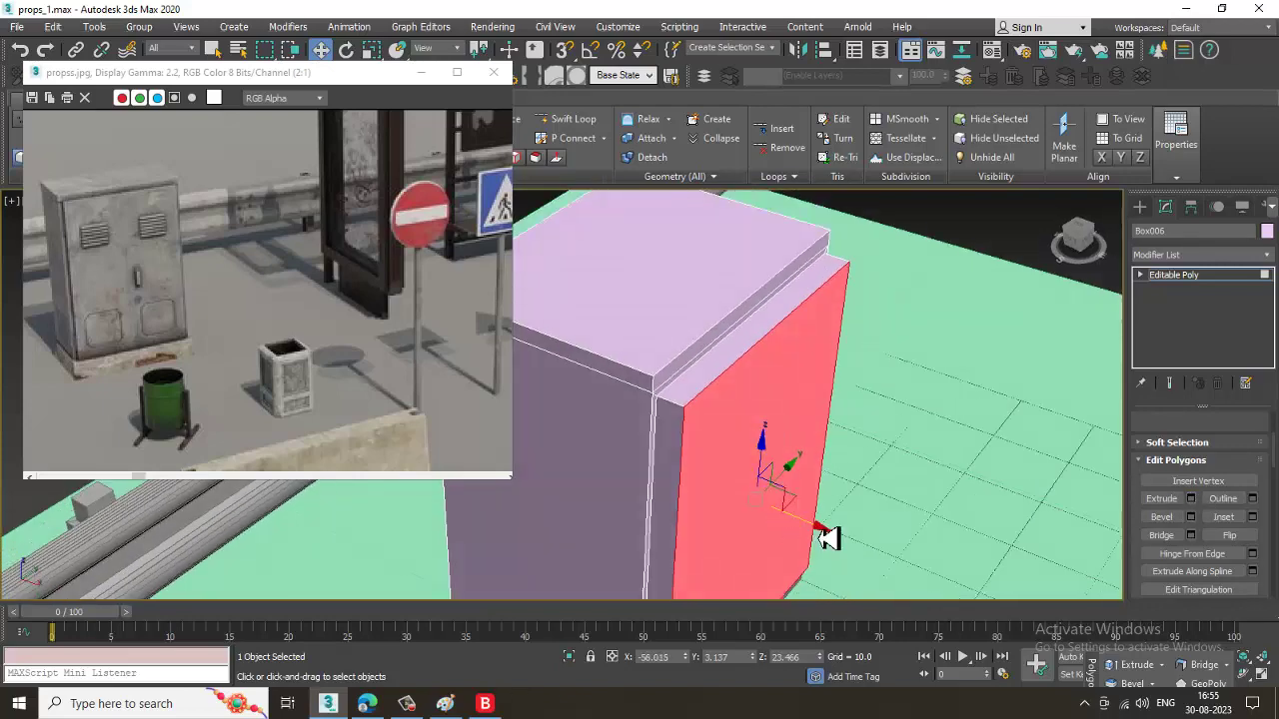
Extrude the narrow front polygon of the cabinet's top rim slightly outward above the door.
{"action": "middle_click_drag", "start_coordinate": [829, 473], "coordinate": [934, 409], "text": "alt"}
{"action": "scroll", "coordinate": [709, 371], "scroll_direction": "down", "scroll_amount": 3}
{"action": "left_click", "coordinate": [827, 390]}
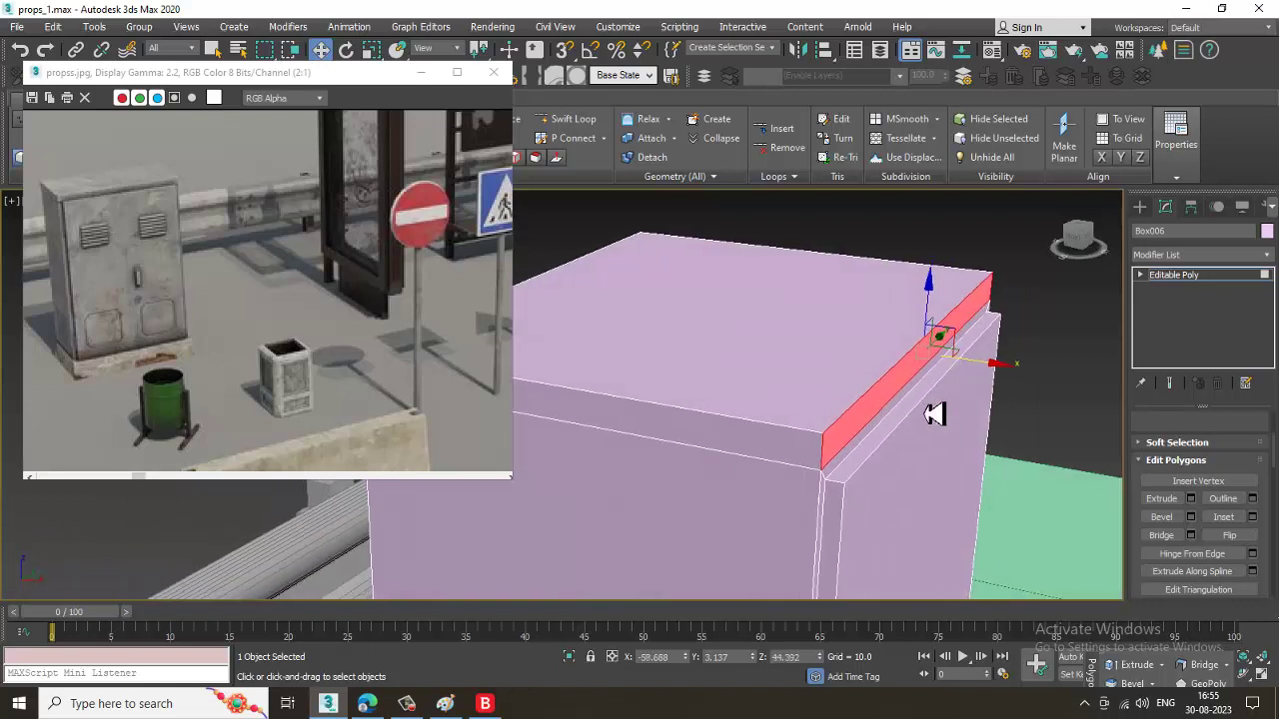
{"action": "left_click", "coordinate": [1191, 499]}
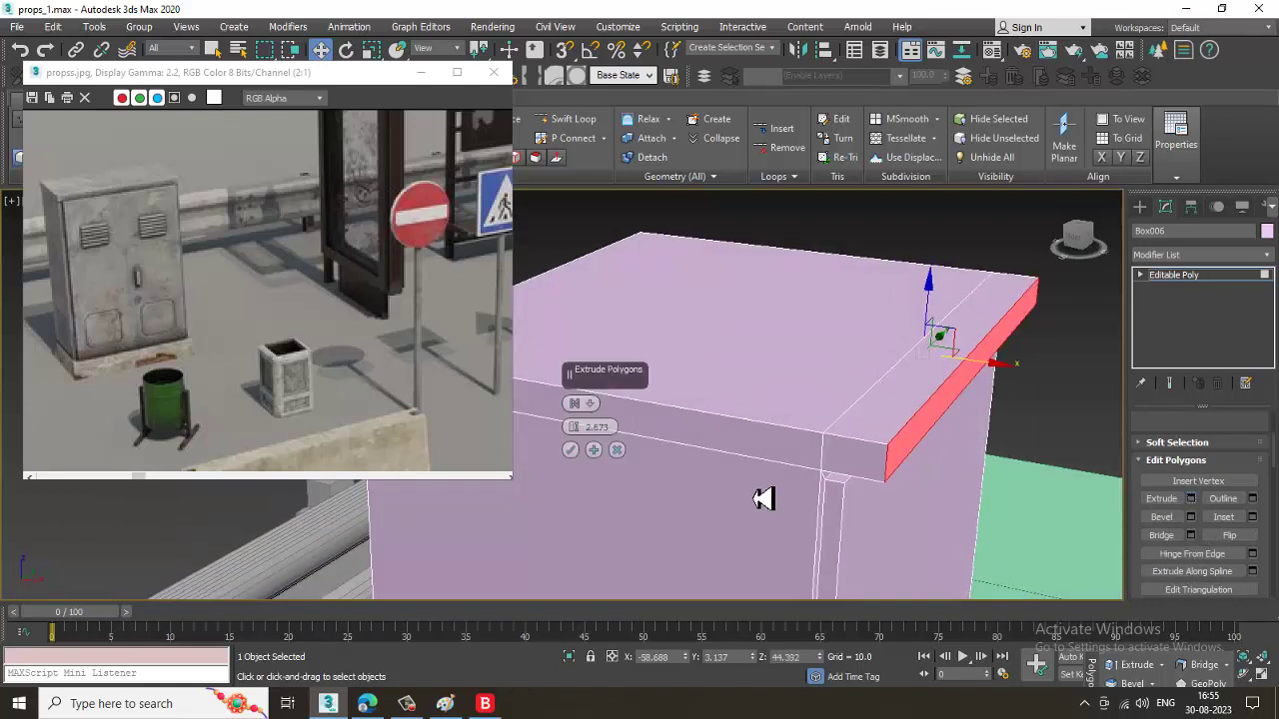
{"action": "left_click_drag", "start_coordinate": [582, 446], "coordinate": [598, 458]}
{"action": "left_click", "coordinate": [571, 450]}
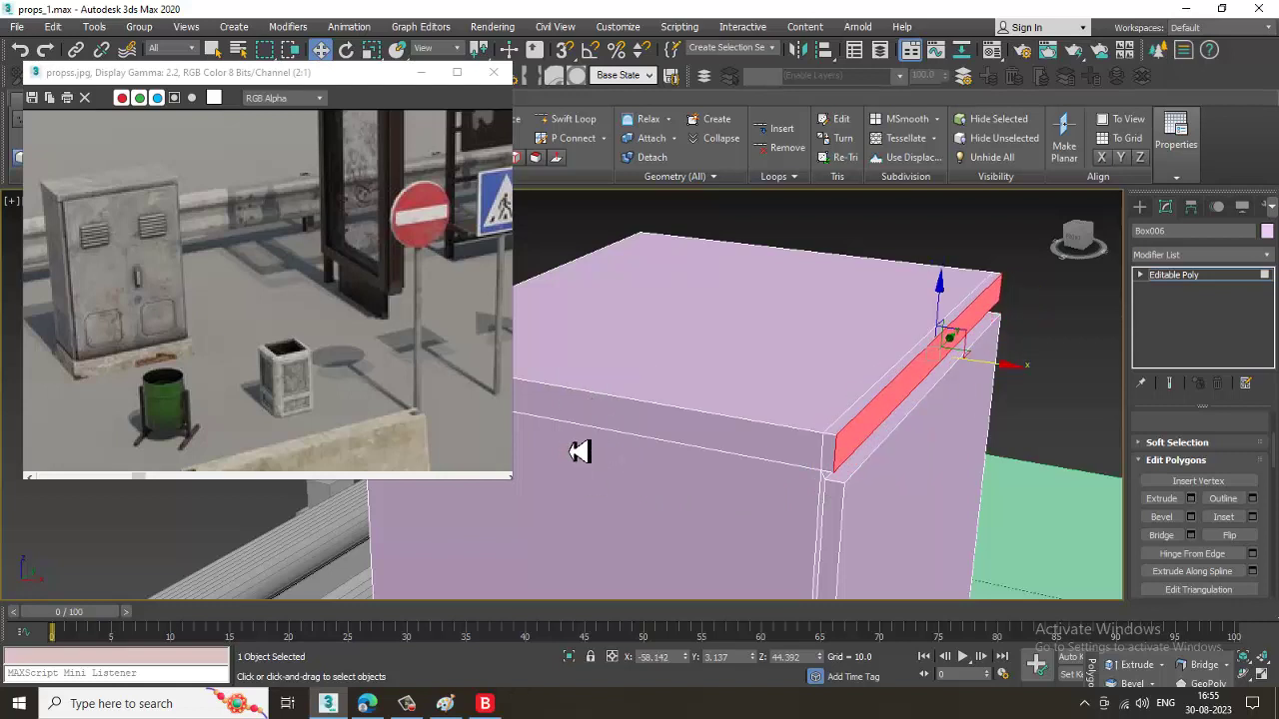
Chamfer the top front edge of the cabinet's rim by about 0.409 with 4 segments.
{"action": "middle_click_drag", "start_coordinate": [852, 376], "coordinate": [845, 384], "text": "alt"}
{"action": "key", "text": "2"}
{"action": "left_click", "coordinate": [866, 430]}
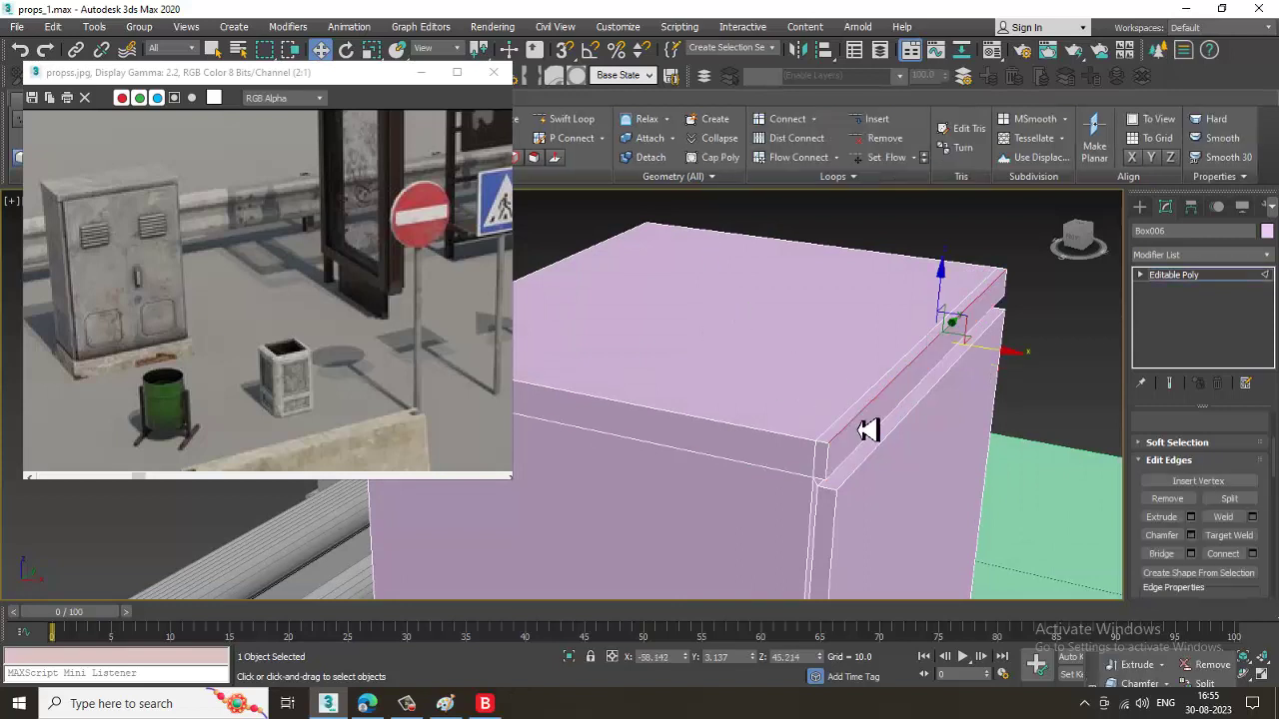
{"action": "left_click", "coordinate": [1191, 536]}
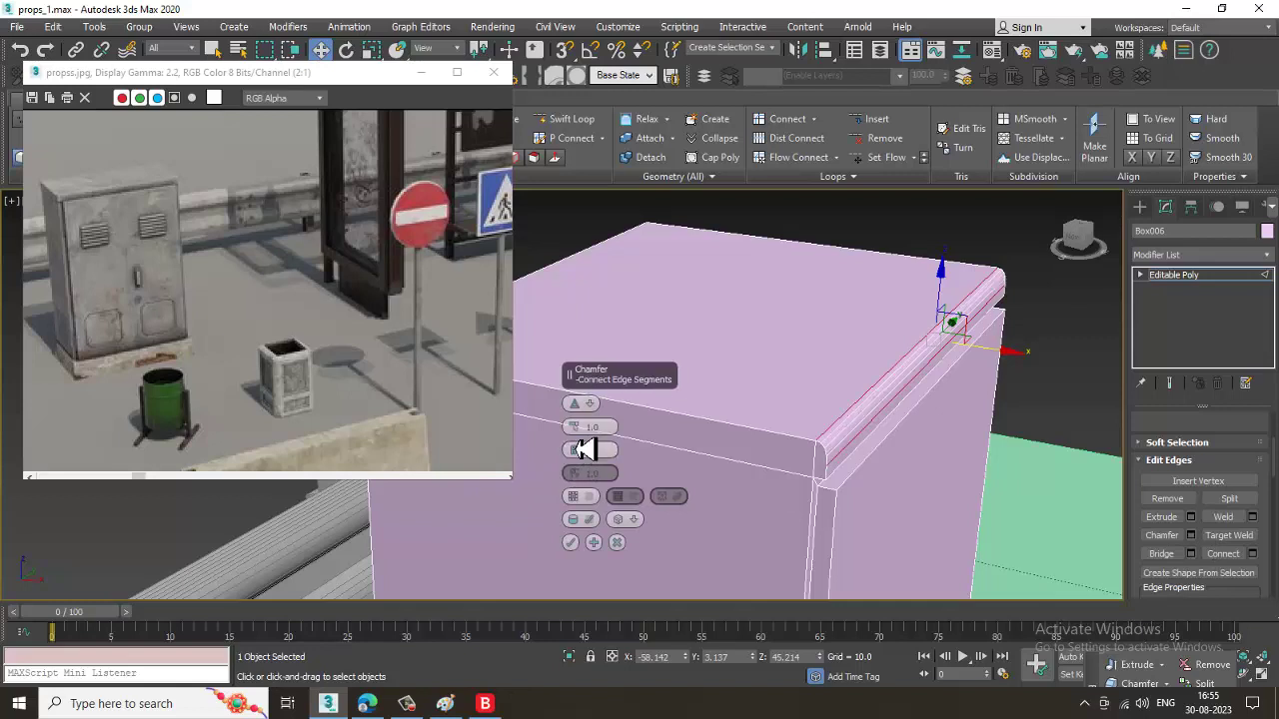
{"action": "left_click_drag", "start_coordinate": [586, 431], "coordinate": [590, 459]}
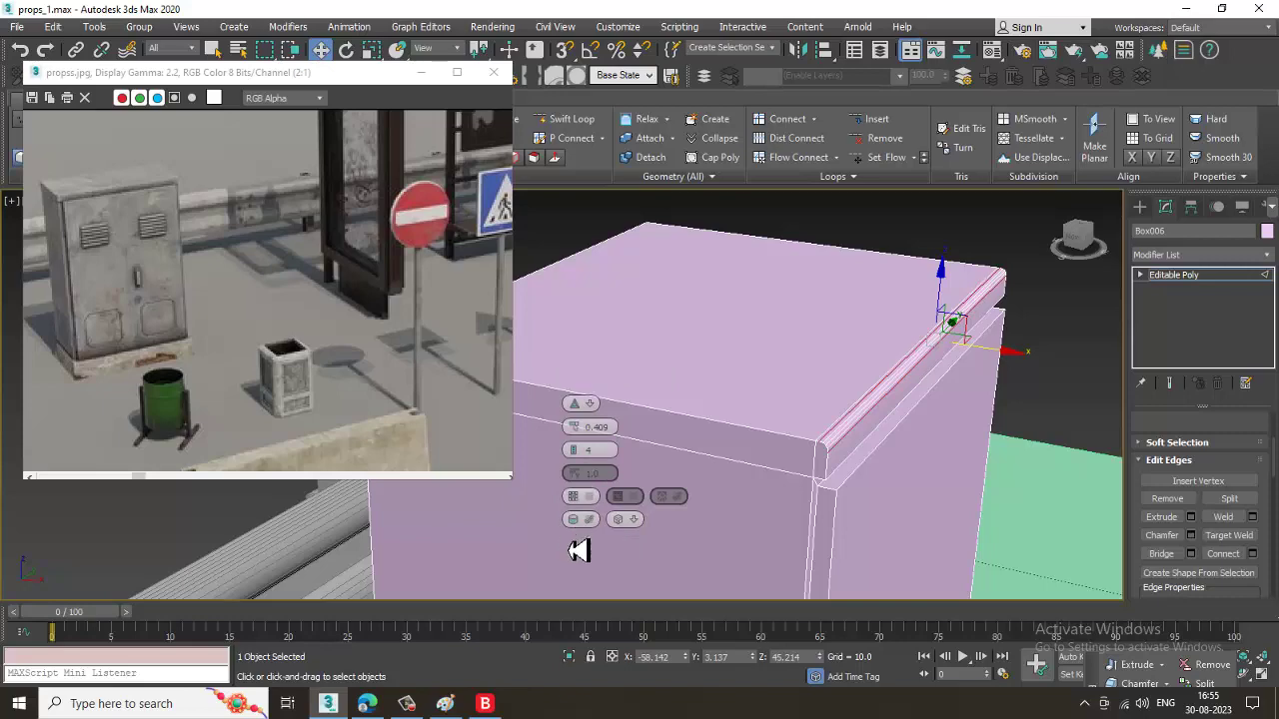
{"action": "left_click", "coordinate": [571, 543]}
{"action": "left_click", "coordinate": [1042, 266]}
Select the cabinet's horizontal front and top edges and connect them with 1 segment to divide the front into two door halves.
{"action": "scroll", "coordinate": [1027, 391], "scroll_direction": "down", "scroll_amount": 3}
{"action": "middle_click_drag", "start_coordinate": [1028, 390], "coordinate": [710, 330], "text": "alt"}
{"action": "scroll", "coordinate": [971, 437], "scroll_direction": "down", "scroll_amount": 3}
{"action": "scroll", "coordinate": [710, 331], "scroll_direction": "up", "scroll_amount": 3}
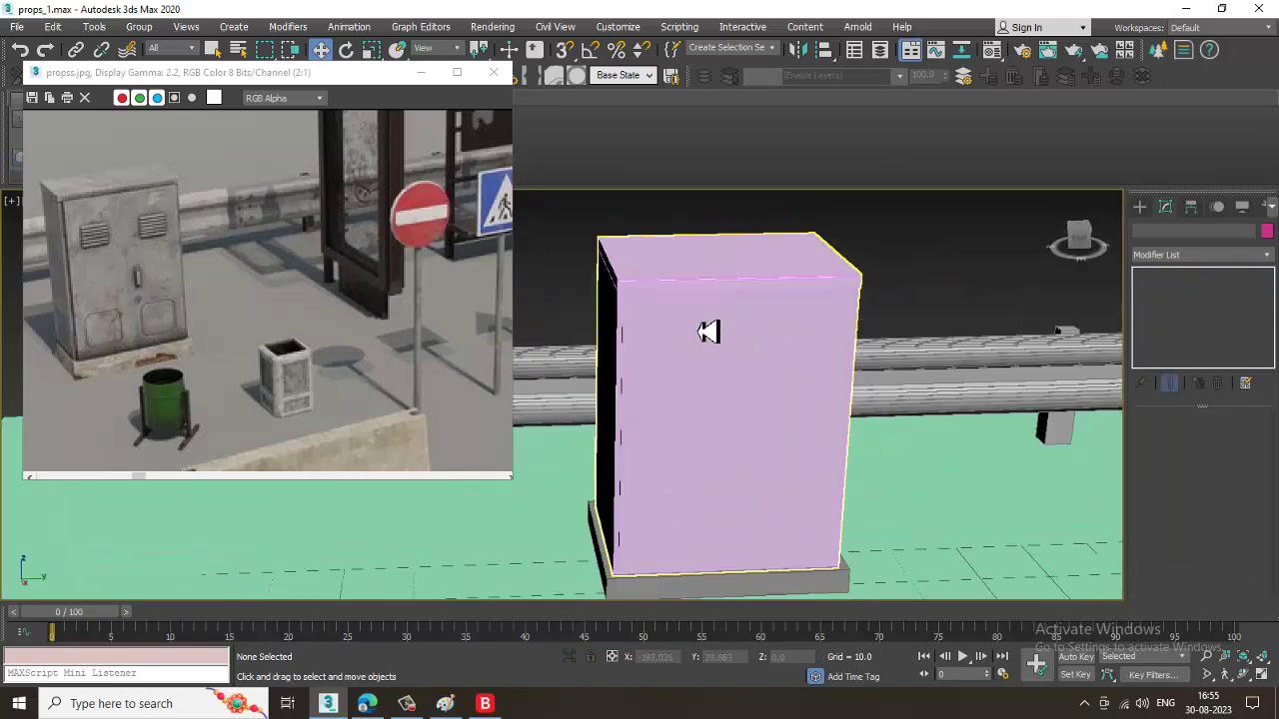
{"action": "left_click", "coordinate": [709, 331]}
{"action": "middle_click_drag", "start_coordinate": [866, 416], "coordinate": [822, 414]}
{"action": "scroll", "coordinate": [822, 414], "scroll_direction": "down", "scroll_amount": 2}
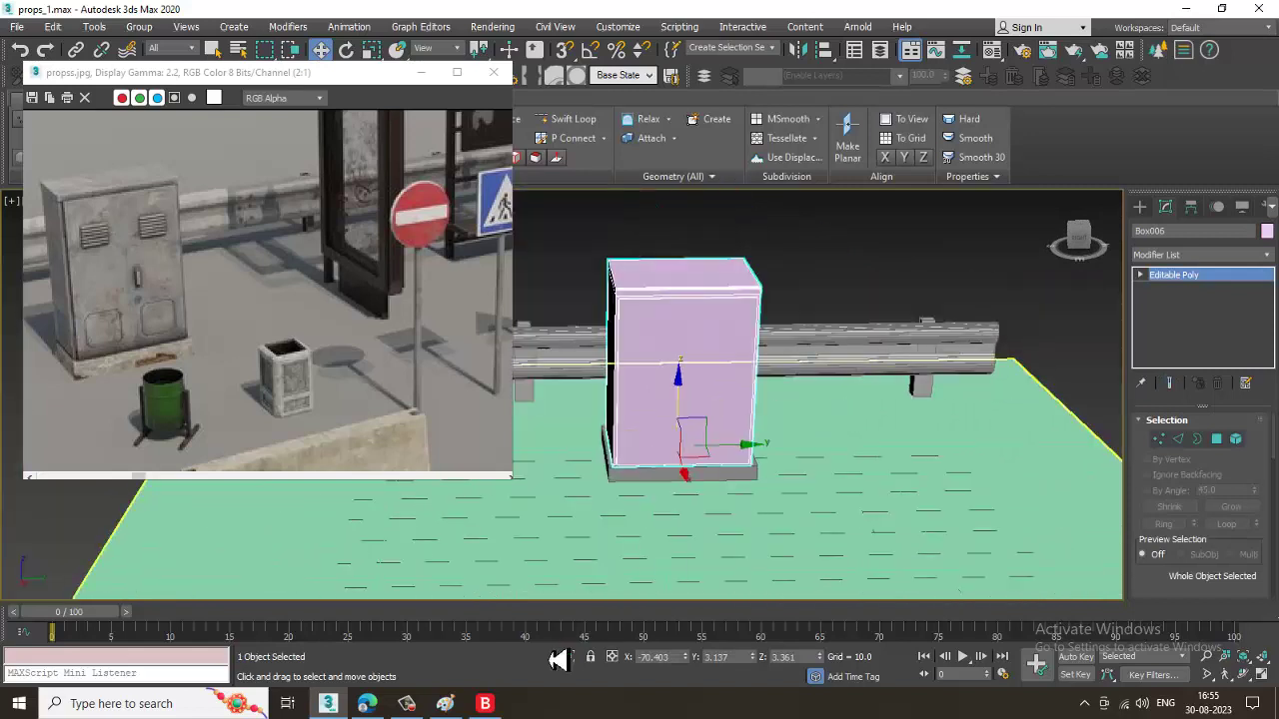
{"action": "left_click", "coordinate": [405, 704]}
{"action": "left_click", "coordinate": [405, 703]}
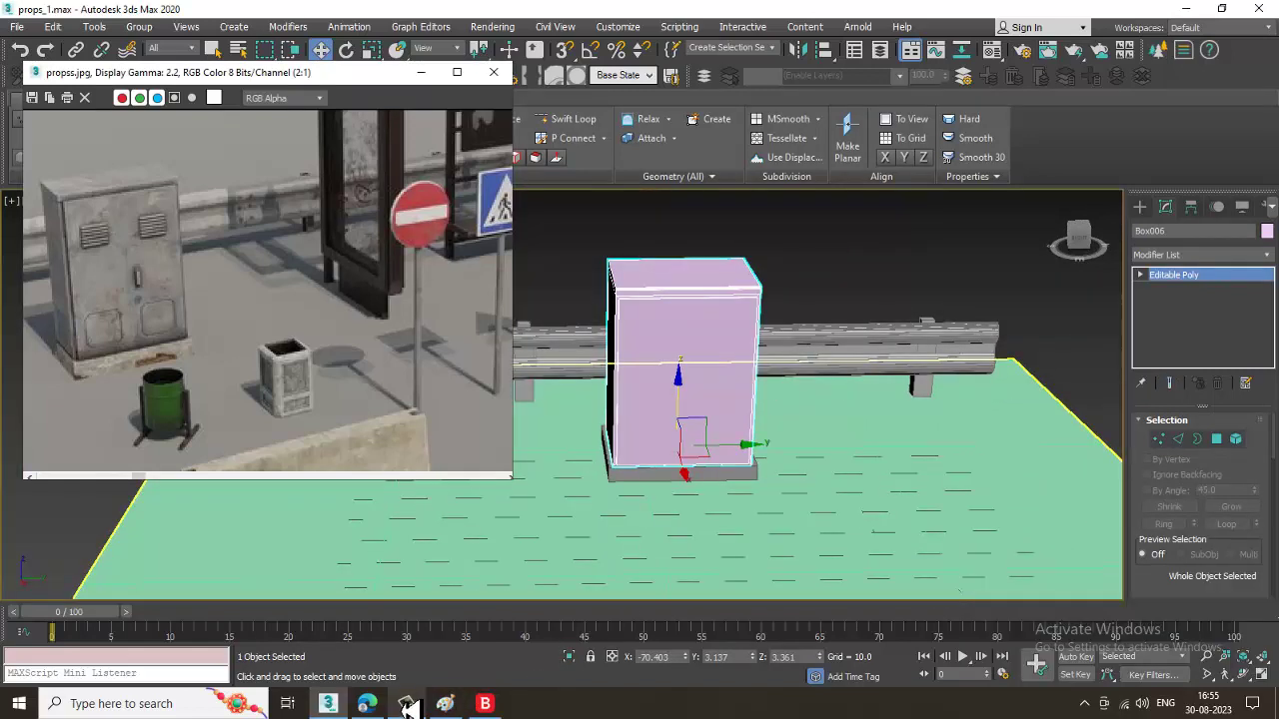
{"action": "left_click", "coordinate": [1178, 440]}
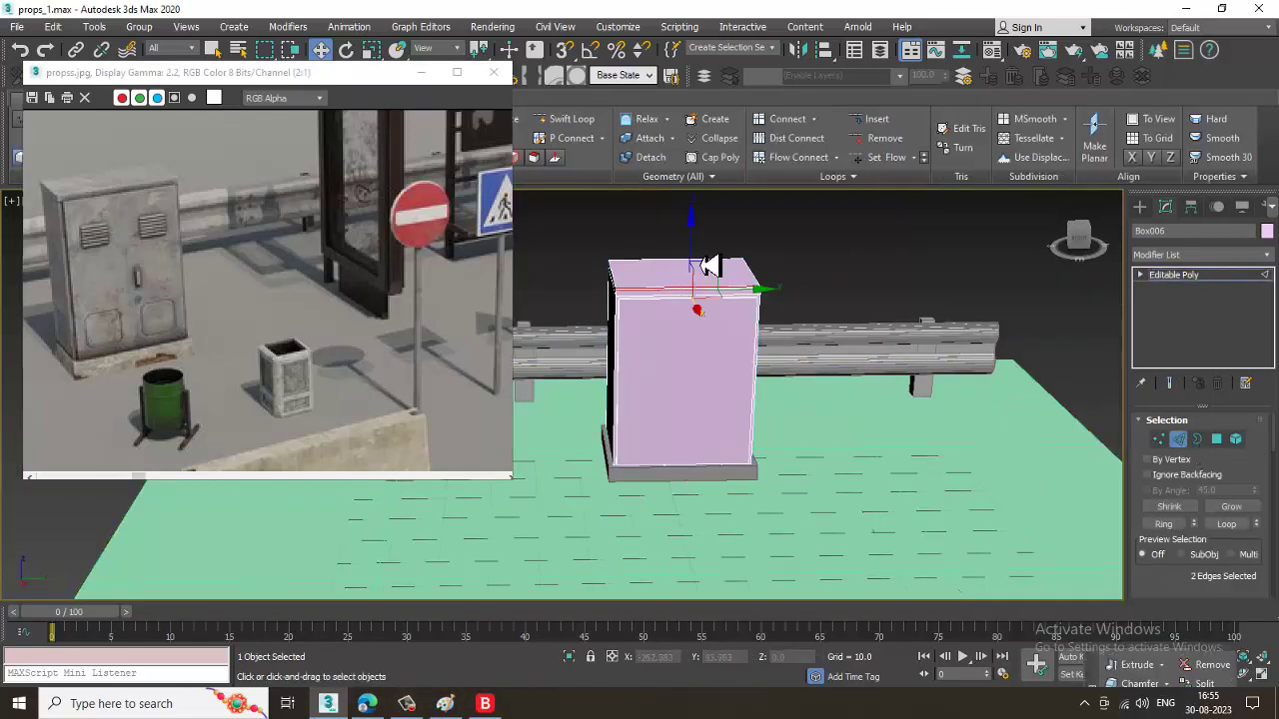
{"action": "left_click_drag", "start_coordinate": [684, 579], "coordinate": [685, 574]}
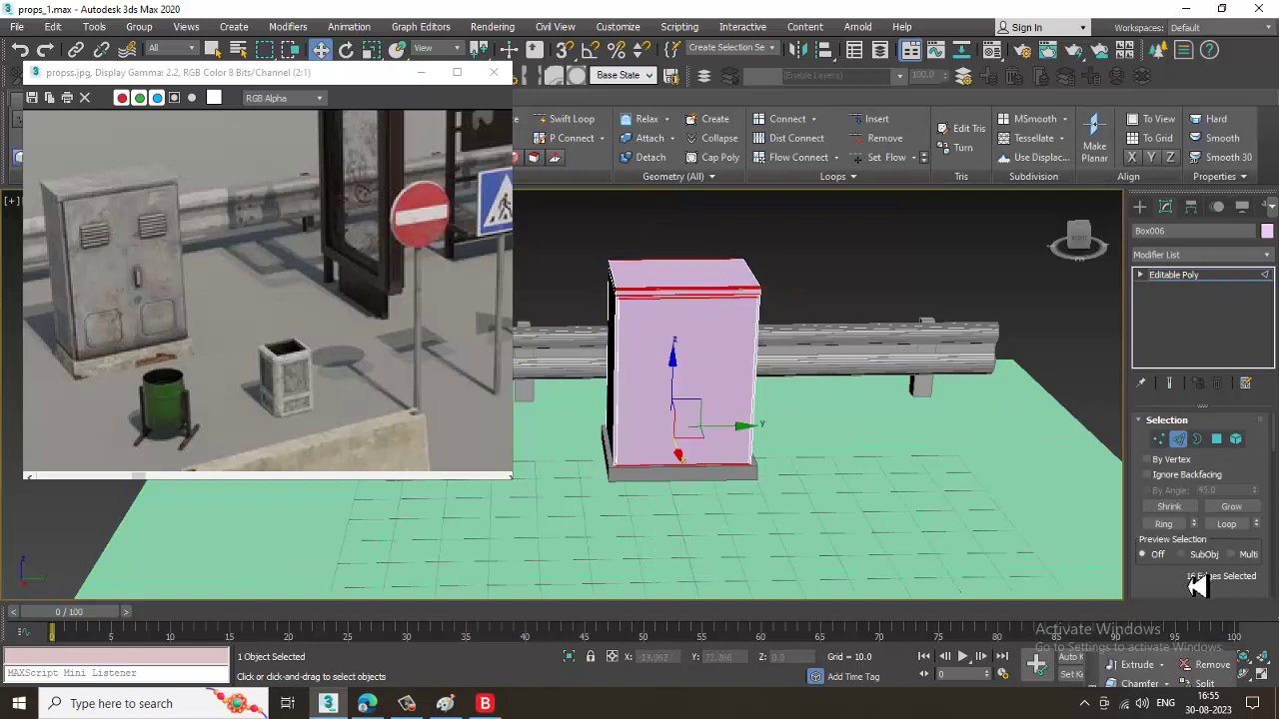
{"action": "left_click_drag", "start_coordinate": [1197, 587], "coordinate": [1197, 475]}
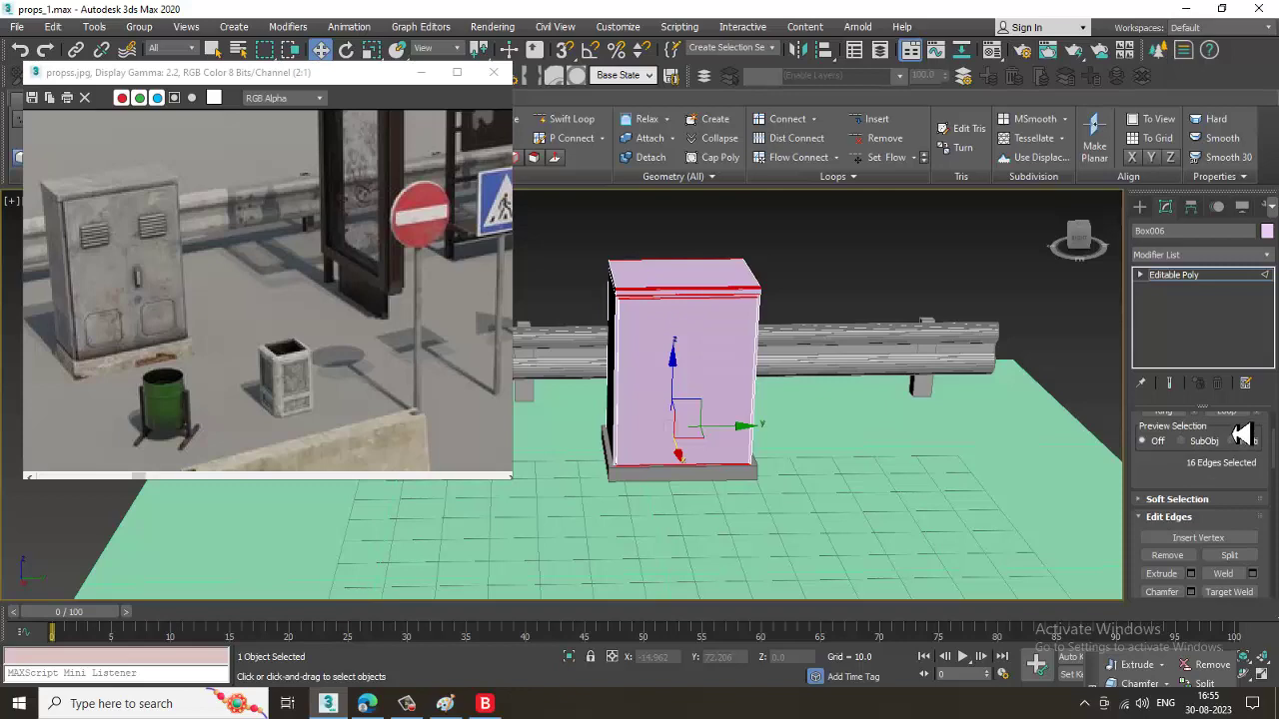
{"action": "scroll", "coordinate": [1267, 532], "scroll_direction": "down", "scroll_amount": 2}
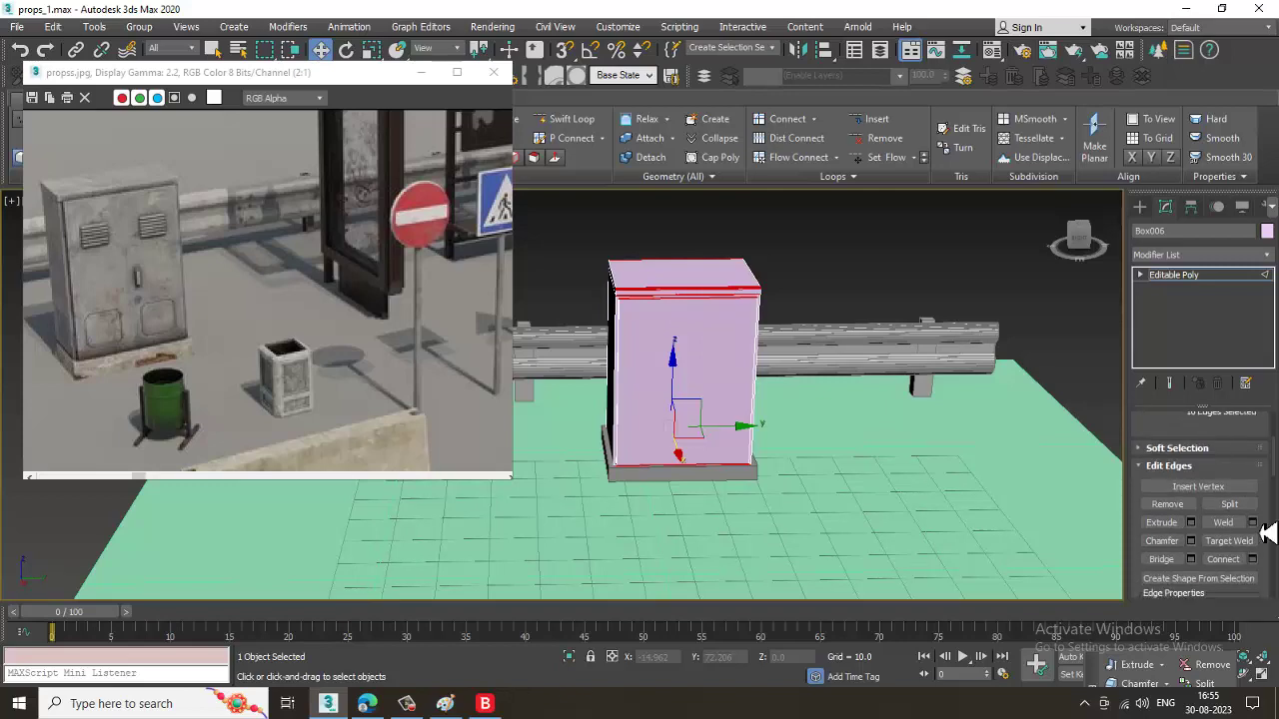
{"action": "left_click", "coordinate": [1253, 560]}
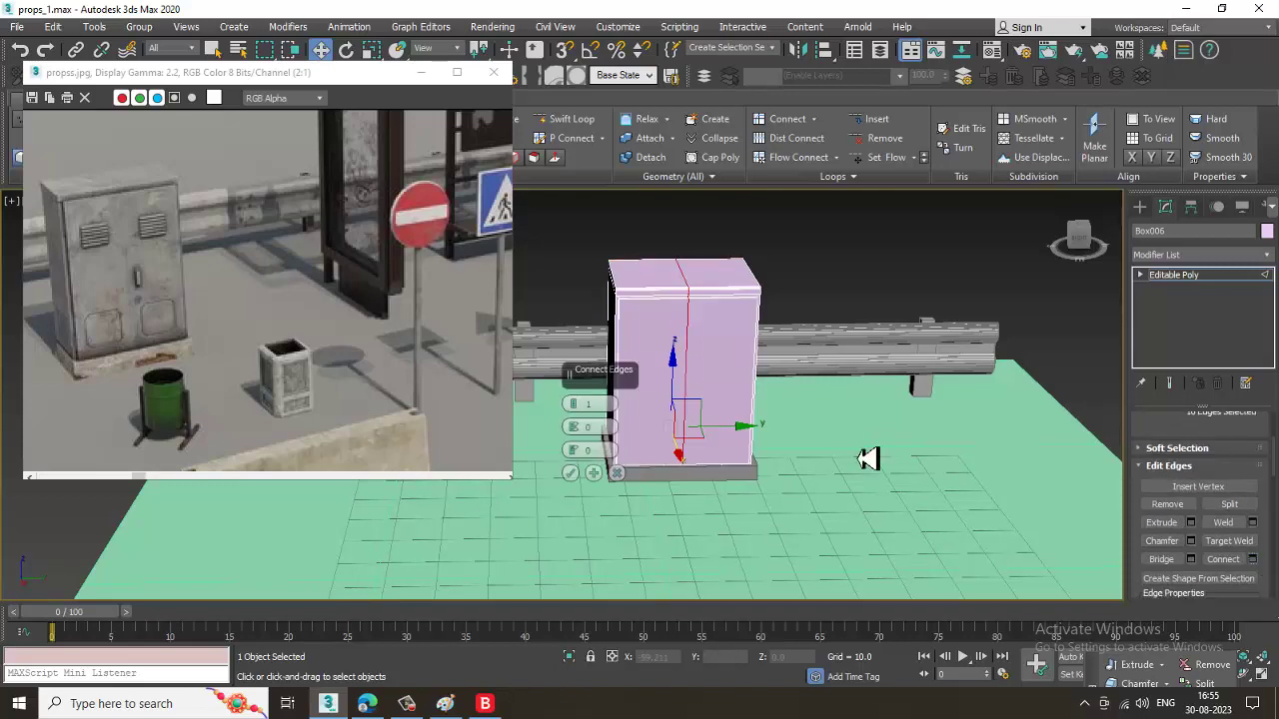
{"action": "left_click", "coordinate": [583, 469]}
Examine the vents and door details of the cabinet in the propss.jpg reference image and compare them with the model.
{"action": "middle_click_drag", "start_coordinate": [777, 367], "coordinate": [500, 318], "text": "alt"}
{"action": "scroll", "coordinate": [741, 367], "scroll_direction": "up", "scroll_amount": 3}
{"action": "scroll", "coordinate": [702, 334], "scroll_direction": "up", "scroll_amount": 3}
{"action": "scroll", "coordinate": [824, 370], "scroll_direction": "up", "scroll_amount": 2}
{"action": "scroll", "coordinate": [41, 230], "scroll_direction": "up", "scroll_amount": 1}
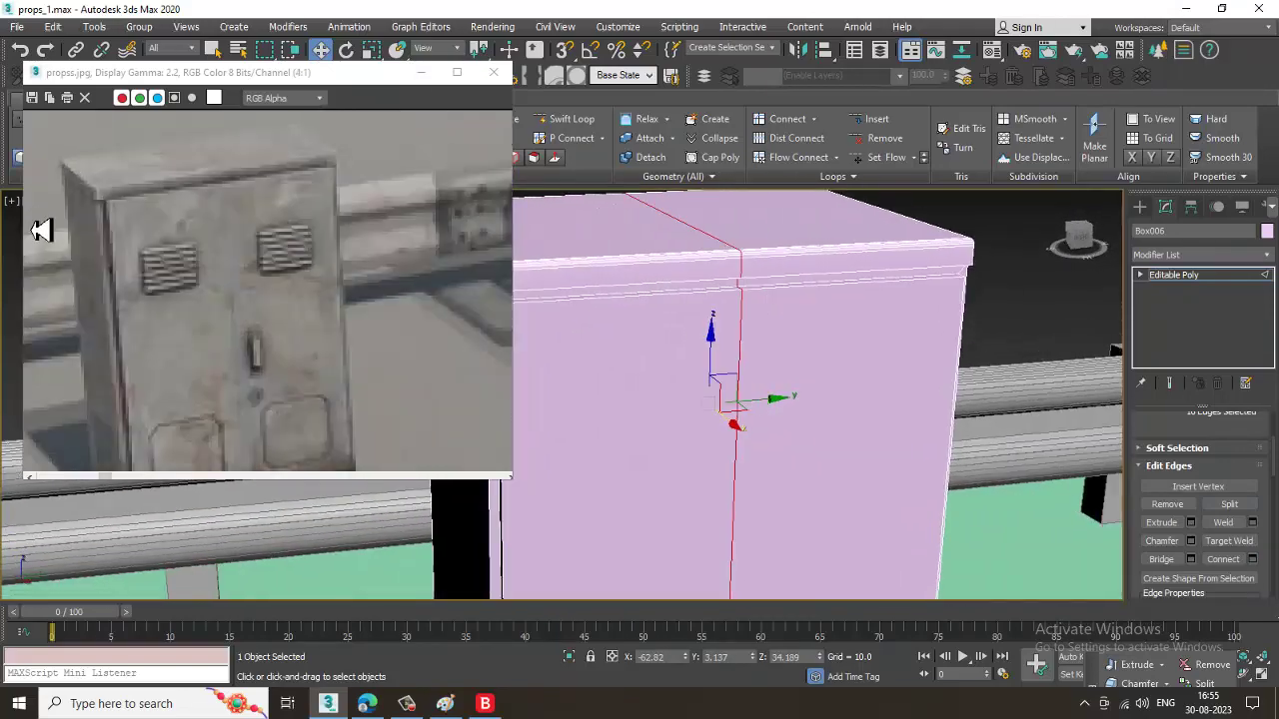
{"action": "scroll", "coordinate": [212, 284], "scroll_direction": "down", "scroll_amount": 1}
{"action": "scroll", "coordinate": [773, 366], "scroll_direction": "up", "scroll_amount": 2}
{"action": "middle_click_drag", "start_coordinate": [774, 366], "coordinate": [832, 340], "text": "alt"}
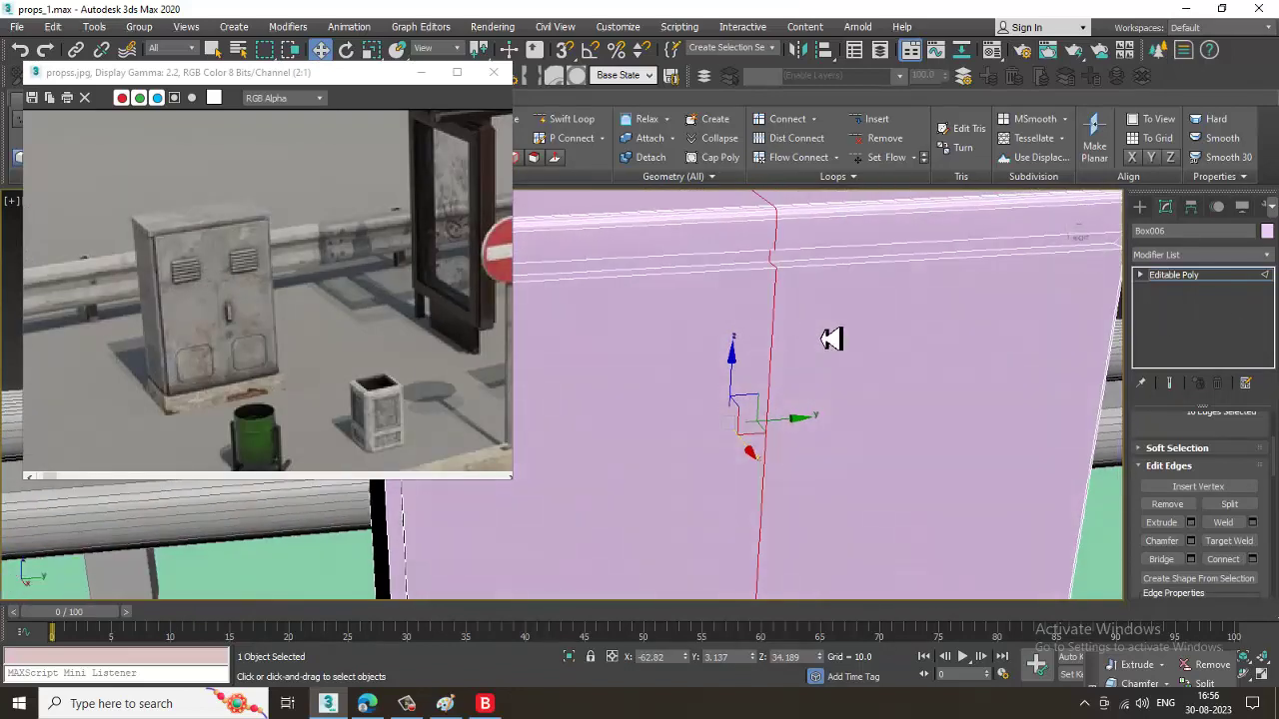
Draw a thin horizontal box with AutoGrid on the upper part of the cabinet's left door, about 7.17 wide and 0.53 long.
{"action": "left_click", "coordinate": [1139, 210]}
{"action": "left_click", "coordinate": [1186, 303]}
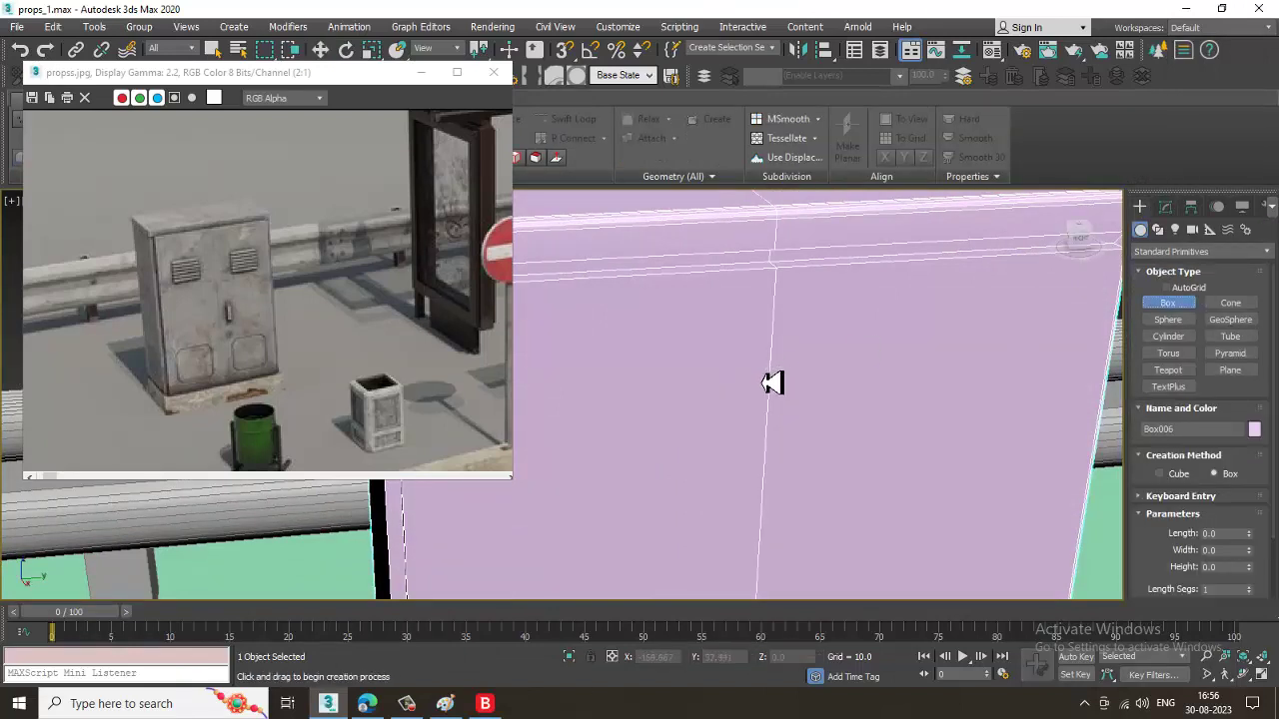
{"action": "middle_click_drag", "start_coordinate": [628, 362], "coordinate": [1154, 310]}
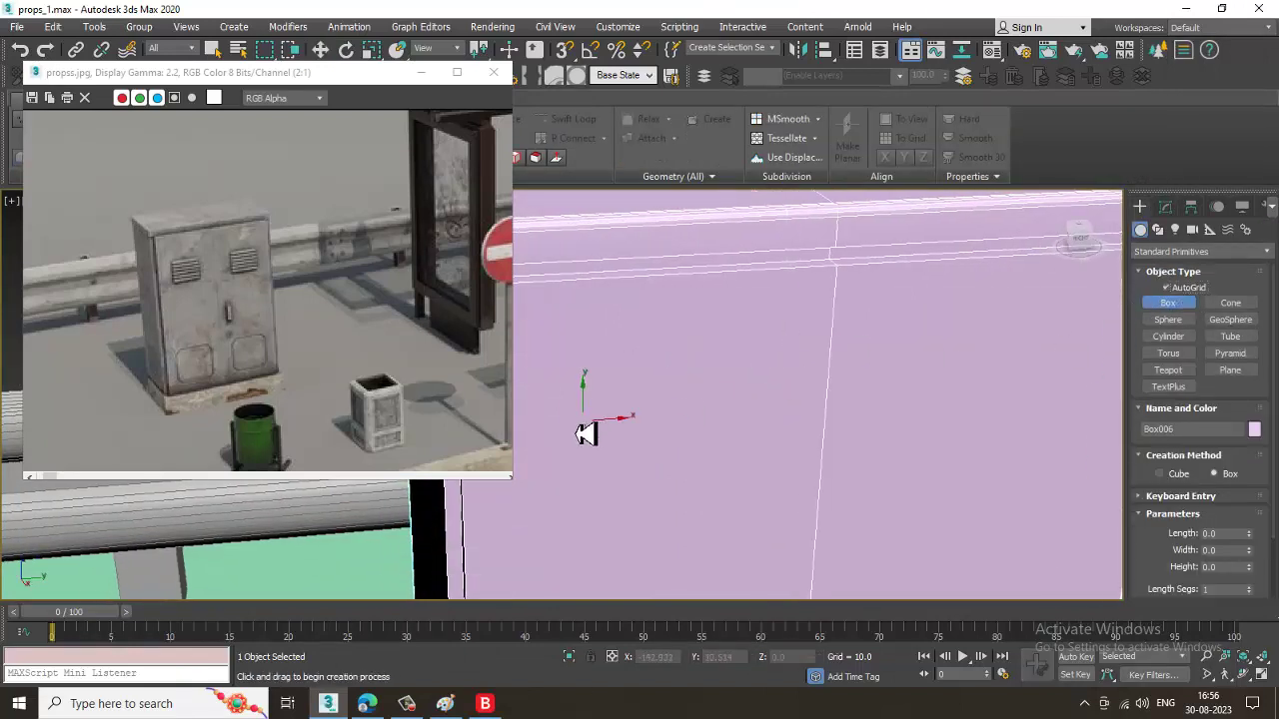
{"action": "left_click_drag", "start_coordinate": [576, 403], "coordinate": [742, 407]}
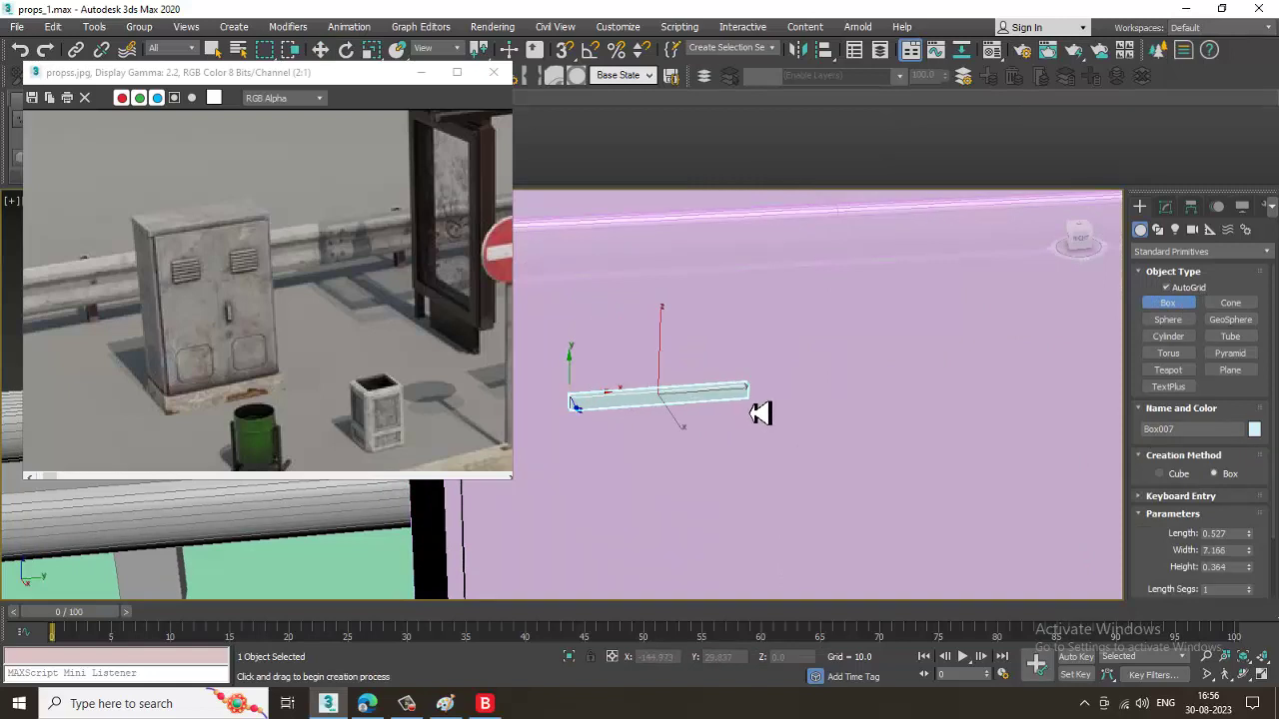
Scale the vent slat's depth to 67 percent along X and convert it to an Editable Poly.
{"action": "key", "text": "w"}
{"action": "scroll", "coordinate": [706, 404], "scroll_direction": "up", "scroll_amount": 4}
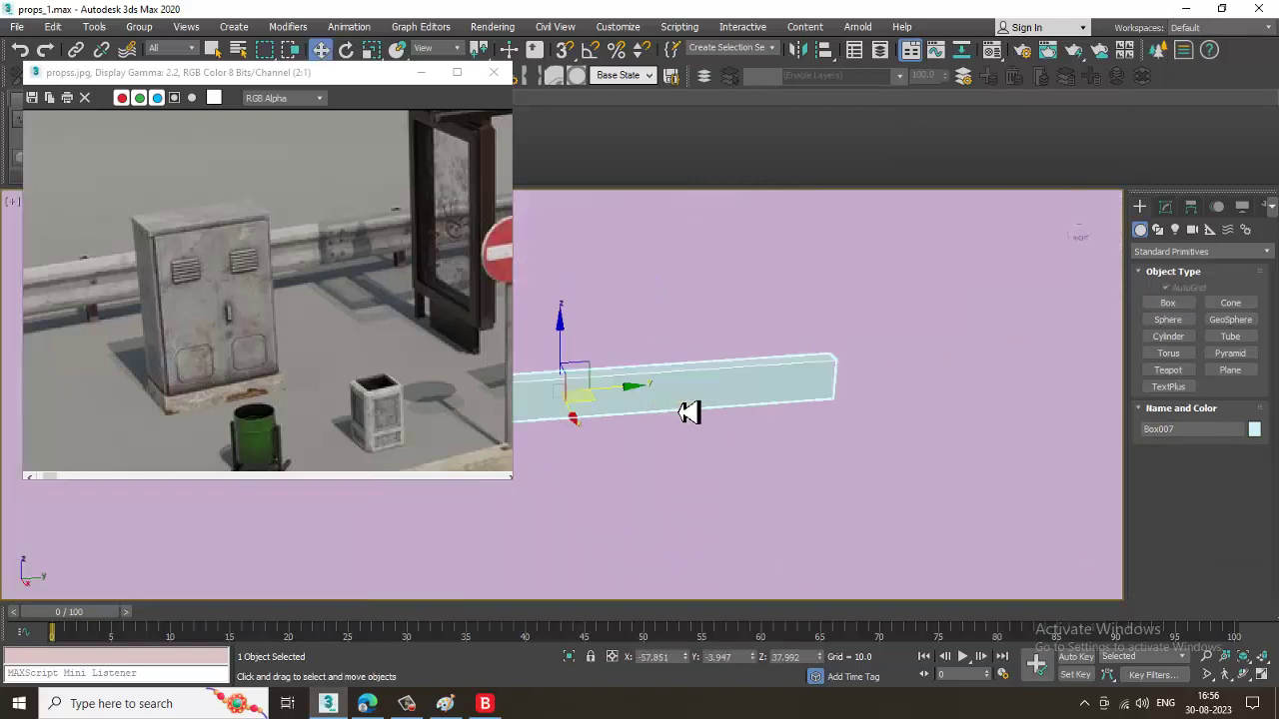
{"action": "middle_click_drag", "start_coordinate": [691, 414], "coordinate": [756, 443], "text": "alt"}
{"action": "key", "text": "r"}
{"action": "left_click_drag", "start_coordinate": [768, 438], "coordinate": [744, 437]}
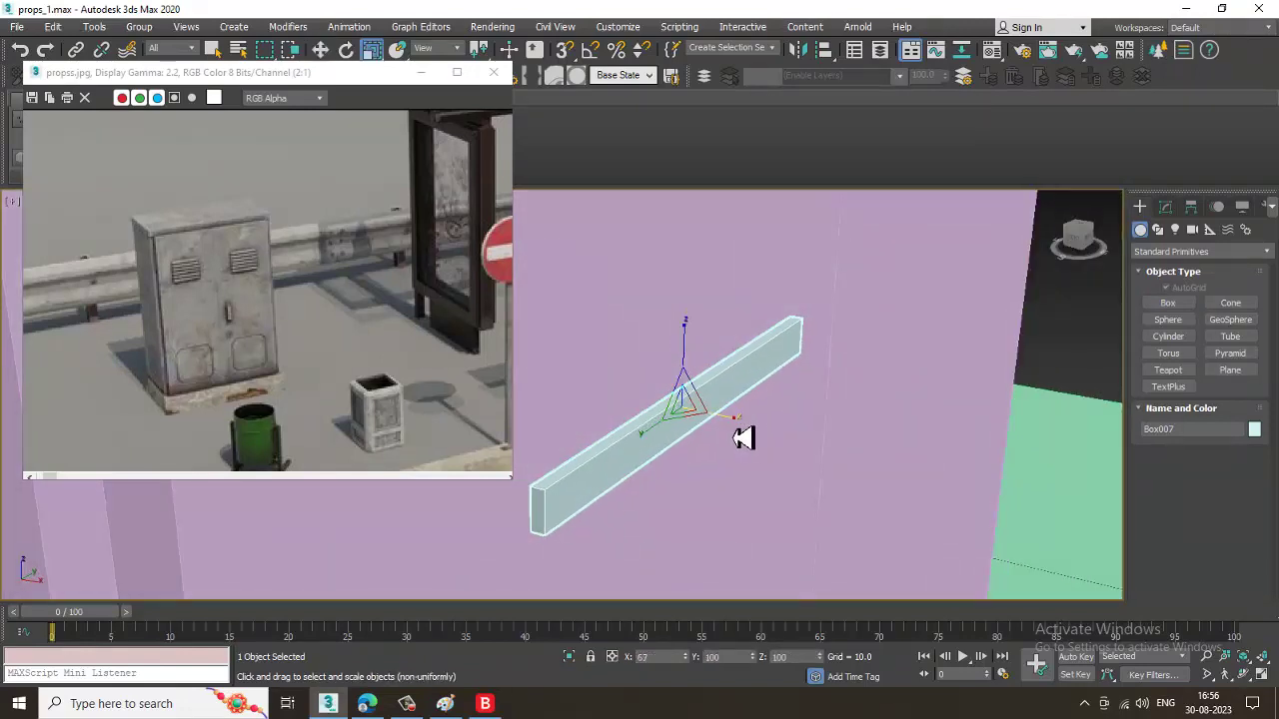
{"action": "key", "text": "w"}
{"action": "middle_click_drag", "start_coordinate": [699, 437], "coordinate": [648, 403], "text": "alt"}
{"action": "key", "text": "2"}
{"action": "right_click", "coordinate": [637, 393]}
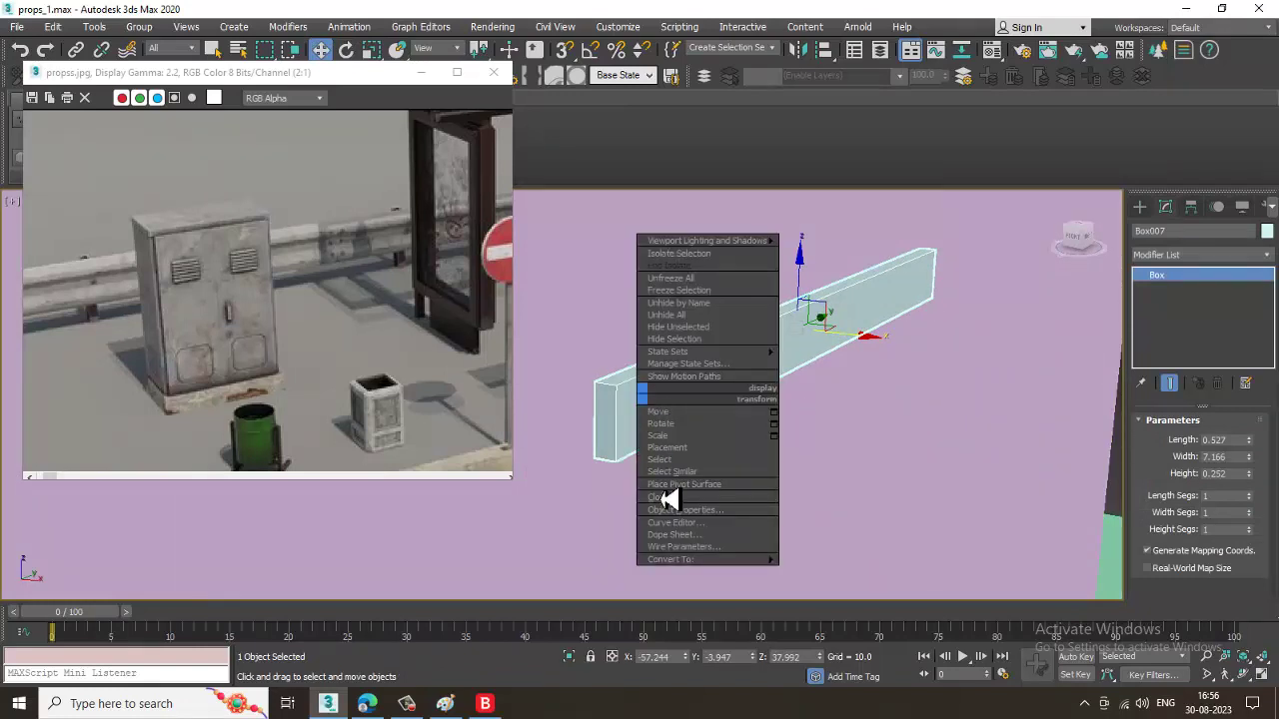
{"action": "mouse_move", "coordinate": [789, 567]}
{"action": "left_click", "coordinate": [849, 571]}
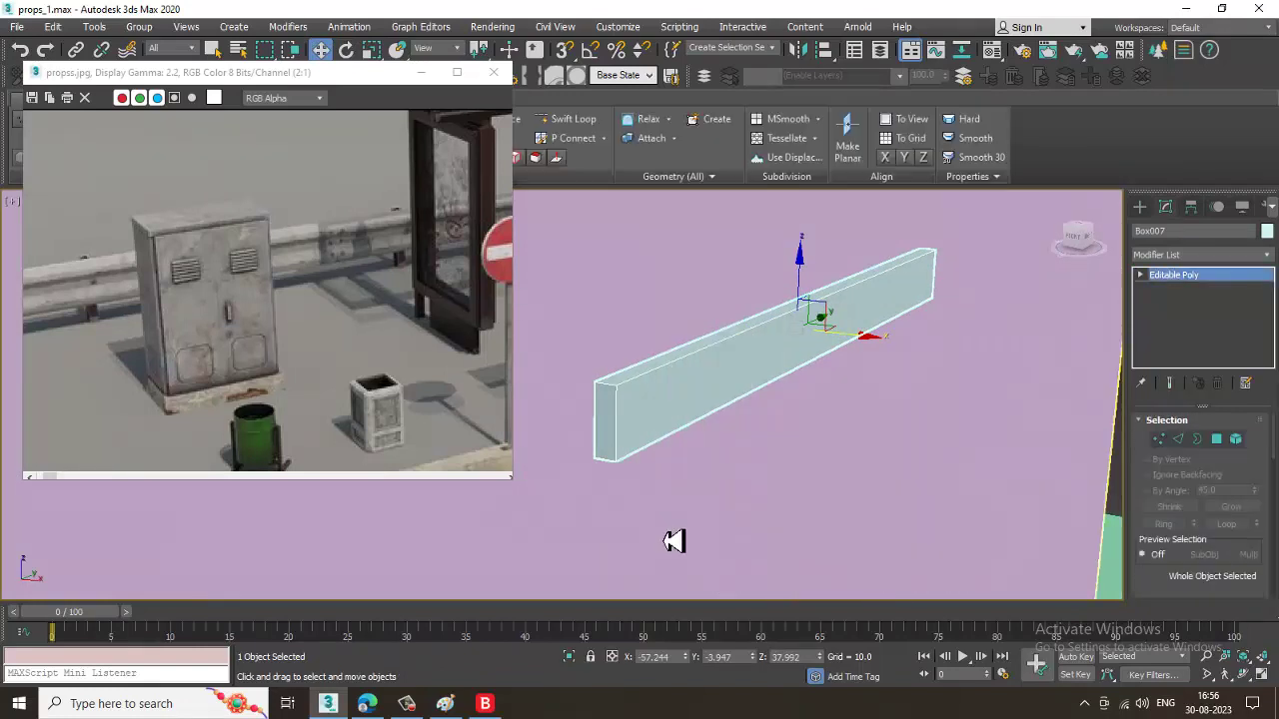
Chamfer the lower edges at both ends of the vent slat with several segments to round its bottom corners.
{"action": "key", "text": "2"}
{"action": "left_click", "coordinate": [624, 460]}
{"action": "scroll", "coordinate": [800, 433], "scroll_direction": "up", "scroll_amount": 5}
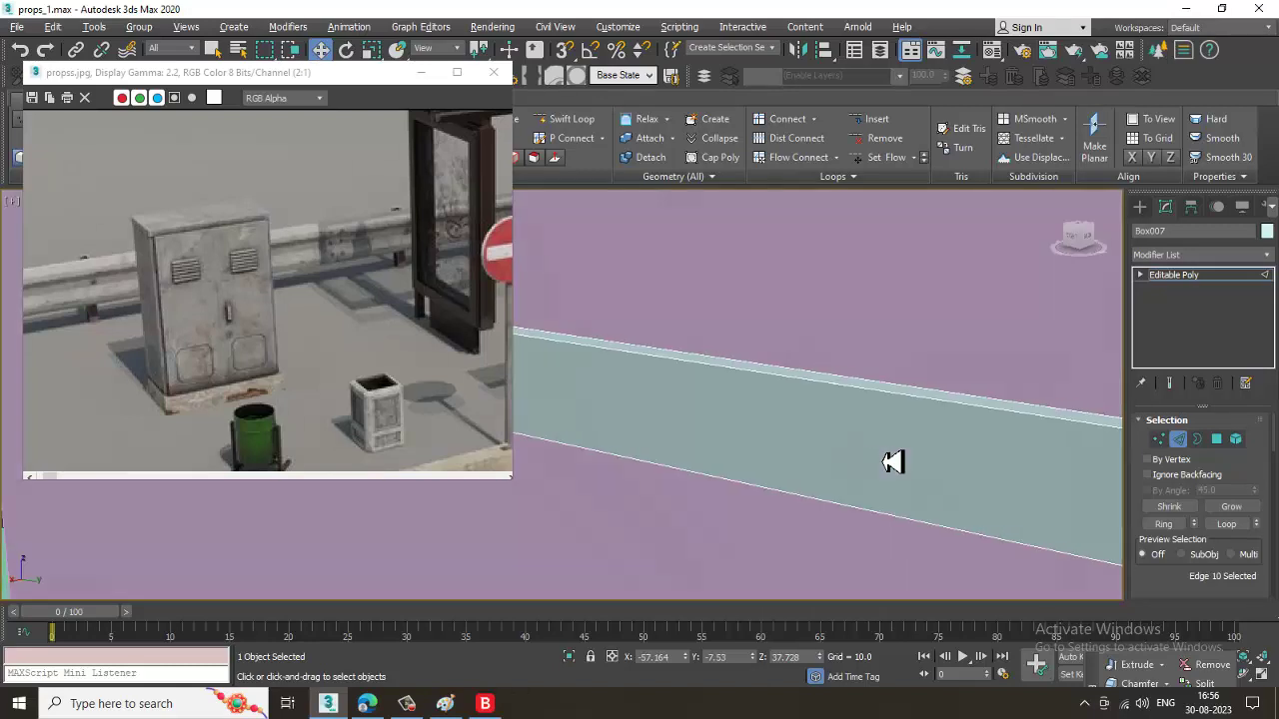
{"action": "middle_click_drag", "start_coordinate": [893, 463], "coordinate": [817, 470], "text": "alt"}
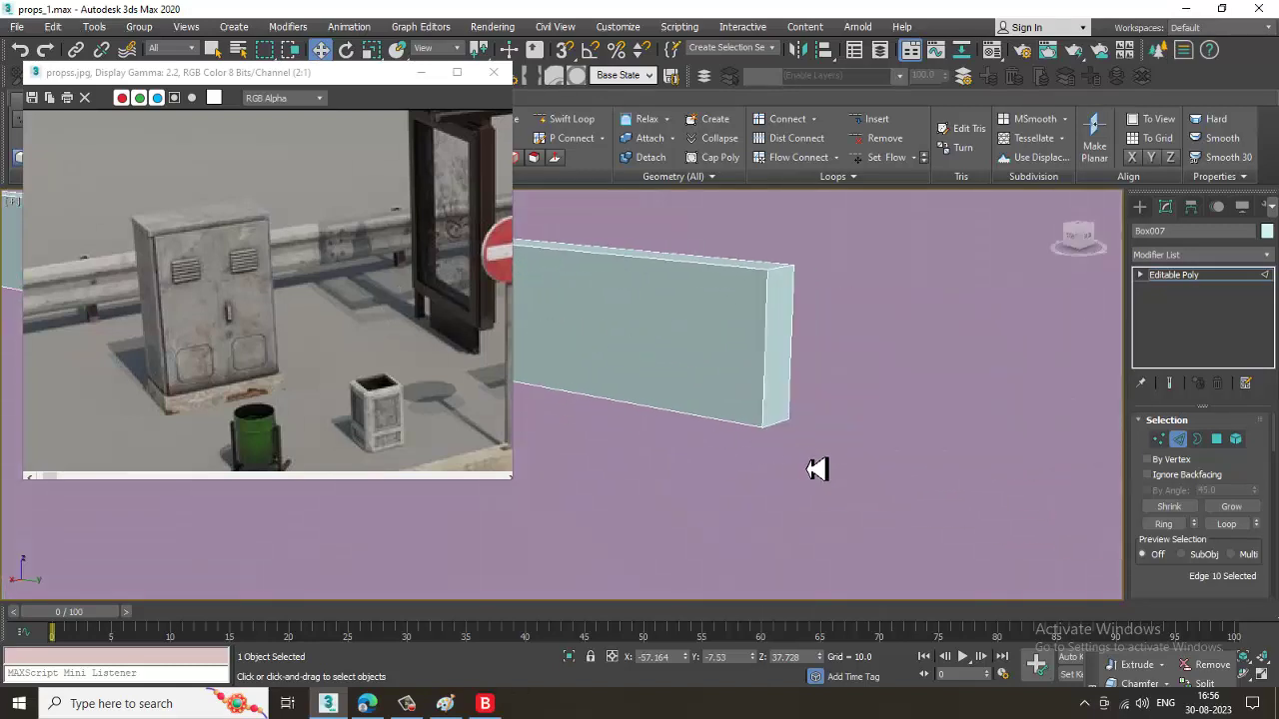
{"action": "left_click", "coordinate": [785, 436], "text": "ctrl"}
{"action": "left_click_drag", "start_coordinate": [1182, 596], "coordinate": [1165, 417]}
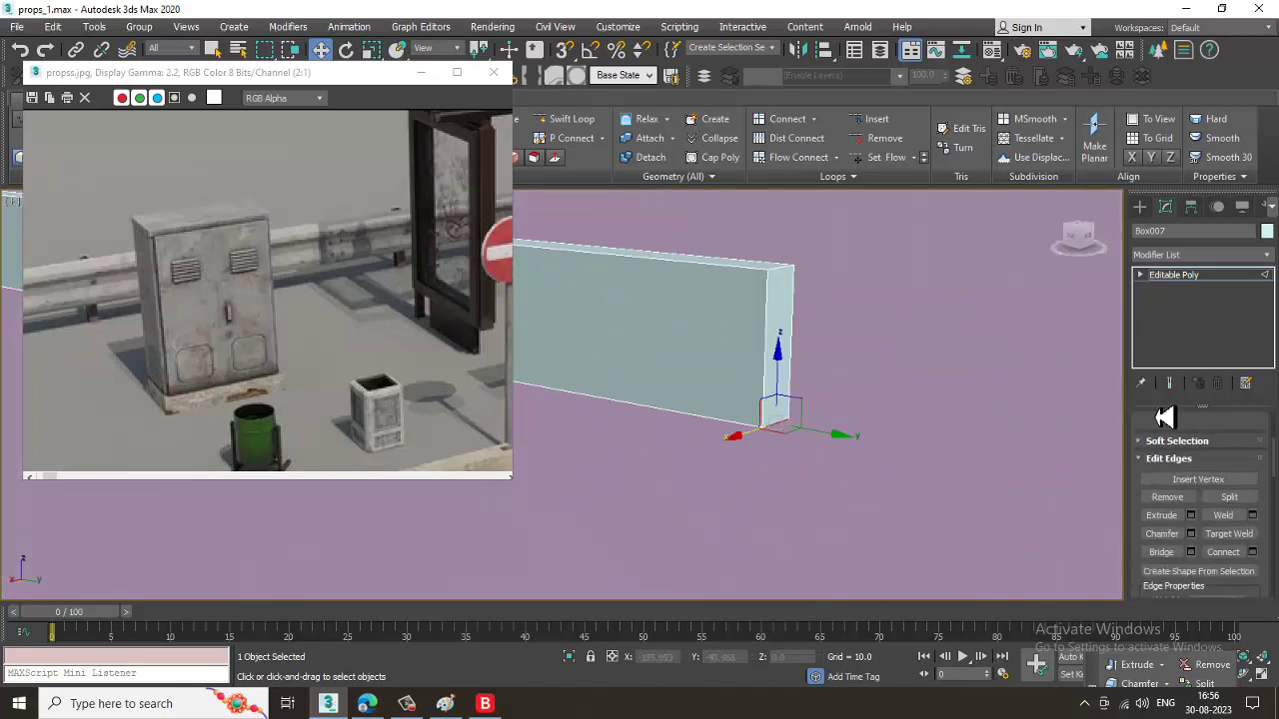
{"action": "left_click", "coordinate": [1191, 535]}
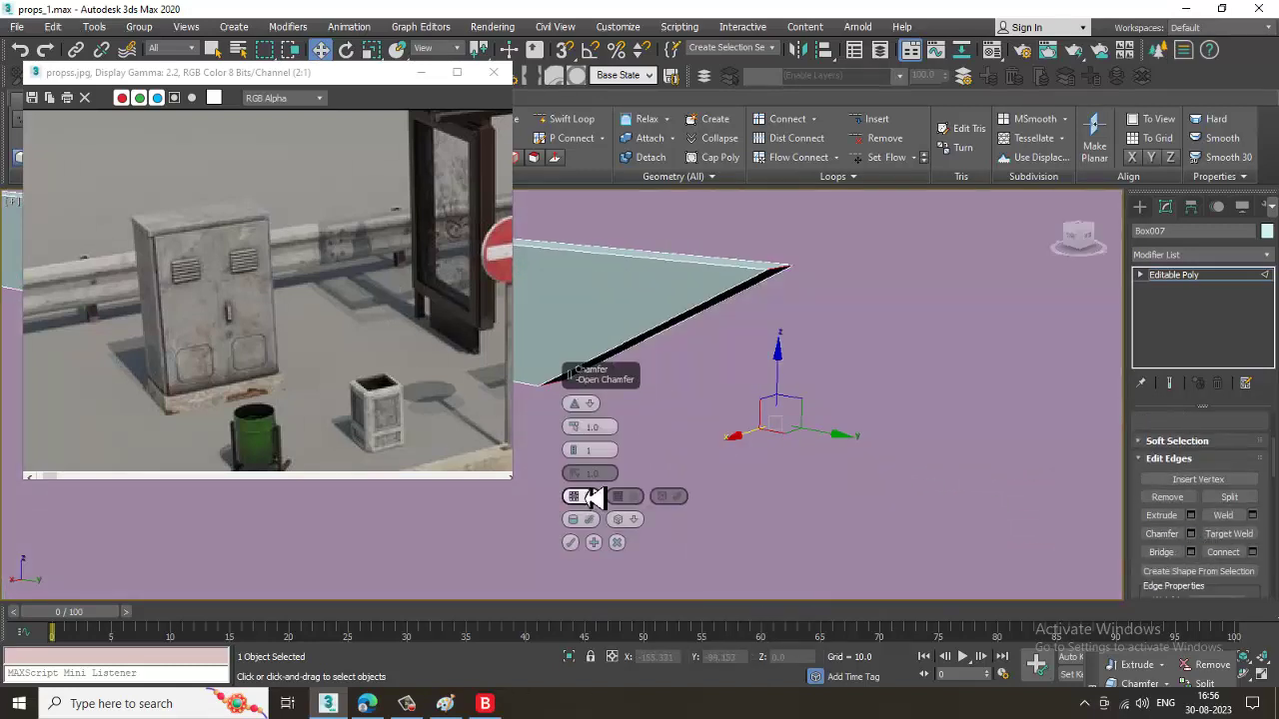
{"action": "left_click", "coordinate": [574, 446]}
{"action": "left_click", "coordinate": [573, 445]}
{"action": "left_click", "coordinate": [574, 446]}
{"action": "left_click_drag", "start_coordinate": [586, 434], "coordinate": [588, 445]}
{"action": "left_click", "coordinate": [576, 544]}
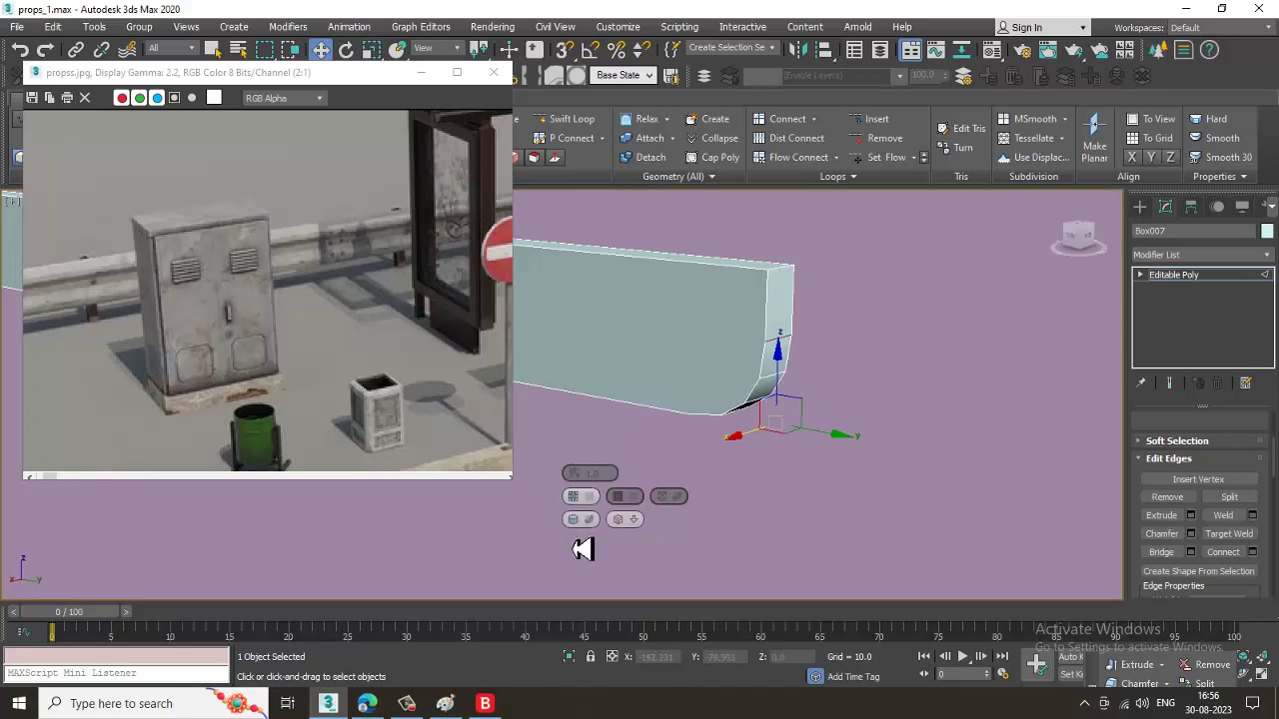
{"action": "middle_click_drag", "start_coordinate": [580, 549], "coordinate": [1036, 473], "text": "alt"}
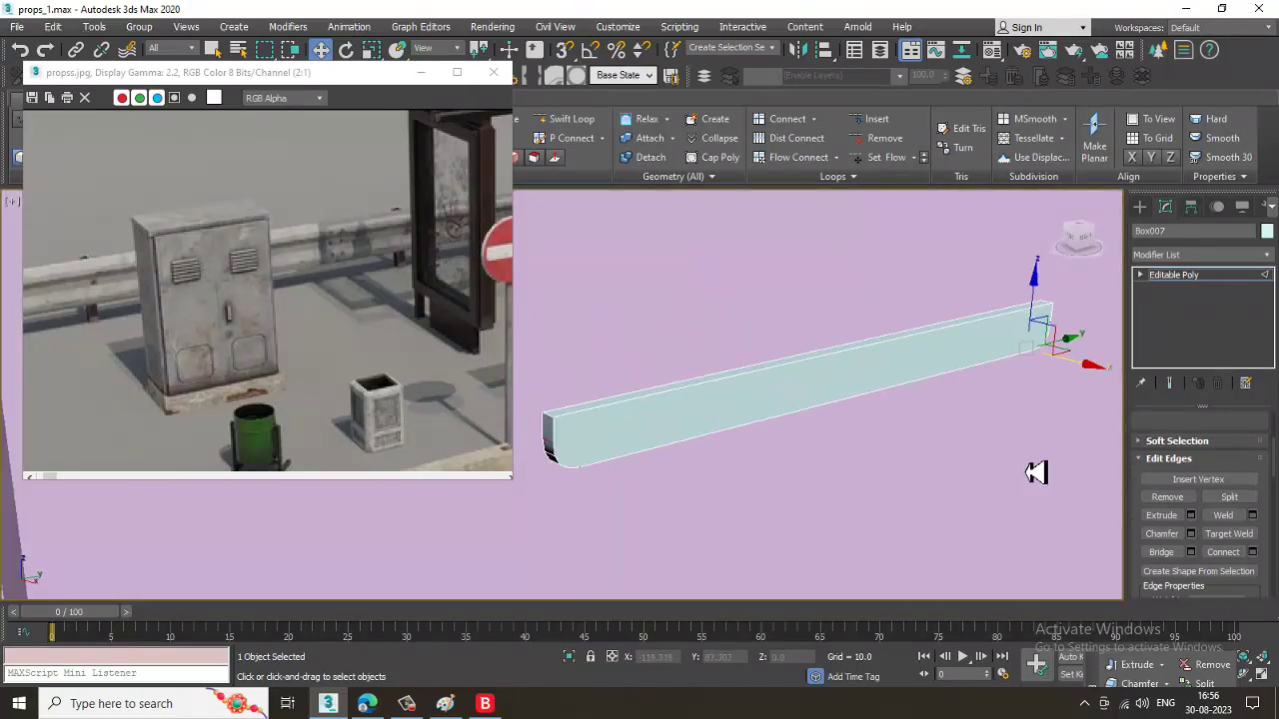
{"action": "left_click", "coordinate": [1205, 280]}
Rotate the vent slat to tilt it against the door face and adjust its scale.
{"action": "middle_click_drag", "start_coordinate": [933, 356], "coordinate": [910, 383], "text": "alt"}
{"action": "key", "text": "e"}
{"action": "key", "text": "w"}
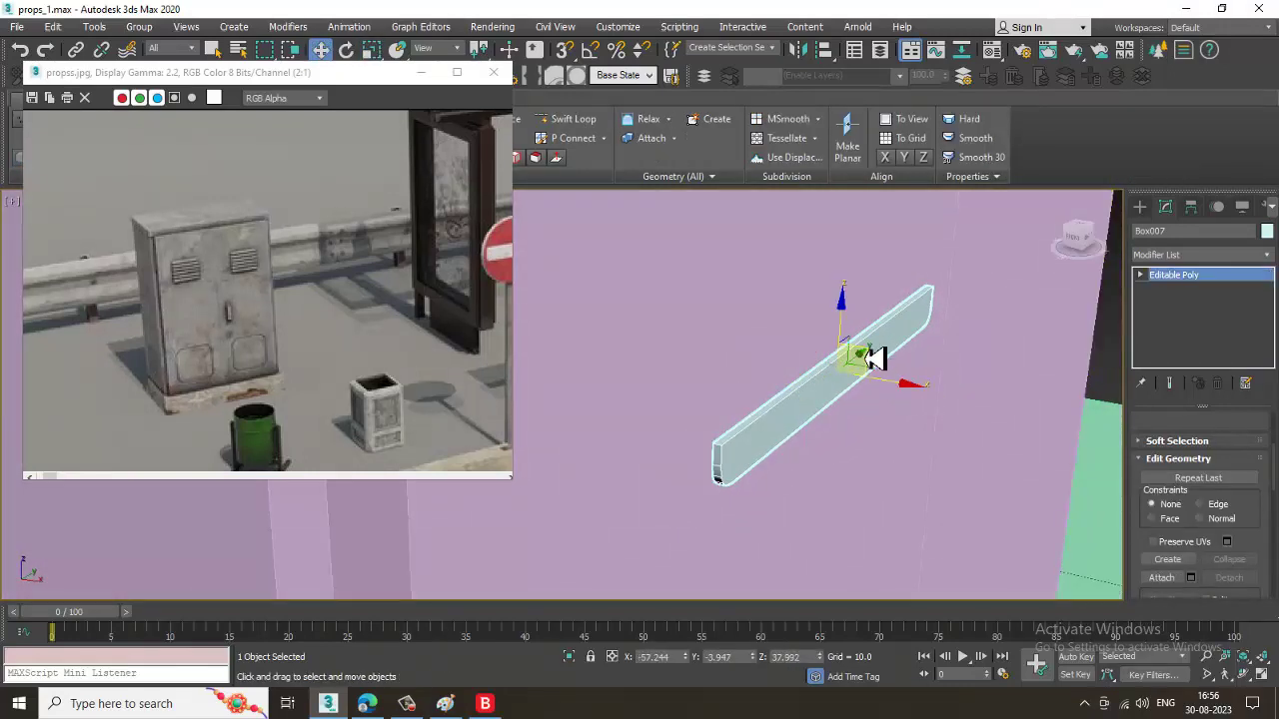
{"action": "key", "text": "e"}
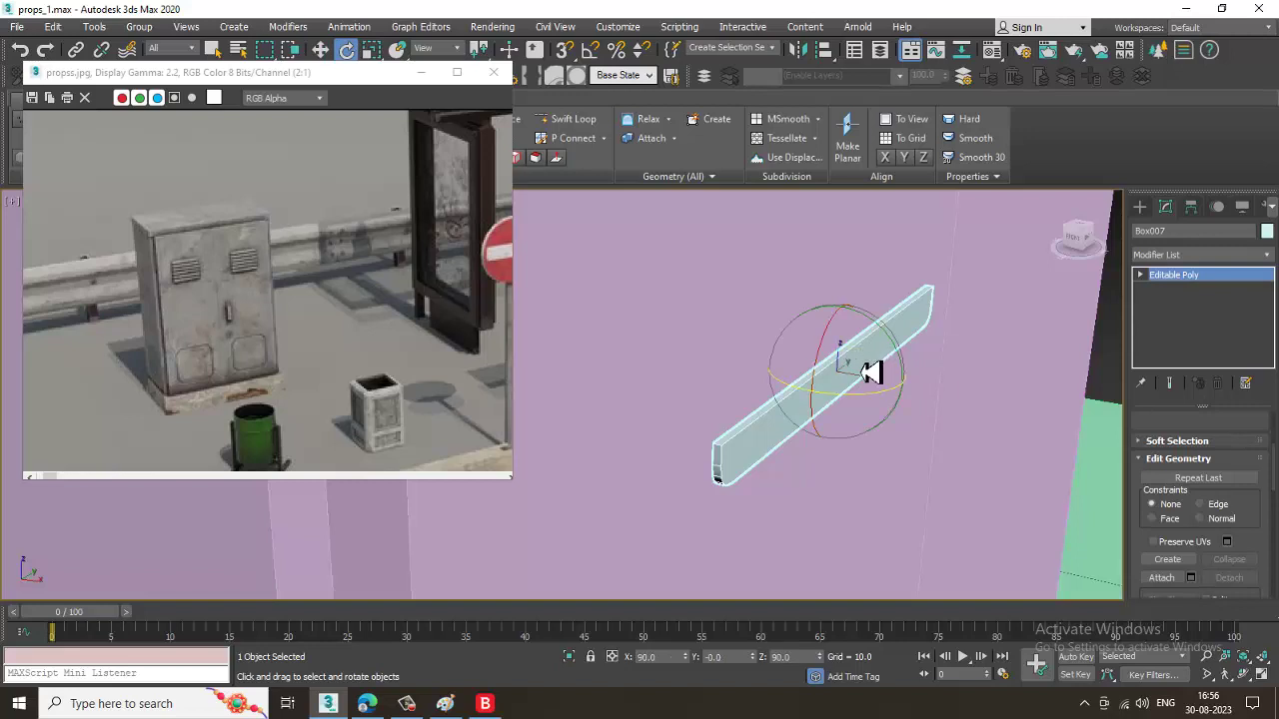
{"action": "left_click_drag", "start_coordinate": [876, 341], "coordinate": [857, 330]}
{"action": "middle_click_drag", "start_coordinate": [856, 330], "coordinate": [822, 372], "text": "alt"}
{"action": "key", "text": "w"}
{"action": "key", "text": "r"}
{"action": "left_click_drag", "start_coordinate": [730, 348], "coordinate": [757, 341]}
{"action": "key", "text": "w"}
Add two vertical edge loops to the cabinet body with Swift Loop, one just beside each end of the vent slat.
{"action": "left_click", "coordinate": [913, 339]}
{"action": "middle_click_drag", "start_coordinate": [913, 340], "coordinate": [817, 323]}
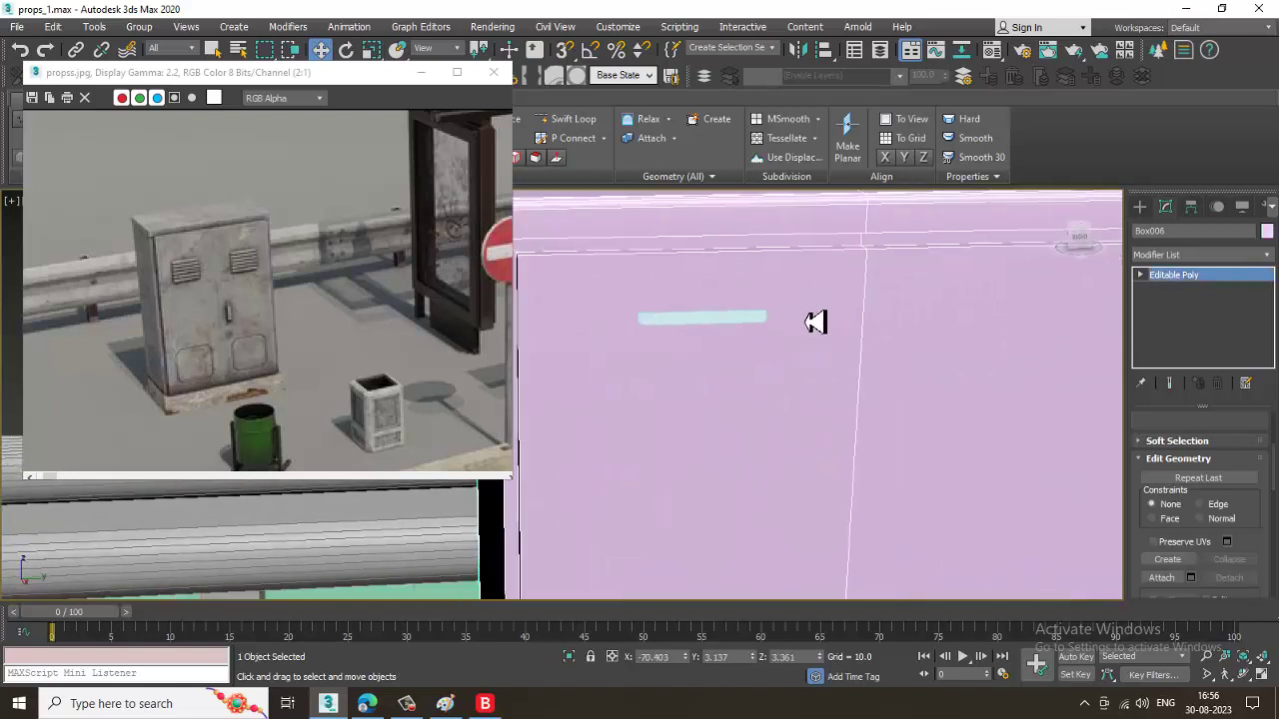
{"action": "scroll", "coordinate": [859, 350], "scroll_direction": "down", "scroll_amount": 1}
{"action": "middle_click_drag", "start_coordinate": [881, 363], "coordinate": [586, 180]}
{"action": "left_click", "coordinate": [575, 120]}
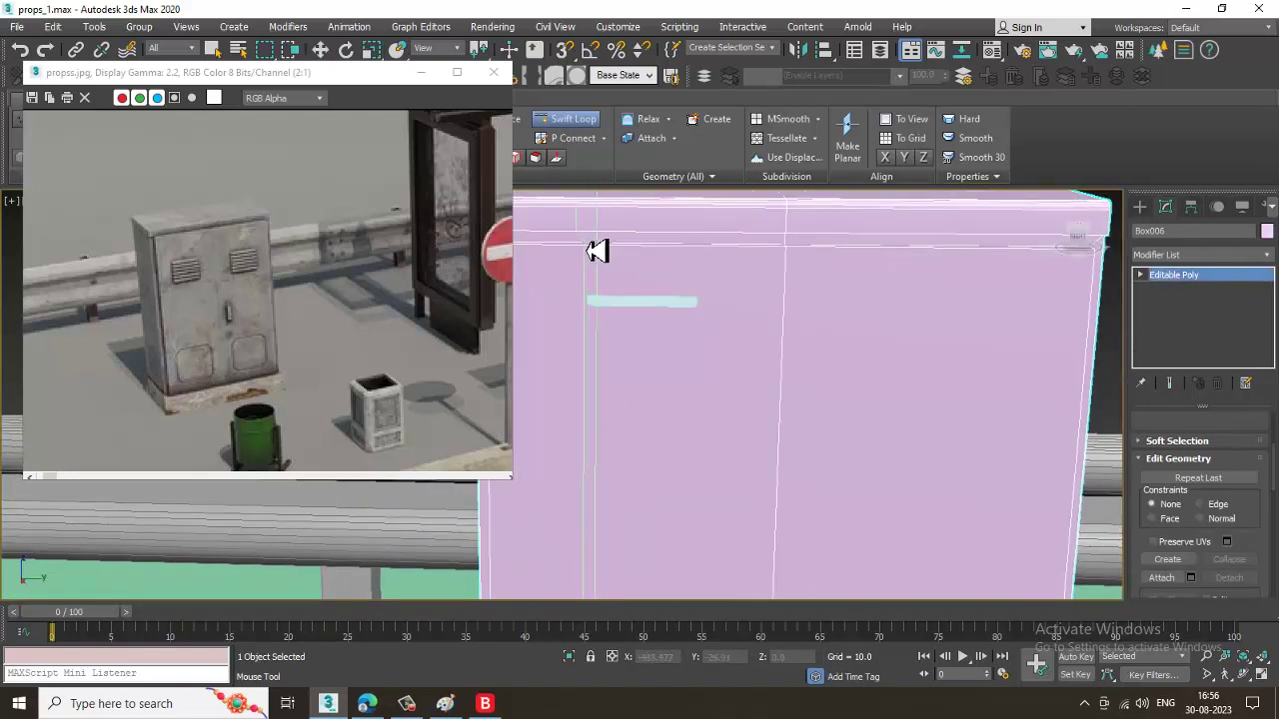
{"action": "left_click", "coordinate": [573, 250]}
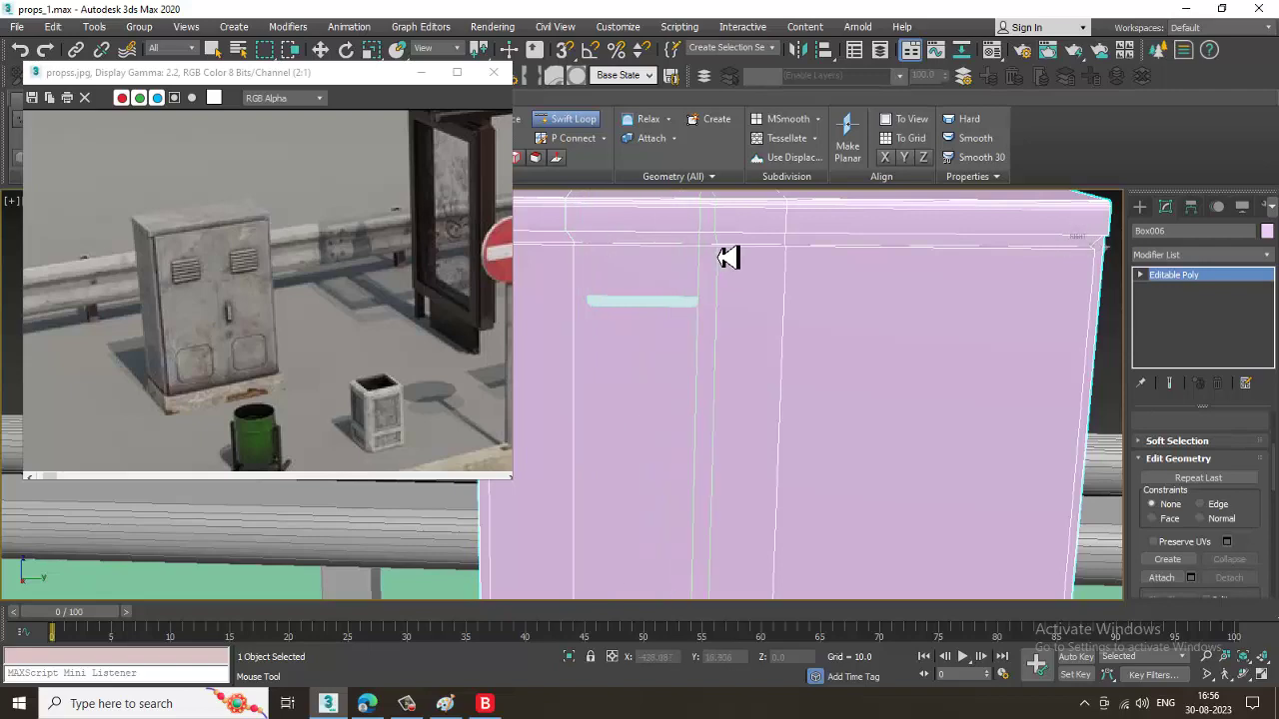
{"action": "key", "text": "w"}
{"action": "middle_click_drag", "start_coordinate": [714, 303], "coordinate": [748, 366], "text": "alt"}
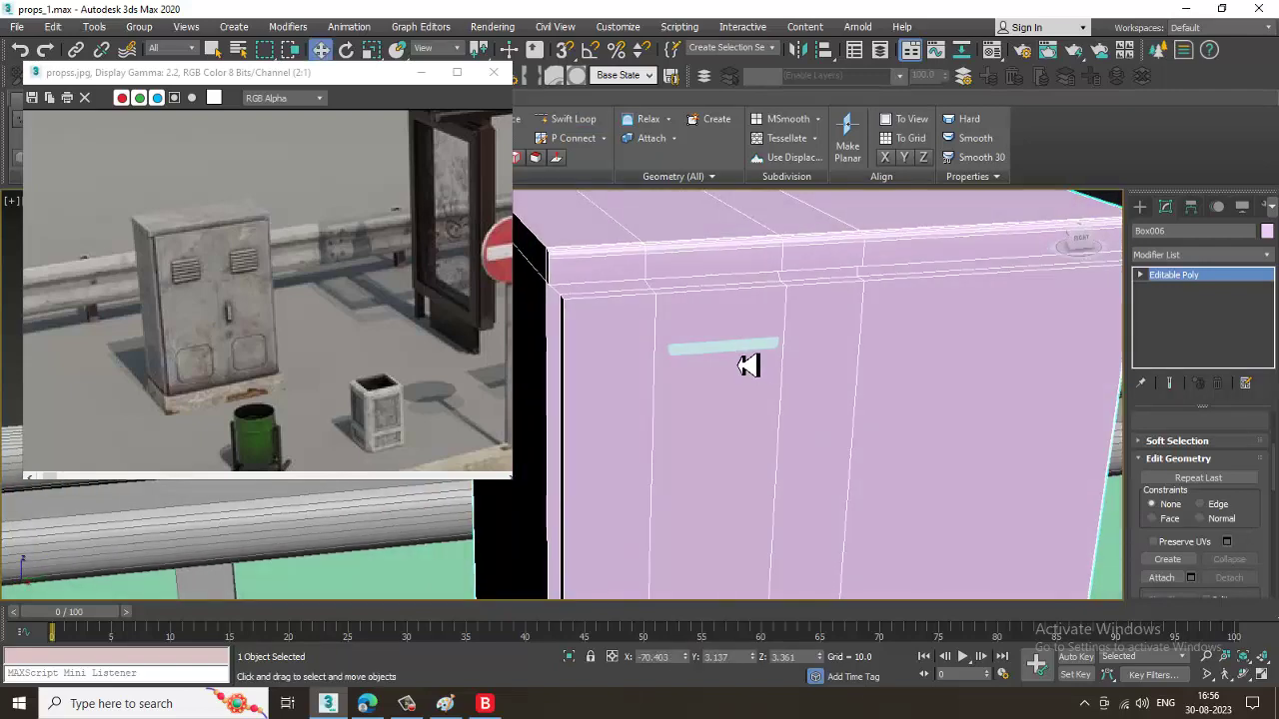
Move the vent slat slightly outward along X from the cabinet's door face.
{"action": "left_click_drag", "start_coordinate": [738, 300], "coordinate": [743, 320], "text": "shift"}
{"action": "middle_click_drag", "start_coordinate": [765, 356], "coordinate": [766, 417], "text": "alt"}
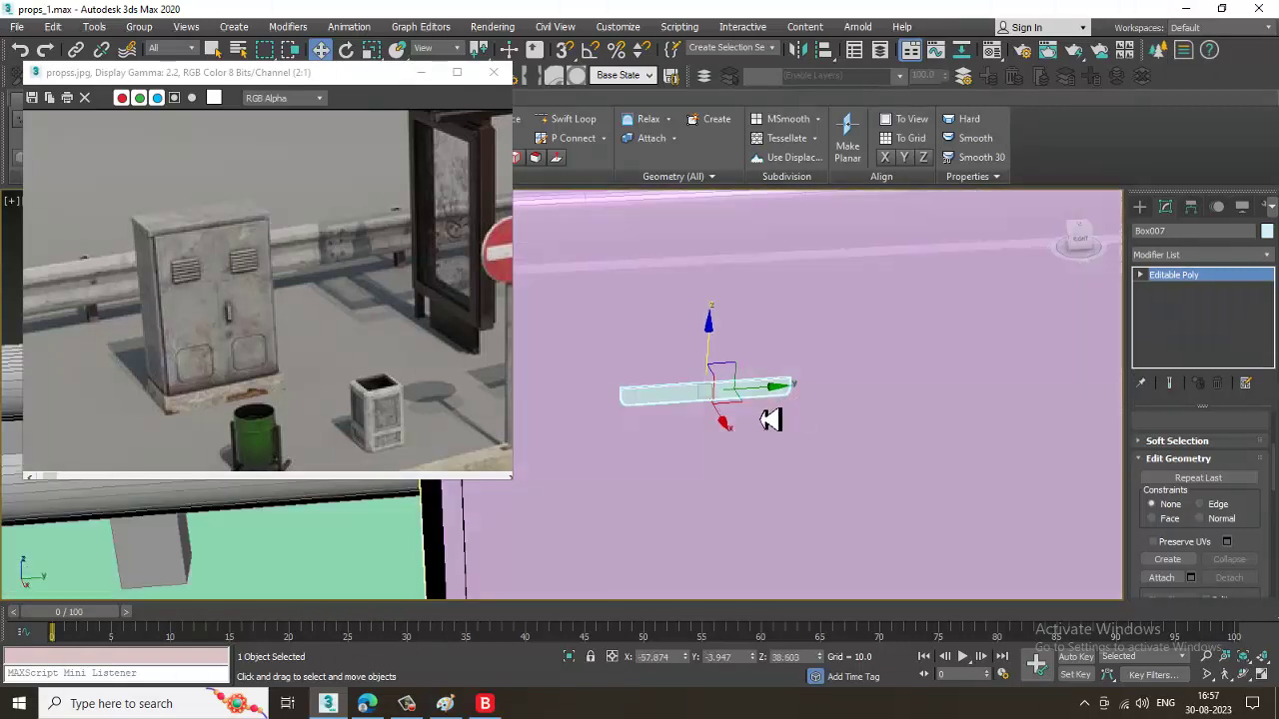
{"action": "key", "text": "r"}
{"action": "key", "text": "w"}
{"action": "middle_click_drag", "start_coordinate": [629, 400], "coordinate": [719, 429], "text": "alt"}
{"action": "left_click_drag", "start_coordinate": [775, 398], "coordinate": [778, 398]}
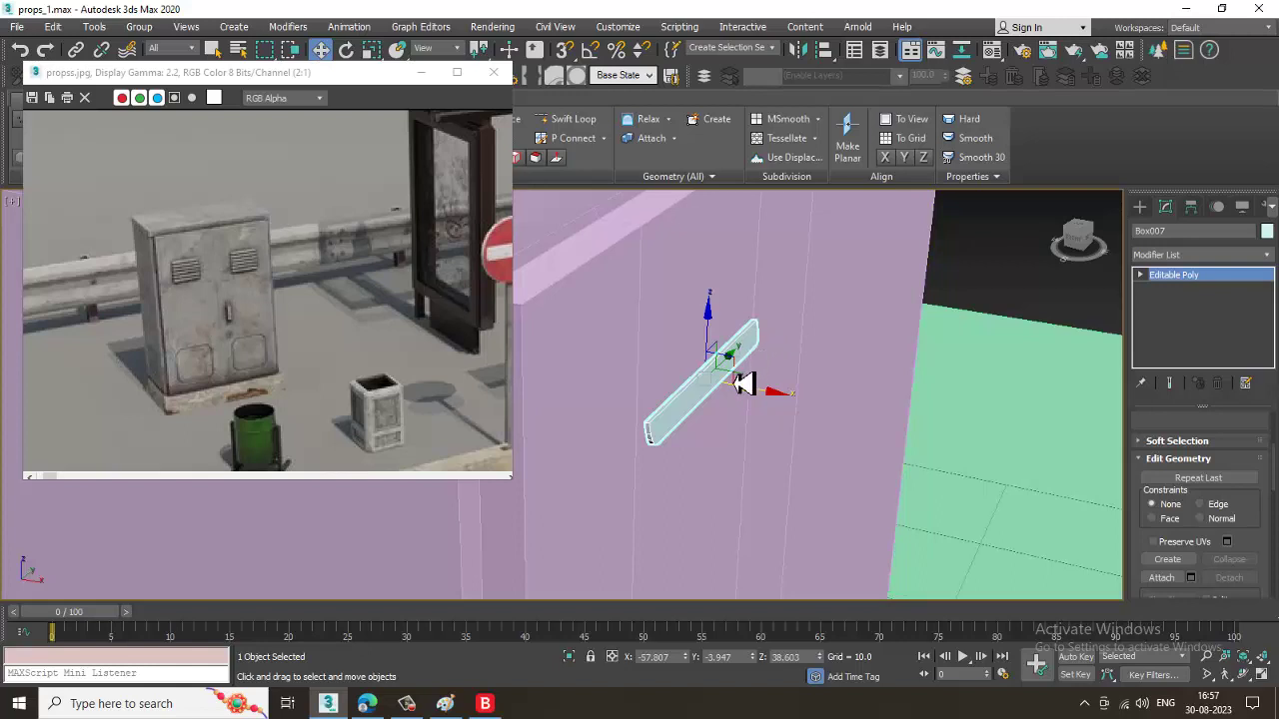
Add two horizontal edge loops to the cabinet body with Swift Loop, one at the slat's top edge and one well below it.
{"action": "left_click", "coordinate": [730, 455]}
{"action": "left_click", "coordinate": [578, 121]}
{"action": "middle_click_drag", "start_coordinate": [800, 394], "coordinate": [728, 376], "text": "alt"}
{"action": "scroll", "coordinate": [697, 388], "scroll_direction": "down", "scroll_amount": 2}
{"action": "scroll", "coordinate": [833, 334], "scroll_direction": "down", "scroll_amount": 3}
{"action": "right_click", "coordinate": [768, 379]}
{"action": "scroll", "coordinate": [728, 376], "scroll_direction": "up", "scroll_amount": 4}
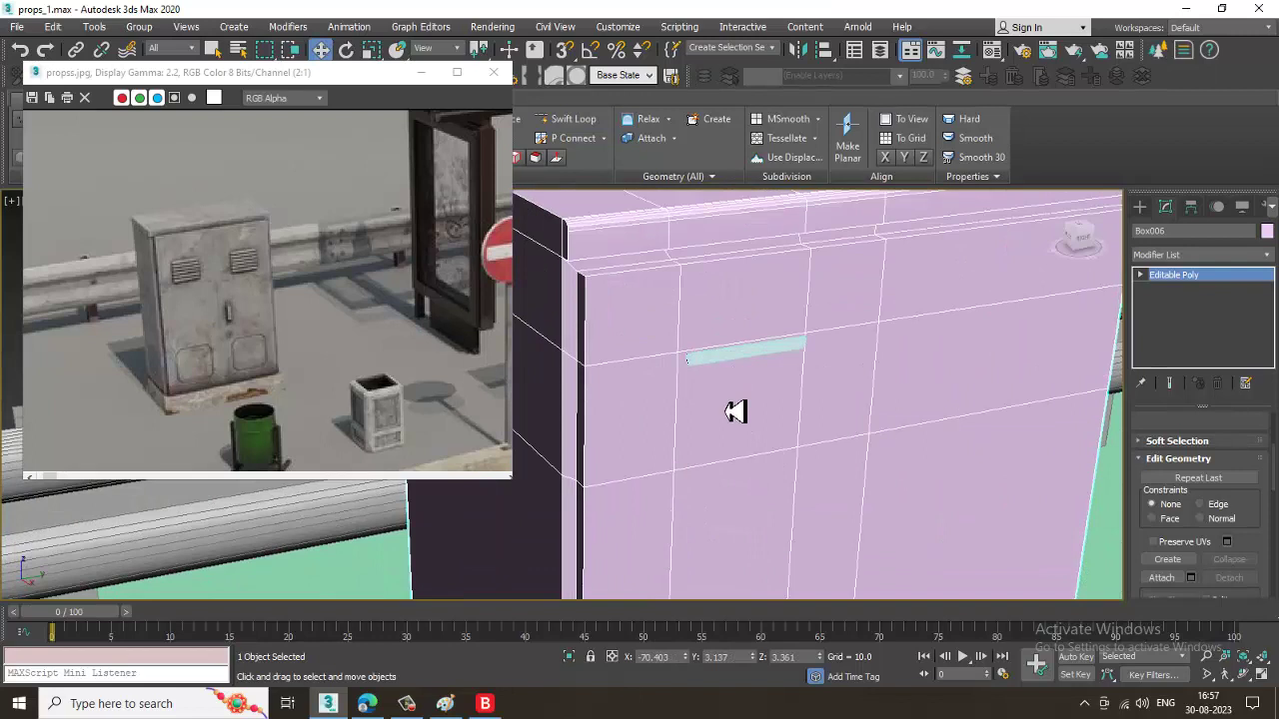
Extrude the door polygon enclosed by the new loops behind the slat inward with a height of -0.518.
{"action": "key", "text": "4"}
{"action": "left_click", "coordinate": [741, 412]}
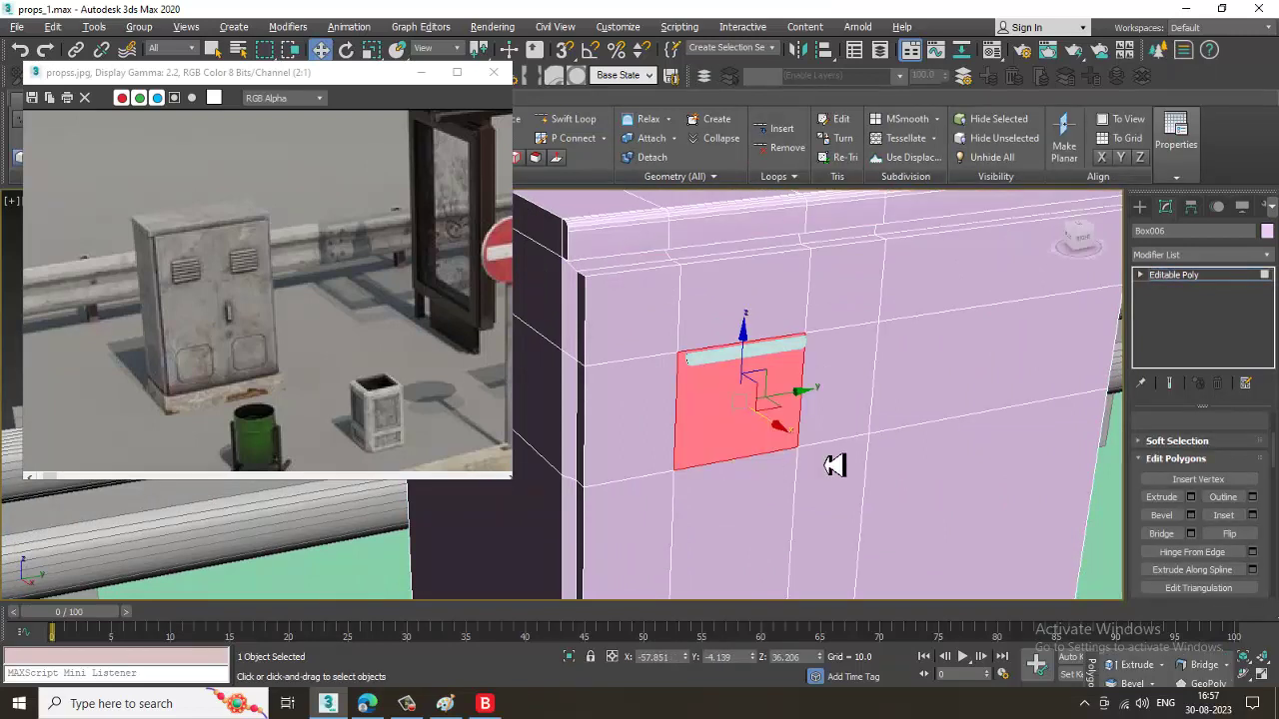
{"action": "left_click", "coordinate": [1191, 497]}
{"action": "left_click_drag", "start_coordinate": [575, 430], "coordinate": [582, 453]}
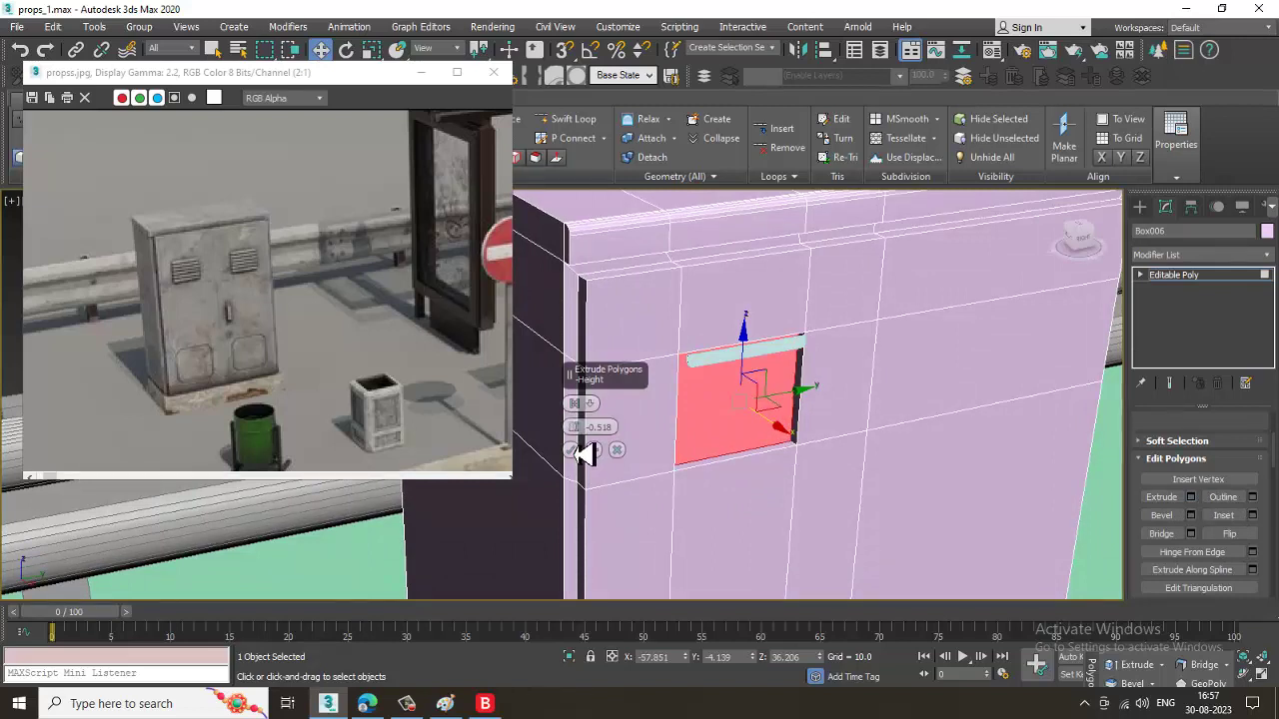
{"action": "left_click", "coordinate": [570, 451]}
{"action": "left_click", "coordinate": [1194, 275]}
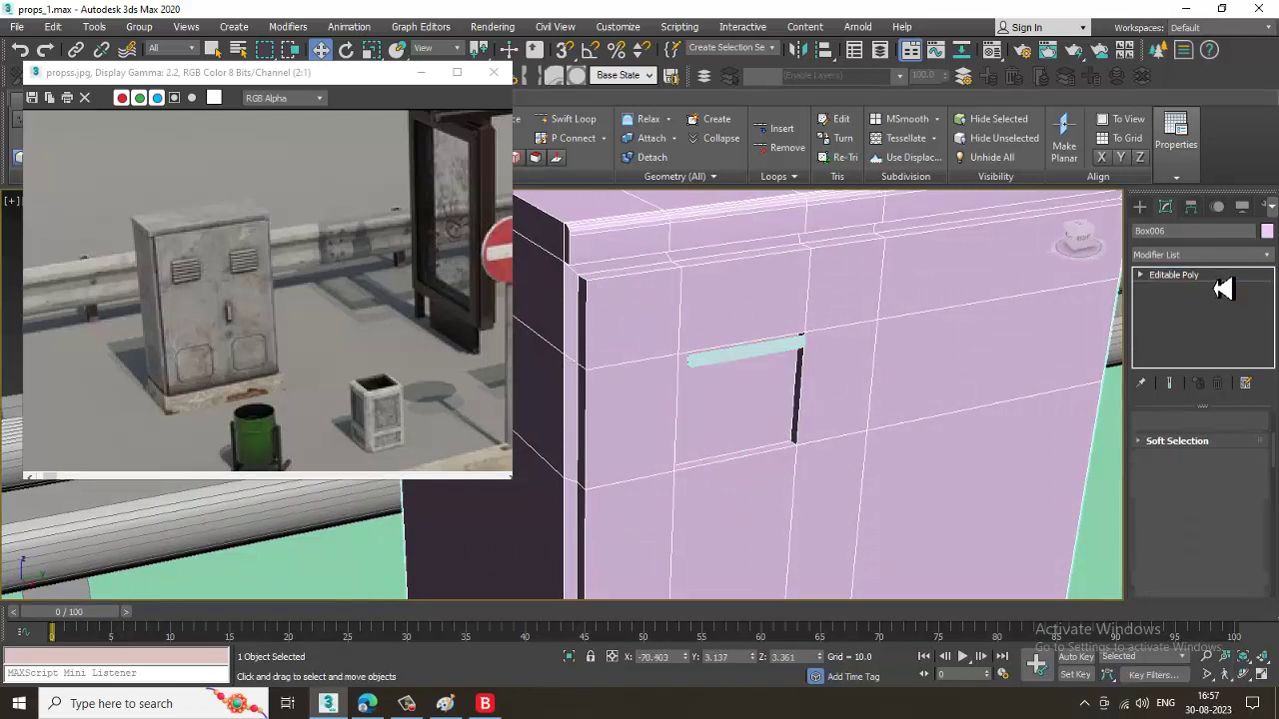
Move the vent slat along Y to -4.528 and inward along X to about -58.05 so it sits at the recess.
{"action": "left_click", "coordinate": [787, 368]}
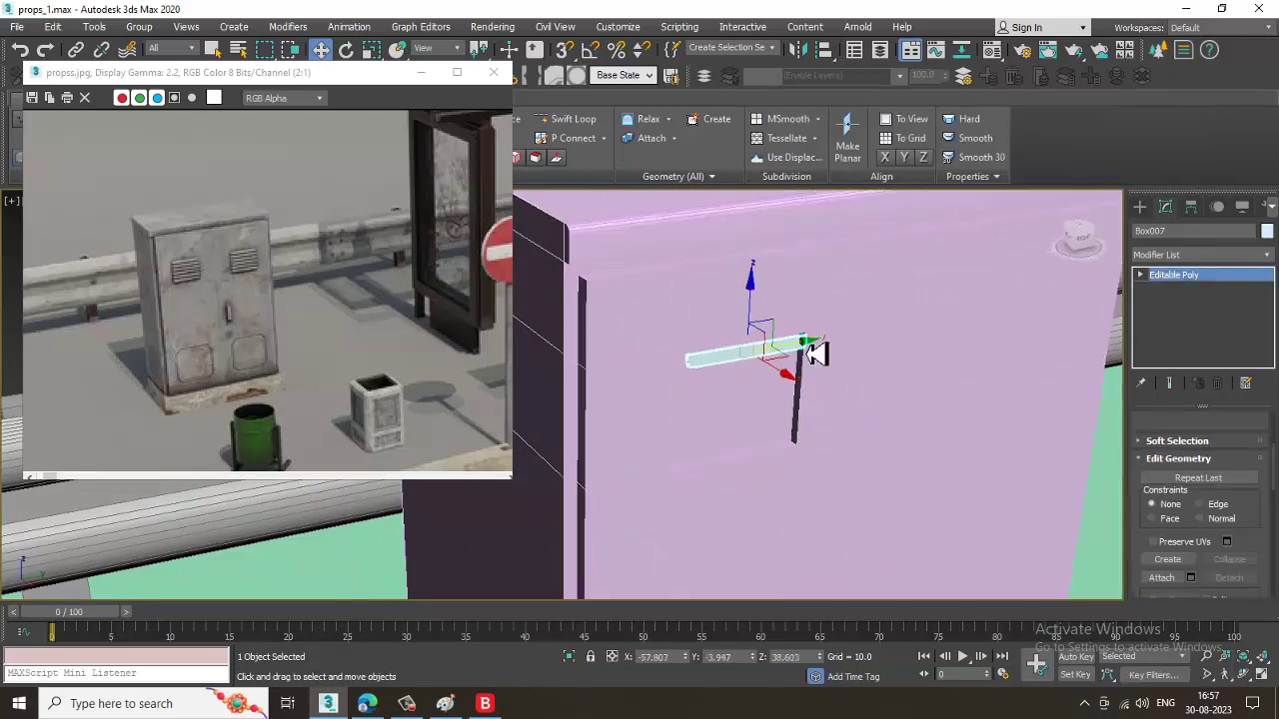
{"action": "left_click_drag", "start_coordinate": [817, 354], "coordinate": [806, 354]}
{"action": "key", "text": "z"}
{"action": "middle_click_drag", "start_coordinate": [770, 391], "coordinate": [651, 439], "text": "alt"}
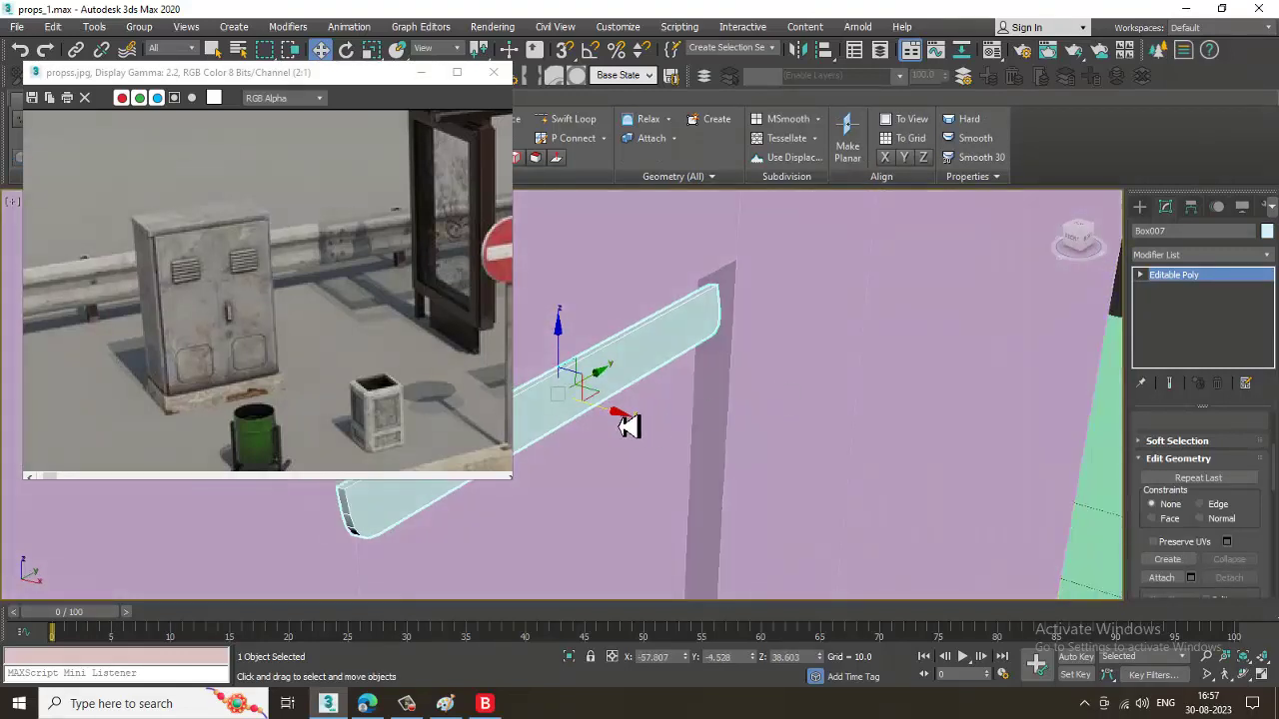
{"action": "left_click_drag", "start_coordinate": [627, 425], "coordinate": [592, 374]}
{"action": "key", "text": "e"}
{"action": "key", "text": "w"}
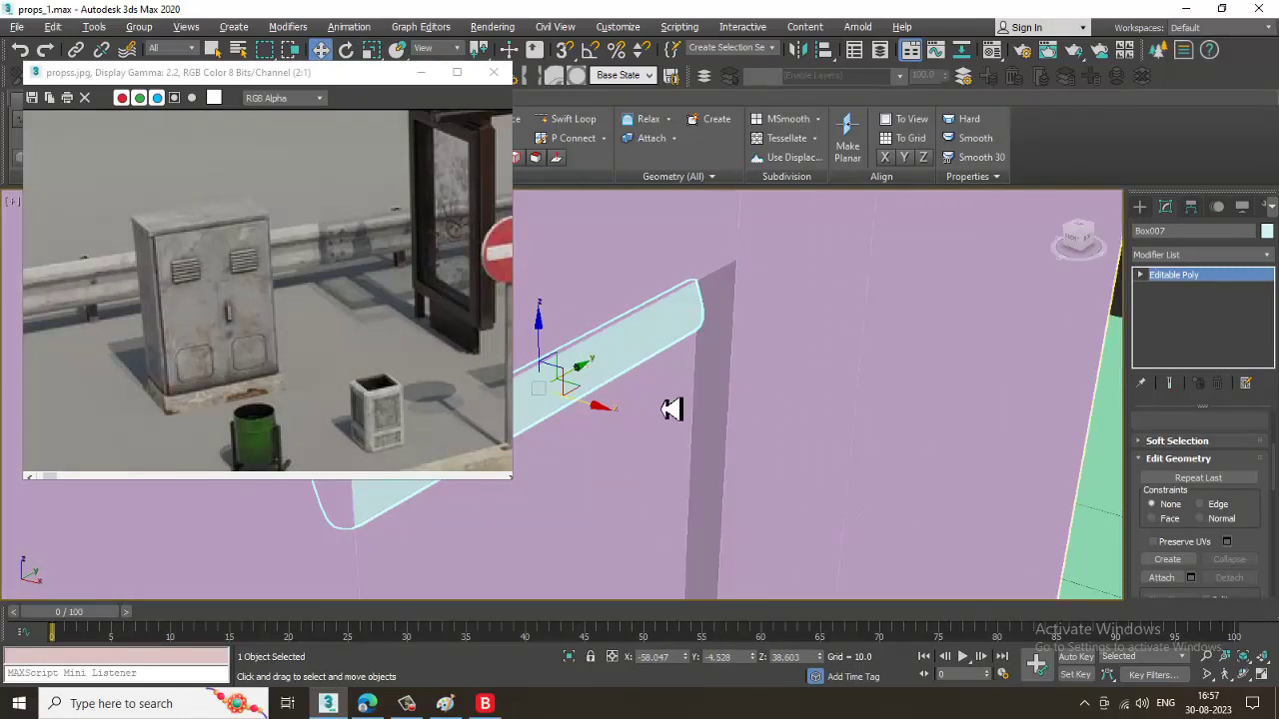
Lengthen the vent slat with a non-uniform scale until its end reaches the side wall of the recess.
{"action": "key", "text": "l"}
{"action": "key", "text": "r"}
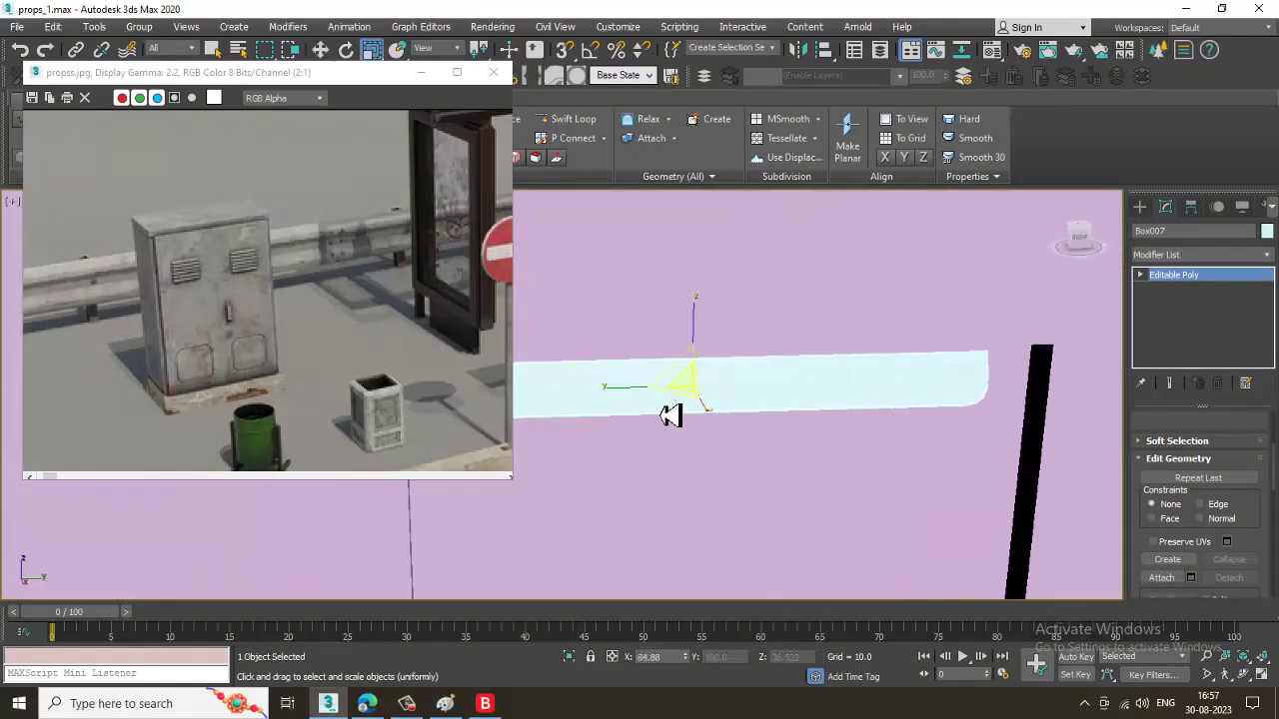
{"action": "left_click_drag", "start_coordinate": [617, 399], "coordinate": [611, 404]}
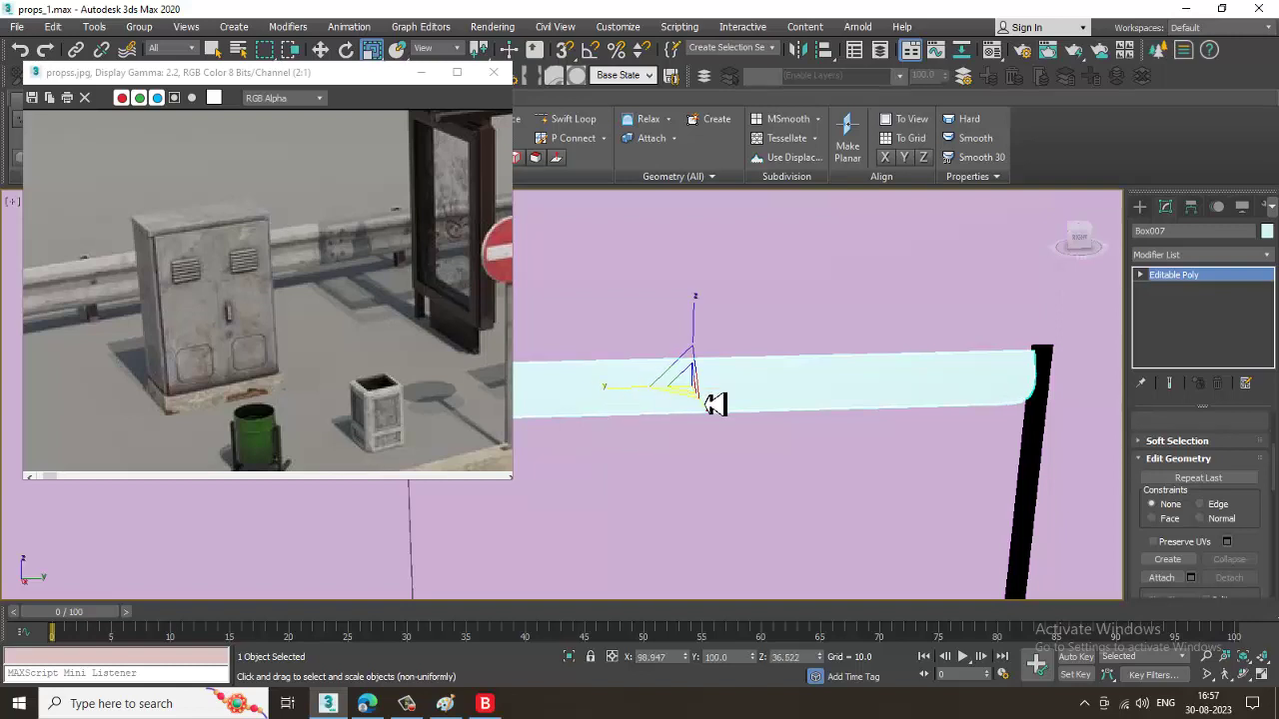
{"action": "scroll", "coordinate": [717, 400], "scroll_direction": "down", "scroll_amount": 3}
{"action": "key", "text": "w"}
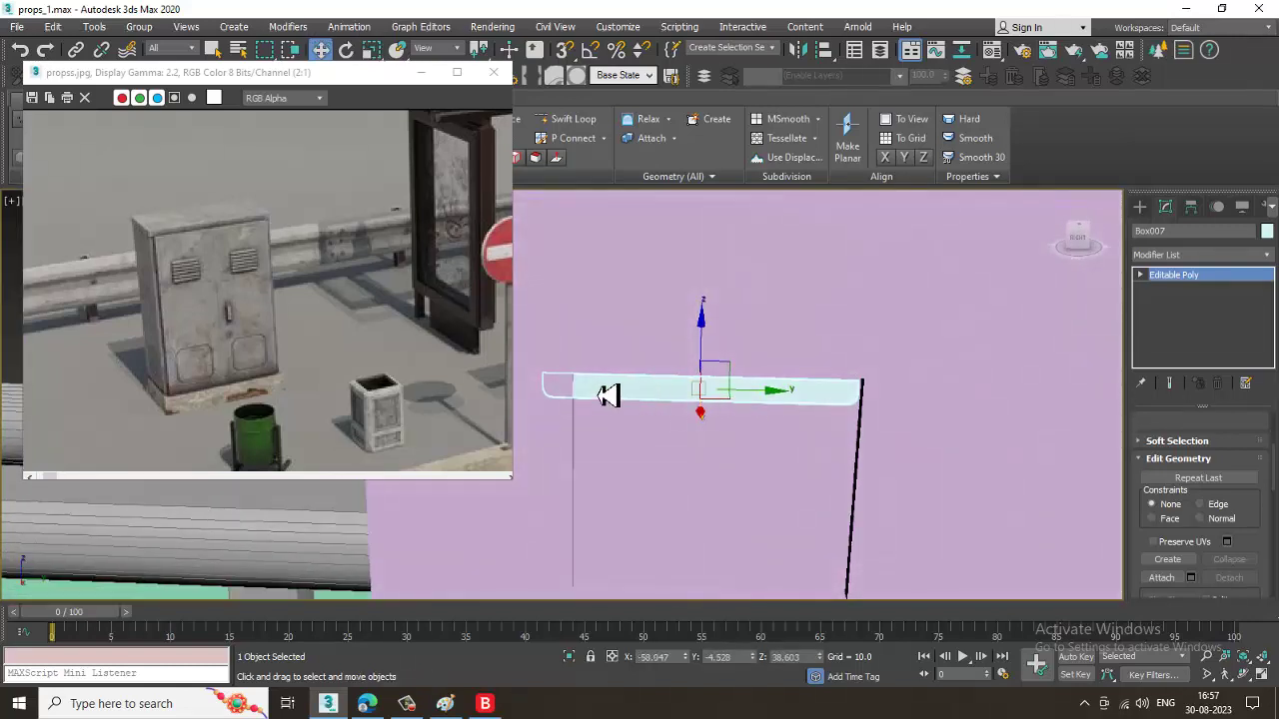
Move the vertices at the slat's overhanging end about 0.66 along Y to align that end with the recess edge.
{"action": "key", "text": "1"}
{"action": "left_click_drag", "start_coordinate": [681, 497], "coordinate": [681, 497]}
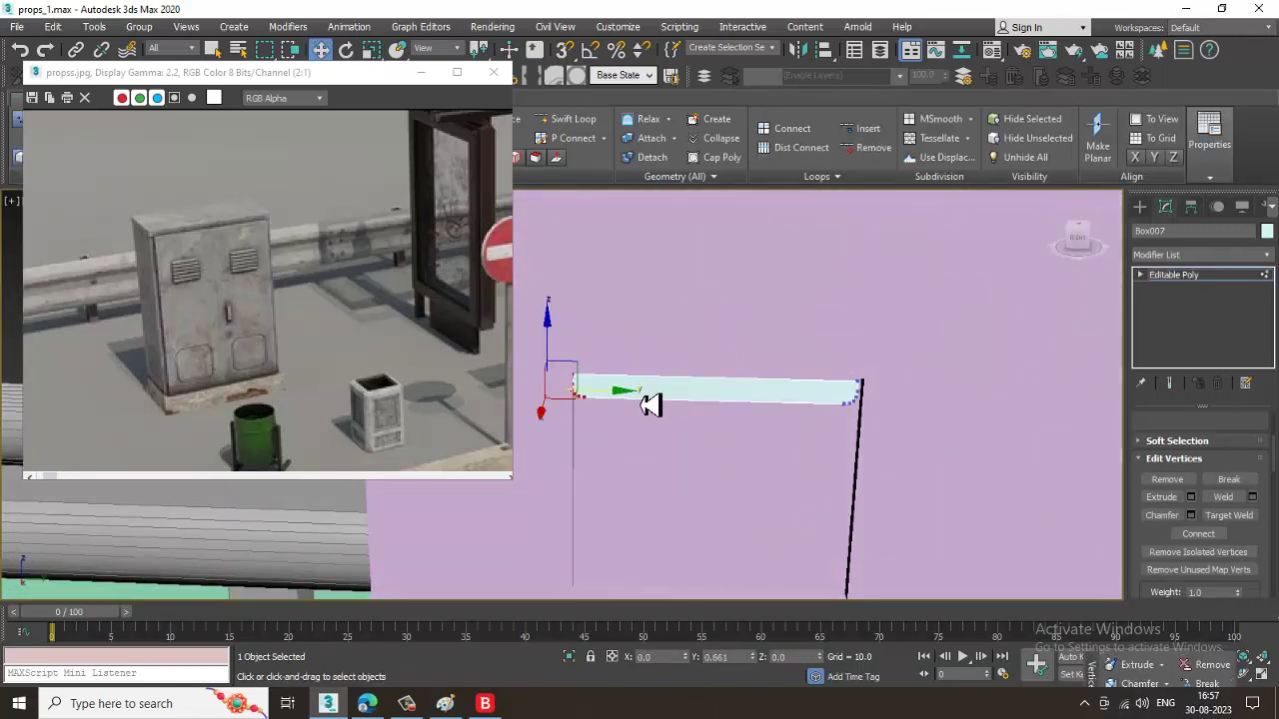
{"action": "left_click_drag", "start_coordinate": [653, 407], "coordinate": [655, 407]}
{"action": "left_click", "coordinate": [1199, 277]}
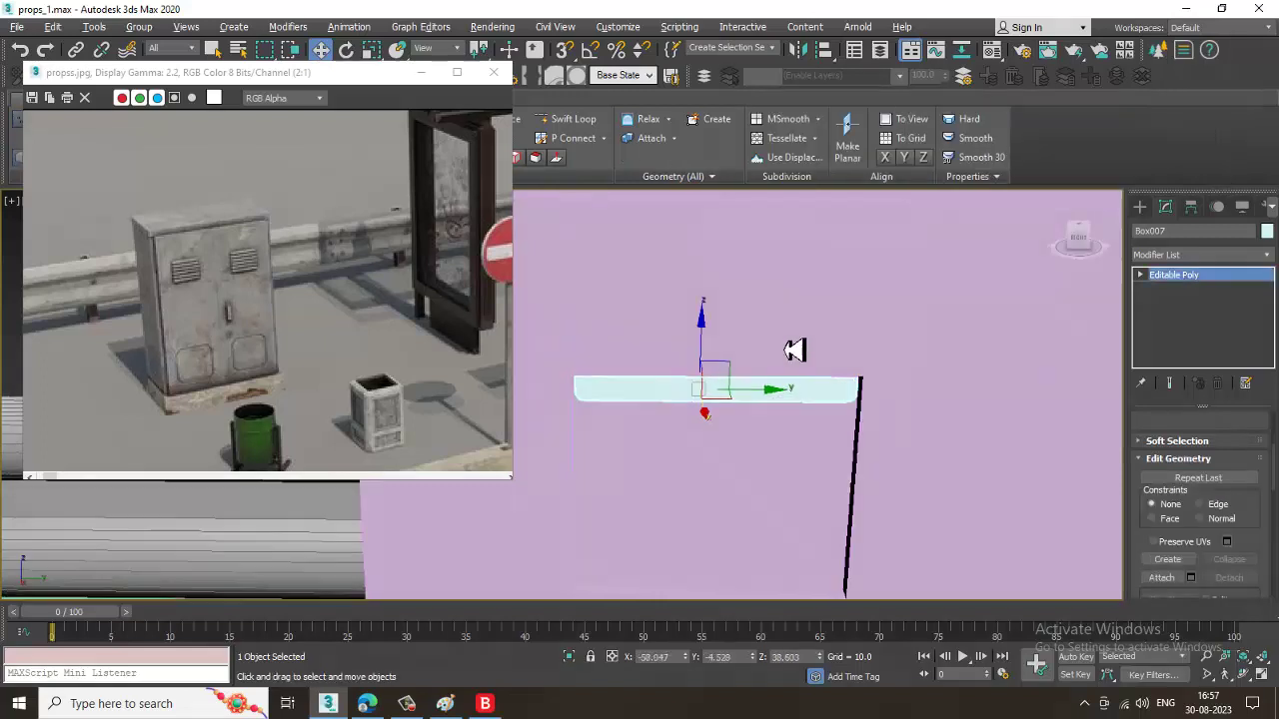
Push the vent slat slightly deeper into the recess along X, to about -58.1.
{"action": "middle_click_drag", "start_coordinate": [796, 348], "coordinate": [728, 402], "text": "alt"}
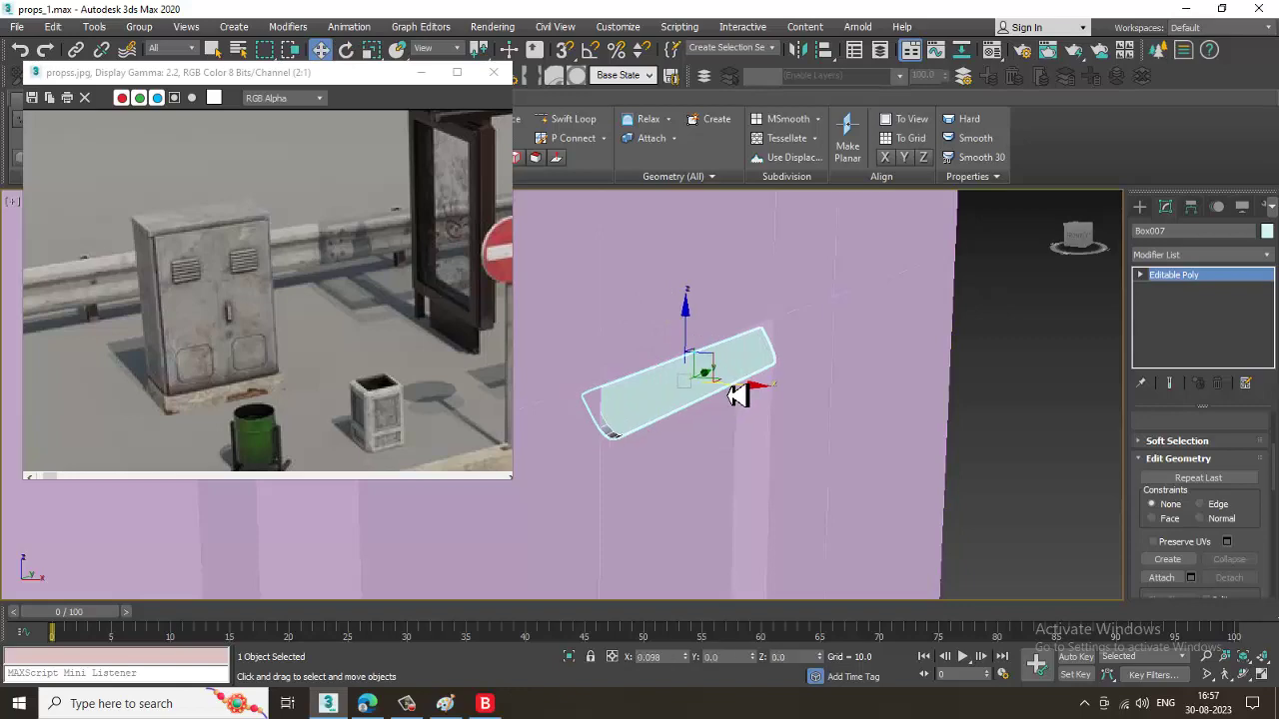
{"action": "left_click_drag", "start_coordinate": [735, 390], "coordinate": [744, 397]}
{"action": "mouse_move", "coordinate": [754, 401]}
{"action": "middle_mouse_down", "text": "alt"}
{"action": "mouse_move", "coordinate": [737, 354]}
{"action": "mouse_move", "coordinate": [798, 395]}
{"action": "mouse_move", "coordinate": [770, 411]}
{"action": "mouse_move", "coordinate": [799, 431]}
{"action": "mouse_move", "coordinate": [813, 365]}
{"action": "mouse_move", "coordinate": [815, 377]}
{"action": "middle_mouse_up", "text": "alt"}
{"action": "key", "text": "F3"}
{"action": "key", "text": "F3"}
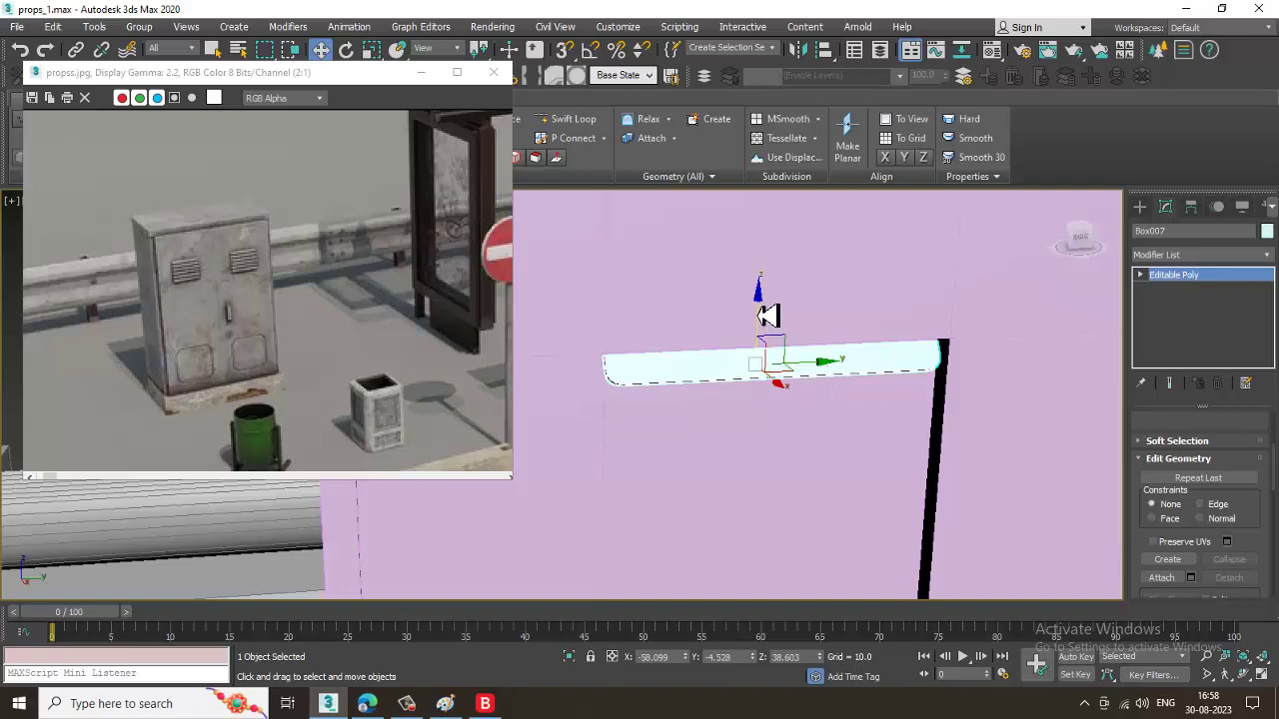
Clone the vent slat downward as seven evenly spaced copies about 0.53 apart to form the louvre stack.
{"action": "left_click_drag", "start_coordinate": [767, 316], "coordinate": [782, 348], "text": "shift"}
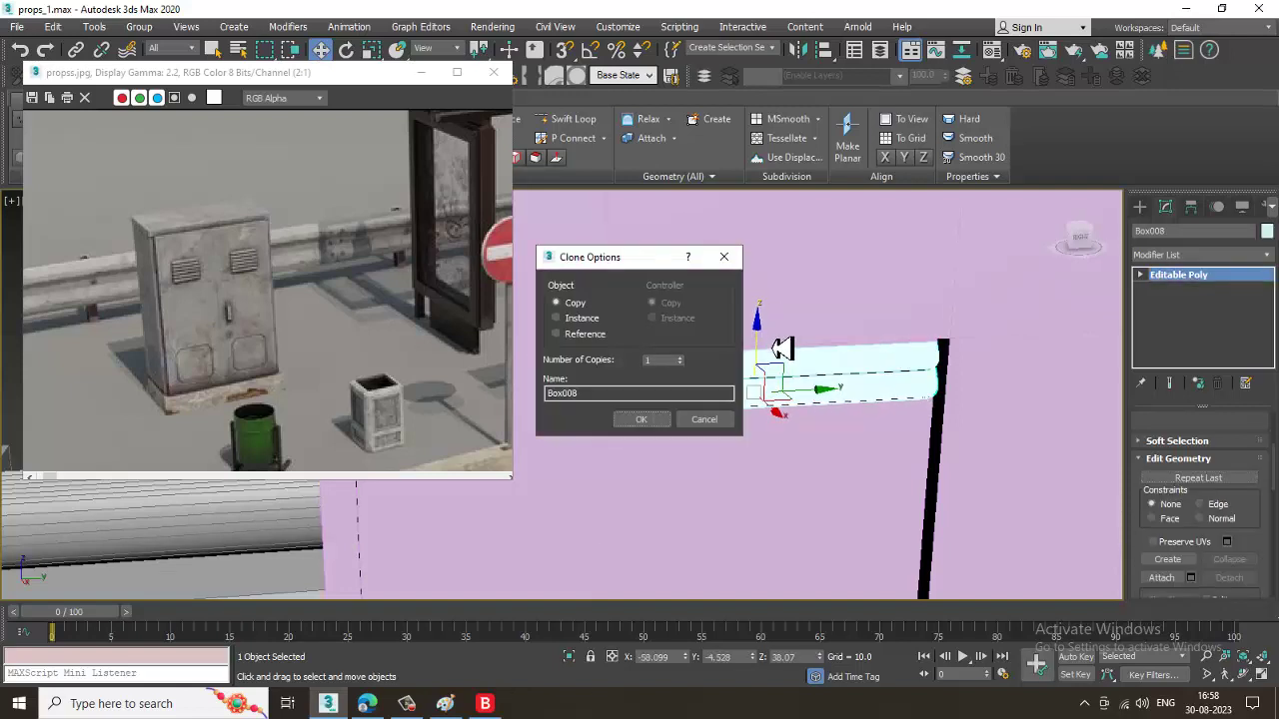
{"action": "left_click", "coordinate": [654, 423]}
{"action": "scroll", "coordinate": [772, 489], "scroll_direction": "down", "scroll_amount": 3}
{"action": "mouse_move", "coordinate": [772, 489]}
{"action": "middle_mouse_down"}
{"action": "mouse_move", "coordinate": [798, 349]}
{"action": "mouse_move", "coordinate": [772, 374]}
{"action": "middle_mouse_up"}
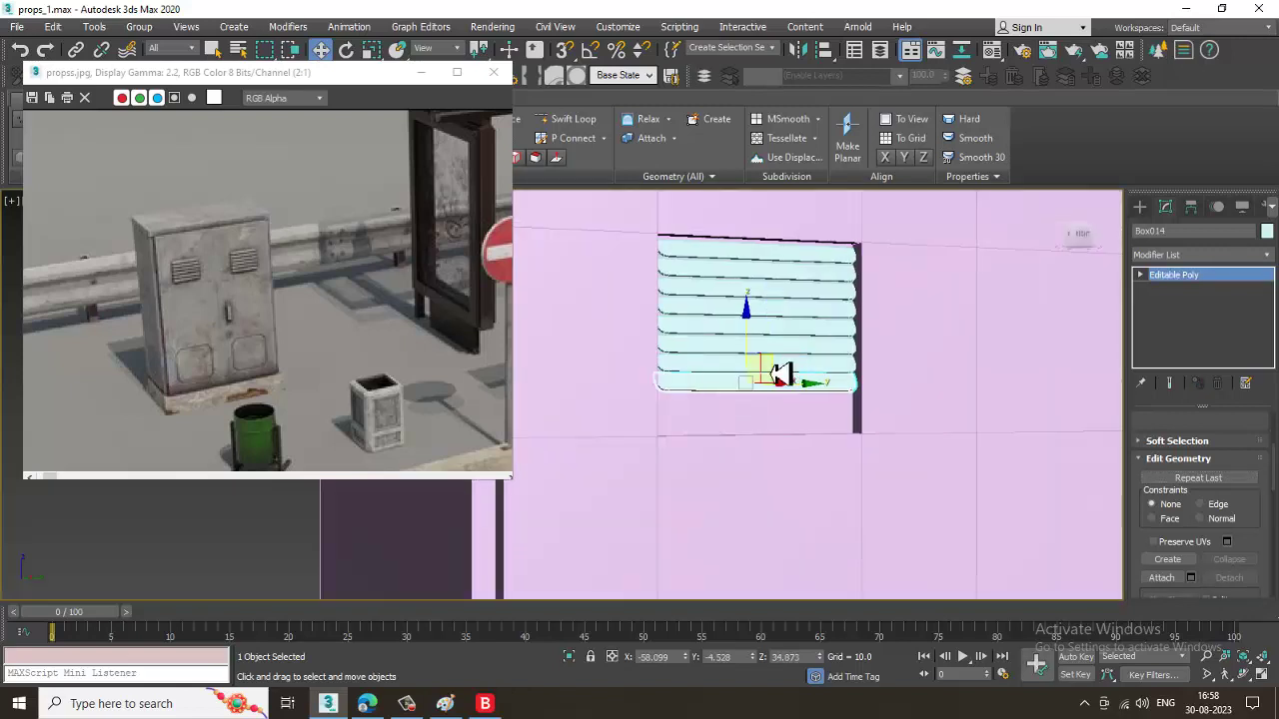
Copy the lowest slat farther down to fill the rest of the recess, and delete the surplus copy.
{"action": "scroll", "coordinate": [783, 374], "scroll_direction": "up", "scroll_amount": 2}
{"action": "mouse_move", "coordinate": [748, 350]}
{"action": "left_mouse_down", "text": "shift"}
{"action": "mouse_move", "coordinate": [756, 378]}
{"action": "mouse_move", "coordinate": [744, 393]}
{"action": "left_mouse_up", "text": "shift"}
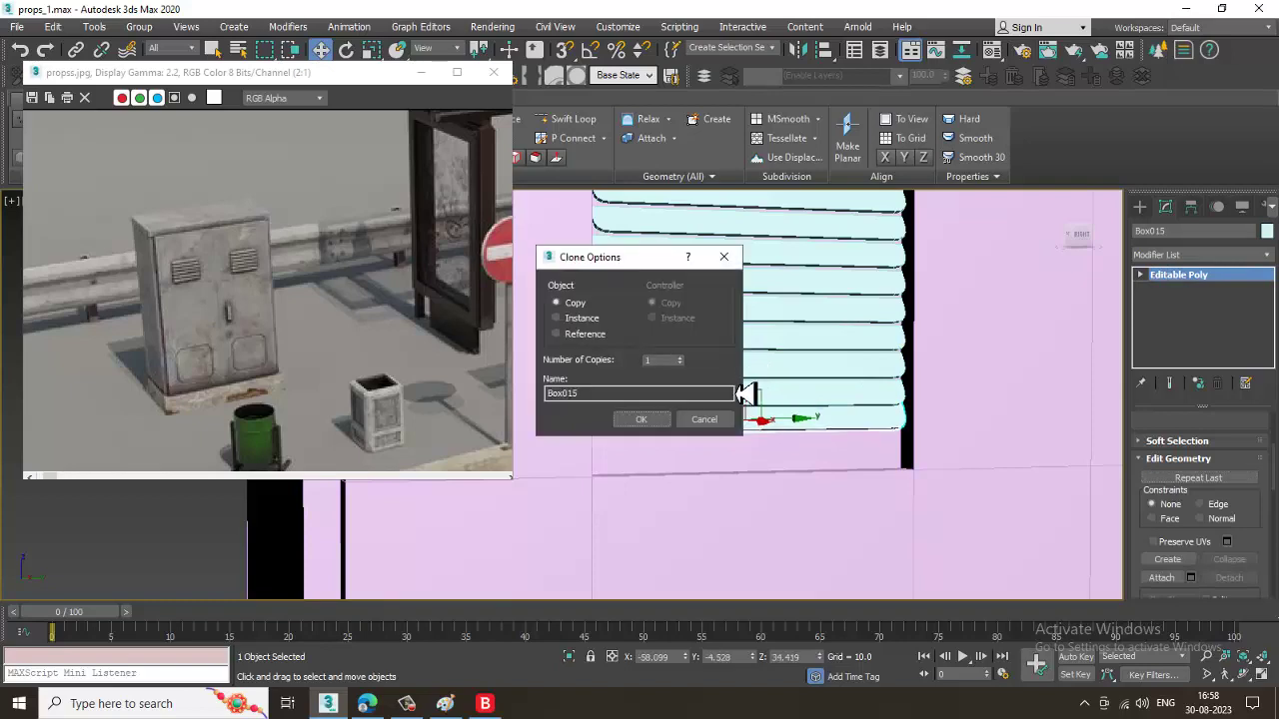
{"action": "left_click", "coordinate": [664, 423]}
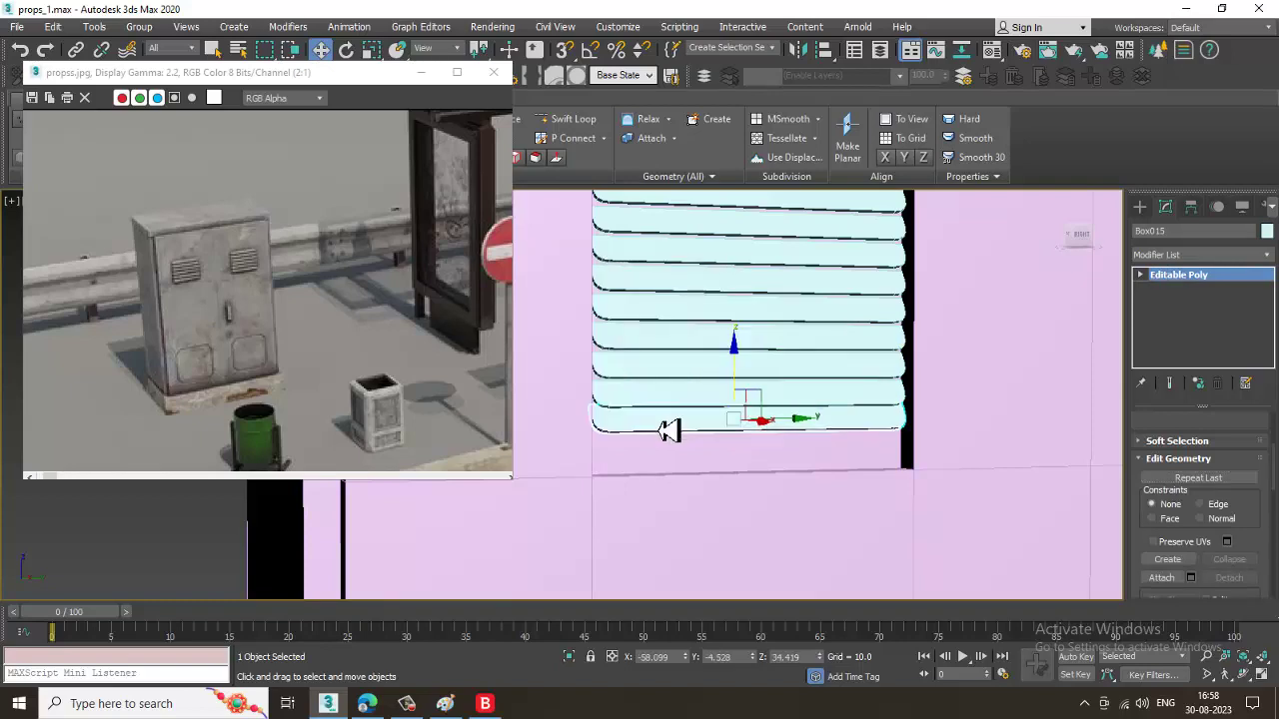
{"action": "key", "text": "Delete"}
{"action": "scroll", "coordinate": [828, 420], "scroll_direction": "down", "scroll_amount": 4}
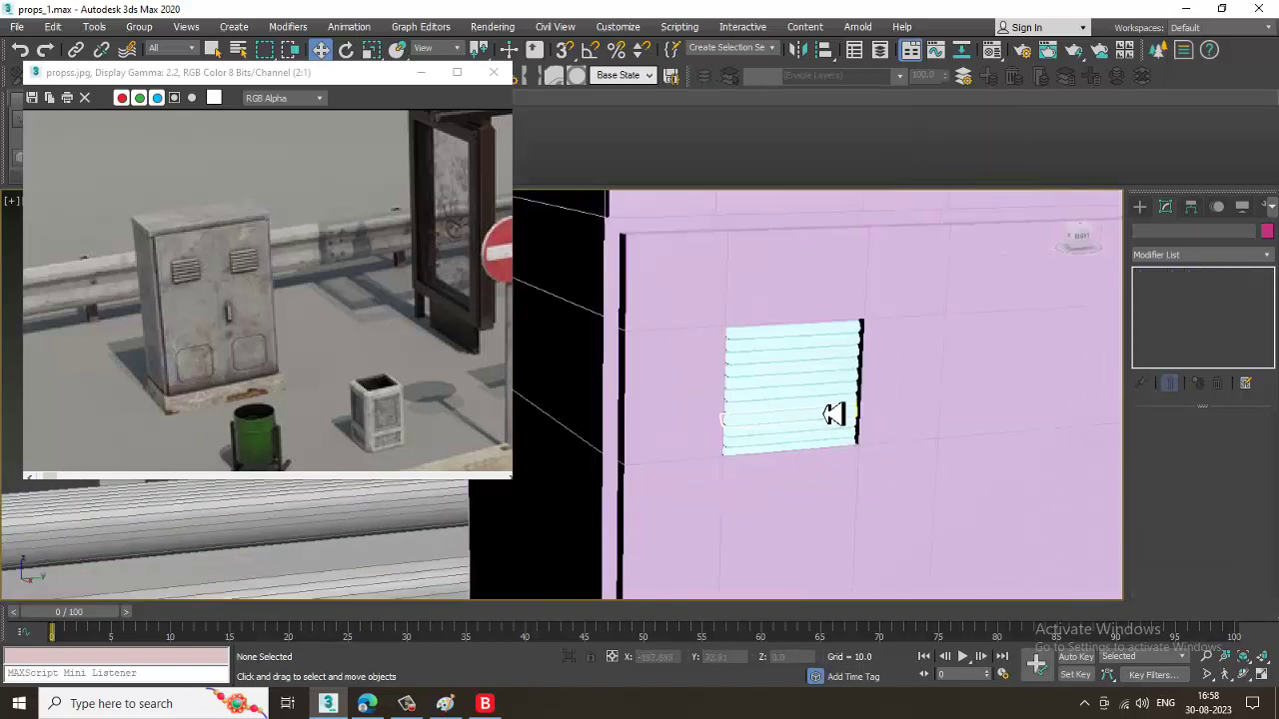
{"action": "middle_click_drag", "start_coordinate": [827, 413], "coordinate": [715, 467]}
{"action": "scroll", "coordinate": [711, 479], "scroll_direction": "up", "scroll_amount": 4}
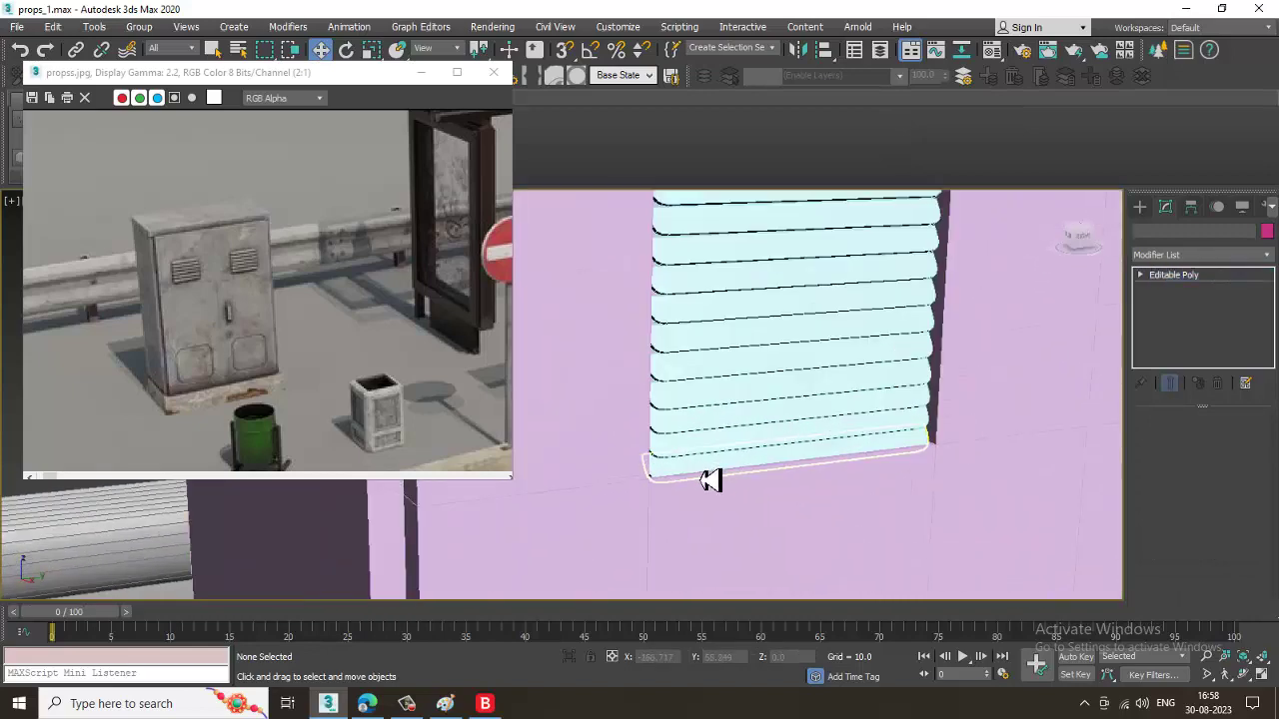
{"action": "left_click", "coordinate": [711, 480]}
{"action": "scroll", "coordinate": [813, 449], "scroll_direction": "down", "scroll_amount": 4}
{"action": "middle_click_drag", "start_coordinate": [985, 429], "coordinate": [710, 355]}
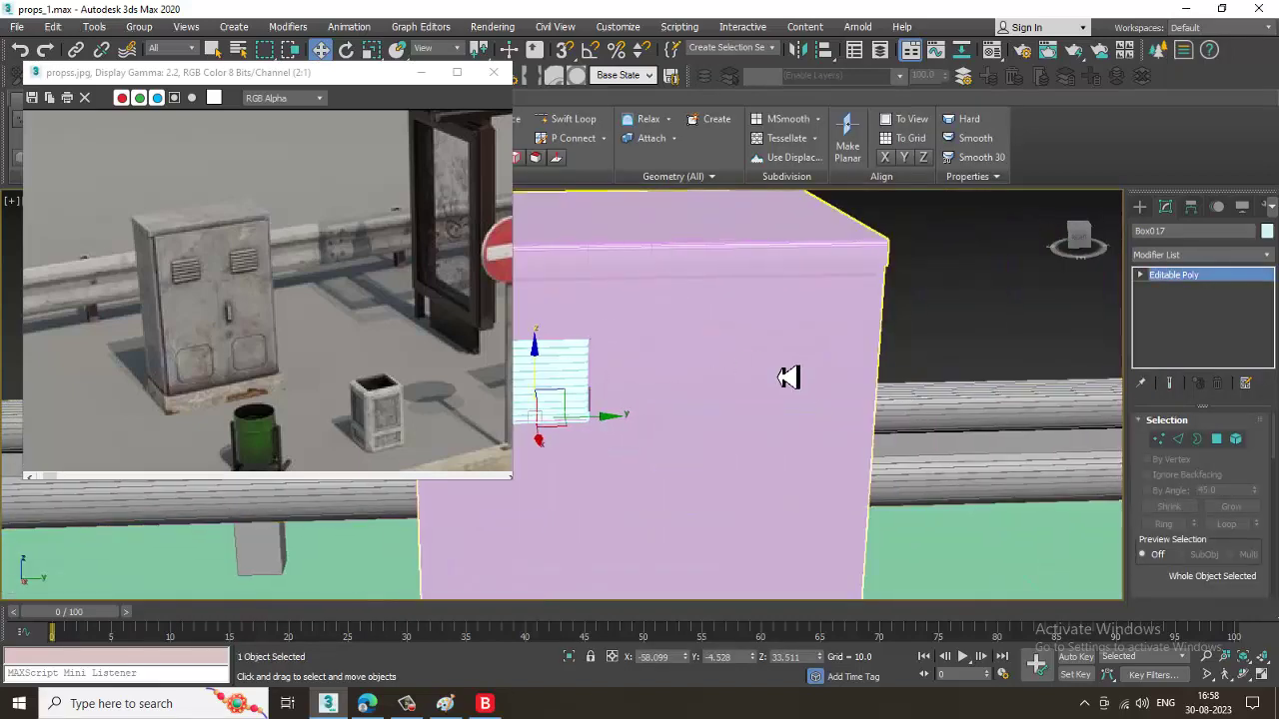
Add two vertical edge loops to the cabinet's second door with Swift Loop, framing an opening that matches the first vent.
{"action": "left_click", "coordinate": [789, 376]}
{"action": "scroll", "coordinate": [814, 390], "scroll_direction": "down", "scroll_amount": 3}
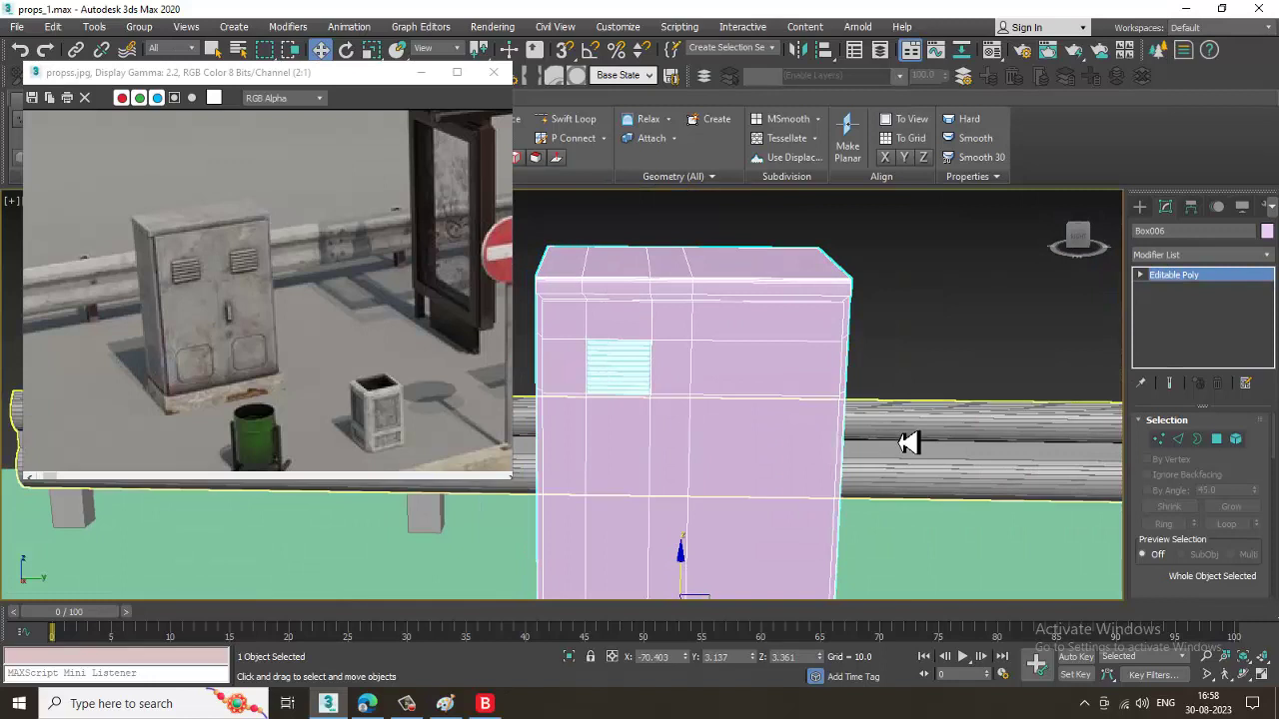
{"action": "scroll", "coordinate": [849, 372], "scroll_direction": "down", "scroll_amount": 4}
{"action": "scroll", "coordinate": [820, 380], "scroll_direction": "up", "scroll_amount": 3}
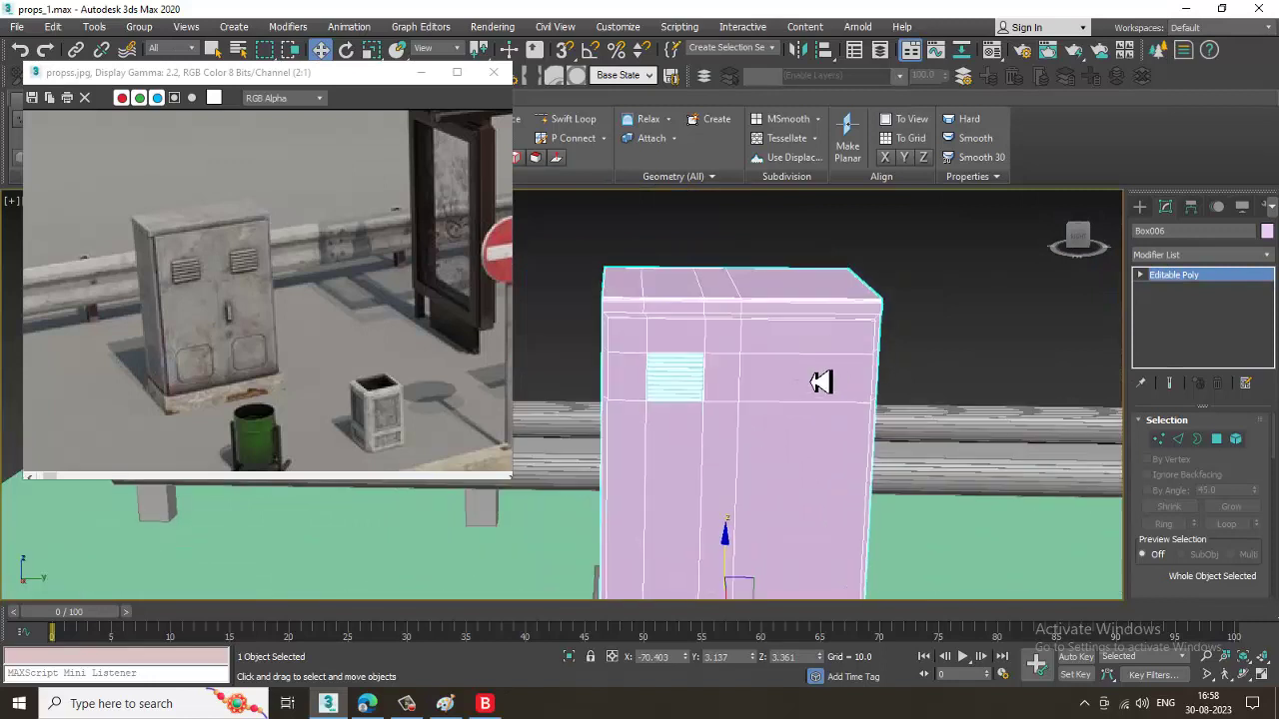
{"action": "left_click", "coordinate": [568, 119]}
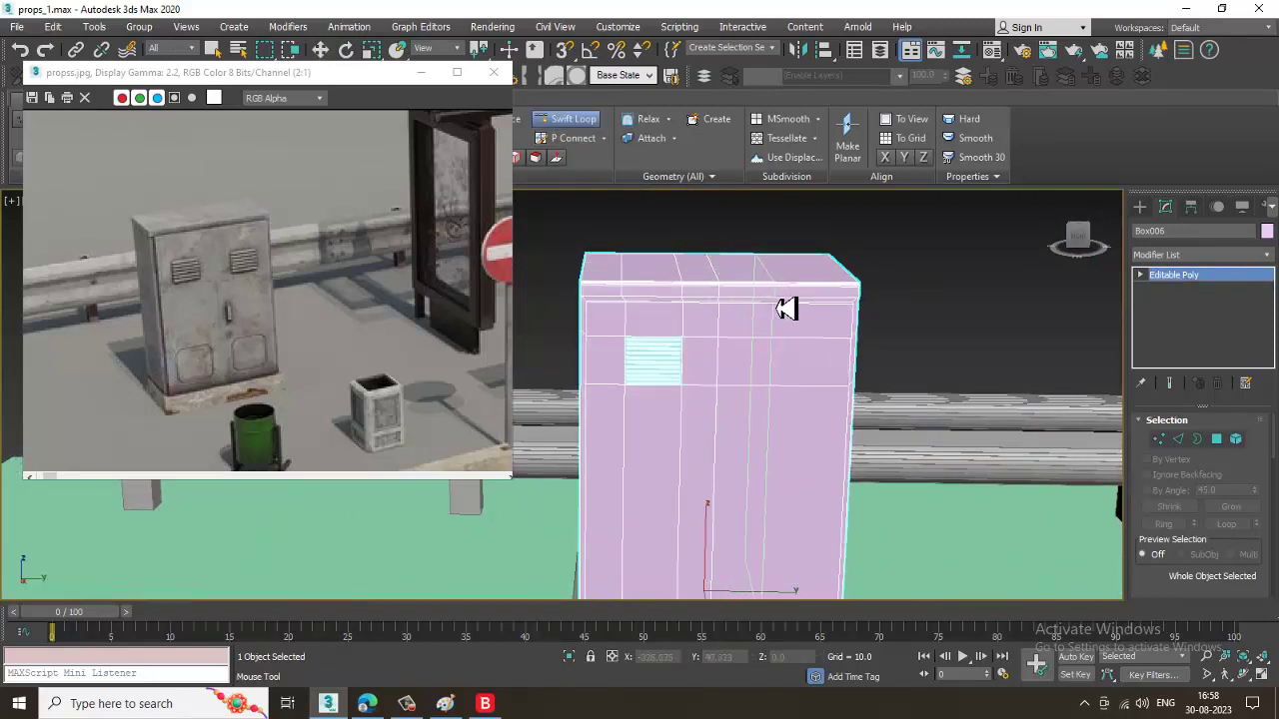
{"action": "scroll", "coordinate": [786, 310], "scroll_direction": "up", "scroll_amount": 2}
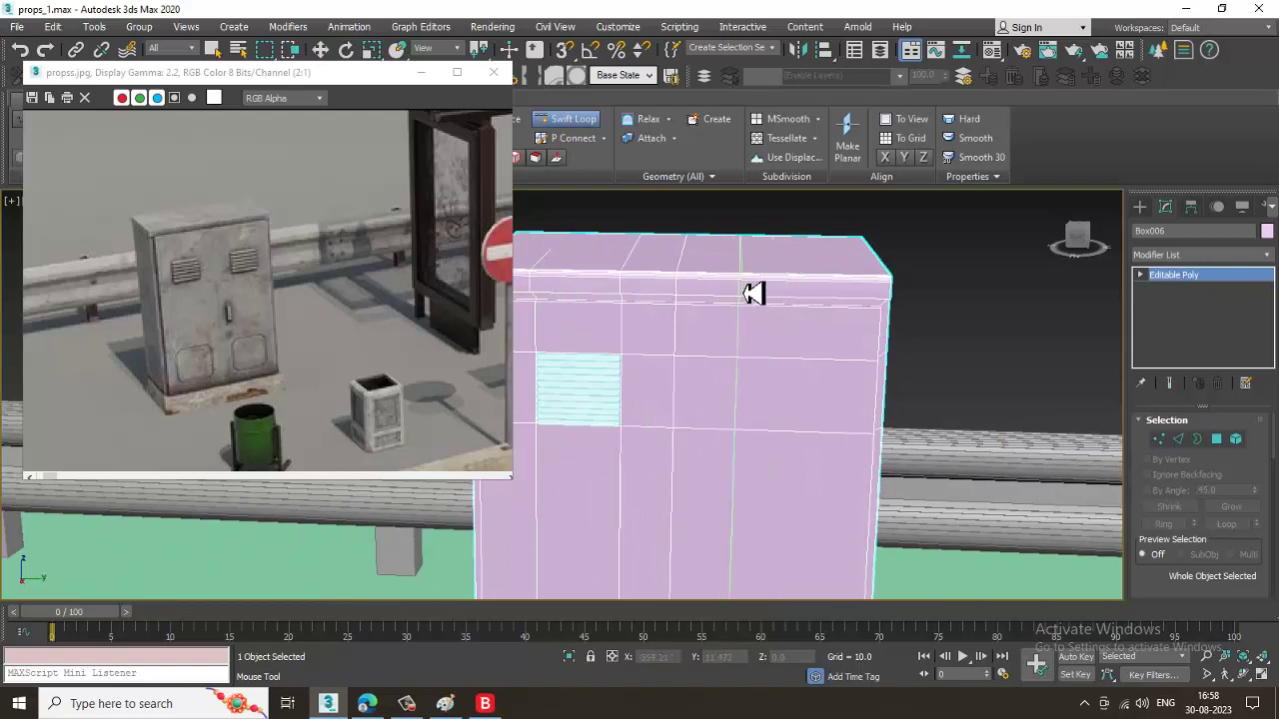
{"action": "left_click", "coordinate": [751, 292]}
{"action": "scroll", "coordinate": [848, 308], "scroll_direction": "down", "scroll_amount": 2}
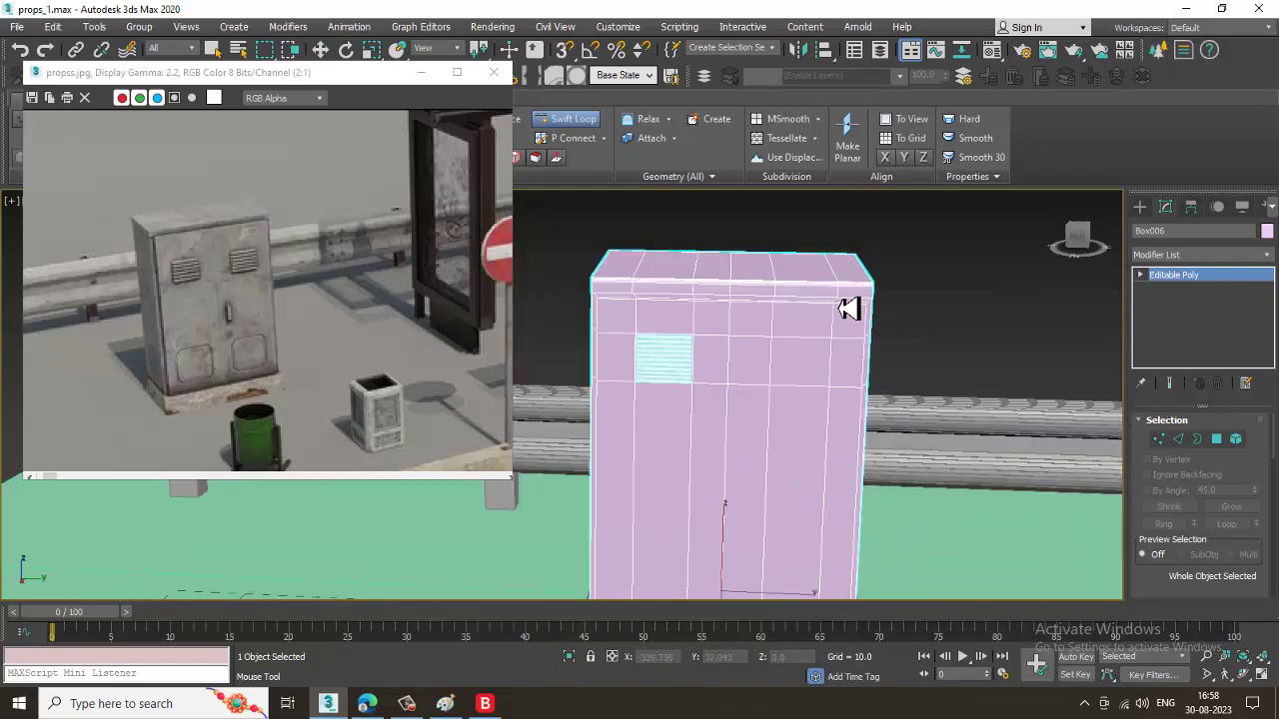
{"action": "key", "text": "w"}
Extrude the framed polygon on the second door inward with a height of -0.518 to make the second vent recess.
{"action": "scroll", "coordinate": [826, 354], "scroll_direction": "up", "scroll_amount": 2}
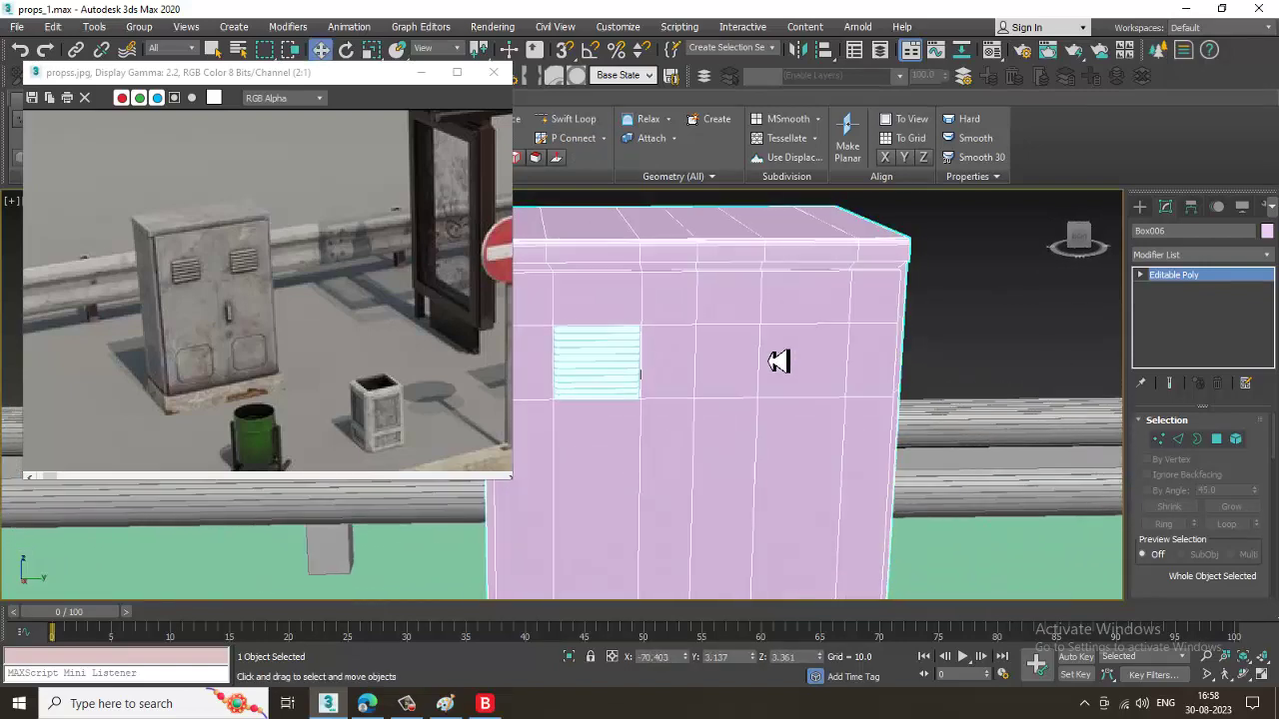
{"action": "key", "text": "4"}
{"action": "left_click", "coordinate": [808, 366]}
{"action": "middle_click_drag", "start_coordinate": [807, 366], "coordinate": [844, 397], "text": "alt"}
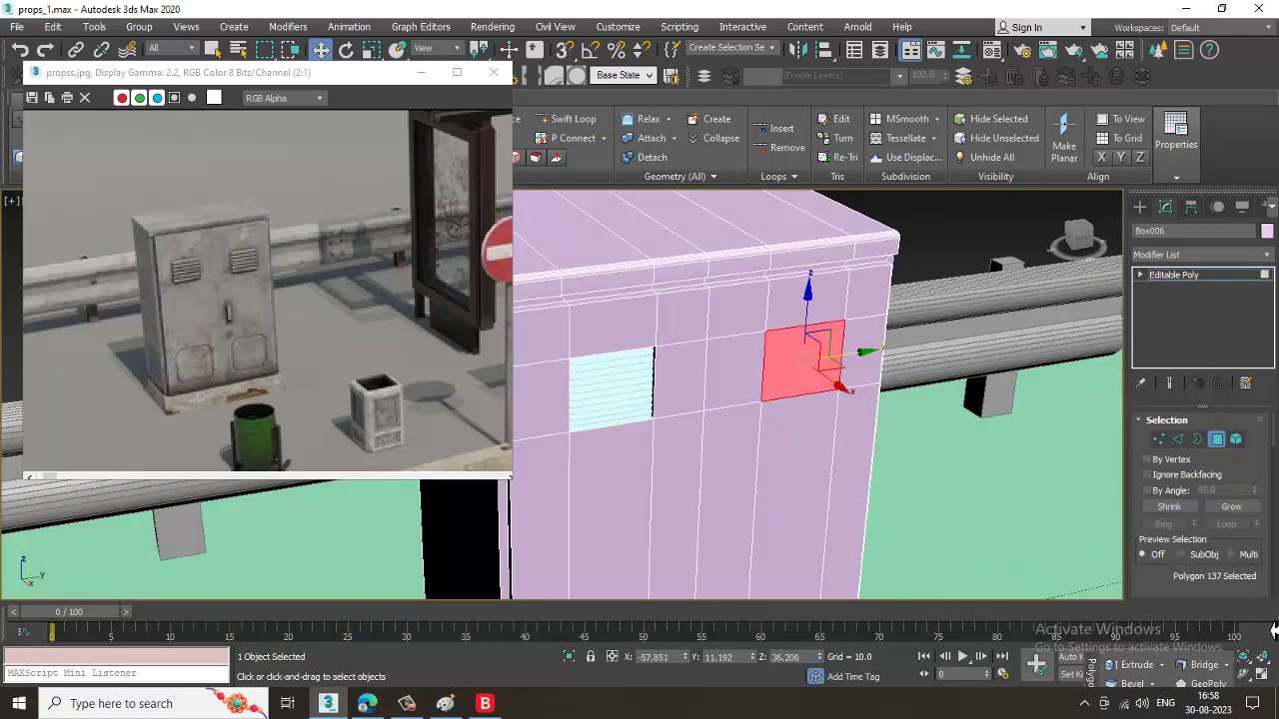
{"action": "scroll", "coordinate": [1166, 584], "scroll_direction": "down", "scroll_amount": 2}
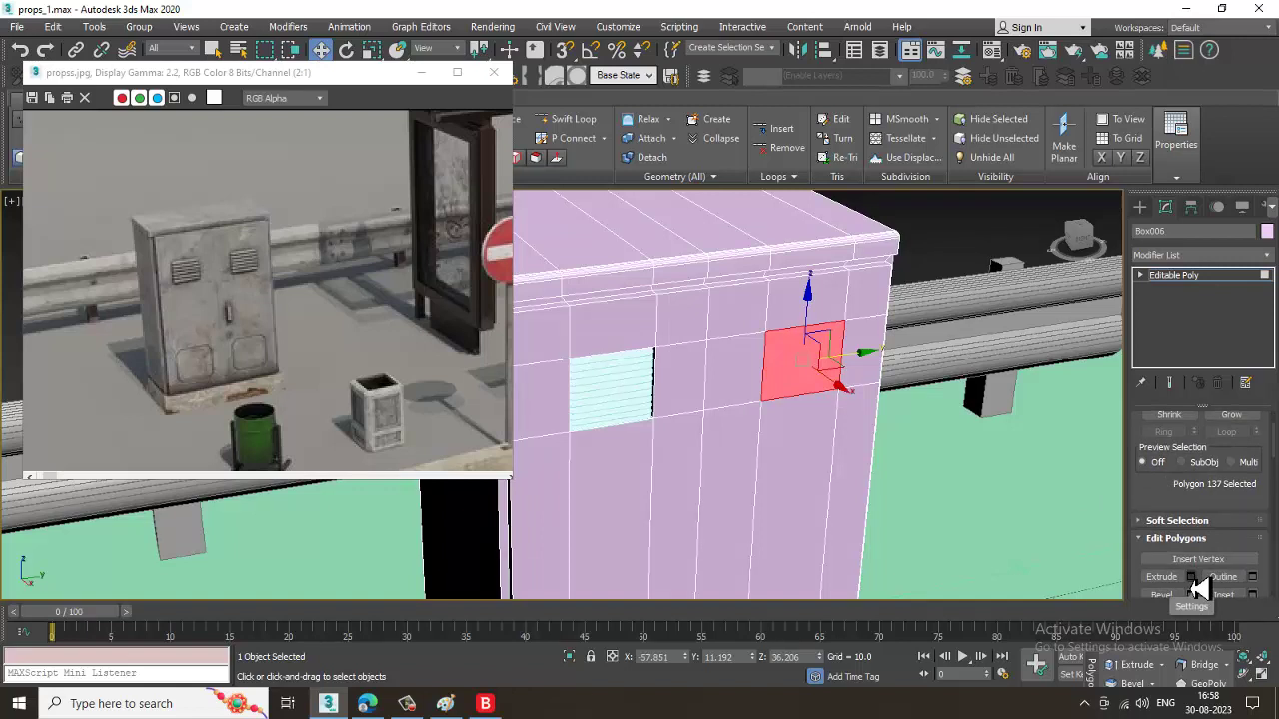
{"action": "left_click", "coordinate": [1192, 578]}
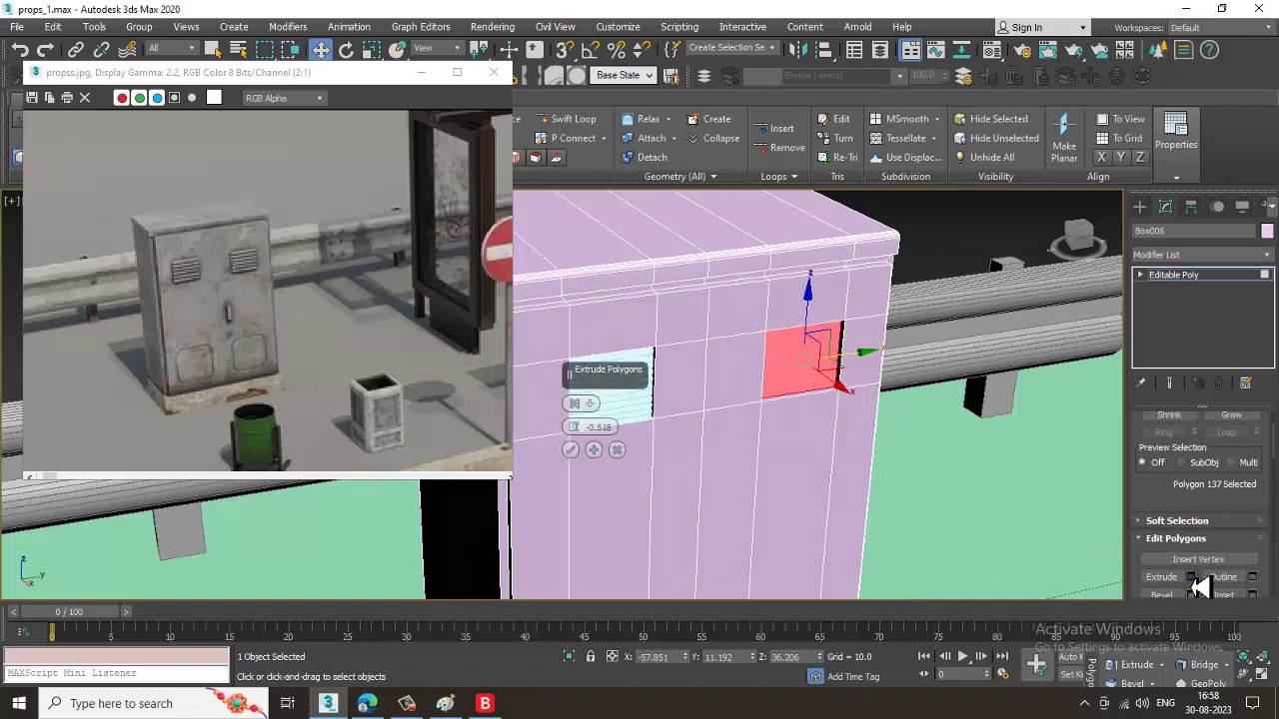
{"action": "left_click", "coordinate": [572, 450]}
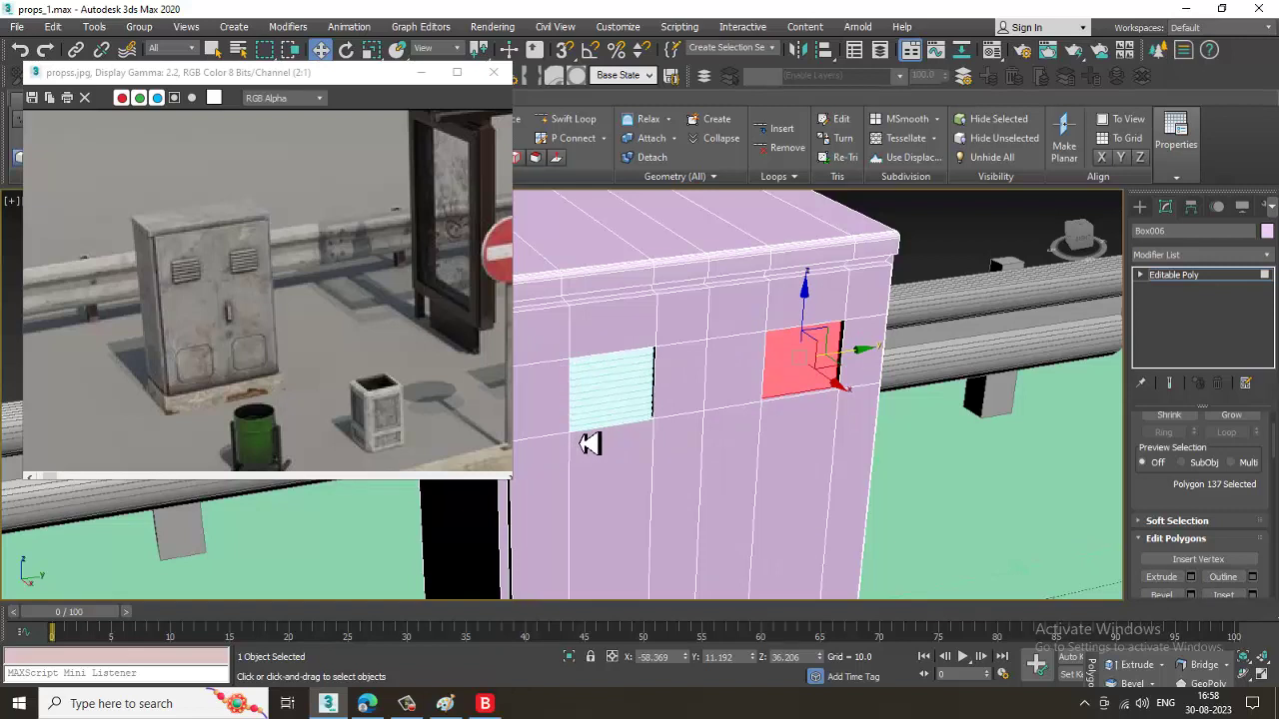
{"action": "left_click", "coordinate": [1213, 281]}
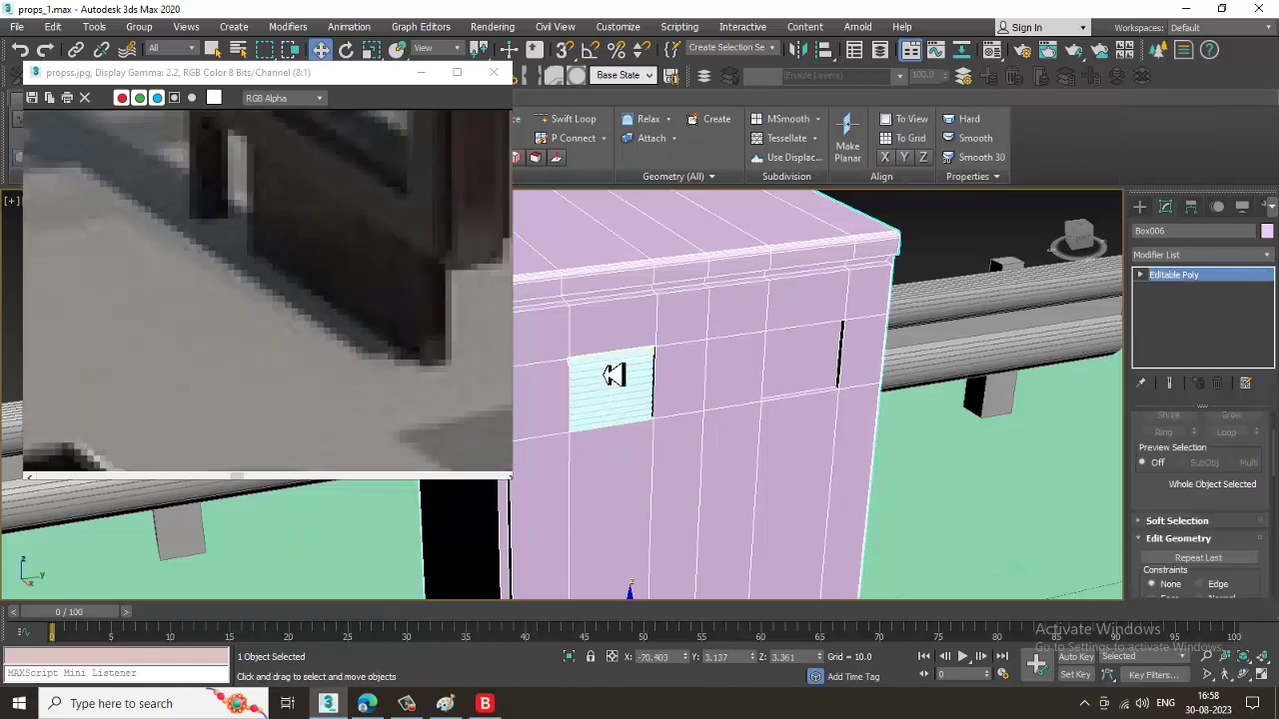
Select all eleven slats of the first vent and copy them once sideways along Y into the second door's vent recess.
{"action": "left_click", "coordinate": [655, 370]}
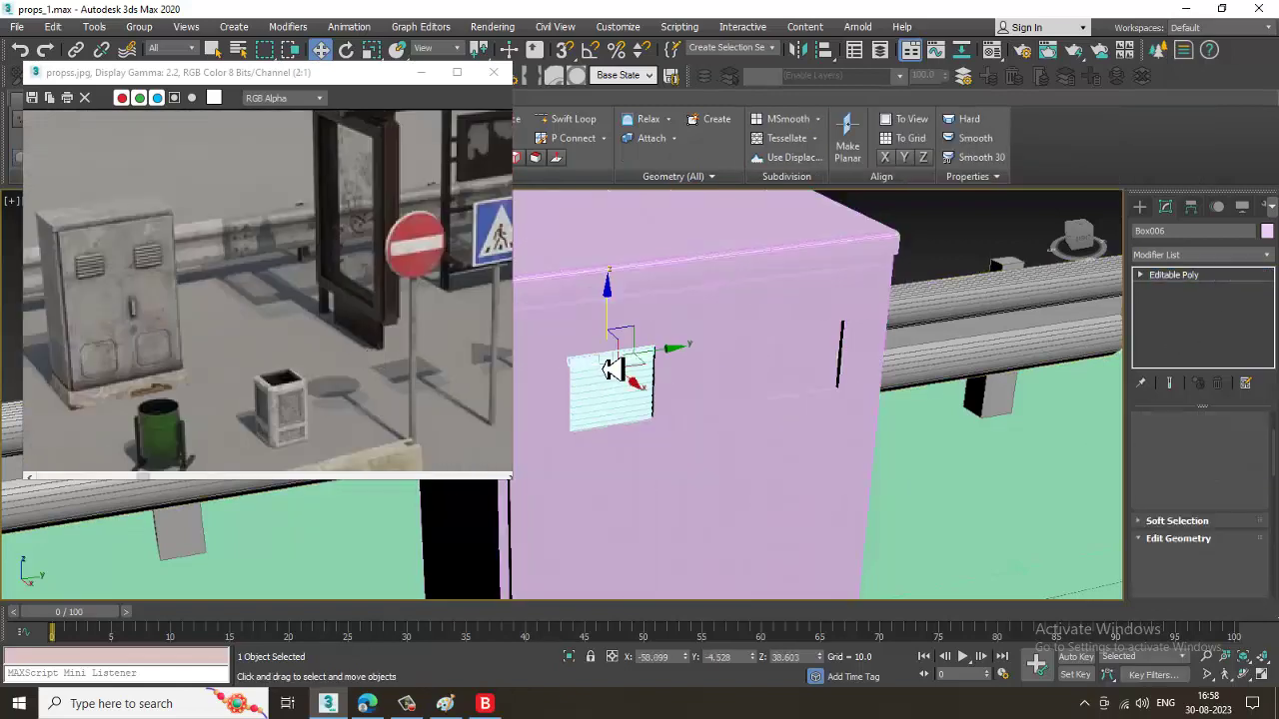
{"action": "key", "text": "z"}
{"action": "left_click", "coordinate": [597, 428], "text": "ctrl"}
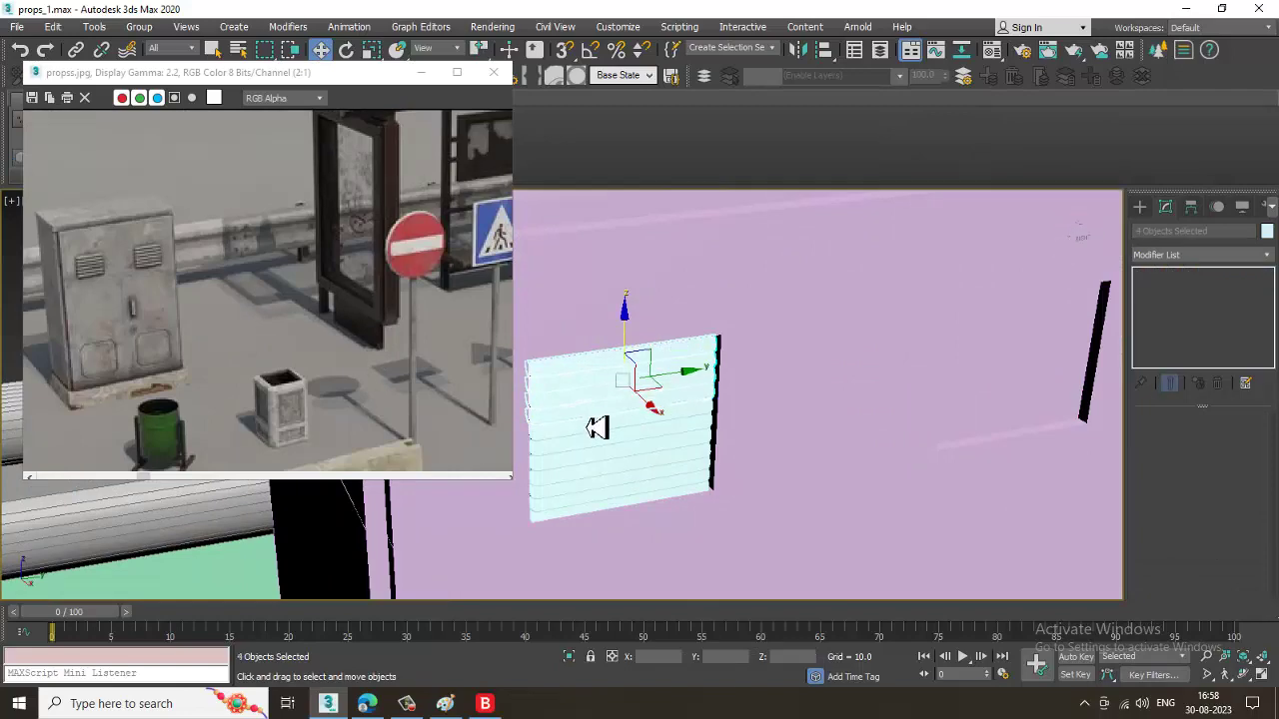
{"action": "left_click", "coordinate": [597, 444], "text": "ctrl"}
{"action": "left_click", "coordinate": [598, 464], "text": "ctrl"}
{"action": "left_click", "coordinate": [597, 476], "text": "ctrl"}
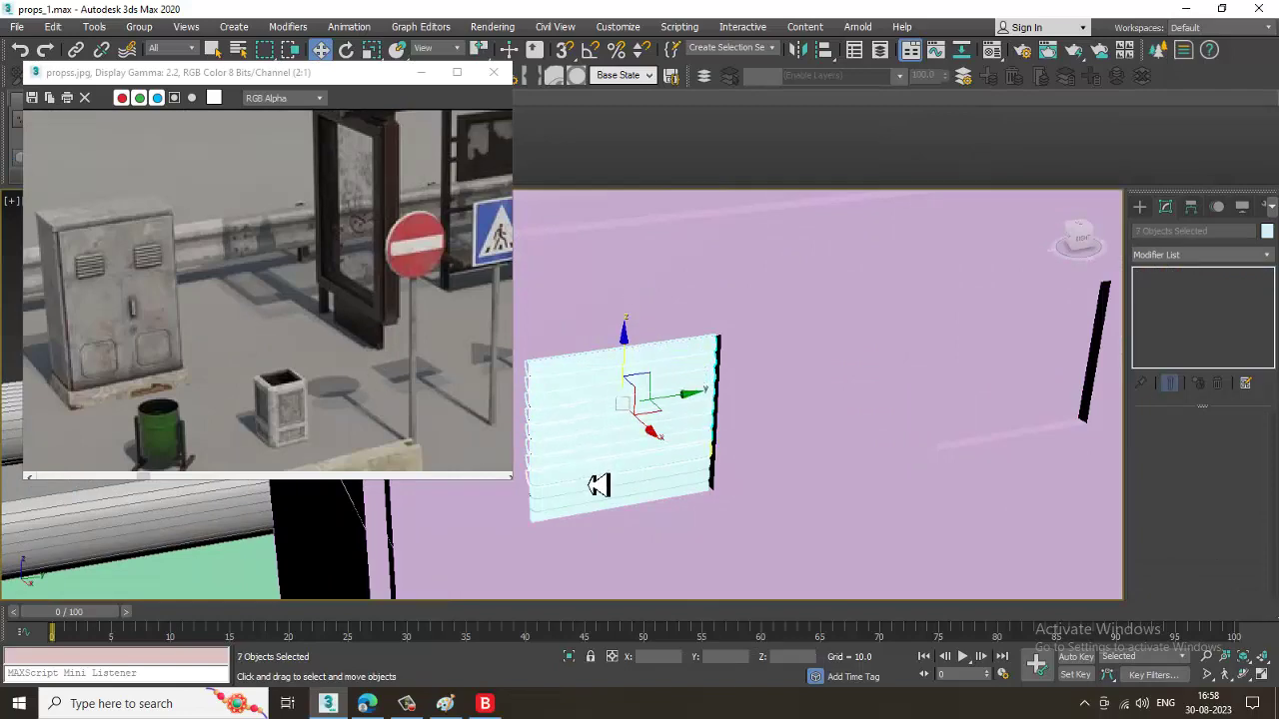
{"action": "left_click", "coordinate": [597, 484], "text": "ctrl"}
{"action": "left_click", "coordinate": [600, 500], "text": "ctrl"}
{"action": "left_click", "coordinate": [600, 511], "text": "ctrl"}
{"action": "left_click", "coordinate": [601, 522], "text": "ctrl"}
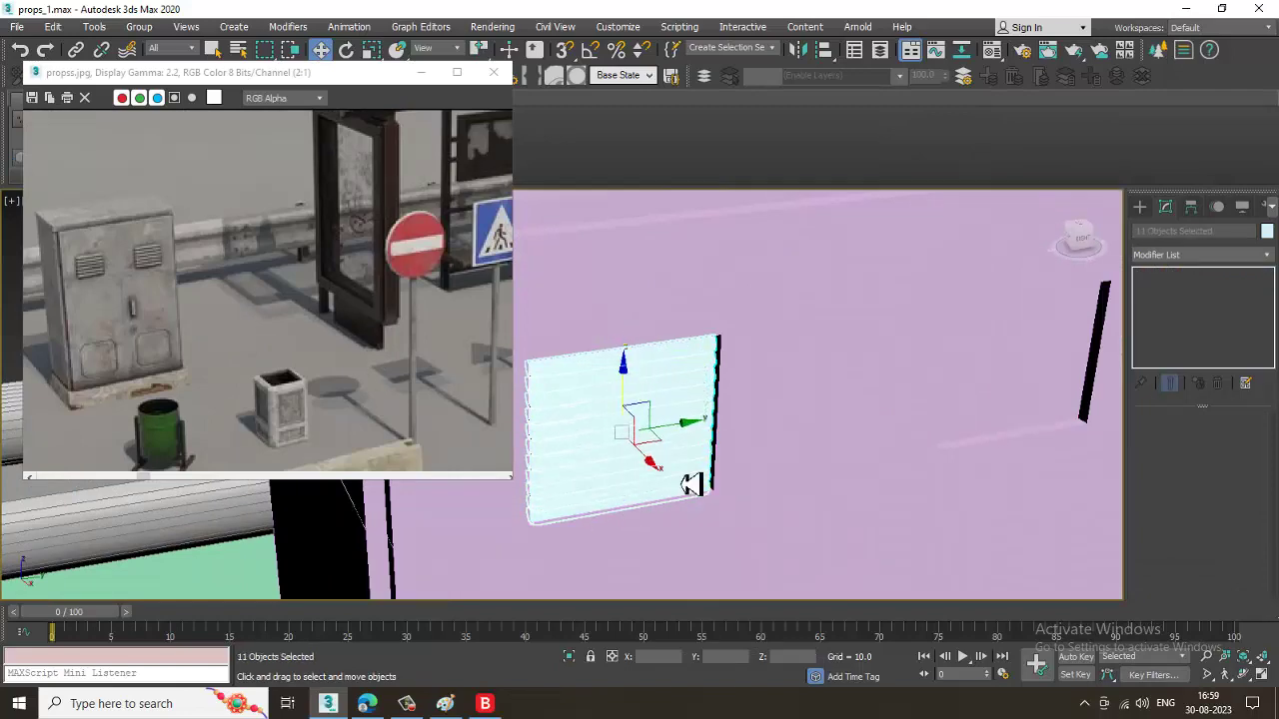
{"action": "scroll", "coordinate": [700, 469], "scroll_direction": "down", "scroll_amount": 4}
{"action": "mouse_move", "coordinate": [626, 443]}
{"action": "left_mouse_down", "text": "shift"}
{"action": "mouse_move", "coordinate": [882, 437]}
{"action": "mouse_move", "coordinate": [826, 433]}
{"action": "mouse_move", "coordinate": [839, 436]}
{"action": "left_mouse_up", "text": "shift"}
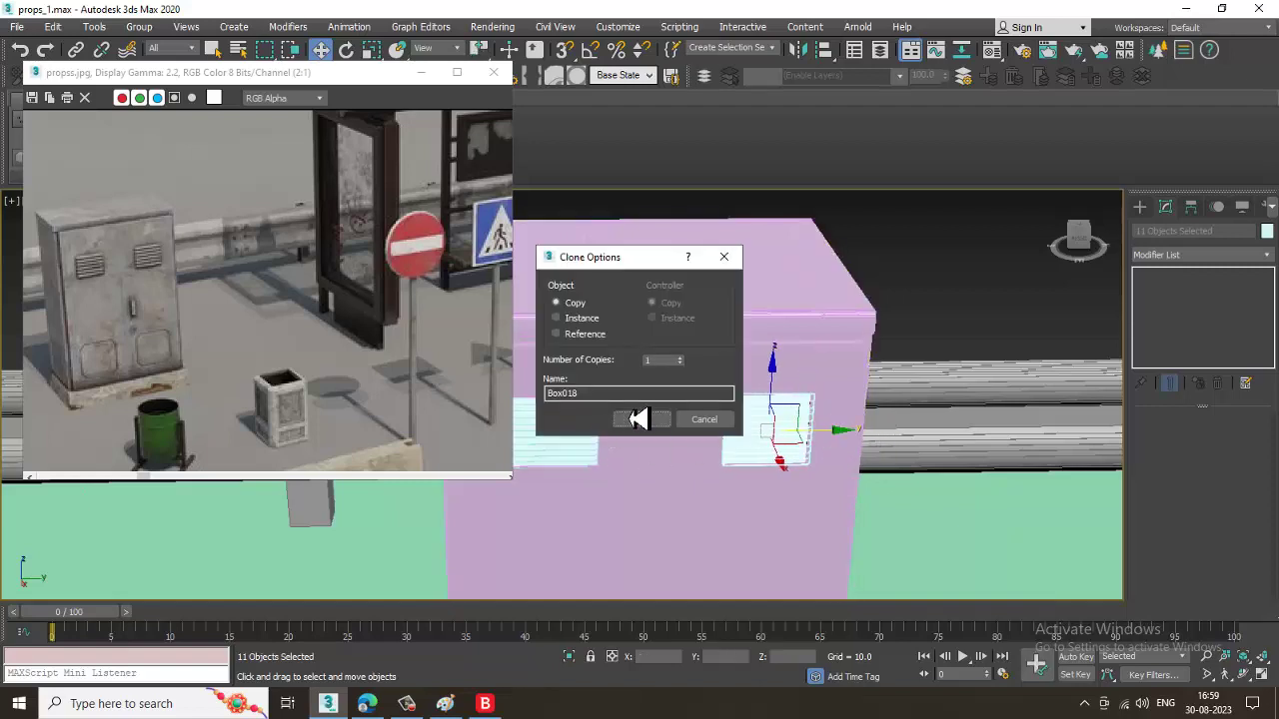
{"action": "left_click", "coordinate": [642, 420]}
{"action": "scroll", "coordinate": [730, 427], "scroll_direction": "up", "scroll_amount": 4}
{"action": "scroll", "coordinate": [770, 428], "scroll_direction": "down", "scroll_amount": 2}
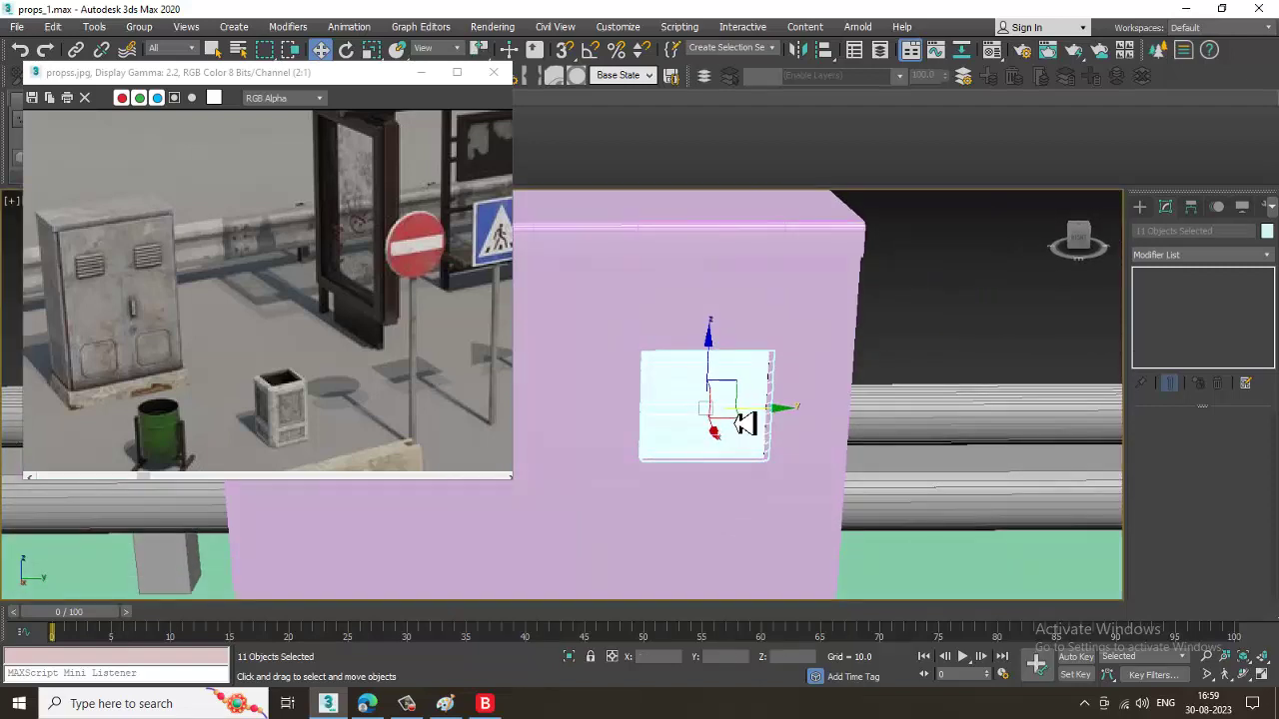
{"action": "scroll", "coordinate": [746, 414], "scroll_direction": "down", "scroll_amount": 3}
{"action": "middle_click_drag", "start_coordinate": [777, 373], "coordinate": [776, 399], "text": "alt"}
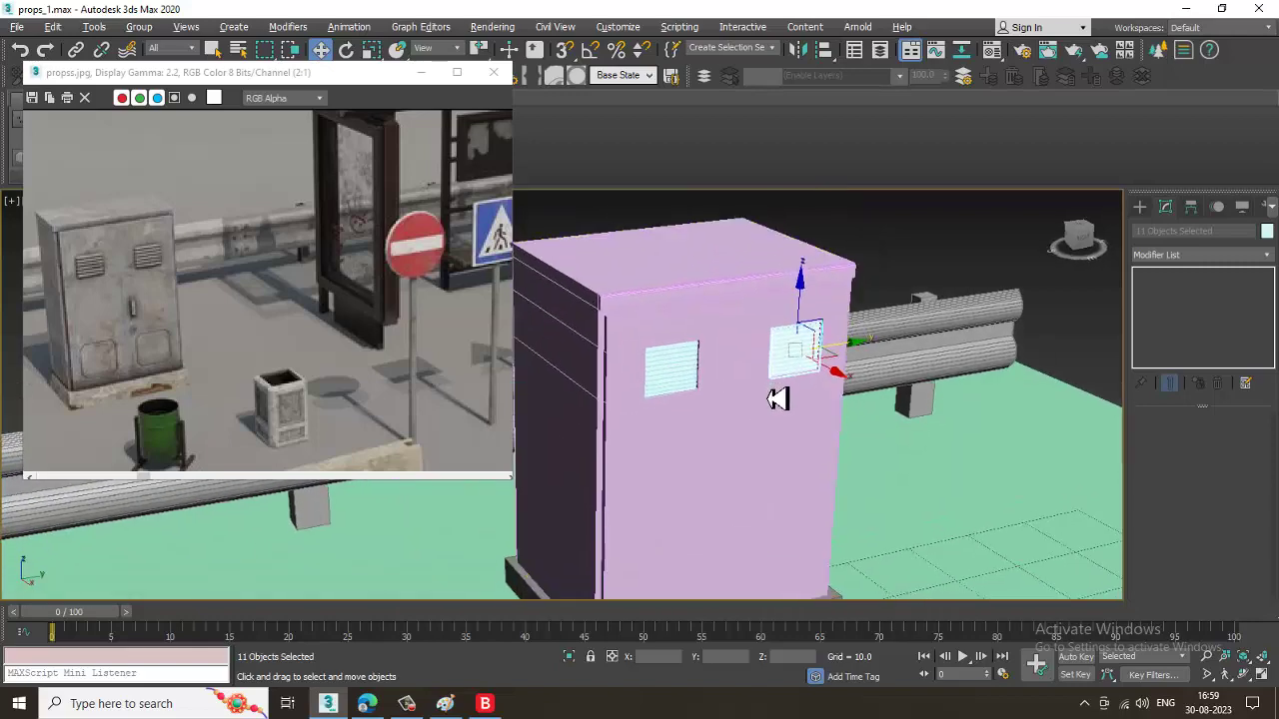
In the Front view, draw an open Line profile for the door handle along the cabinet's front face, bulging out about 0.8, with Enable In Viewport off.
{"action": "key", "text": "alt+w"}
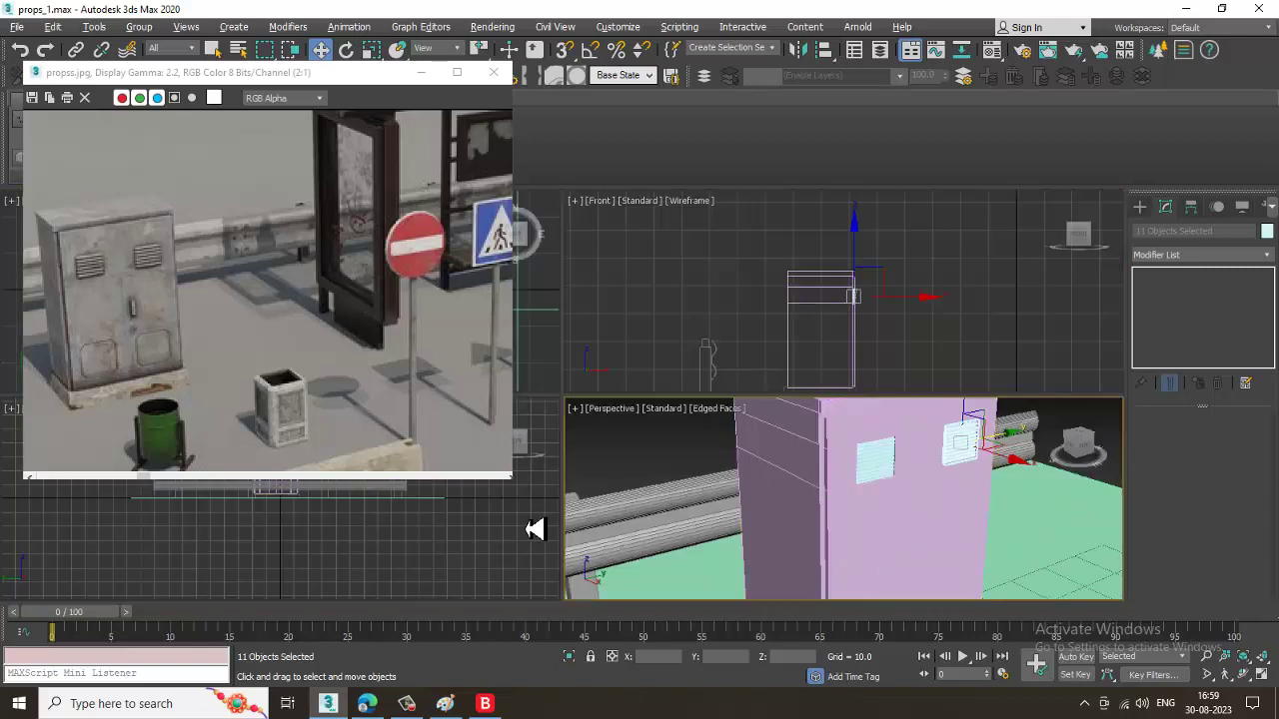
{"action": "key", "text": "alt+w"}
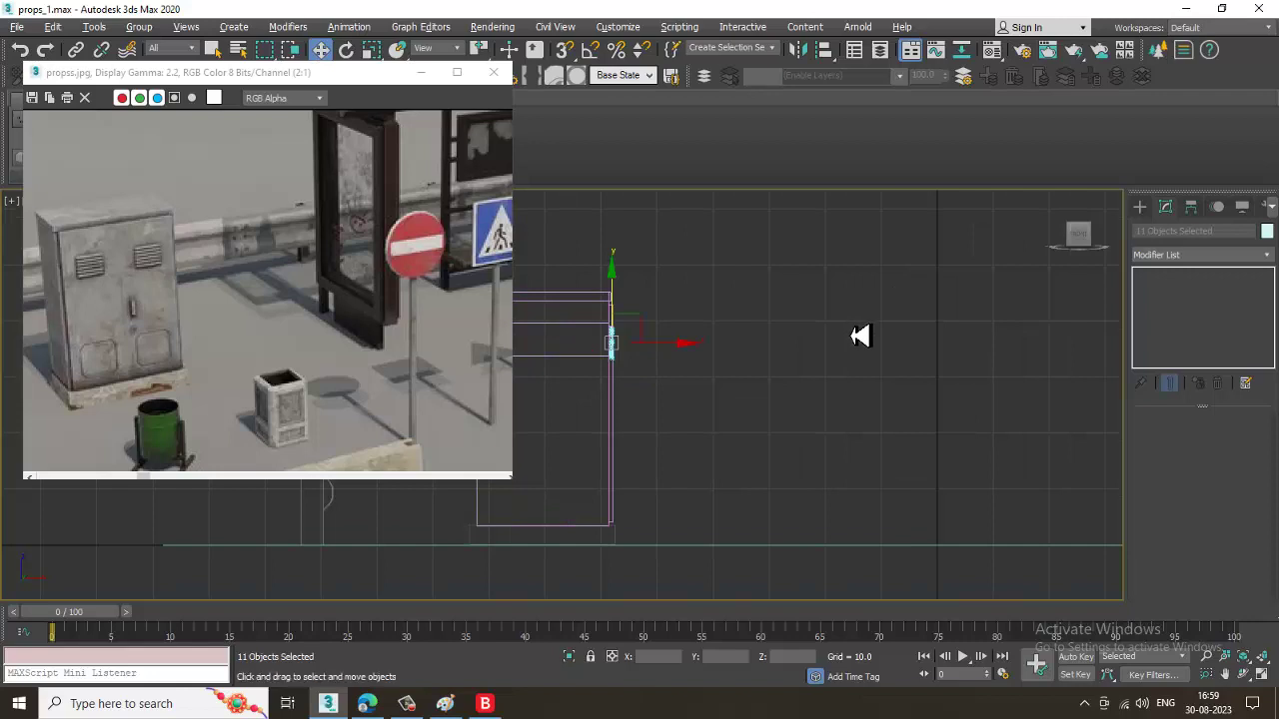
{"action": "middle_click_drag", "start_coordinate": [725, 402], "coordinate": [826, 402]}
{"action": "left_click", "coordinate": [412, 703]}
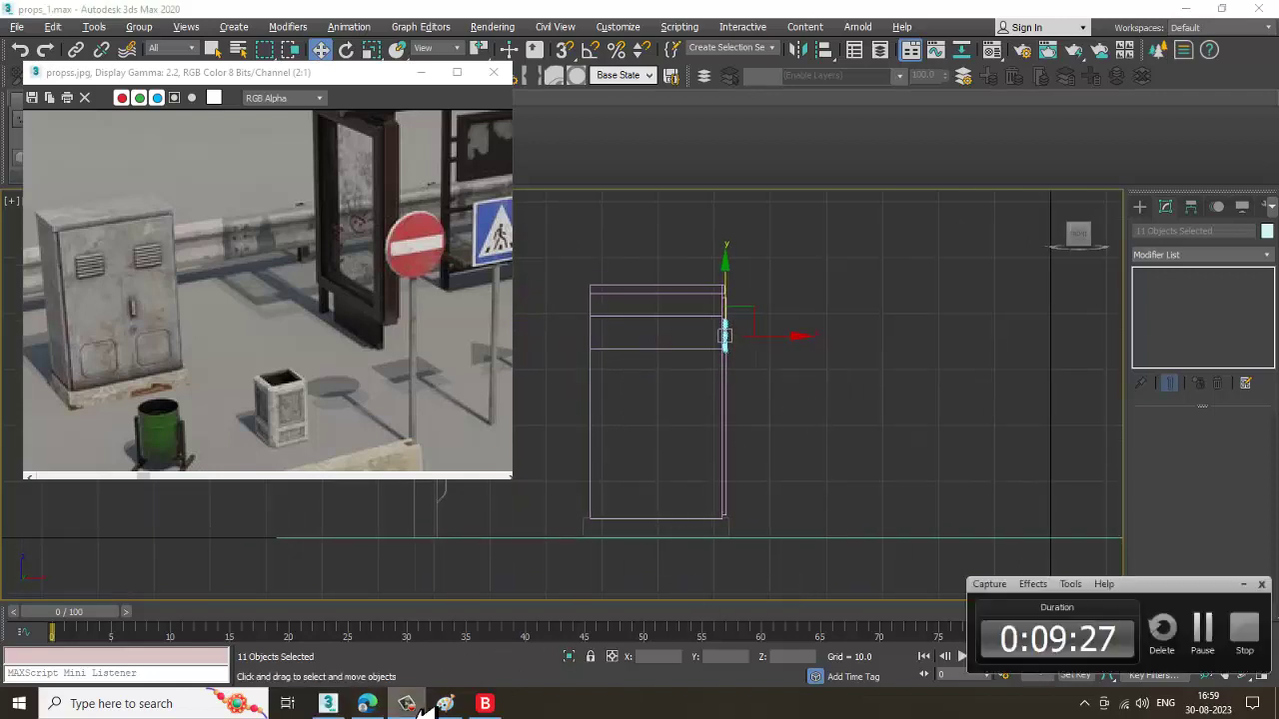
{"action": "left_click", "coordinate": [419, 703]}
{"action": "left_click", "coordinate": [1141, 207]}
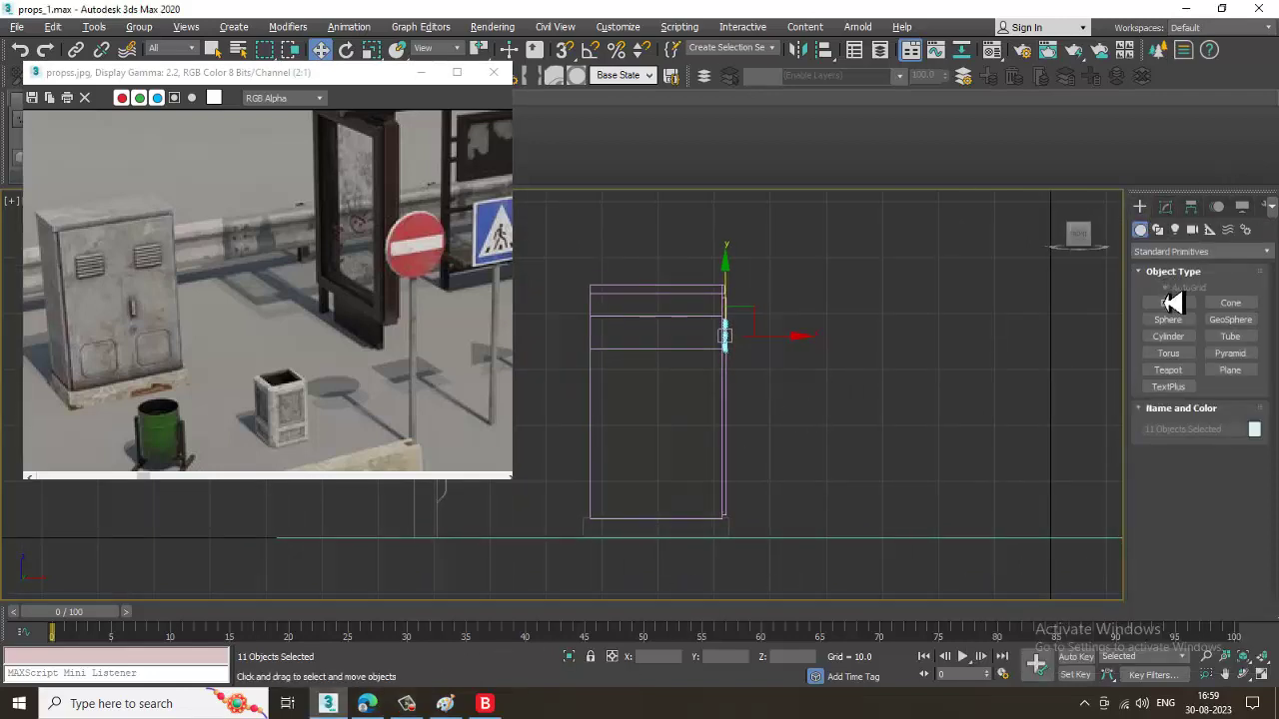
{"action": "left_click", "coordinate": [1158, 229]}
{"action": "left_click", "coordinate": [1169, 316]}
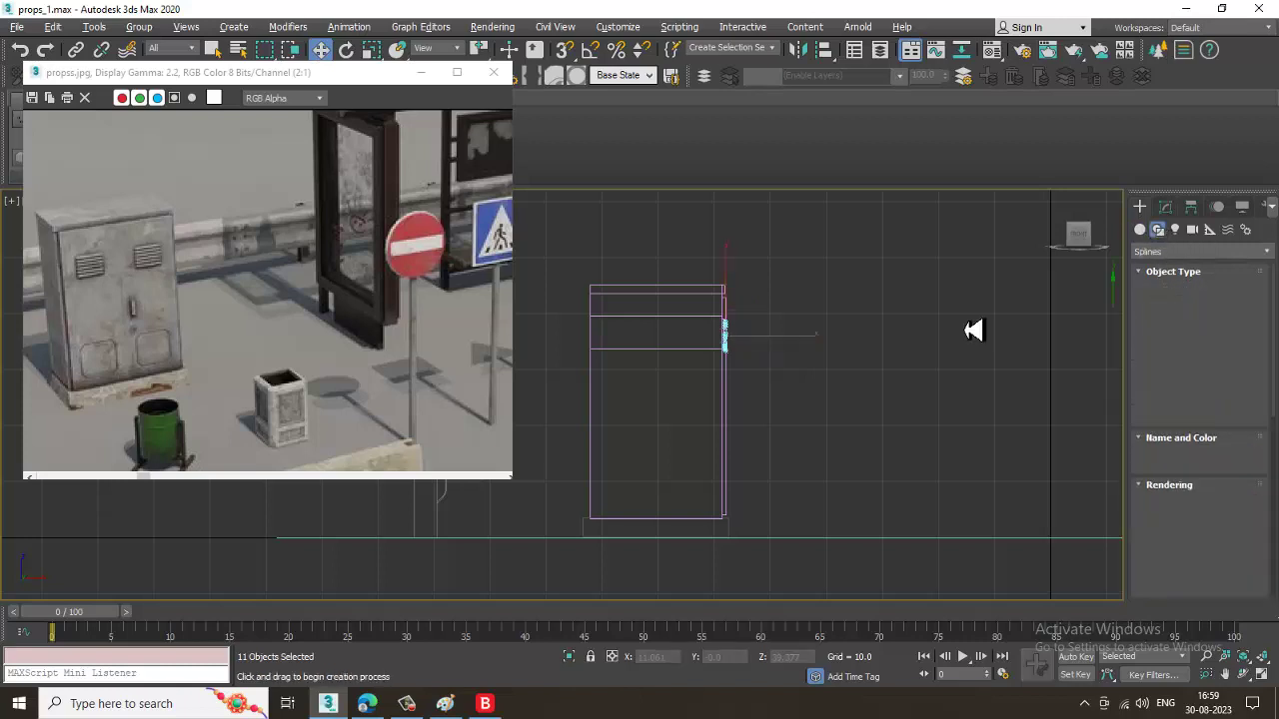
{"action": "scroll", "coordinate": [830, 372], "scroll_direction": "up", "scroll_amount": 2}
{"action": "middle_click_drag", "start_coordinate": [830, 372], "coordinate": [875, 345]}
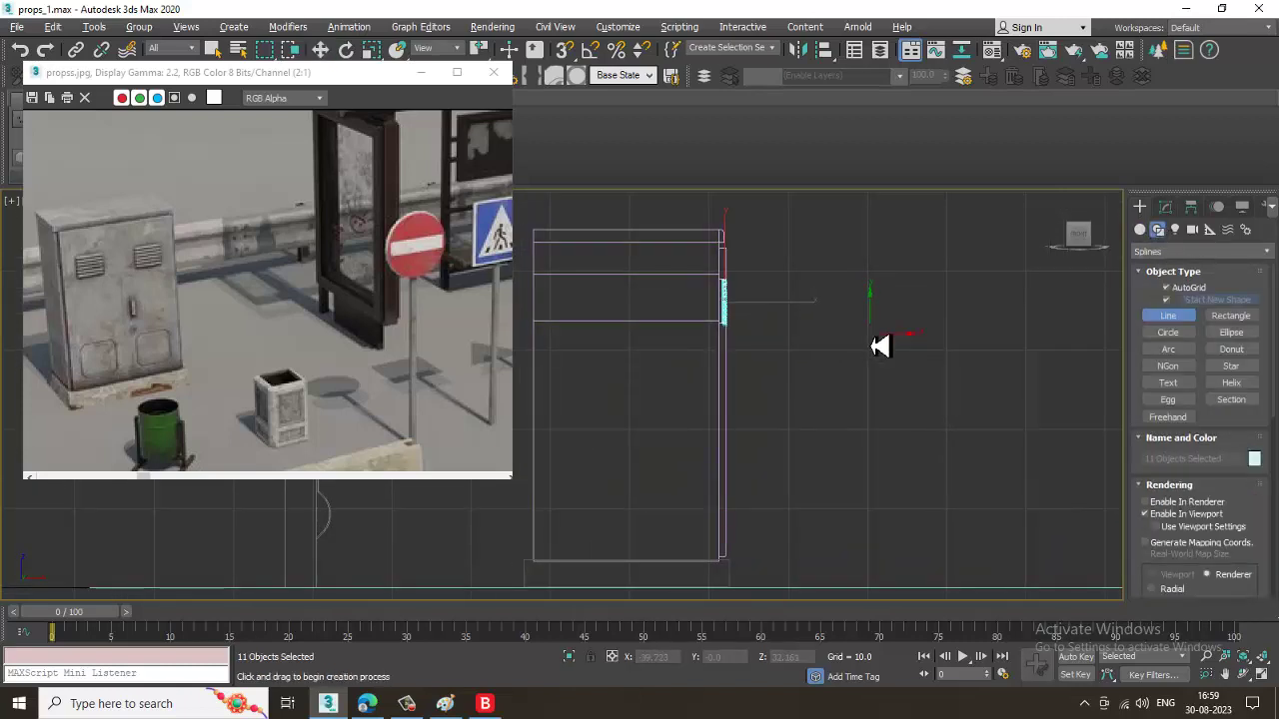
{"action": "scroll", "coordinate": [763, 423], "scroll_direction": "up", "scroll_amount": 2}
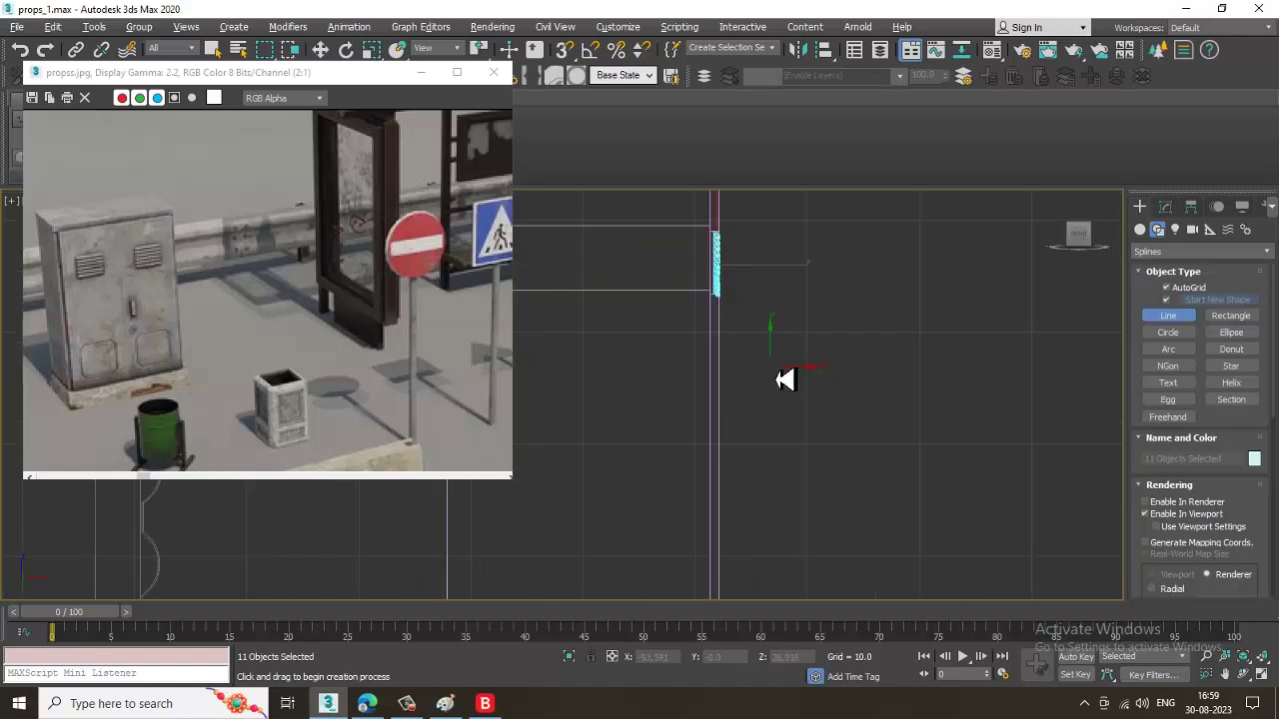
{"action": "left_click", "coordinate": [1145, 514]}
{"action": "middle_click_drag", "start_coordinate": [815, 414], "coordinate": [882, 372]}
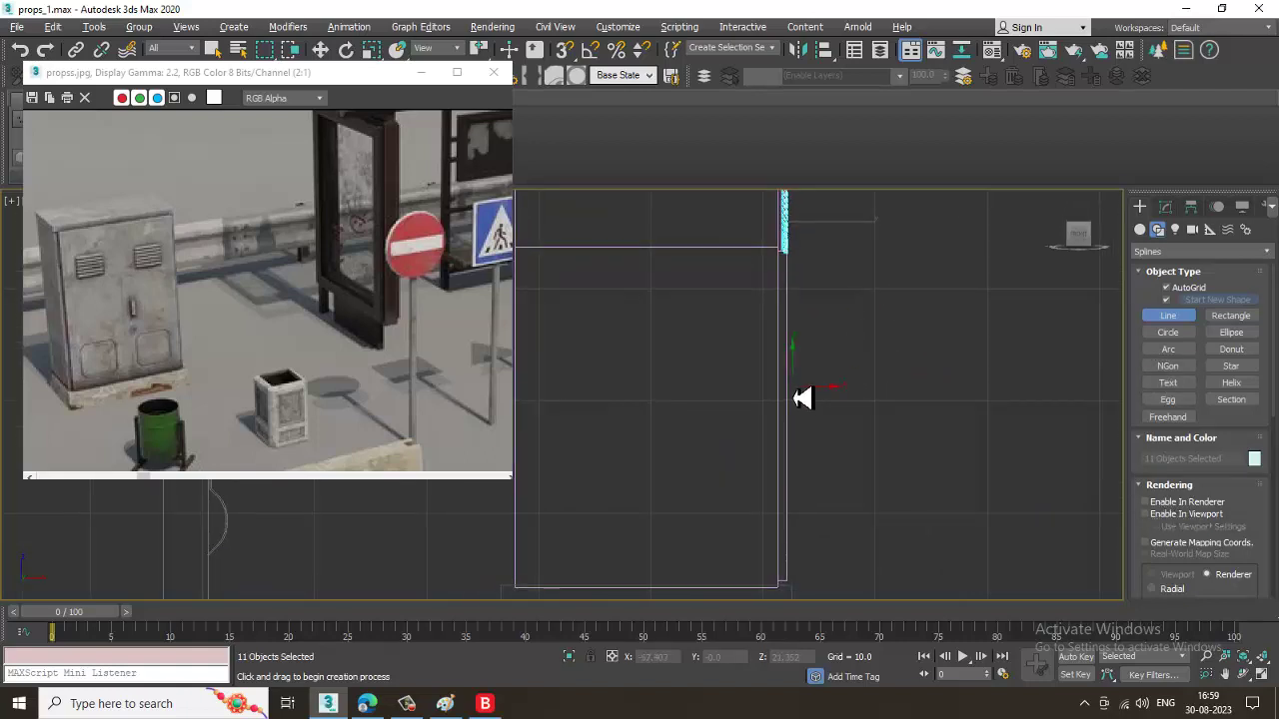
{"action": "middle_click_drag", "start_coordinate": [776, 390], "coordinate": [796, 388]}
{"action": "scroll", "coordinate": [799, 385], "scroll_direction": "up", "scroll_amount": 2}
{"action": "left_click", "coordinate": [806, 356]}
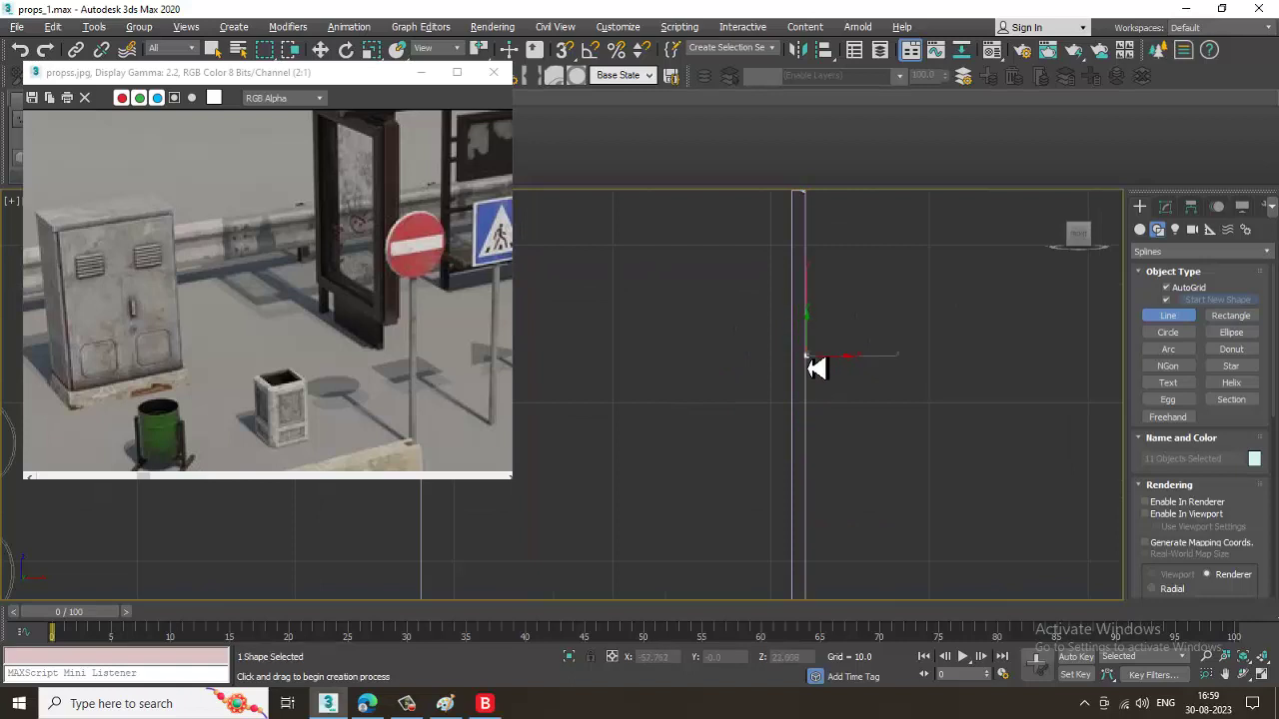
{"action": "left_click", "coordinate": [807, 358]}
{"action": "left_click", "coordinate": [807, 376]}
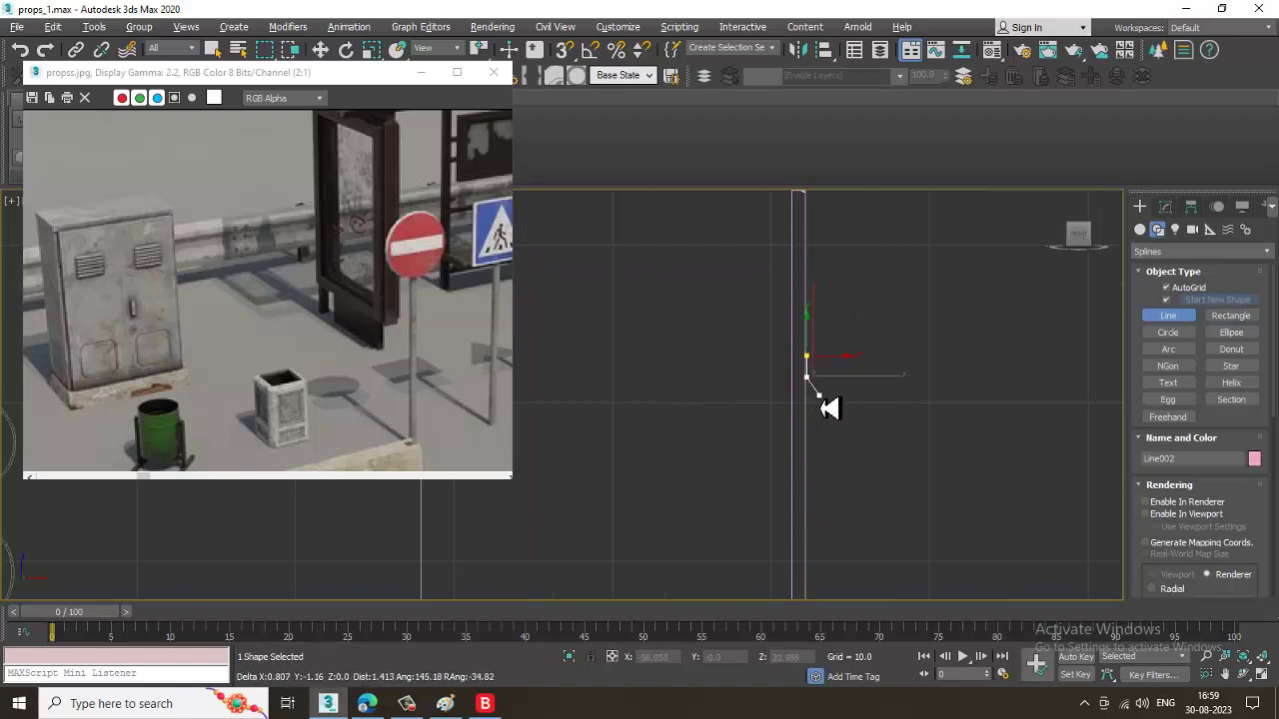
{"action": "left_click", "coordinate": [820, 397]}
{"action": "left_click", "coordinate": [819, 469]}
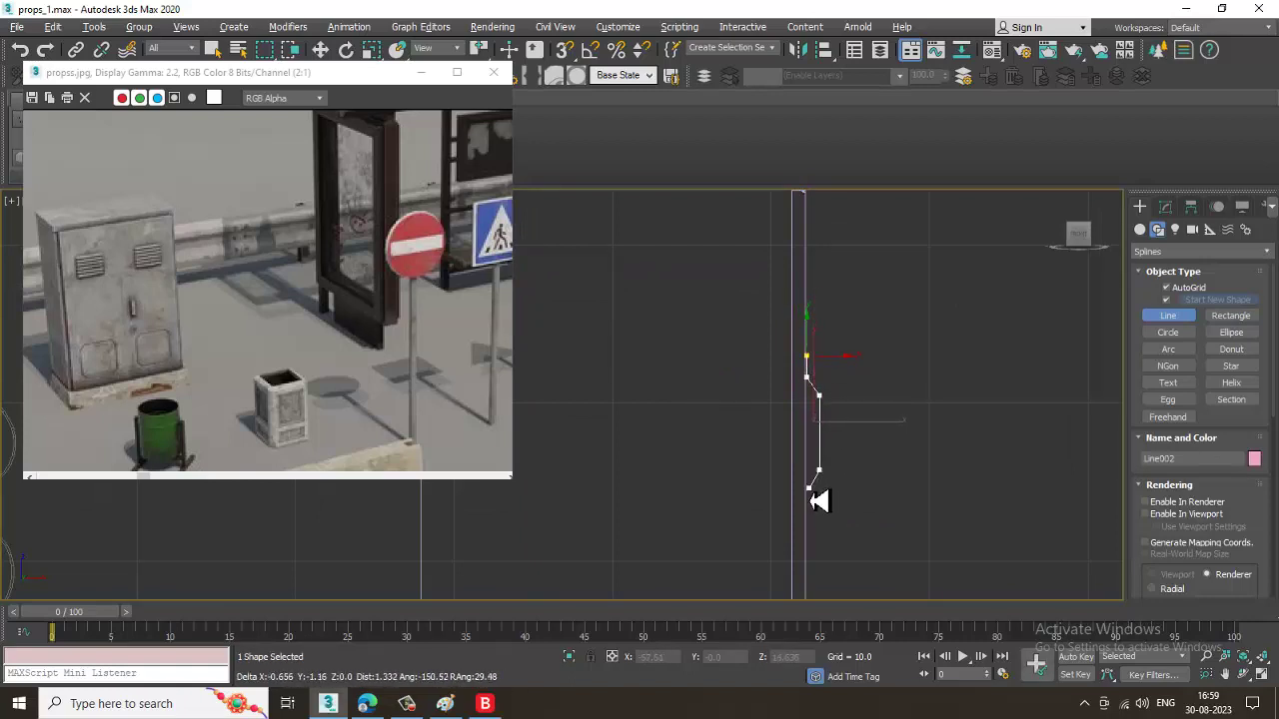
{"action": "left_click", "coordinate": [808, 489]}
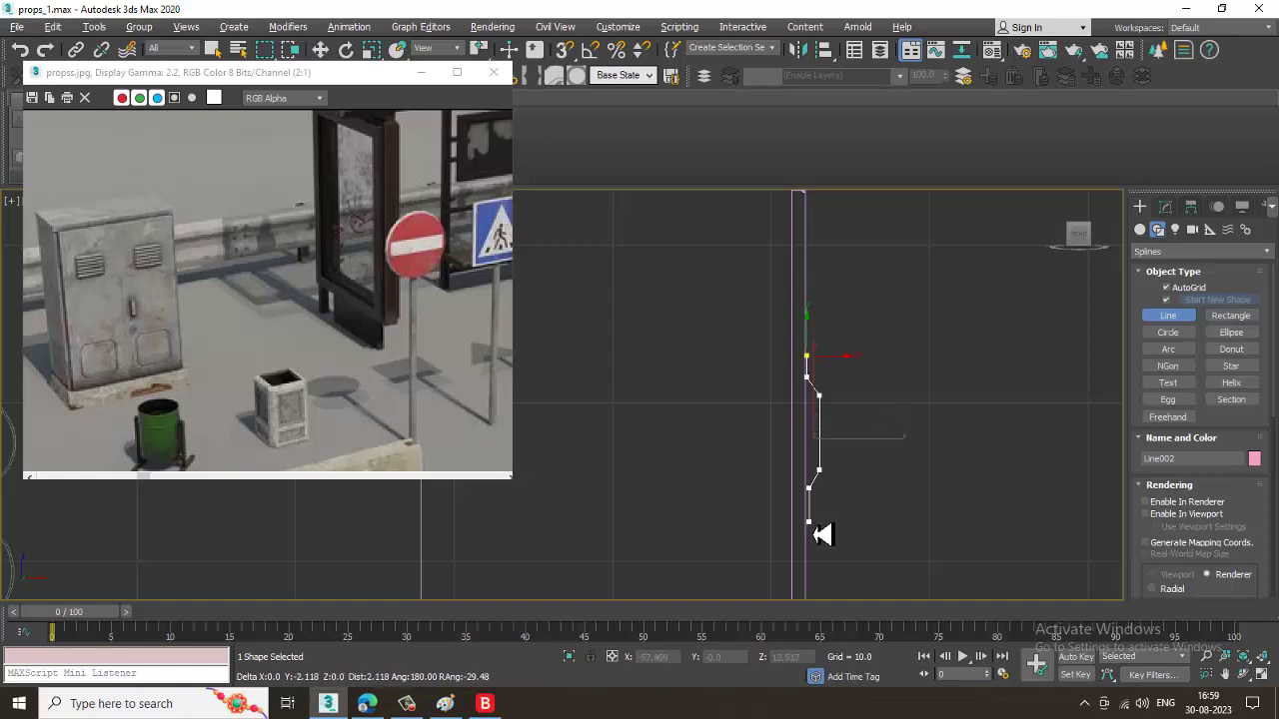
{"action": "left_click", "coordinate": [808, 521], "text": "shift"}
{"action": "right_click", "coordinate": [808, 520], "text": "shift"}
Align the profile's two lower vertices horizontally with its upper end, and shift all vertices outward from the cabinet face by about 0.17.
{"action": "key", "text": "w"}
{"action": "middle_click_drag", "start_coordinate": [877, 392], "coordinate": [896, 316]}
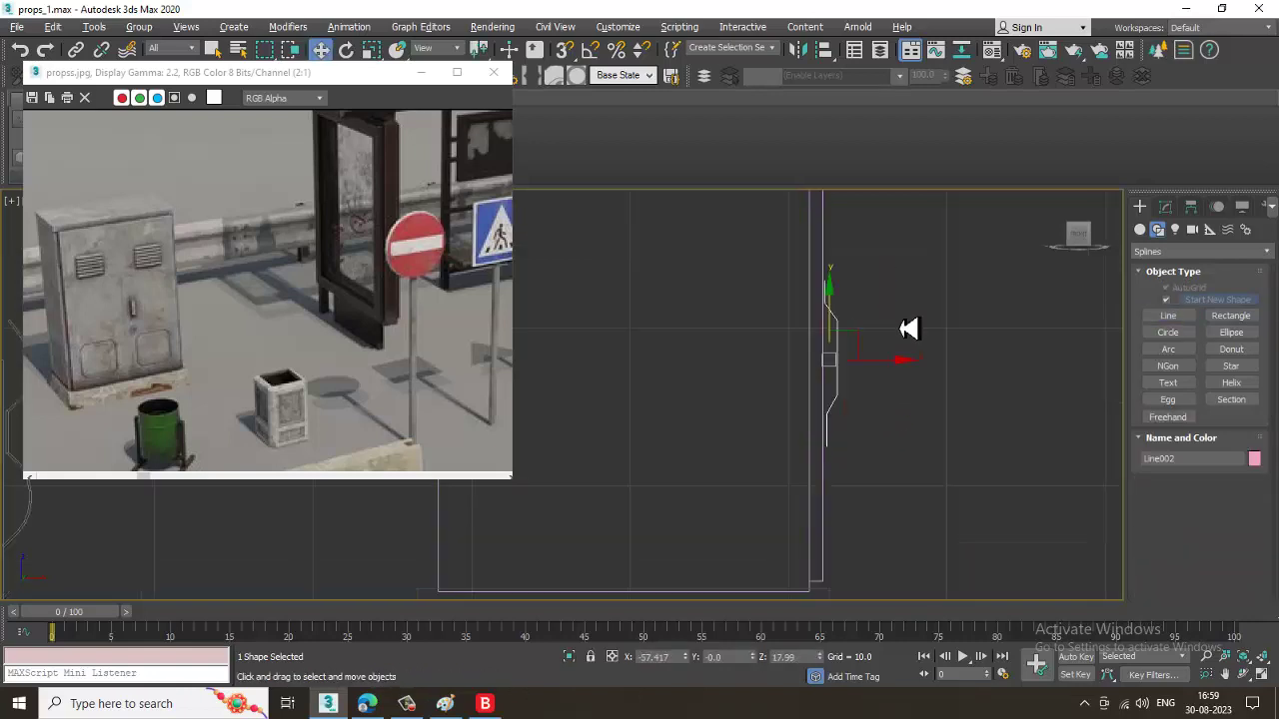
{"action": "scroll", "coordinate": [879, 375], "scroll_direction": "up", "scroll_amount": 2}
{"action": "key", "text": "1"}
{"action": "left_click_drag", "start_coordinate": [813, 512], "coordinate": [813, 504]}
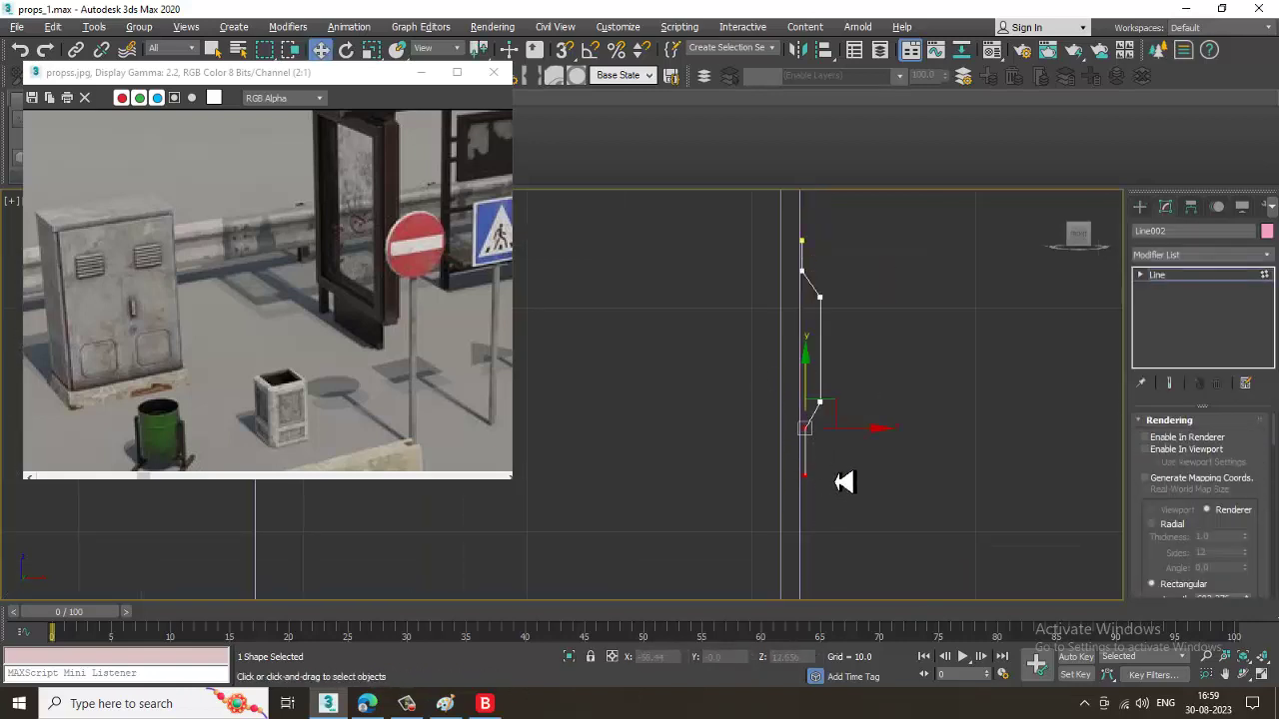
{"action": "left_click_drag", "start_coordinate": [867, 440], "coordinate": [866, 440]}
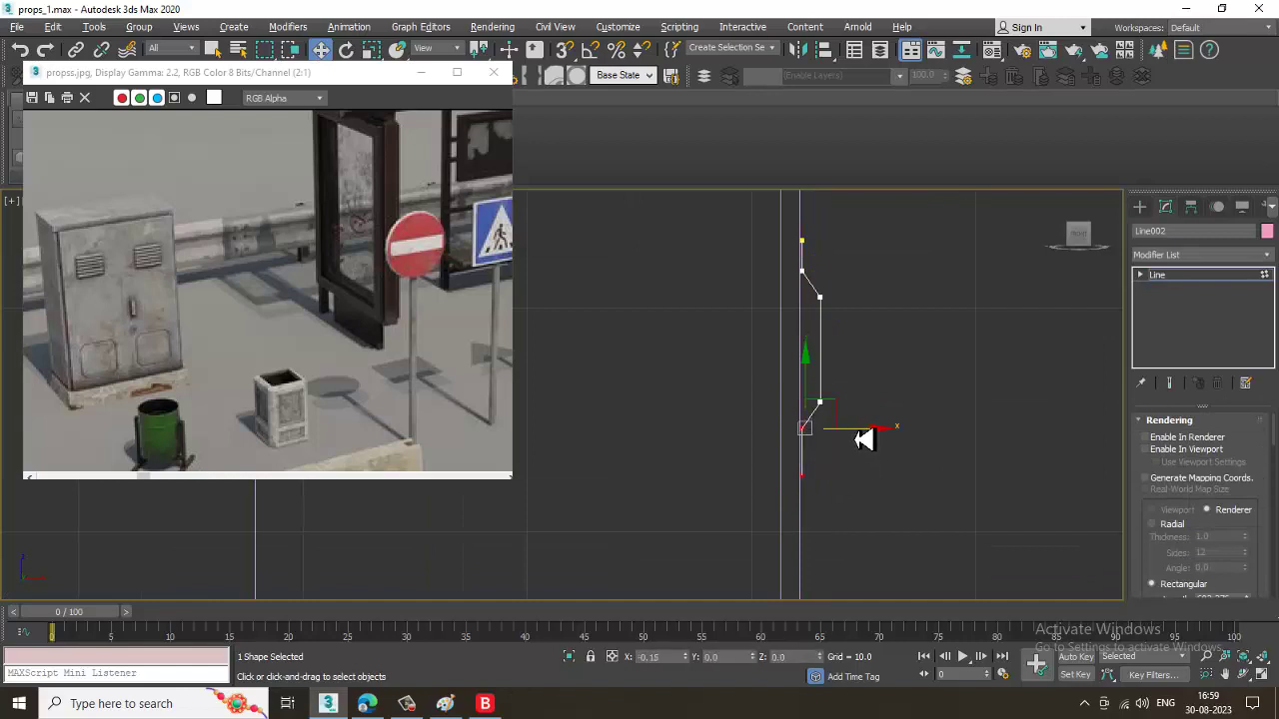
{"action": "middle_click_drag", "start_coordinate": [809, 235], "coordinate": [806, 294]}
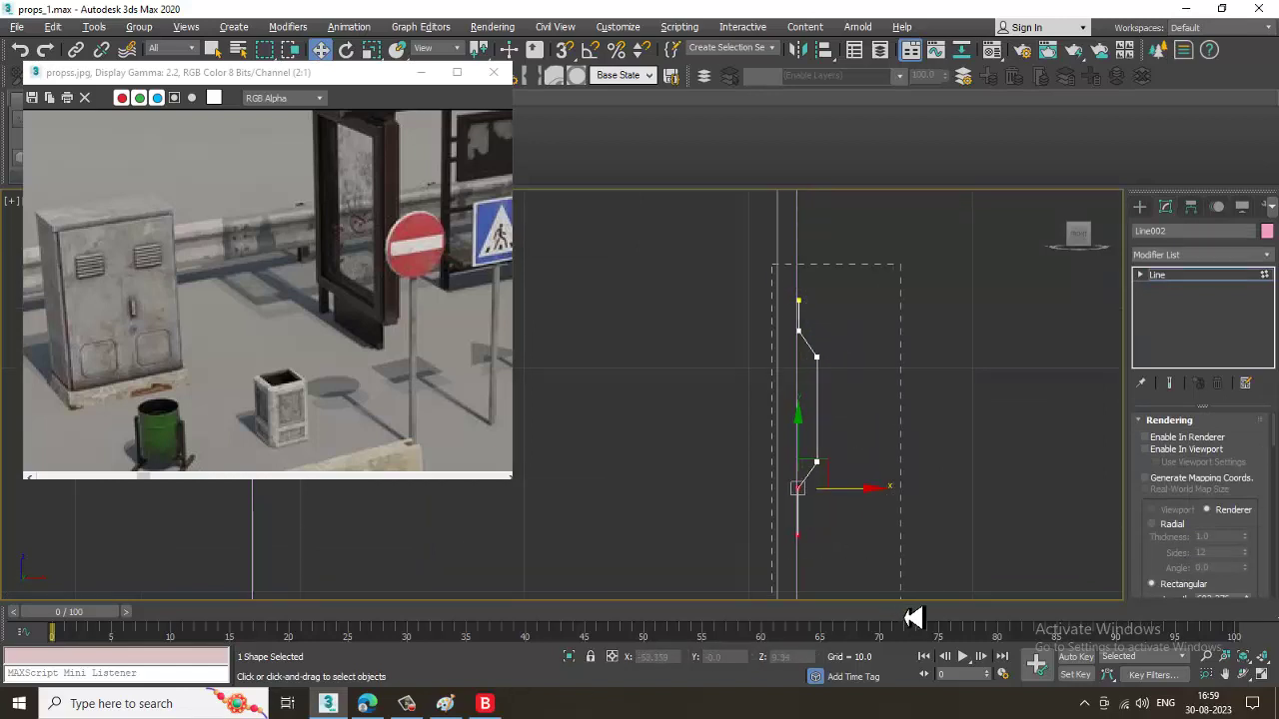
{"action": "left_click_drag", "start_coordinate": [905, 617], "coordinate": [902, 610]}
{"action": "left_click", "coordinate": [857, 314]}
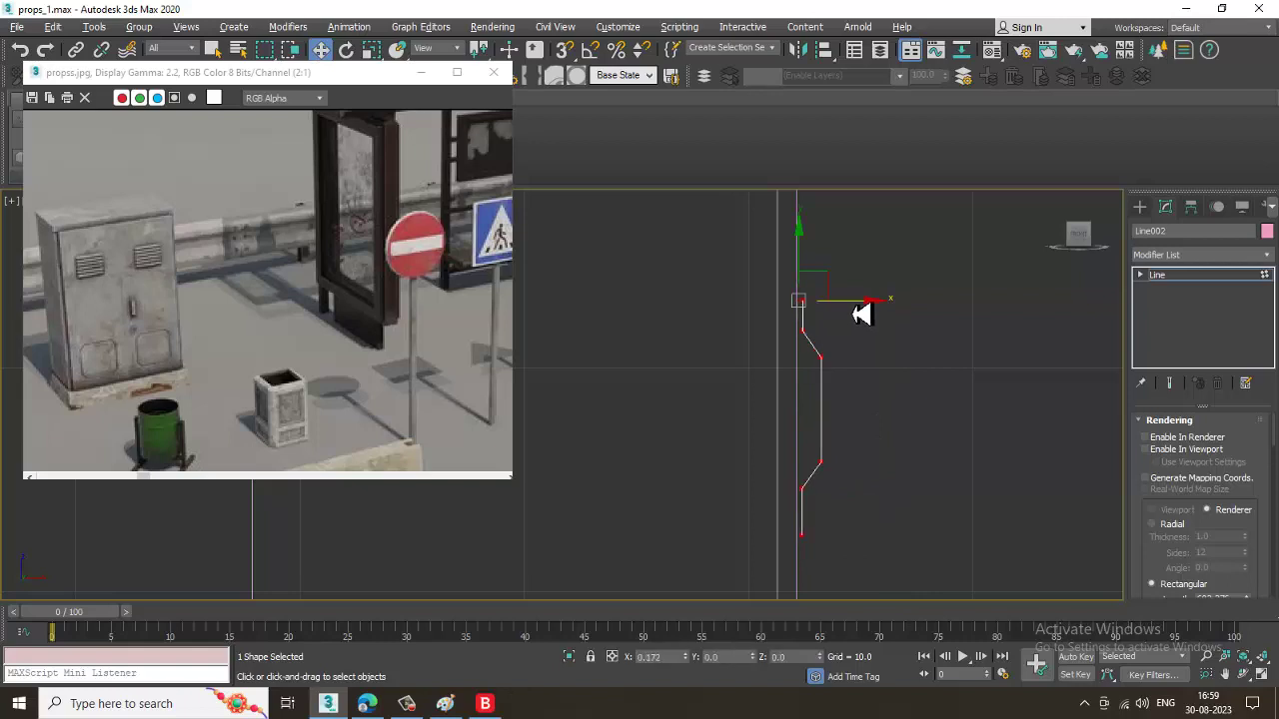
Enable viewport rendering for the handle line with the Rectangular cross-section, and inspect it in the Perspective view.
{"action": "left_click", "coordinate": [1228, 282]}
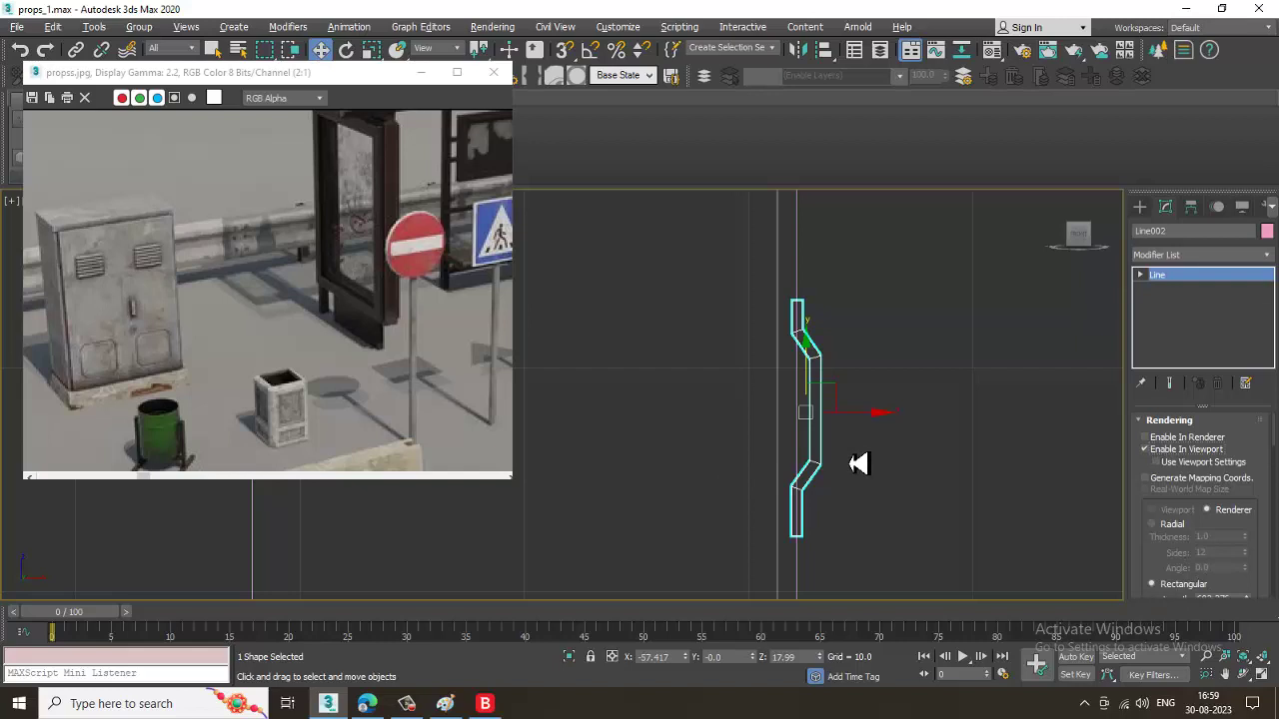
{"action": "key", "text": "alt+w"}
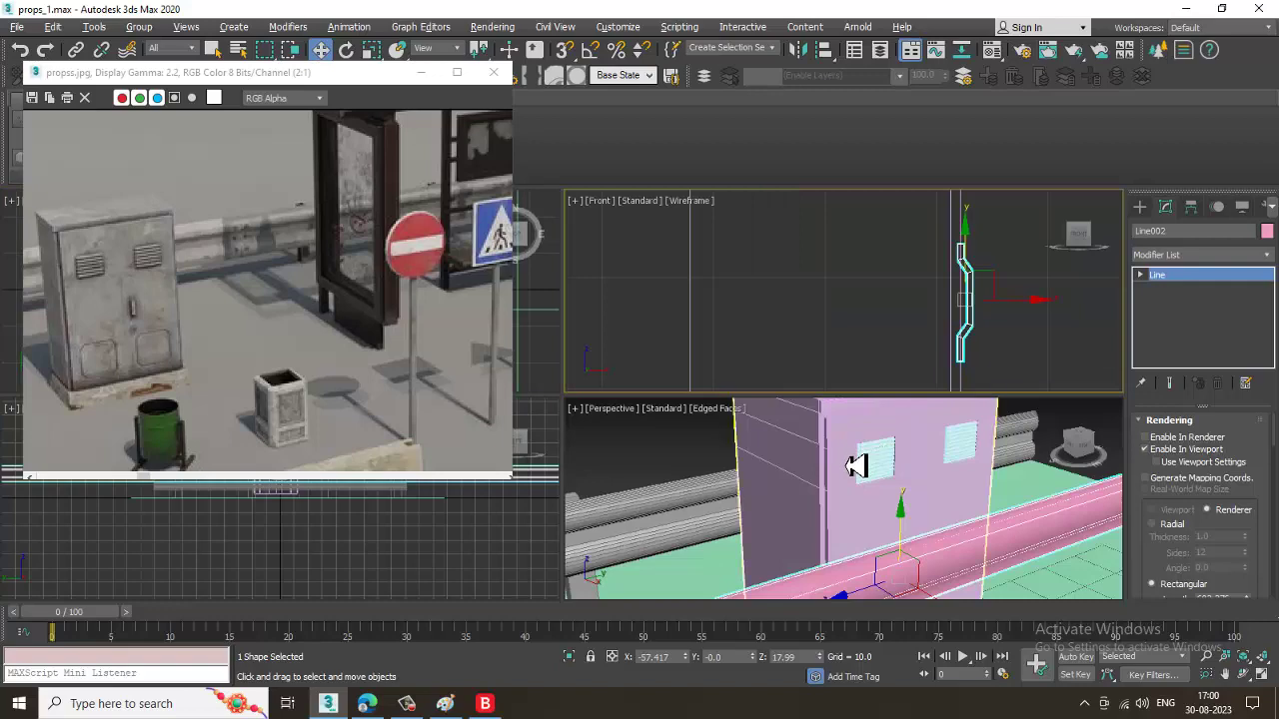
{"action": "key", "text": "alt+w"}
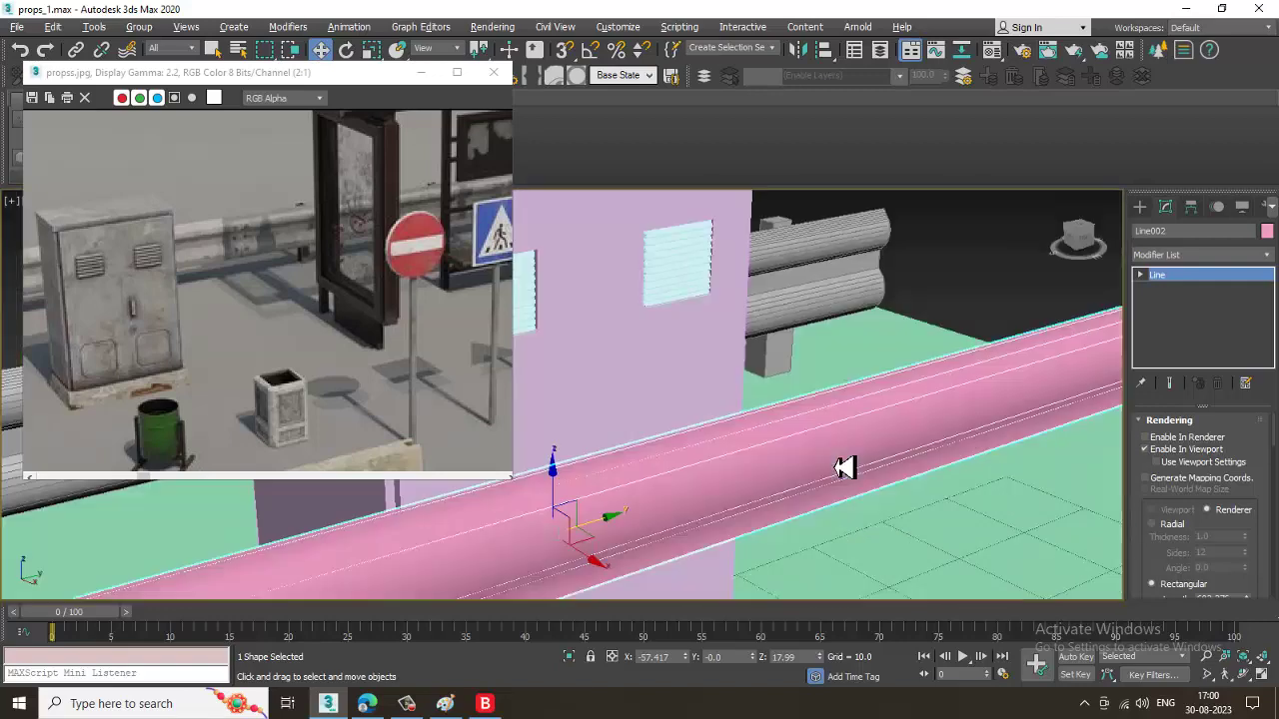
{"action": "scroll", "coordinate": [846, 466], "scroll_direction": "down", "scroll_amount": 8}
{"action": "scroll", "coordinate": [820, 472], "scroll_direction": "up", "scroll_amount": 3}
{"action": "scroll", "coordinate": [820, 474], "scroll_direction": "up", "scroll_amount": 4}
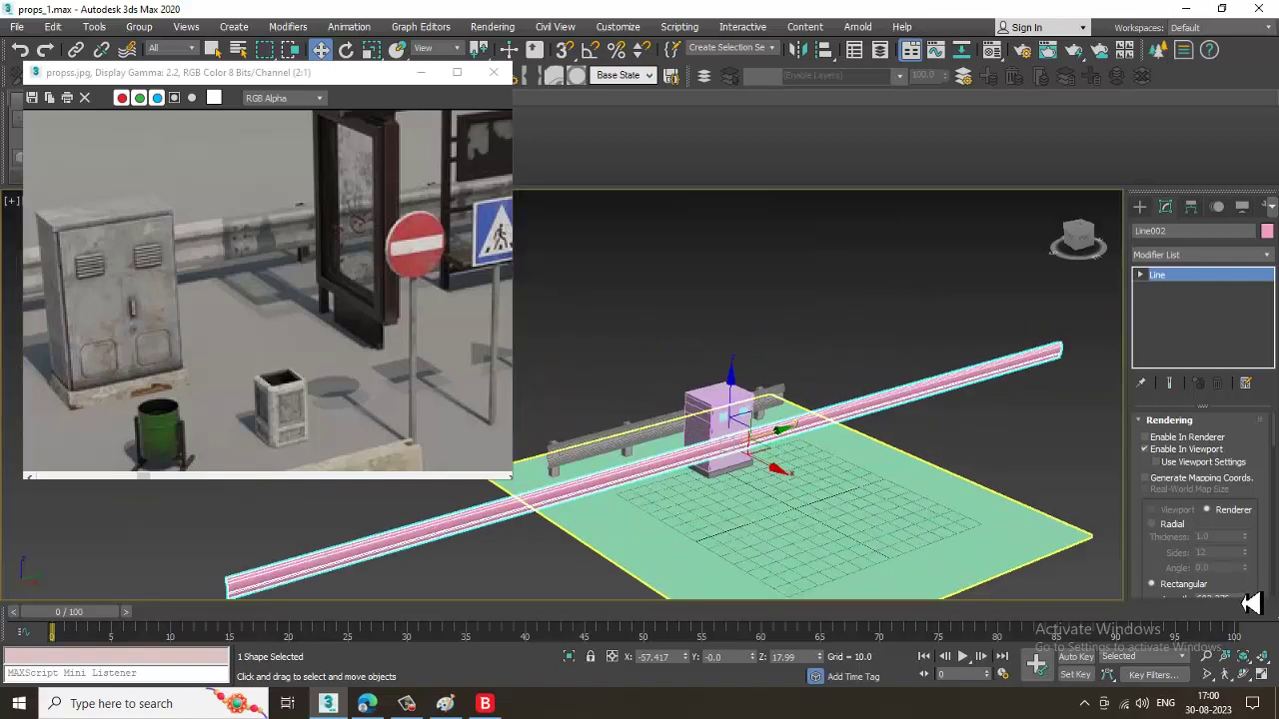
Set the handle's Rectangular rendering Length to 0.98 so that it forms a narrow bar.
{"action": "left_click_drag", "start_coordinate": [1204, 579], "coordinate": [1194, 493]}
{"action": "left_click_drag", "start_coordinate": [1250, 531], "coordinate": [24, 612]}
{"action": "scroll", "coordinate": [10, 495], "scroll_direction": "up", "scroll_amount": 10}
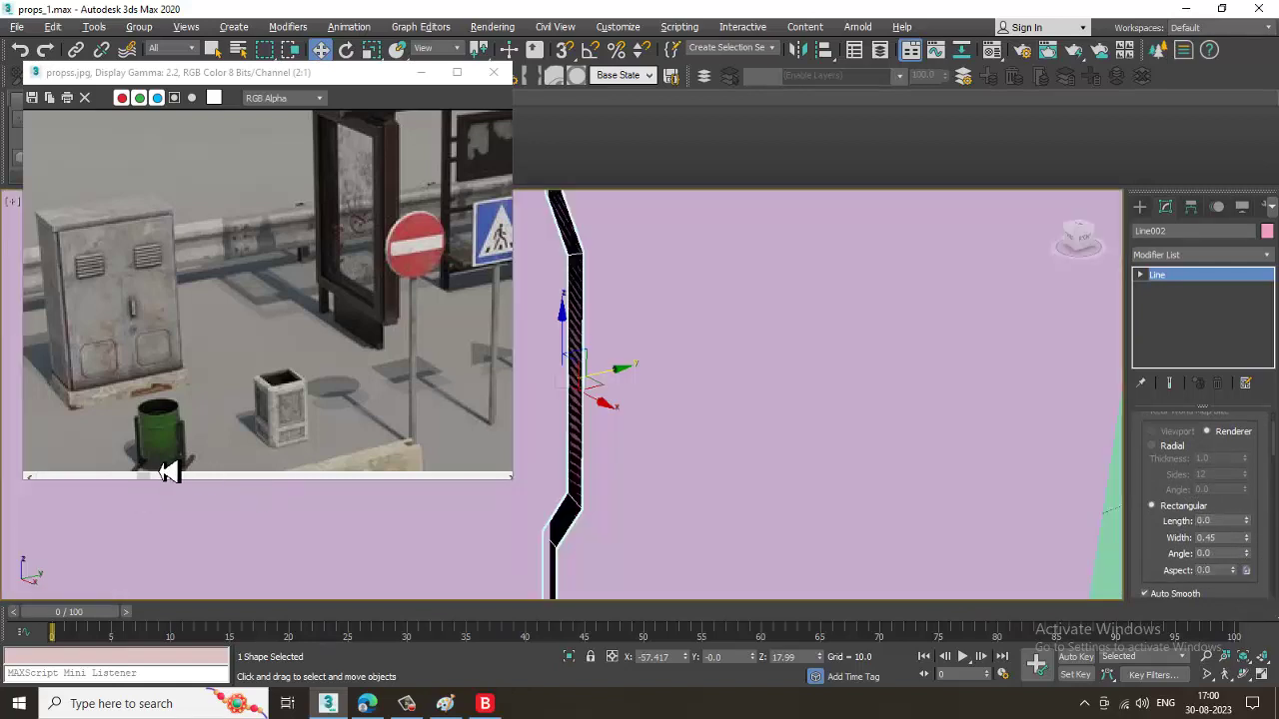
{"action": "middle_click_drag", "start_coordinate": [161, 471], "coordinate": [120, 479]}
{"action": "scroll", "coordinate": [675, 445], "scroll_direction": "down", "scroll_amount": 3}
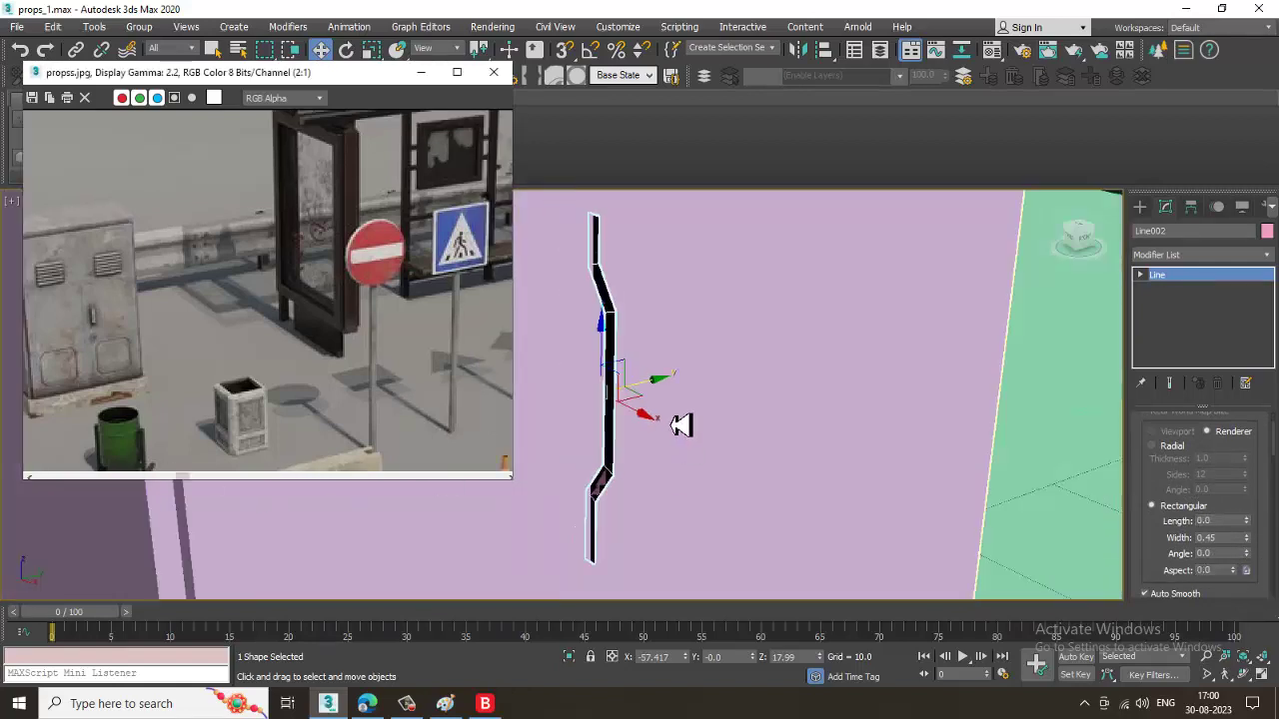
{"action": "middle_click_drag", "start_coordinate": [671, 425], "coordinate": [642, 437], "text": "alt"}
{"action": "left_click_drag", "start_coordinate": [1249, 528], "coordinate": [1257, 455]}
{"action": "scroll", "coordinate": [791, 459], "scroll_direction": "down", "scroll_amount": 4}
{"action": "middle_click_drag", "start_coordinate": [790, 458], "coordinate": [749, 431], "text": "alt"}
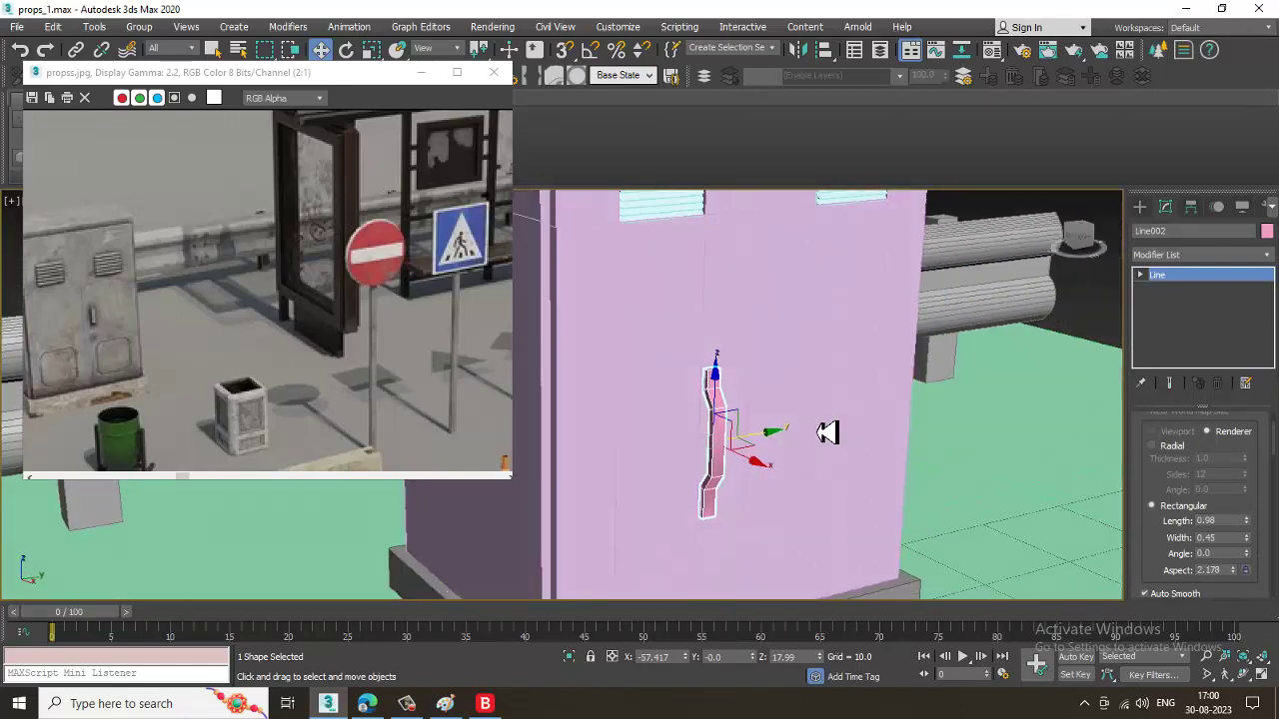
Scale the handle down uniformly to about 43 percent and raise it on the cabinet front to about Z 23.9.
{"action": "key", "text": "r"}
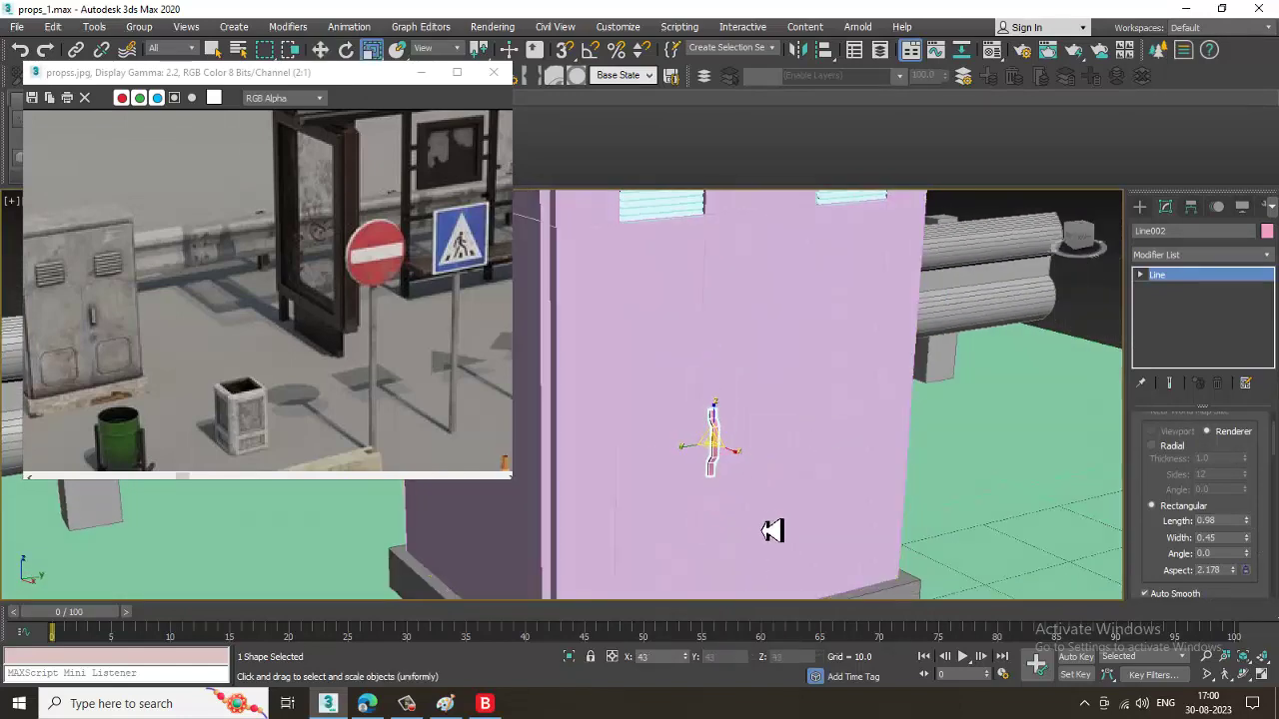
{"action": "key", "text": "w"}
{"action": "left_click_drag", "start_coordinate": [715, 399], "coordinate": [716, 323]}
{"action": "middle_click_drag", "start_coordinate": [753, 343], "coordinate": [744, 372], "text": "alt"}
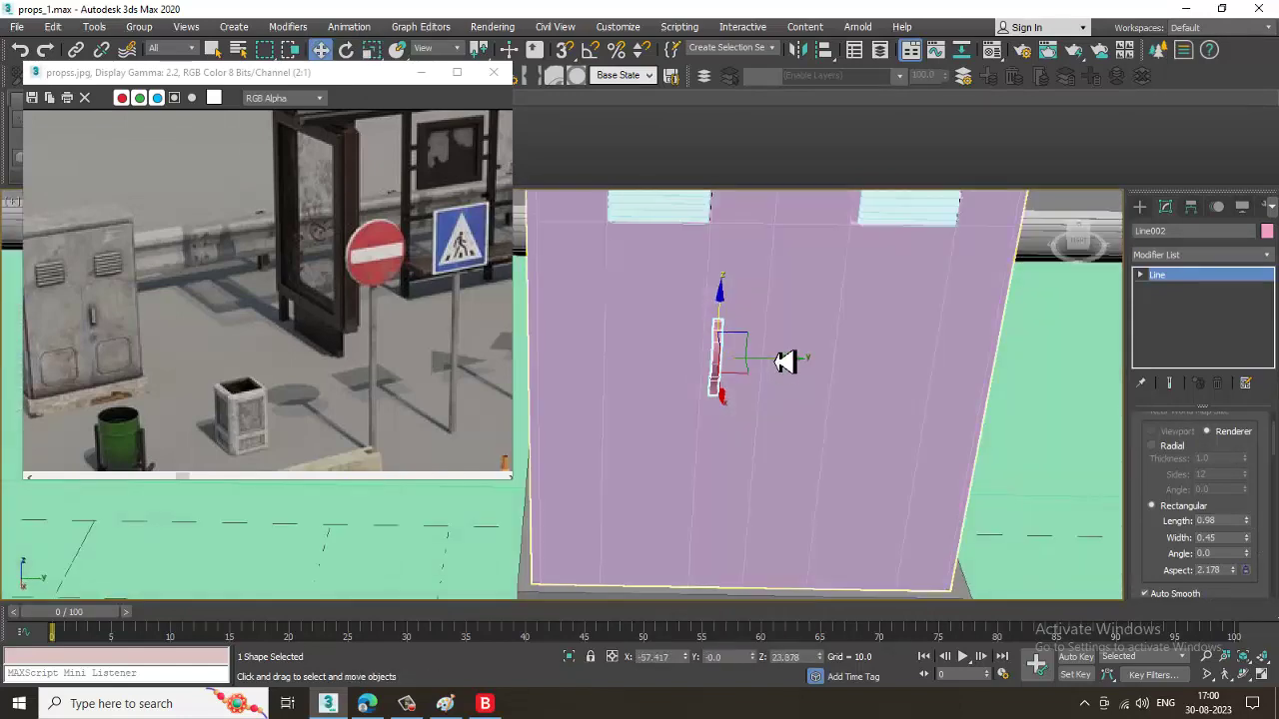
Position the handle below and between the two vents at Y 4.806, Z 21.791, seated against the door face at X -57.553.
{"action": "left_click_drag", "start_coordinate": [807, 368], "coordinate": [879, 370]}
{"action": "middle_click_drag", "start_coordinate": [857, 369], "coordinate": [793, 313], "text": "alt"}
{"action": "left_click_drag", "start_coordinate": [793, 314], "coordinate": [806, 361]}
{"action": "middle_click_drag", "start_coordinate": [806, 361], "coordinate": [814, 368], "text": "alt"}
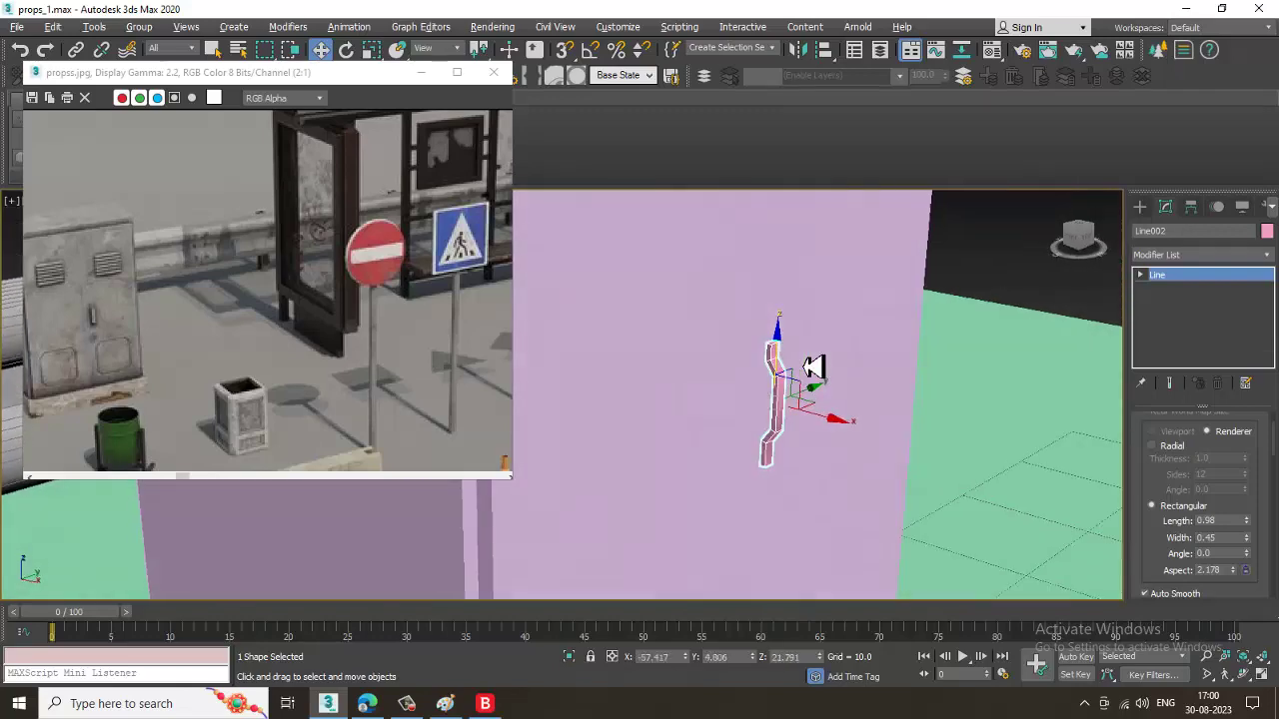
{"action": "scroll", "coordinate": [813, 370], "scroll_direction": "up", "scroll_amount": 3}
{"action": "left_click_drag", "start_coordinate": [822, 450], "coordinate": [817, 447]}
{"action": "middle_click_drag", "start_coordinate": [817, 446], "coordinate": [799, 455], "text": "alt"}
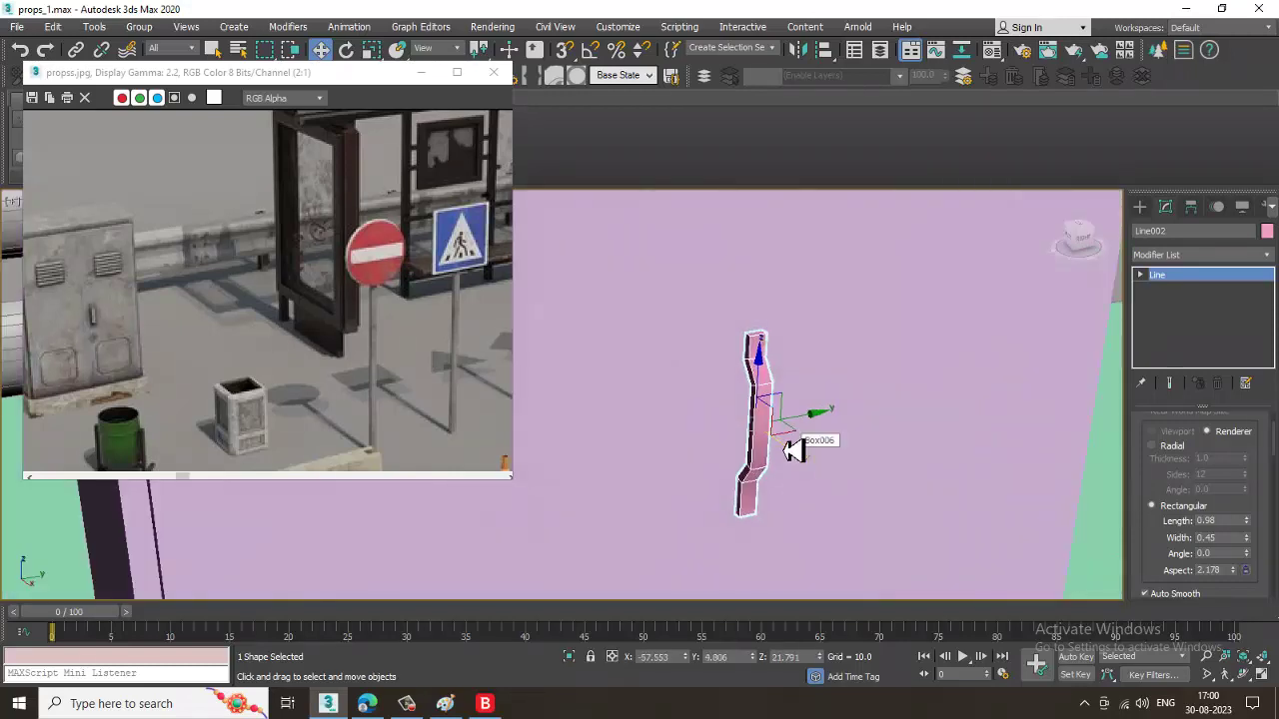
Reduce the handle's rectangular cross-section to Length 0.87 and Width 0.35, and seat it against the door at X -57.595.
{"action": "left_click_drag", "start_coordinate": [1251, 524], "coordinate": [1259, 557]}
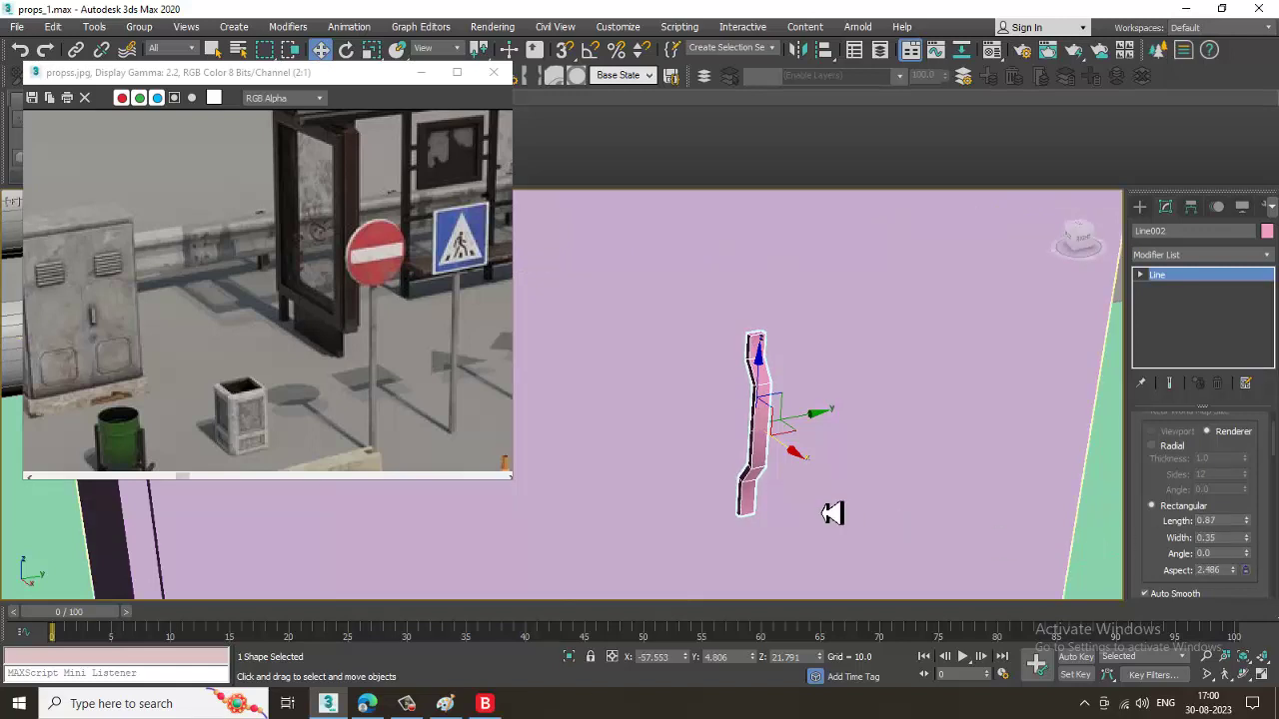
{"action": "scroll", "coordinate": [840, 513], "scroll_direction": "up", "scroll_amount": 3}
{"action": "middle_click_drag", "start_coordinate": [692, 441], "coordinate": [734, 417], "text": "alt"}
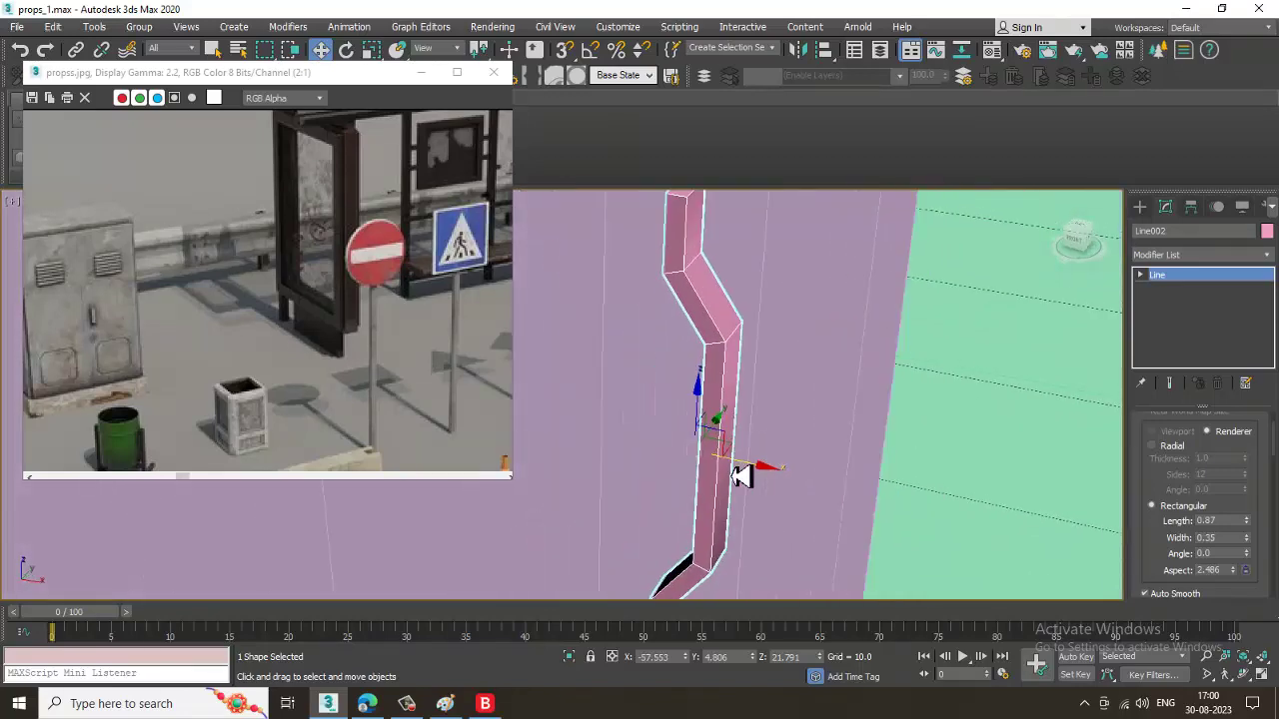
{"action": "left_click_drag", "start_coordinate": [749, 474], "coordinate": [747, 472]}
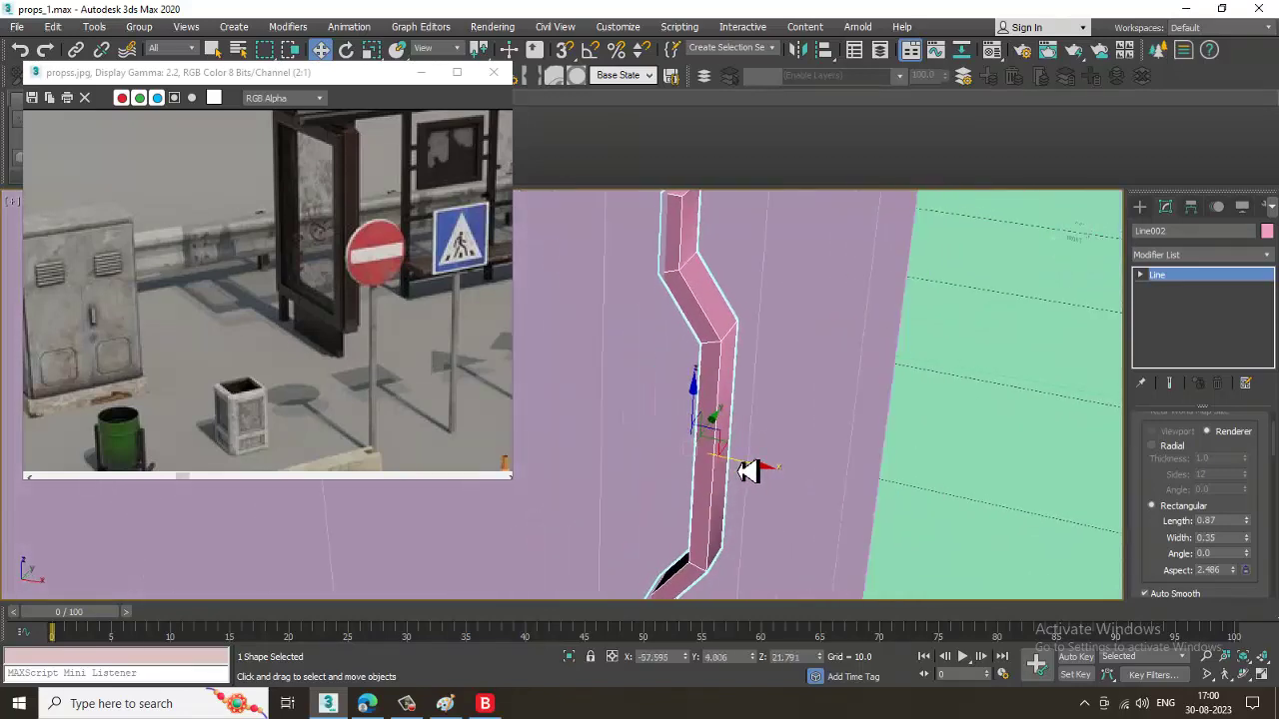
{"action": "scroll", "coordinate": [749, 472], "scroll_direction": "down", "scroll_amount": 3}
{"action": "middle_click_drag", "start_coordinate": [750, 471], "coordinate": [854, 428], "text": "alt"}
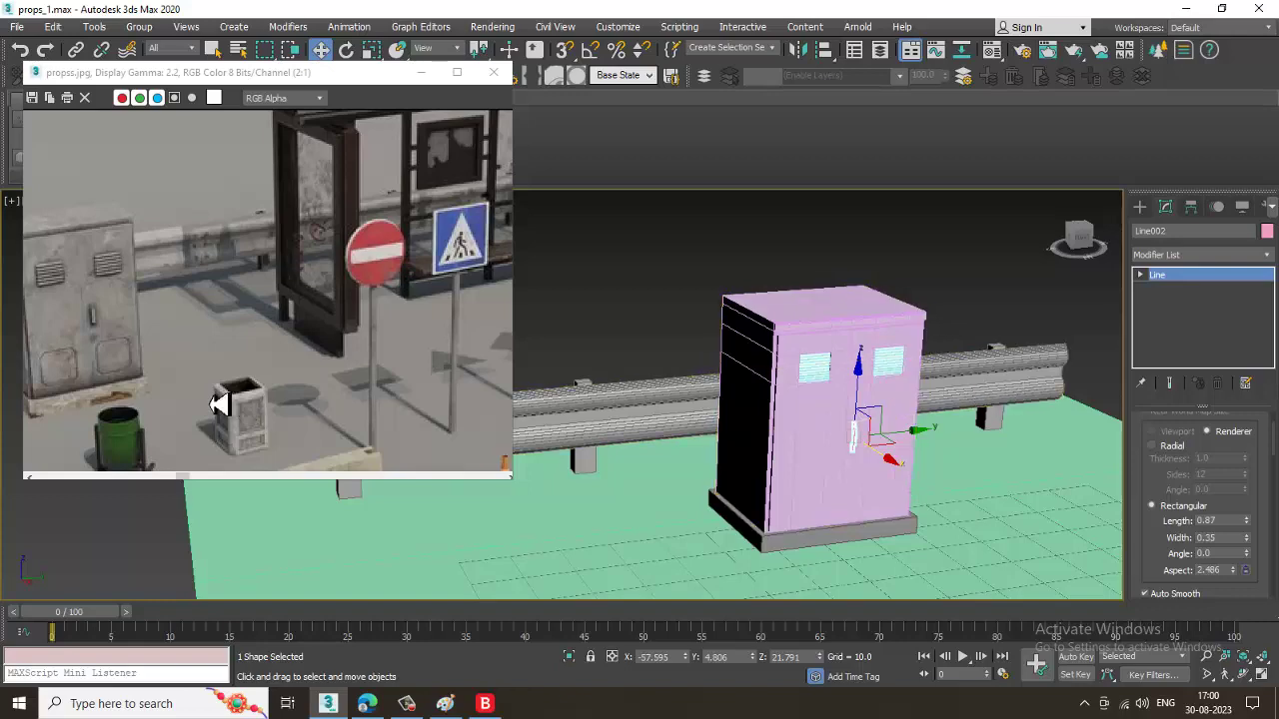
Compare the cabinet with the reference image and examine the green litter bin standing in front of it.
{"action": "middle_click_drag", "start_coordinate": [214, 400], "coordinate": [365, 329]}
{"action": "middle_click_drag", "start_coordinate": [885, 455], "coordinate": [758, 414], "text": "alt"}
{"action": "scroll", "coordinate": [830, 407], "scroll_direction": "up", "scroll_amount": 2}
{"action": "left_click", "coordinate": [725, 480]}
{"action": "middle_click_drag", "start_coordinate": [369, 249], "coordinate": [309, 275]}
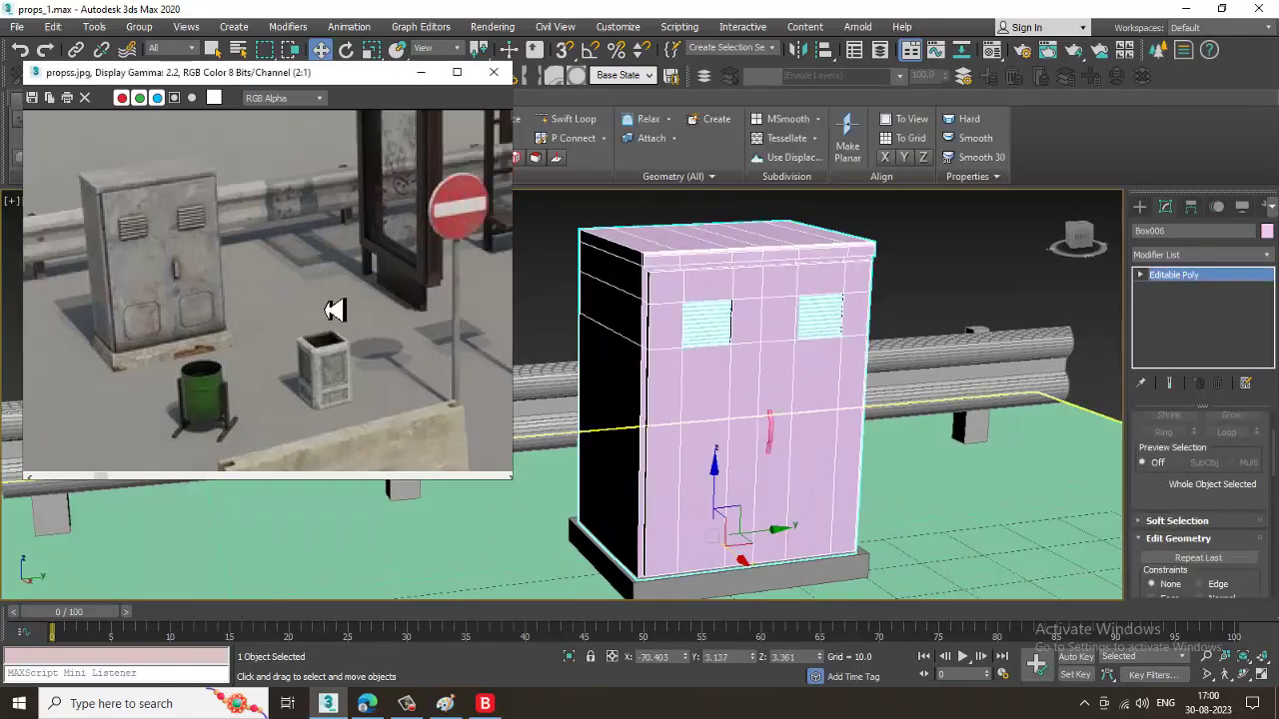
{"action": "middle_click_drag", "start_coordinate": [882, 454], "coordinate": [877, 426]}
{"action": "middle_click_drag", "start_coordinate": [248, 391], "coordinate": [261, 314]}
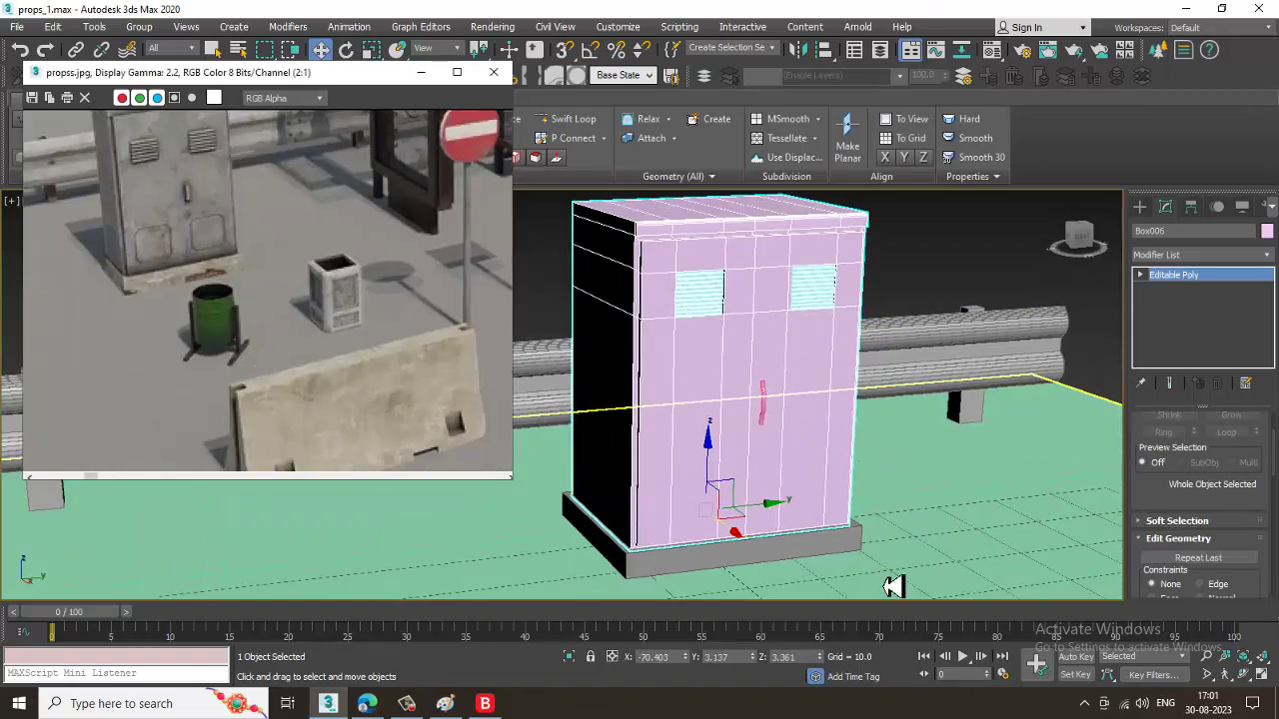
{"action": "middle_click_drag", "start_coordinate": [822, 509], "coordinate": [861, 462]}
{"action": "scroll", "coordinate": [831, 437], "scroll_direction": "down", "scroll_amount": 2}
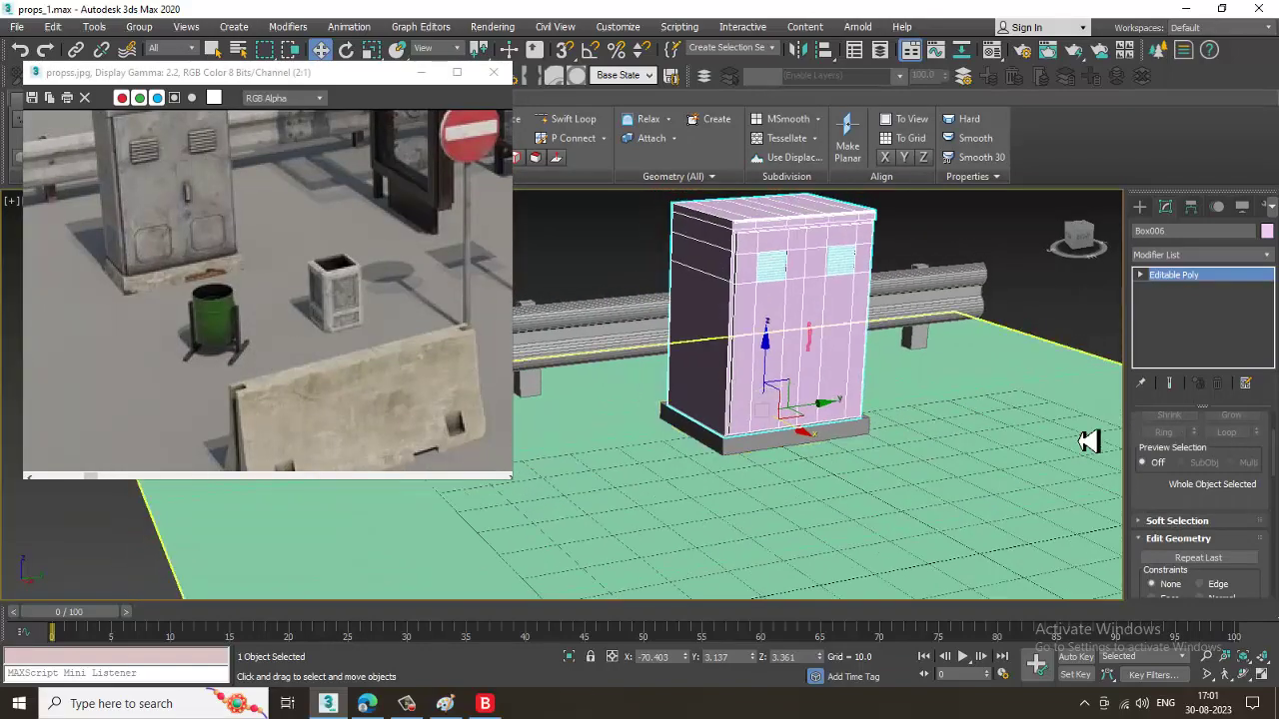
Create a cylinder for the litter bin on the ground in front of the cabinet, about 5.3 in radius and 13.5 high.
{"action": "left_click", "coordinate": [1140, 207]}
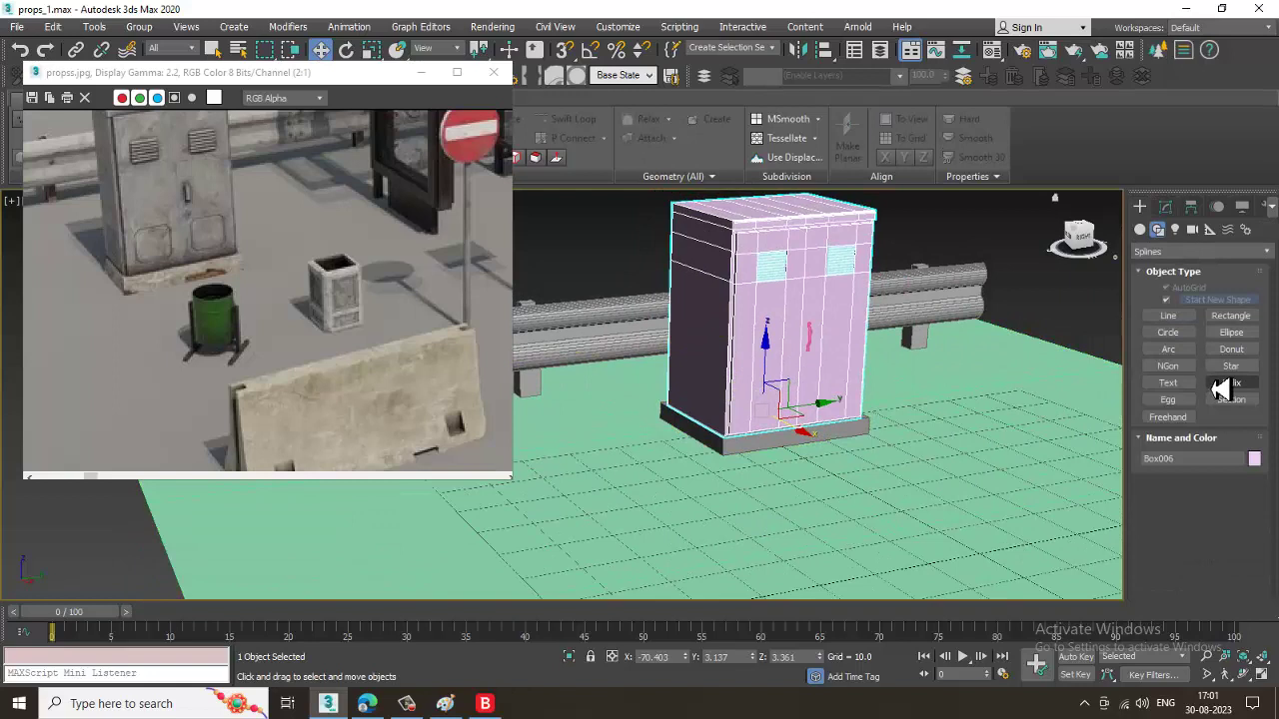
{"action": "left_click", "coordinate": [1142, 232]}
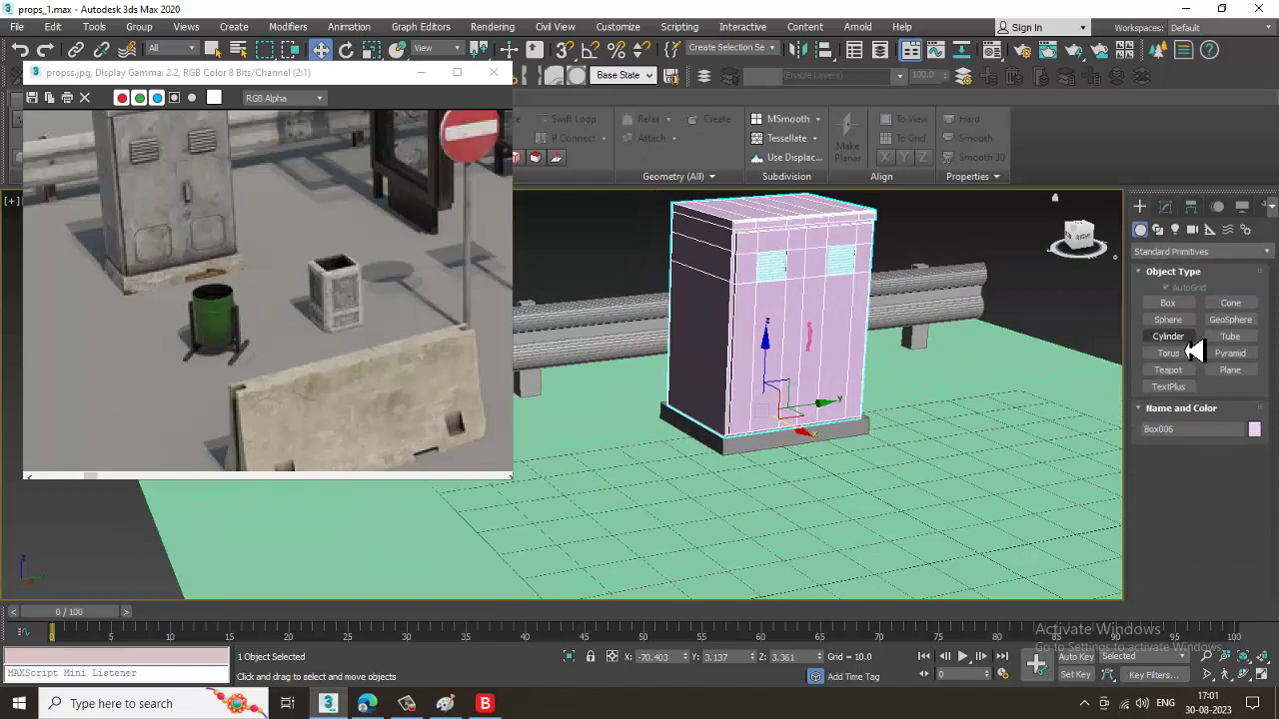
{"action": "left_click", "coordinate": [1168, 336]}
{"action": "left_click_drag", "start_coordinate": [785, 564], "coordinate": [803, 585]}
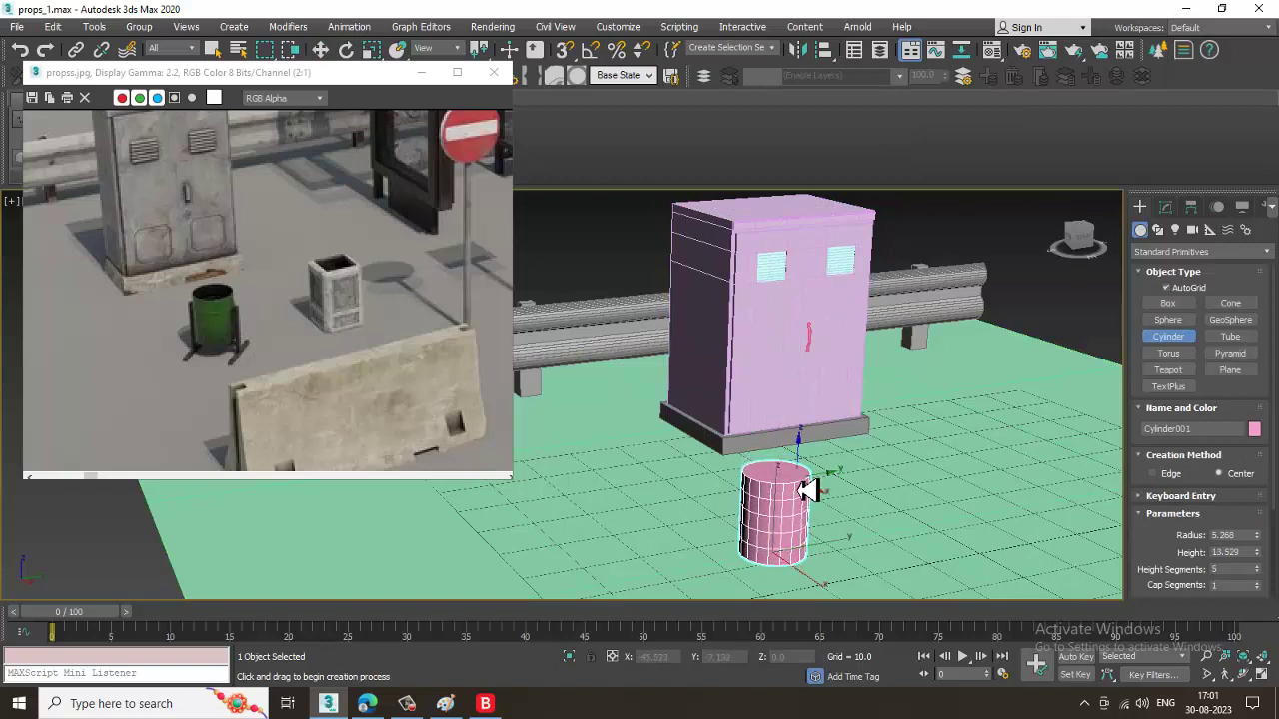
{"action": "left_click", "coordinate": [807, 486]}
{"action": "key", "text": "w"}
{"action": "scroll", "coordinate": [854, 465], "scroll_direction": "up", "scroll_amount": 3}
{"action": "scroll", "coordinate": [849, 462], "scroll_direction": "up", "scroll_amount": 4}
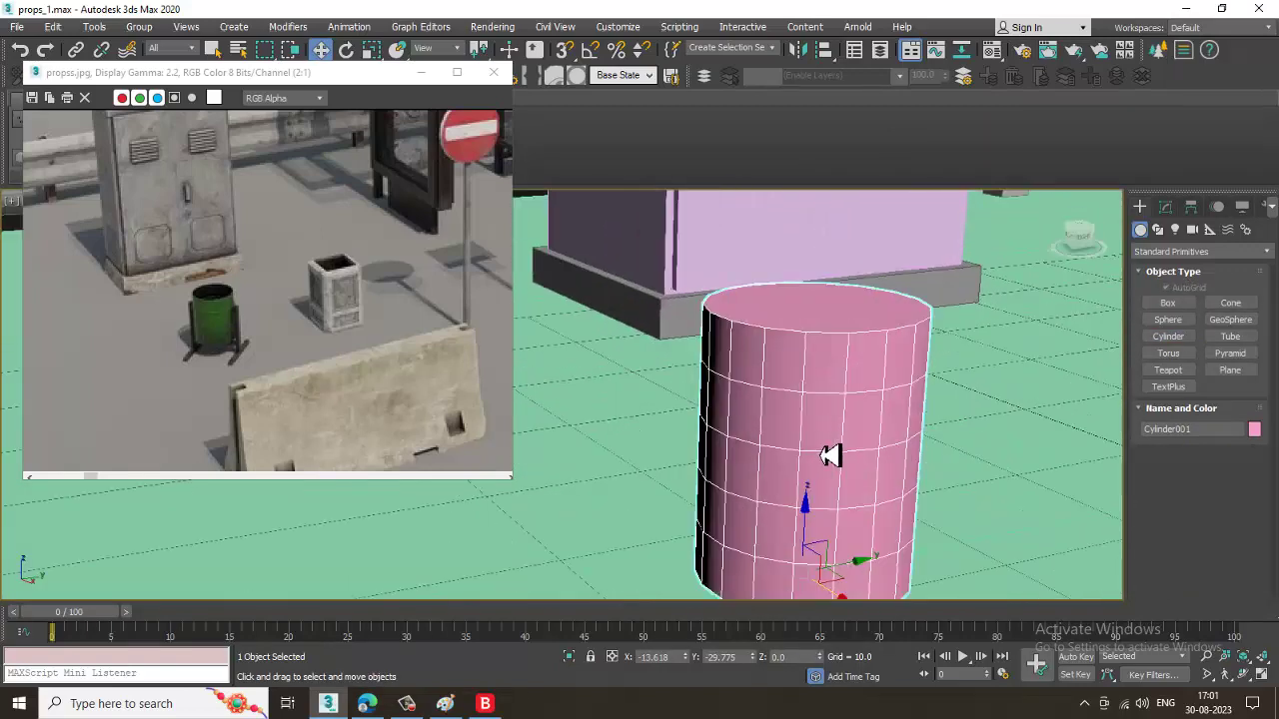
Convert the cylinder to an Editable Poly and delete its top cap polygon to open the bin.
{"action": "left_click", "coordinate": [1165, 206]}
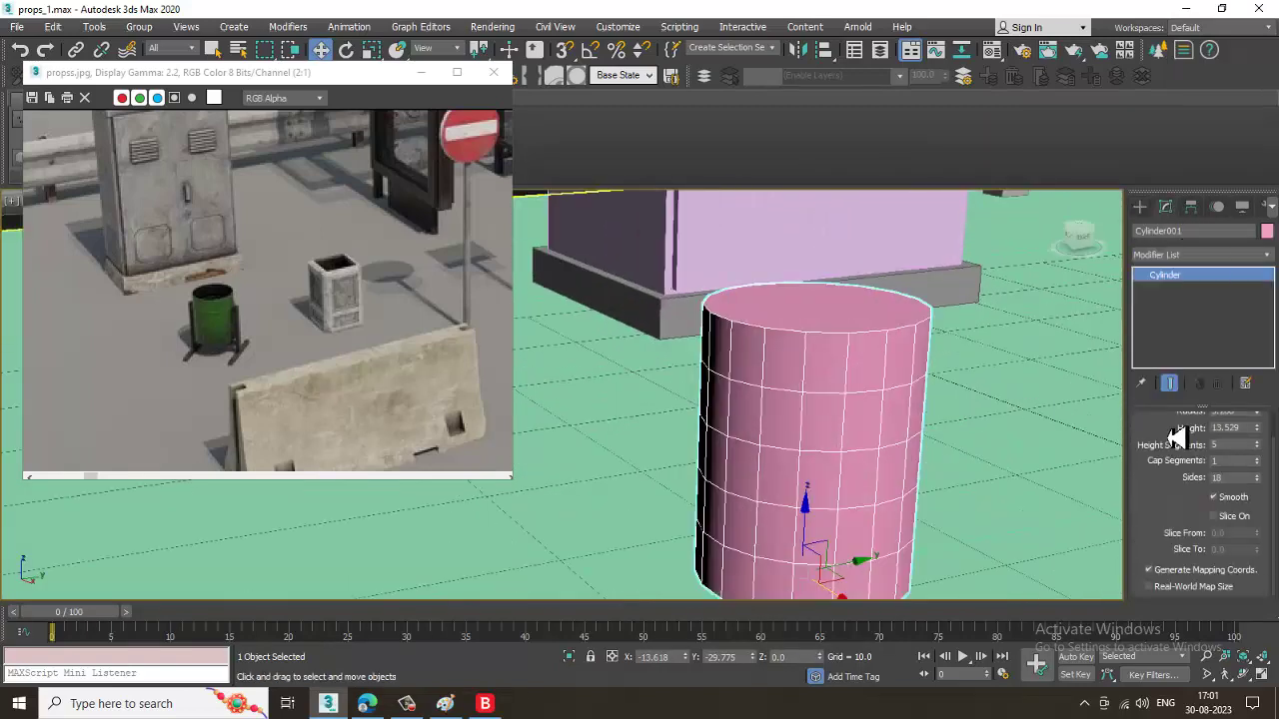
{"action": "left_click_drag", "start_coordinate": [1178, 436], "coordinate": [1265, 447]}
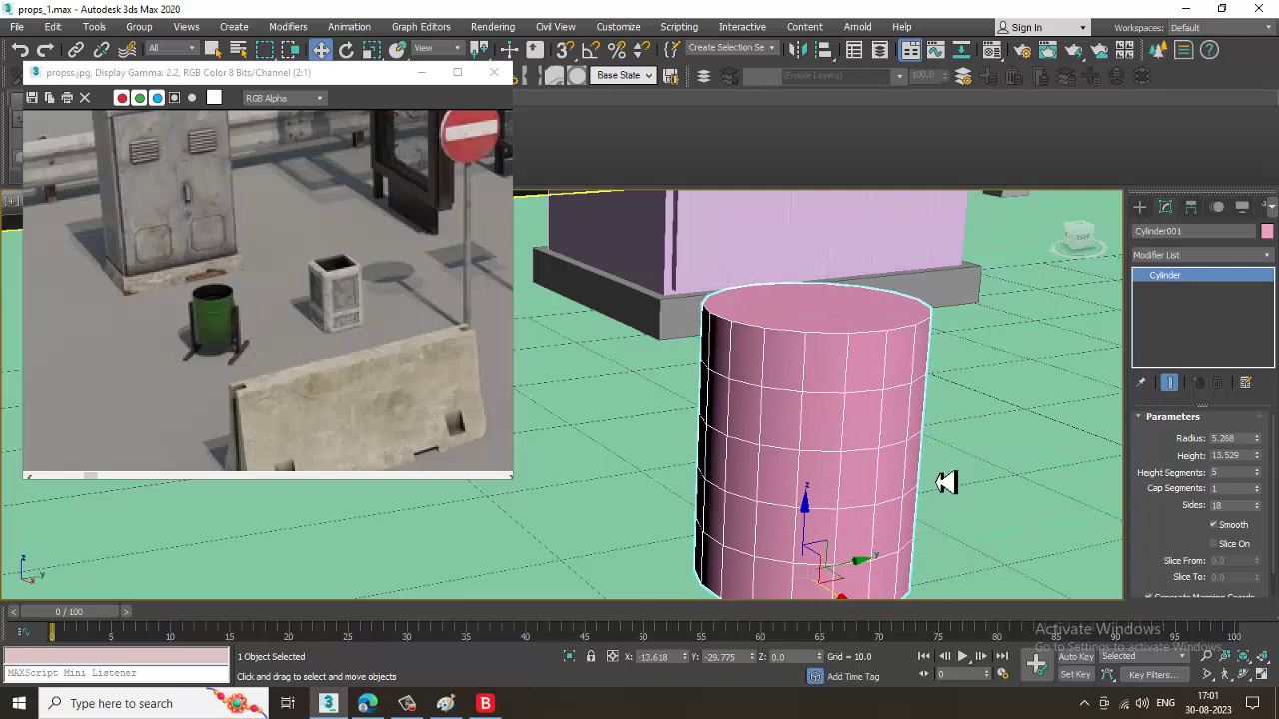
{"action": "right_click", "coordinate": [757, 368]}
{"action": "left_click", "coordinate": [915, 533]}
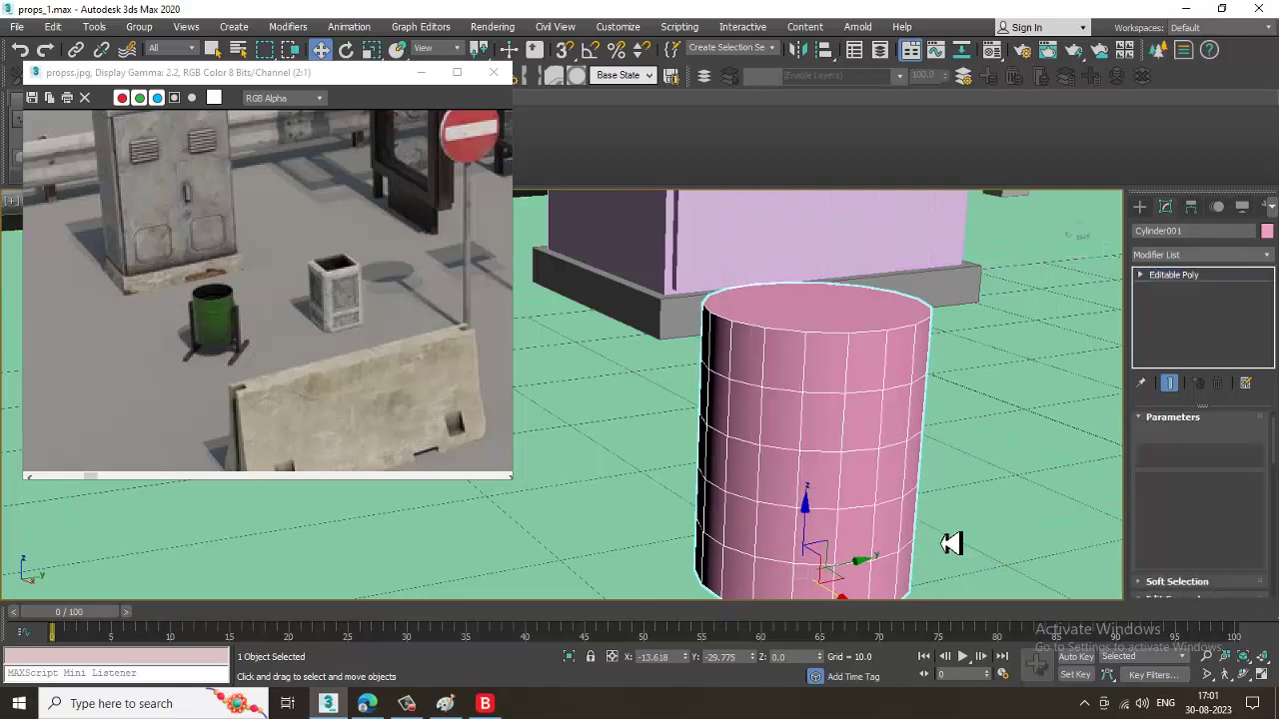
{"action": "key", "text": "4"}
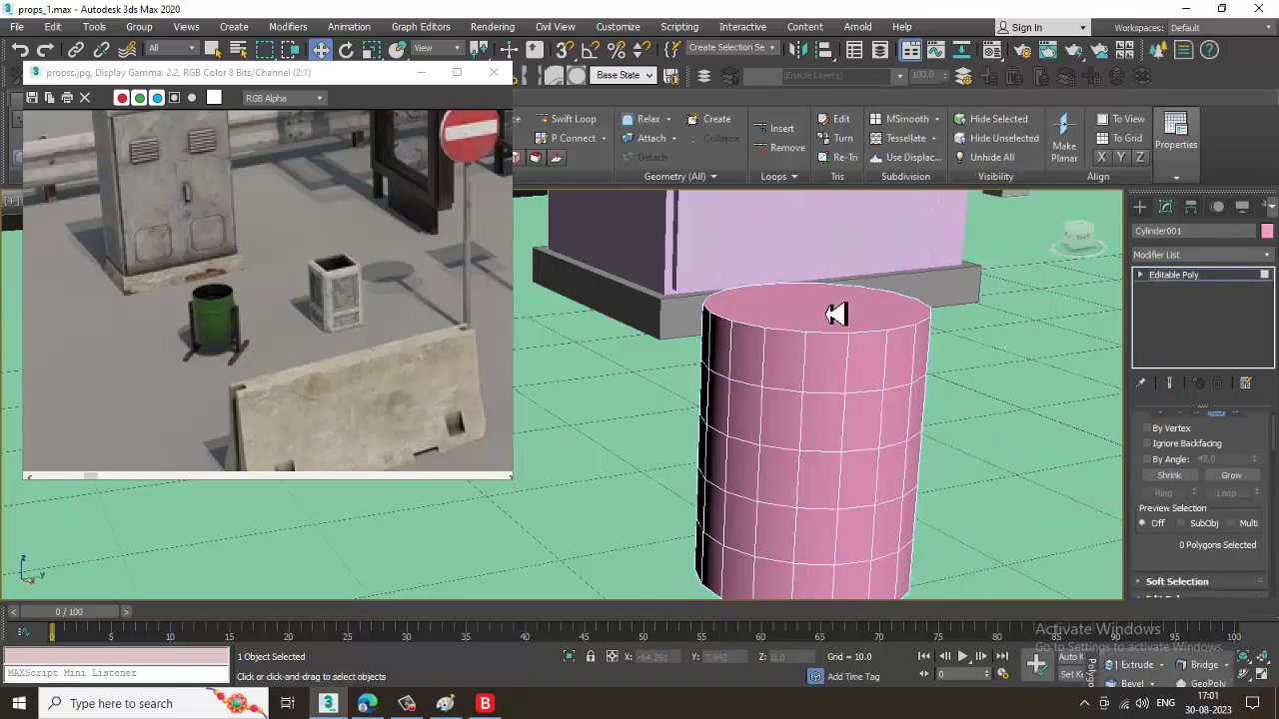
{"action": "left_click", "coordinate": [837, 313]}
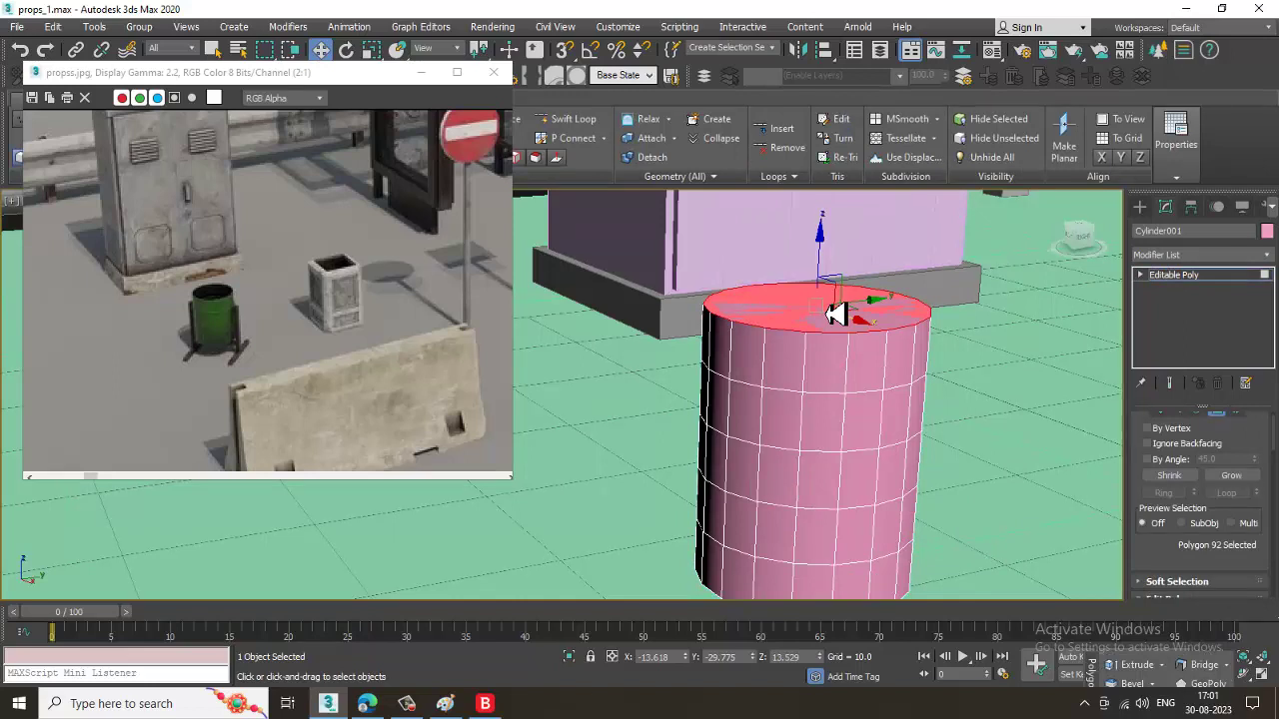
{"action": "key", "text": "Delete"}
{"action": "left_click", "coordinate": [1221, 280]}
Apply a Shell modifier with Outer Amount 0.16 to the open cylinder and convert it back to an Editable Poly.
{"action": "left_click", "coordinate": [1208, 257]}
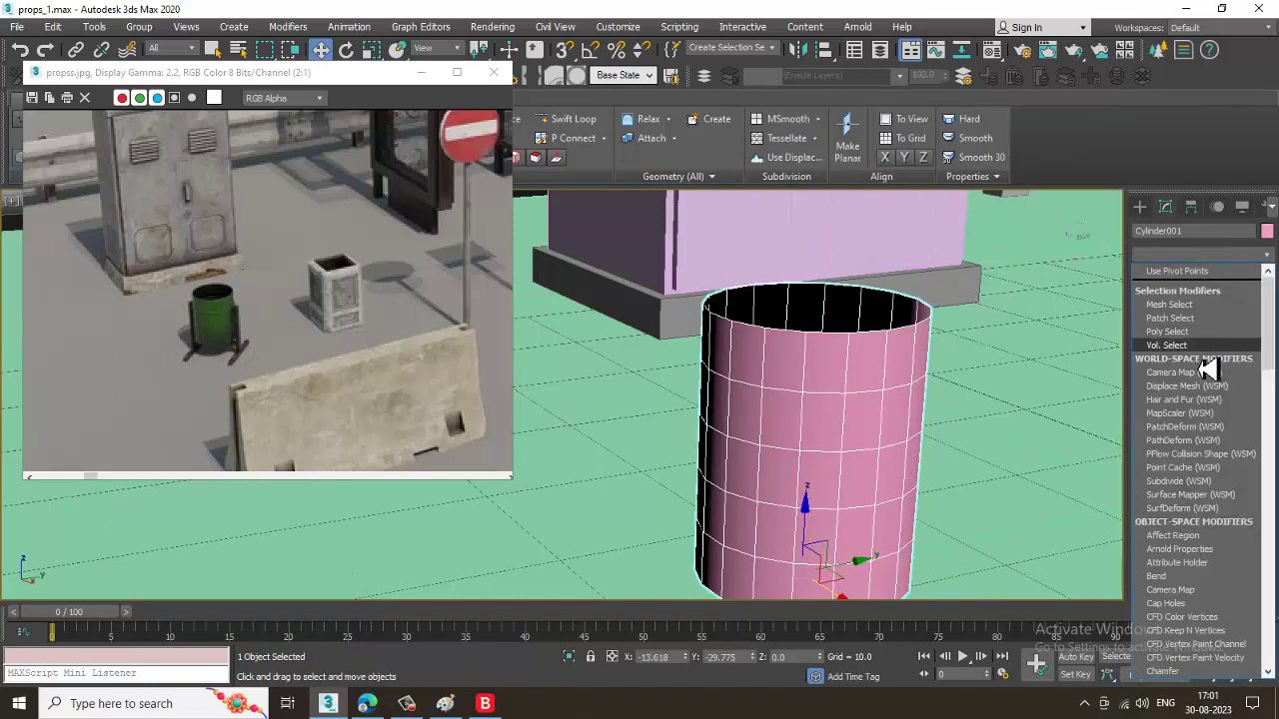
{"action": "type", "text": "sh"}
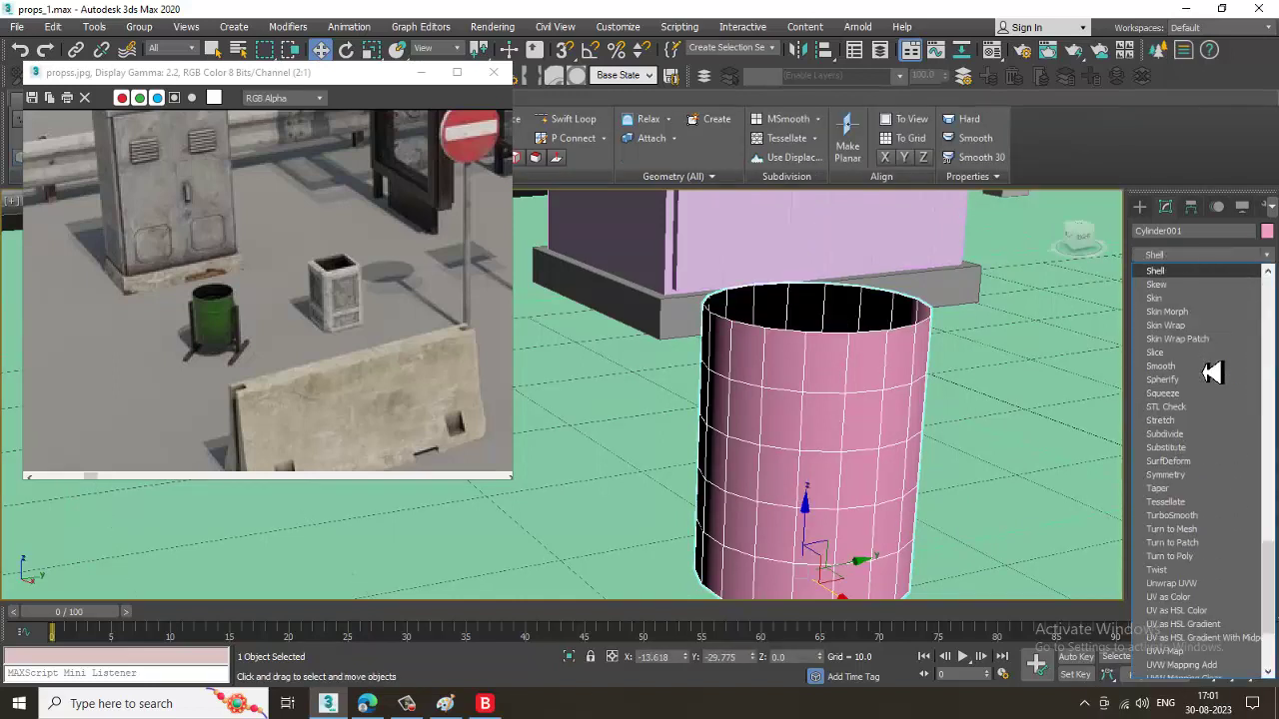
{"action": "key", "text": "Return"}
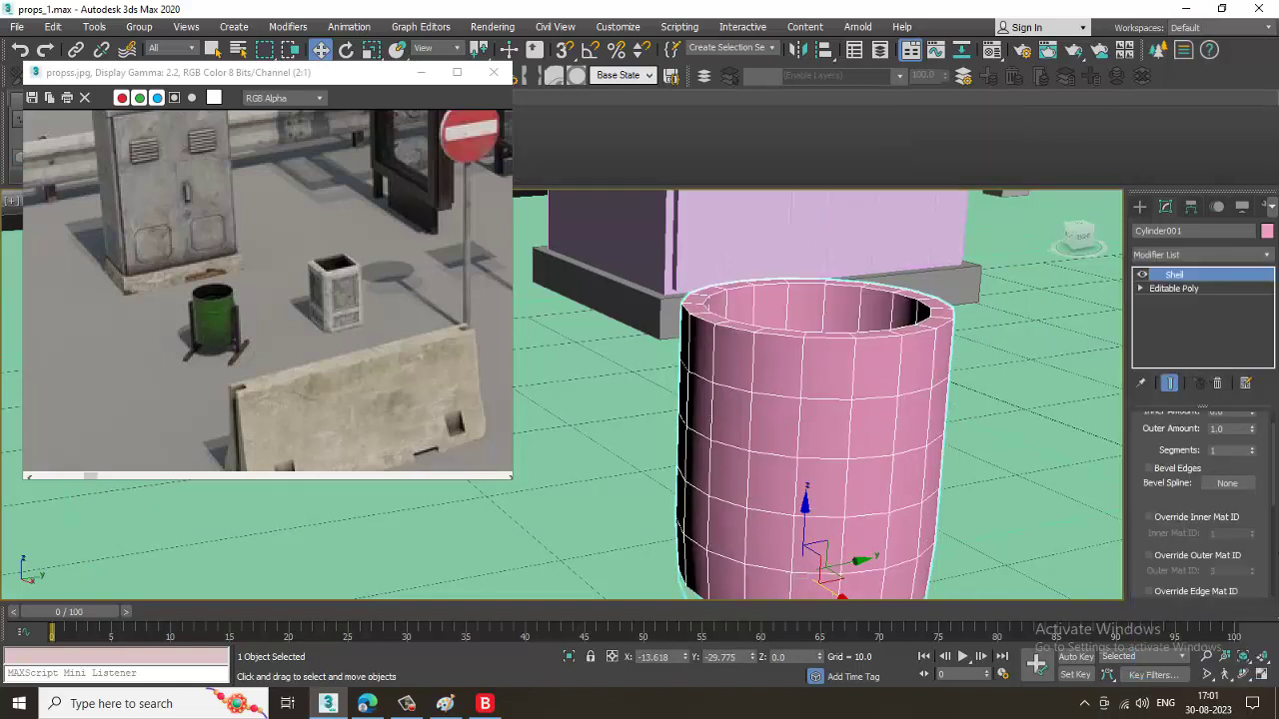
{"action": "scroll", "coordinate": [1265, 513], "scroll_direction": "up", "scroll_amount": 2}
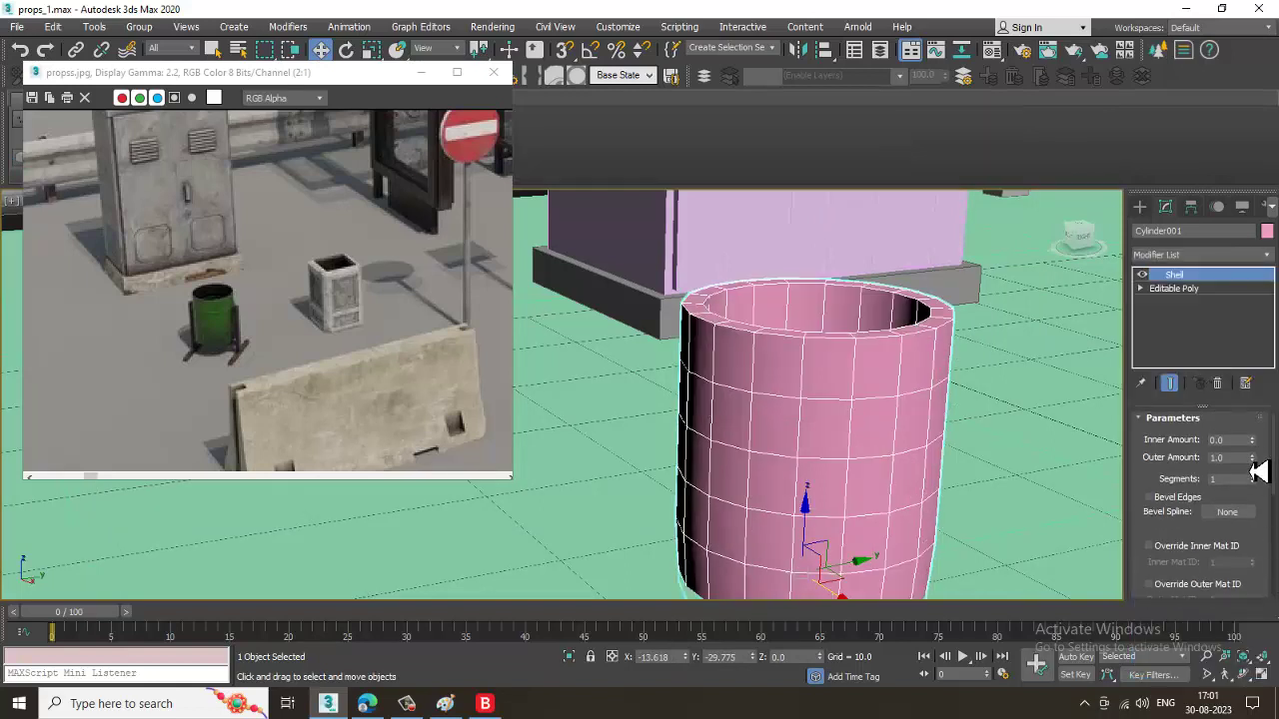
{"action": "left_click_drag", "start_coordinate": [1252, 457], "coordinate": [12, 536]}
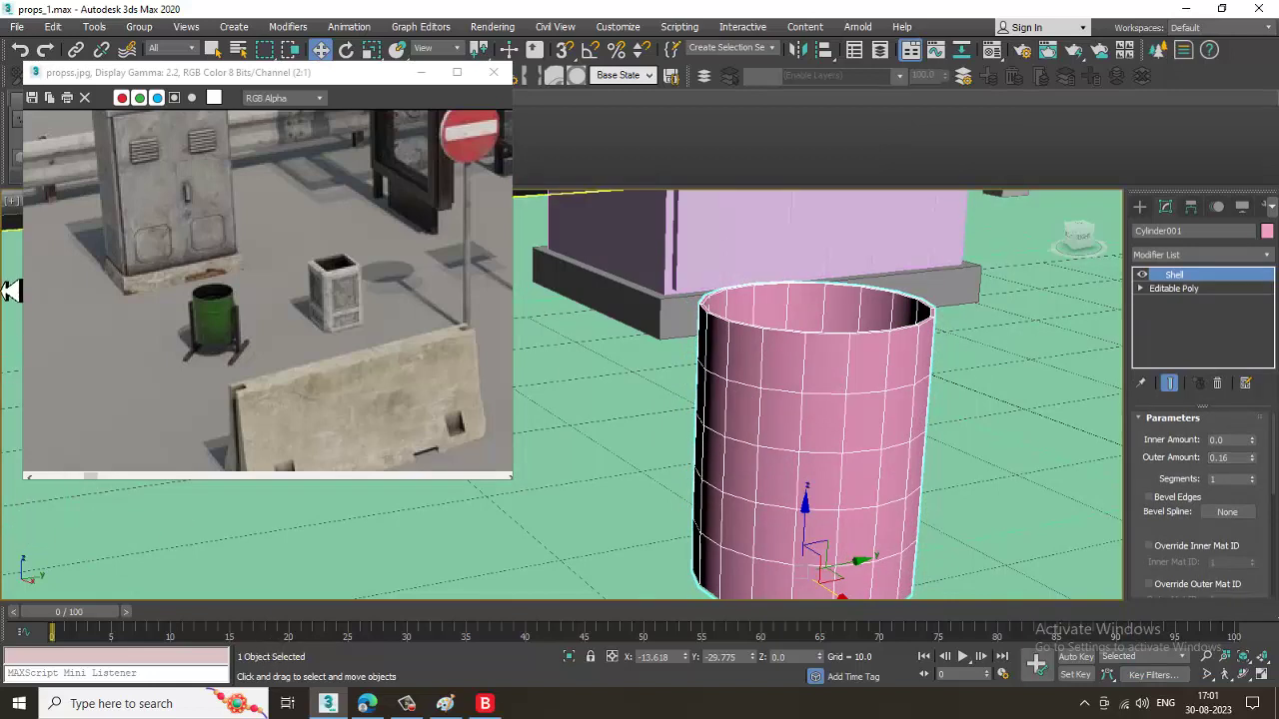
{"action": "right_click", "coordinate": [749, 389]}
{"action": "mouse_move", "coordinate": [770, 534]}
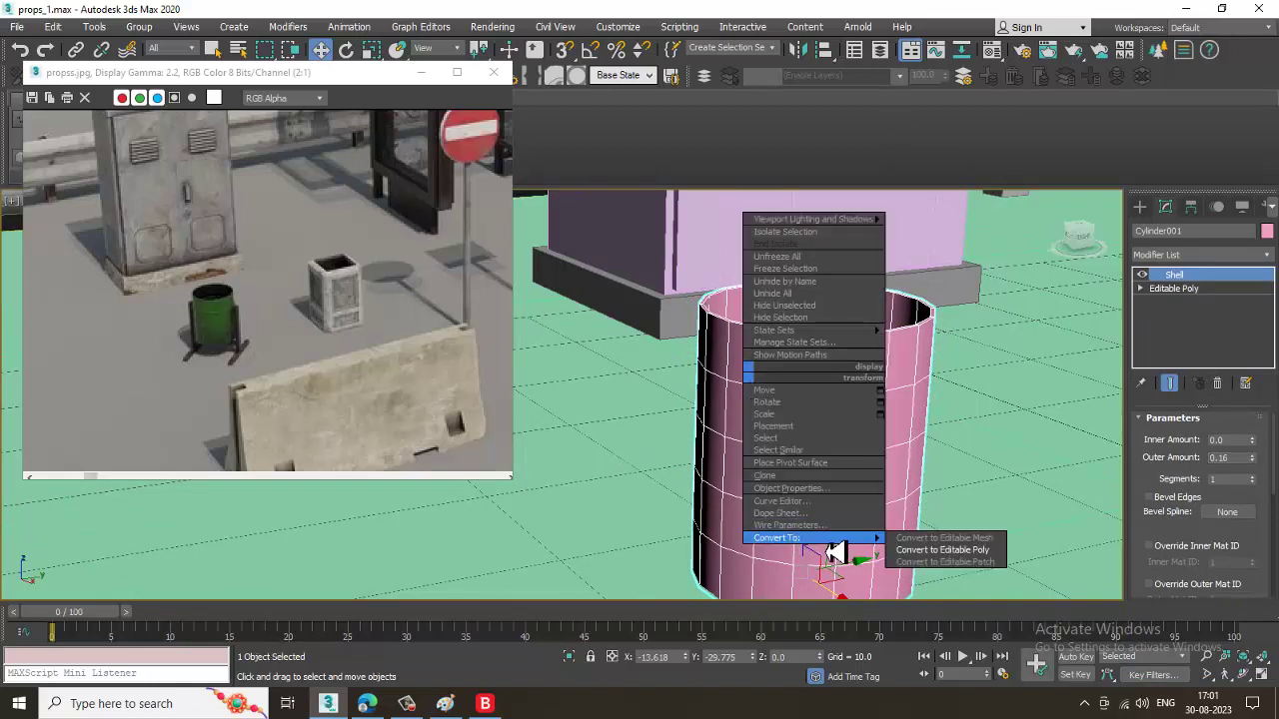
{"action": "left_click", "coordinate": [905, 549]}
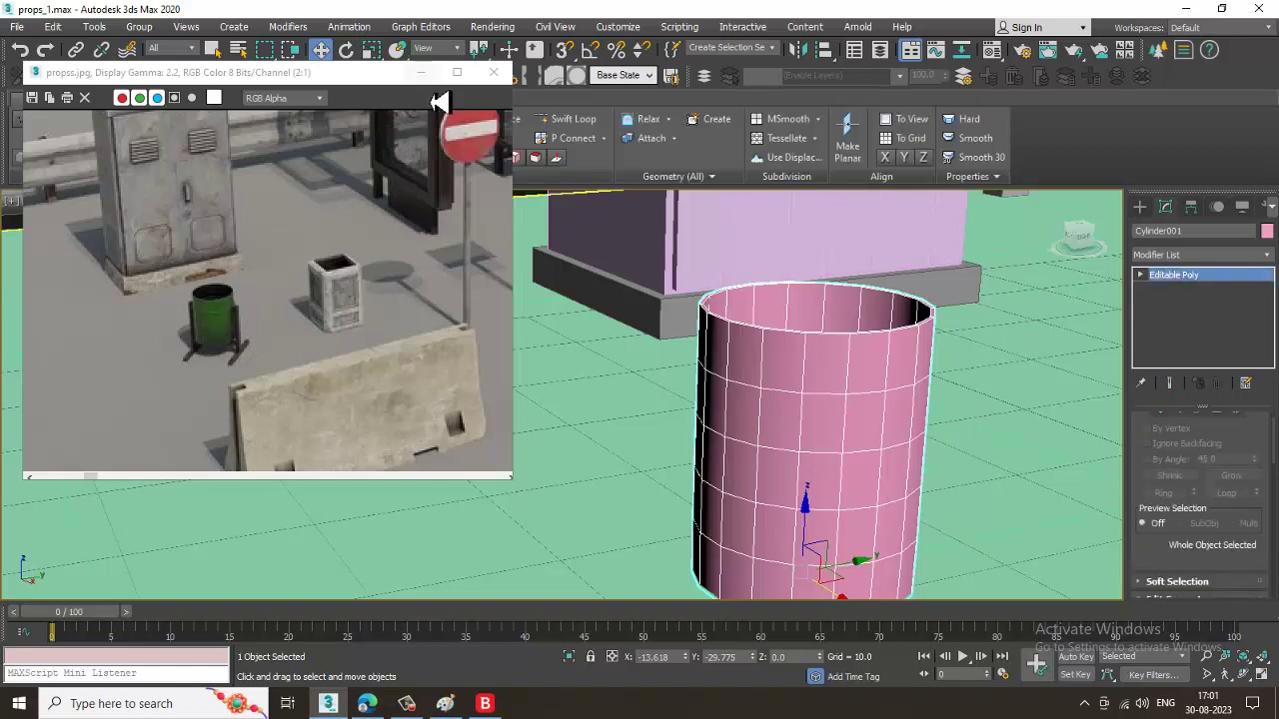
{"action": "left_click", "coordinate": [574, 120]}
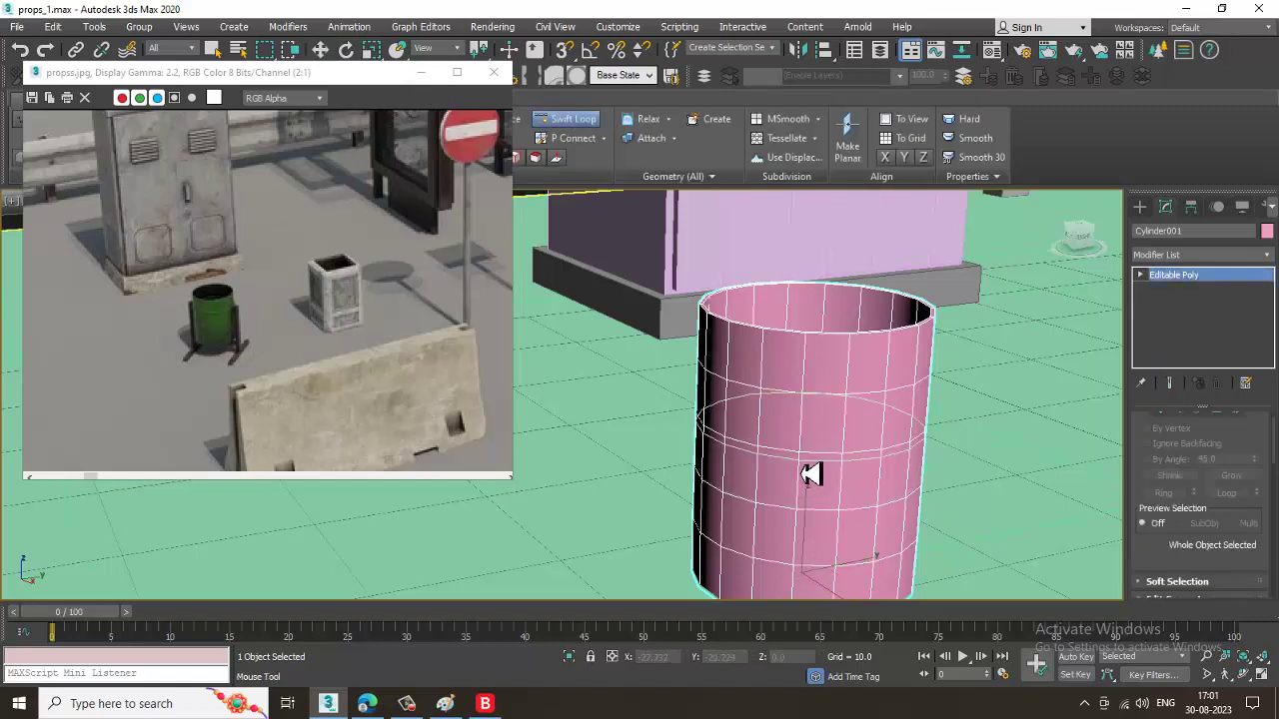
{"action": "left_click", "coordinate": [804, 462]}
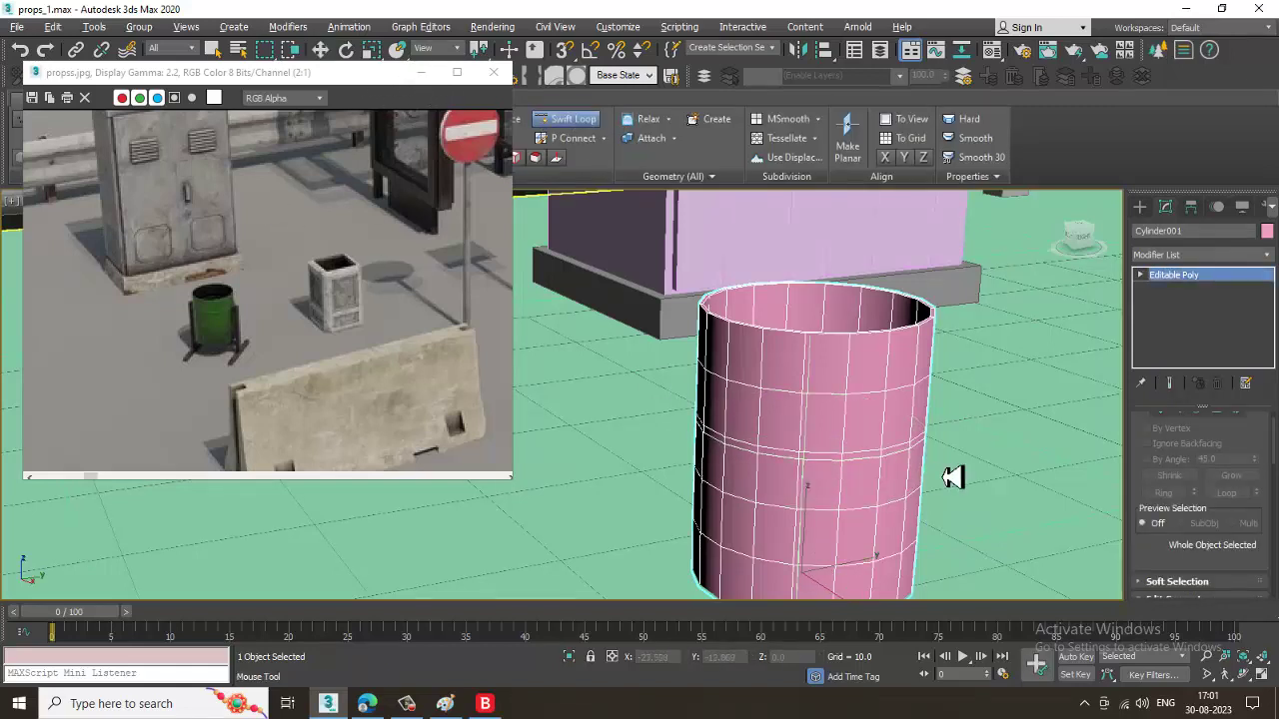
{"action": "scroll", "coordinate": [953, 478], "scroll_direction": "up", "scroll_amount": 4}
{"action": "key", "text": "w"}
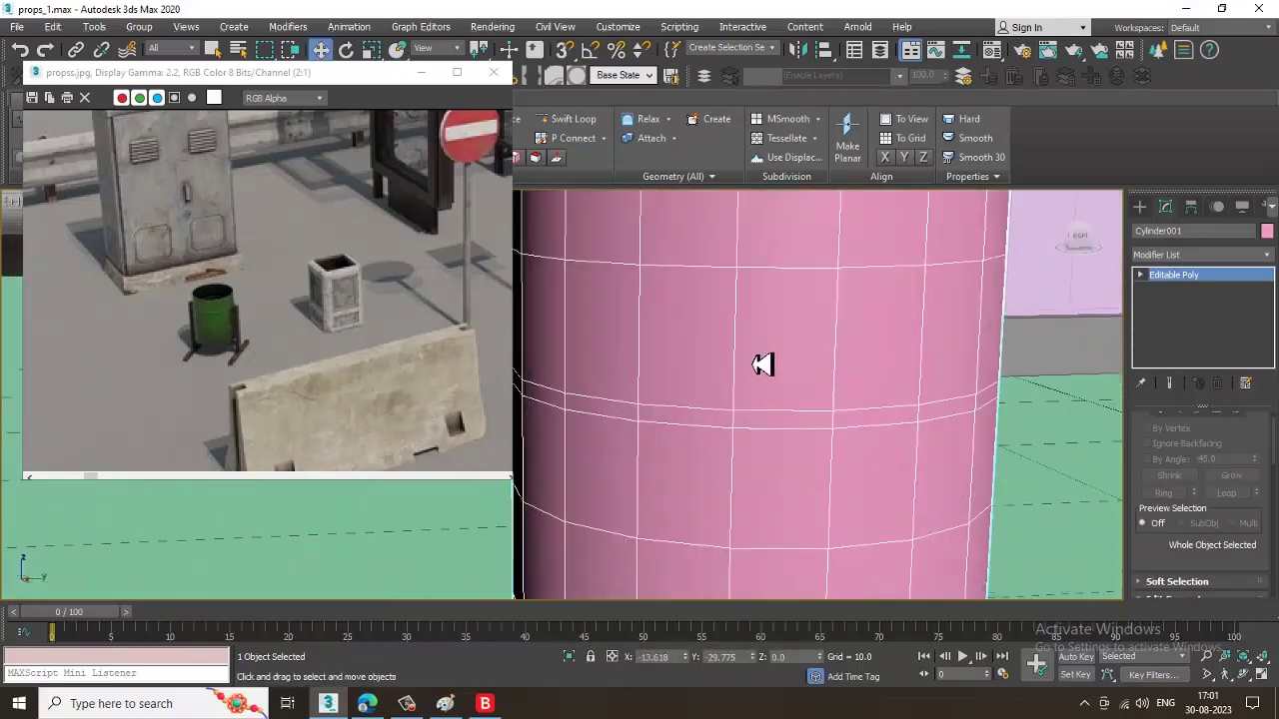
Add a horizontal Swift Loop around the bin just below its uppermost horizontal edge loop to form a narrow band.
{"action": "left_click", "coordinate": [575, 119]}
{"action": "left_click", "coordinate": [657, 288]}
{"action": "key", "text": "w"}
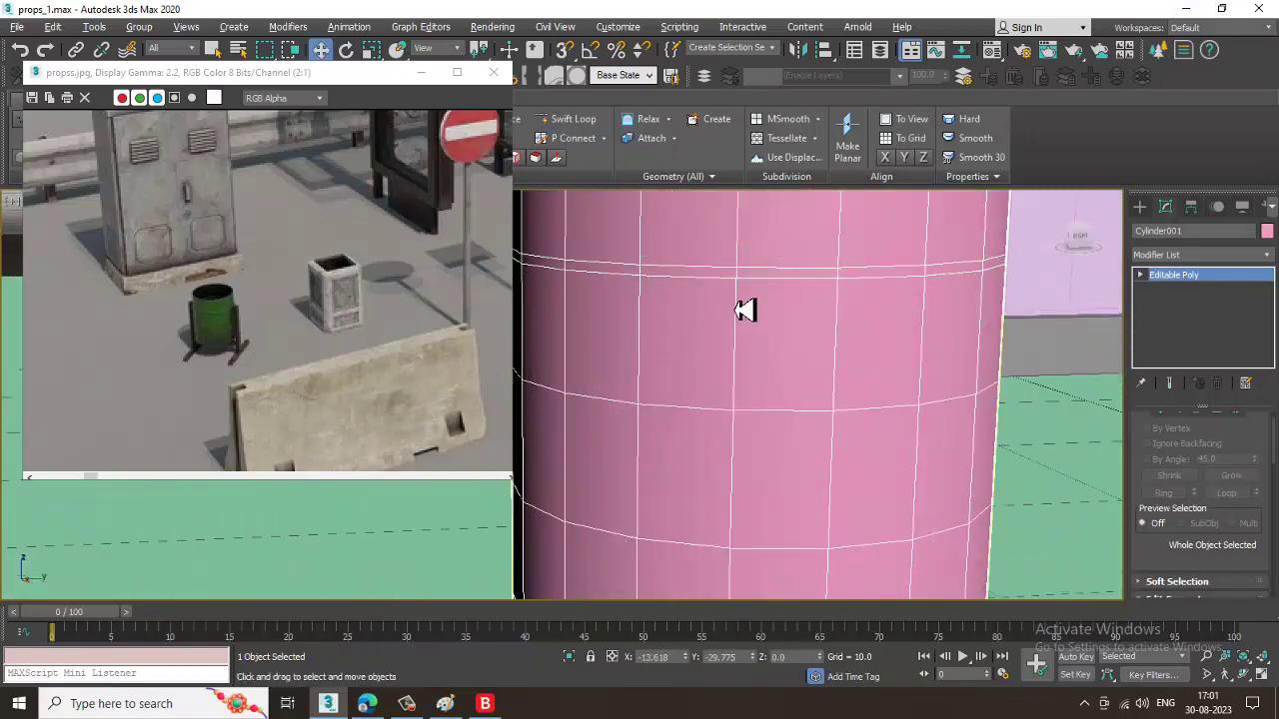
Select the ring of short vertical edges in the bin's narrow upper band and switch to the band's 18 polygons.
{"action": "scroll", "coordinate": [813, 346], "scroll_direction": "up", "scroll_amount": 3}
{"action": "middle_click_drag", "start_coordinate": [755, 357], "coordinate": [785, 373]}
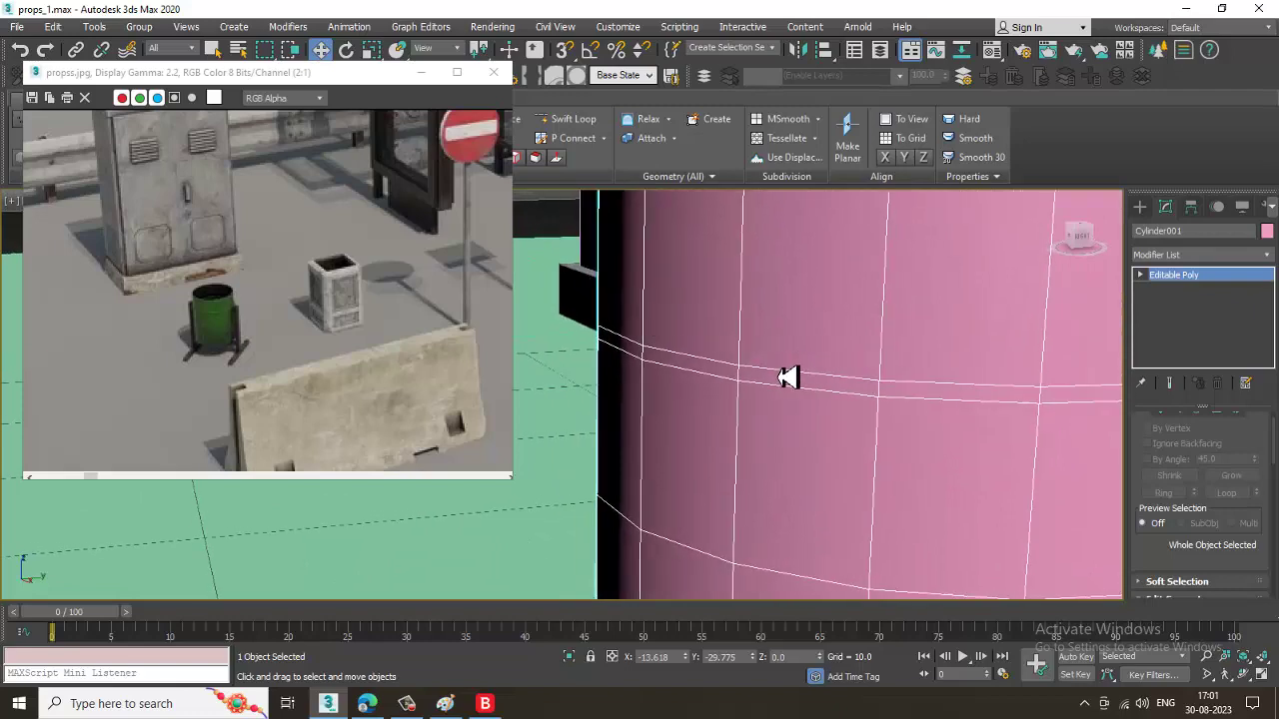
{"action": "key", "text": "2"}
{"action": "double_click", "coordinate": [786, 376]}
{"action": "left_click", "coordinate": [878, 390]}
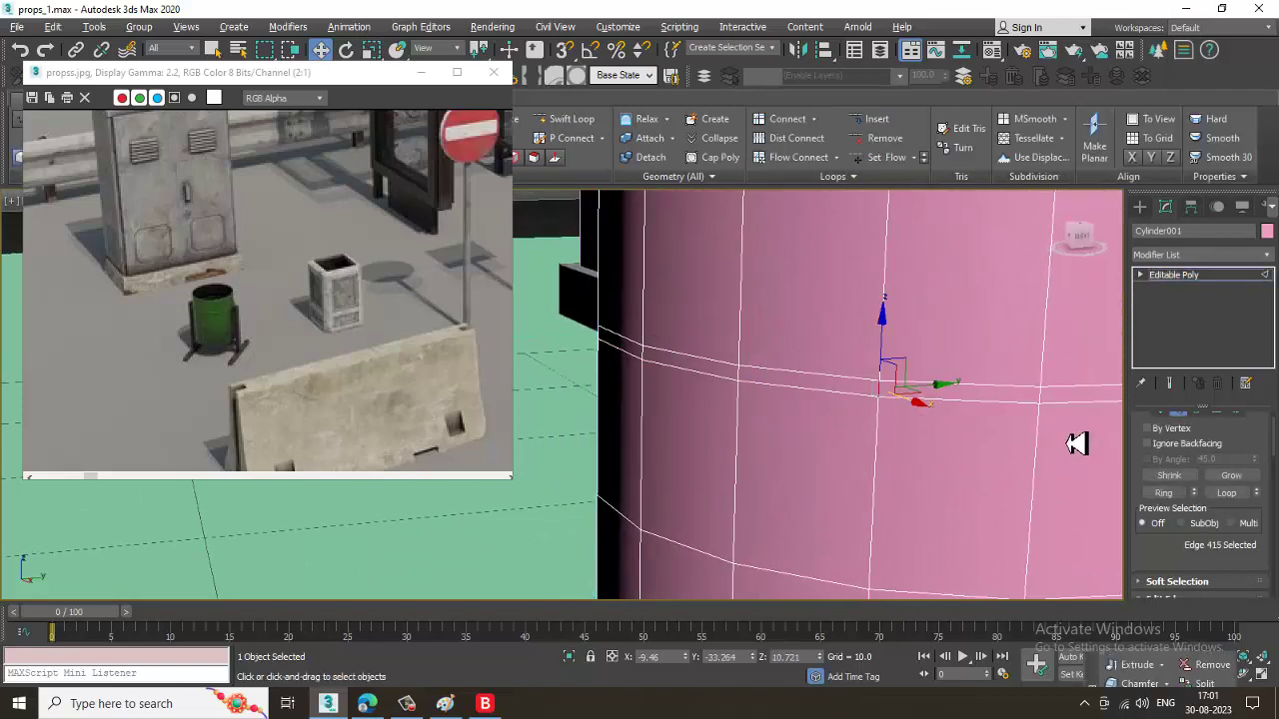
{"action": "left_click", "coordinate": [1163, 493]}
{"action": "left_click_drag", "start_coordinate": [1238, 448], "coordinate": [1241, 527]}
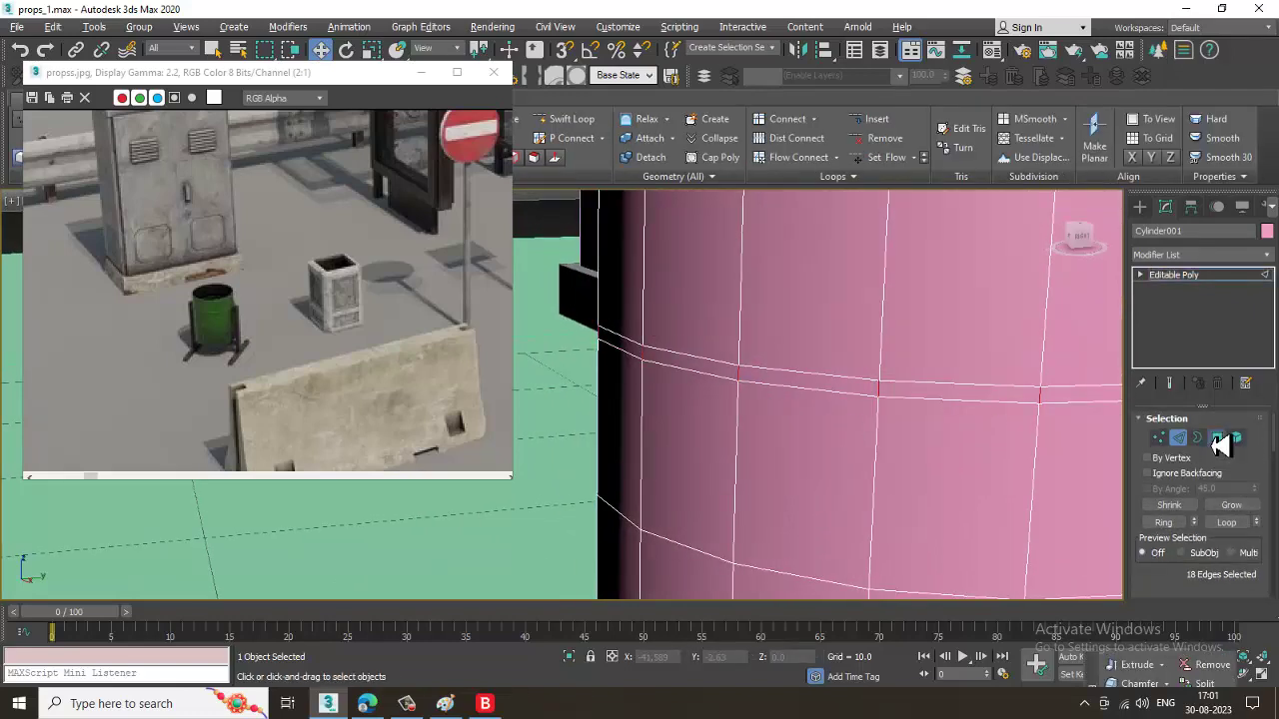
{"action": "left_click", "coordinate": [1217, 438]}
Try to bevel the bin band's 18 polygons inward along local normals with Height -0.046 and Outline -0.055.
{"action": "scroll", "coordinate": [800, 364], "scroll_direction": "down", "scroll_amount": 4}
{"action": "scroll", "coordinate": [845, 394], "scroll_direction": "up", "scroll_amount": 1}
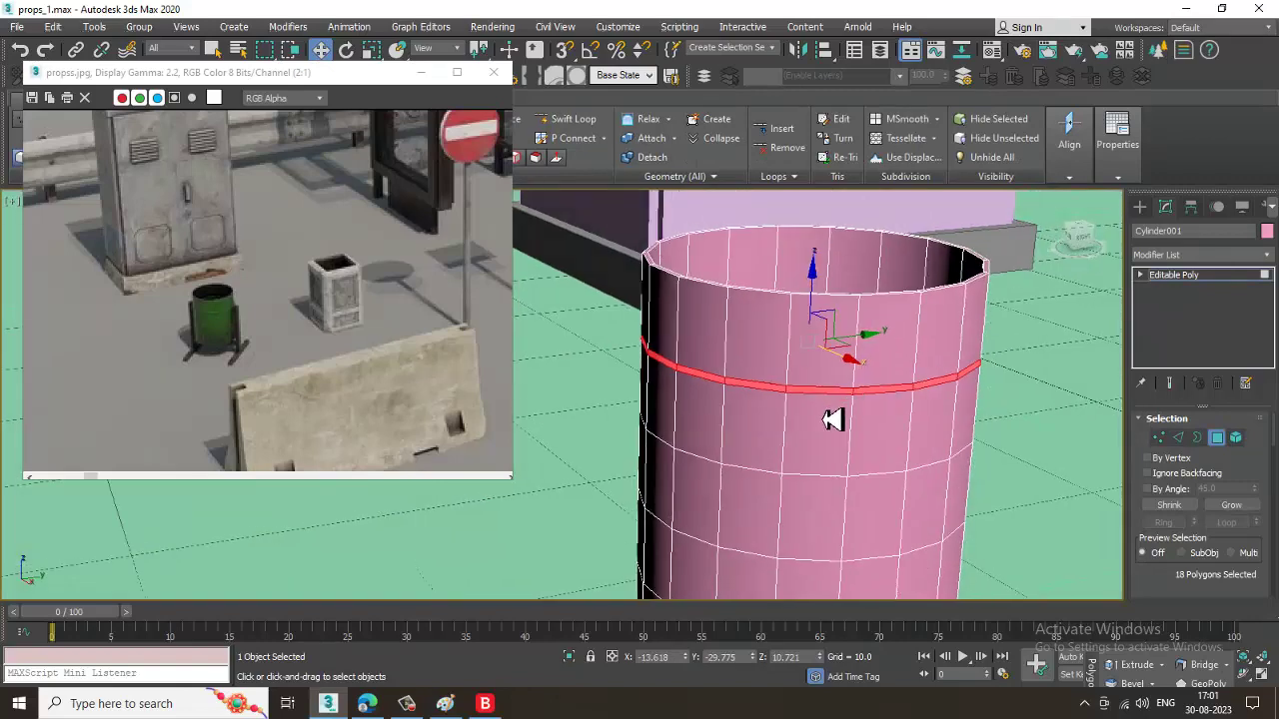
{"action": "middle_click_drag", "start_coordinate": [832, 420], "coordinate": [832, 416], "text": "alt"}
{"action": "scroll", "coordinate": [1204, 560], "scroll_direction": "down", "scroll_amount": 3}
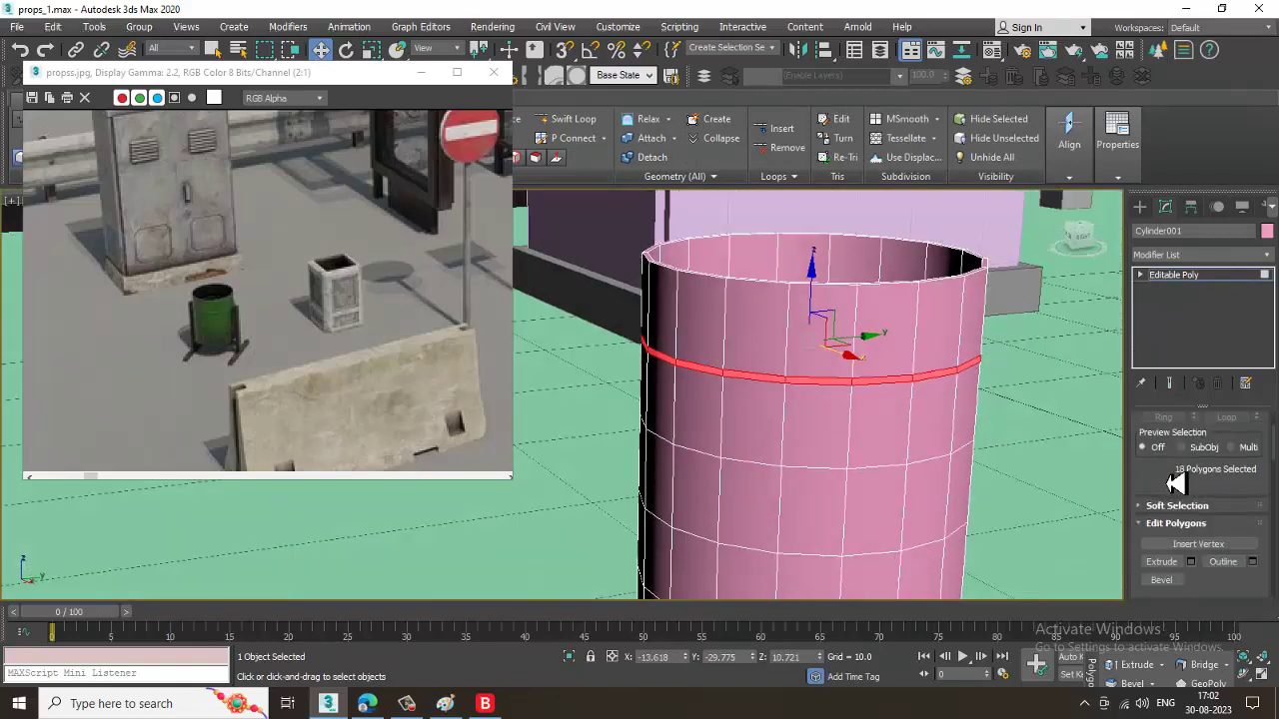
{"action": "left_click", "coordinate": [1190, 573]}
{"action": "scroll", "coordinate": [822, 432], "scroll_direction": "up", "scroll_amount": 2}
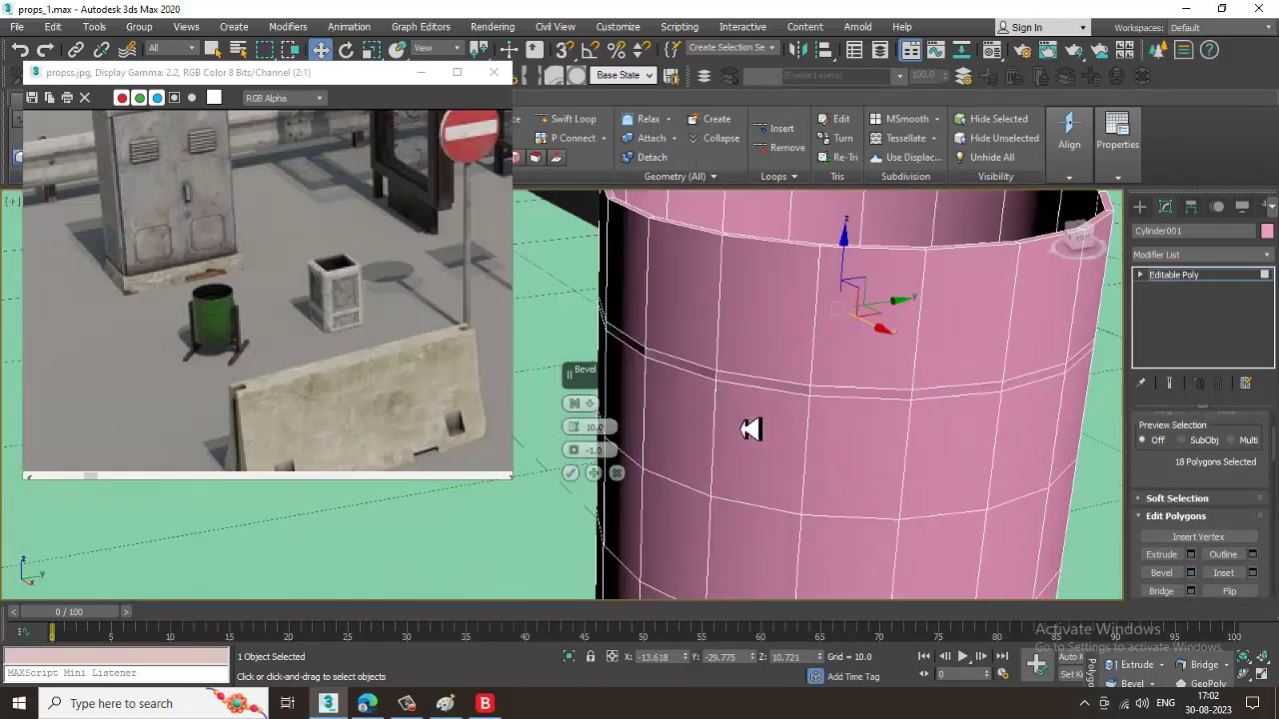
{"action": "left_click", "coordinate": [590, 404]}
{"action": "left_click", "coordinate": [627, 438]}
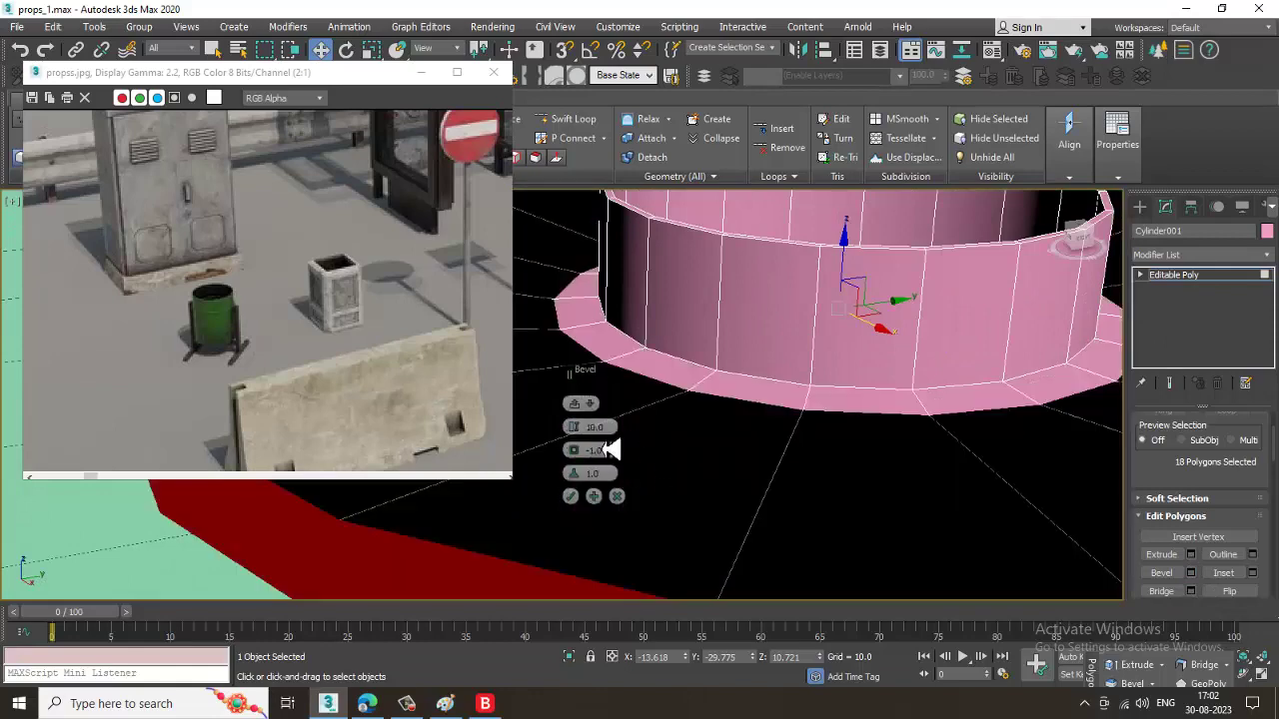
{"action": "left_click_drag", "start_coordinate": [579, 429], "coordinate": [592, 454]}
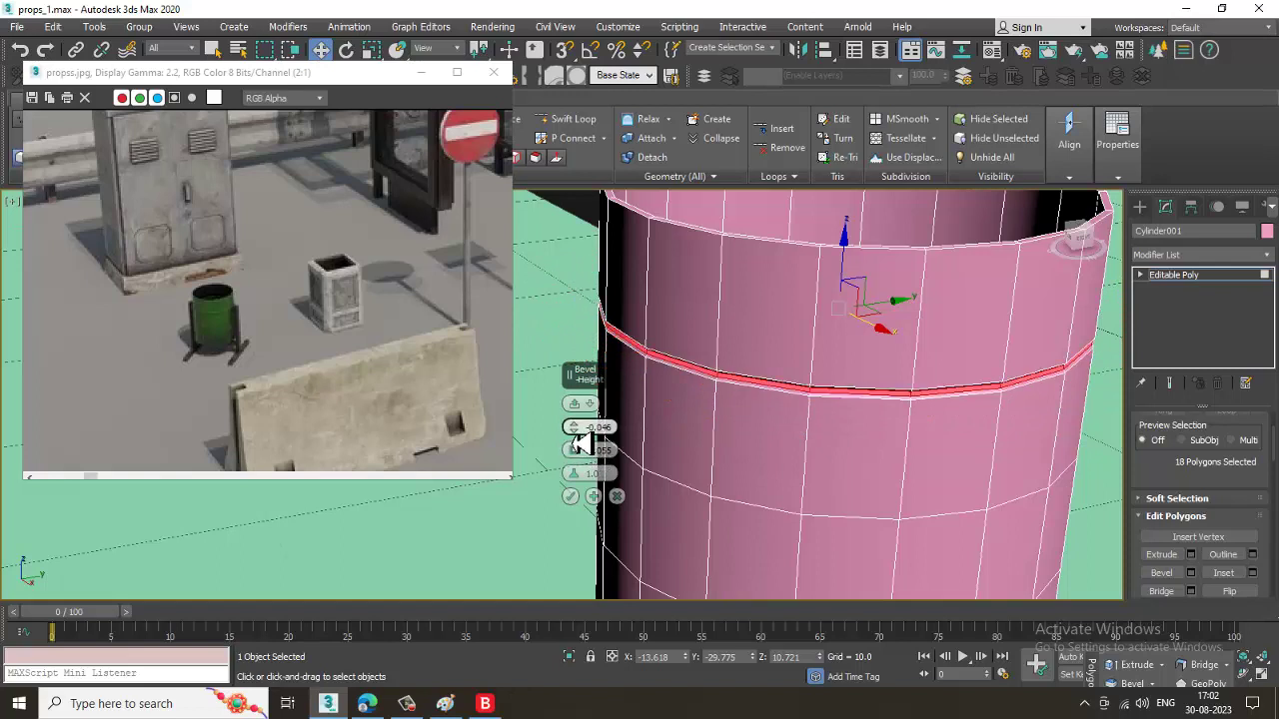
{"action": "key", "text": "ctrl+z"}
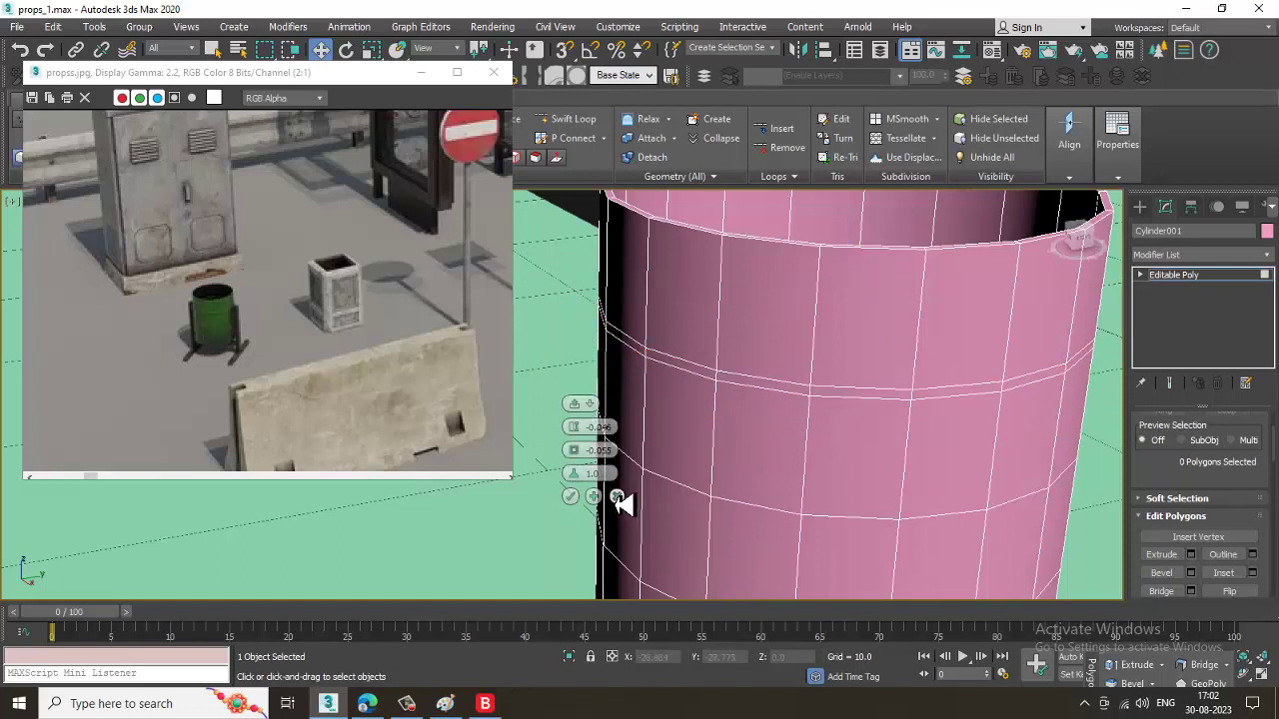
{"action": "left_click", "coordinate": [617, 498]}
{"action": "key", "text": "ctrl+y"}
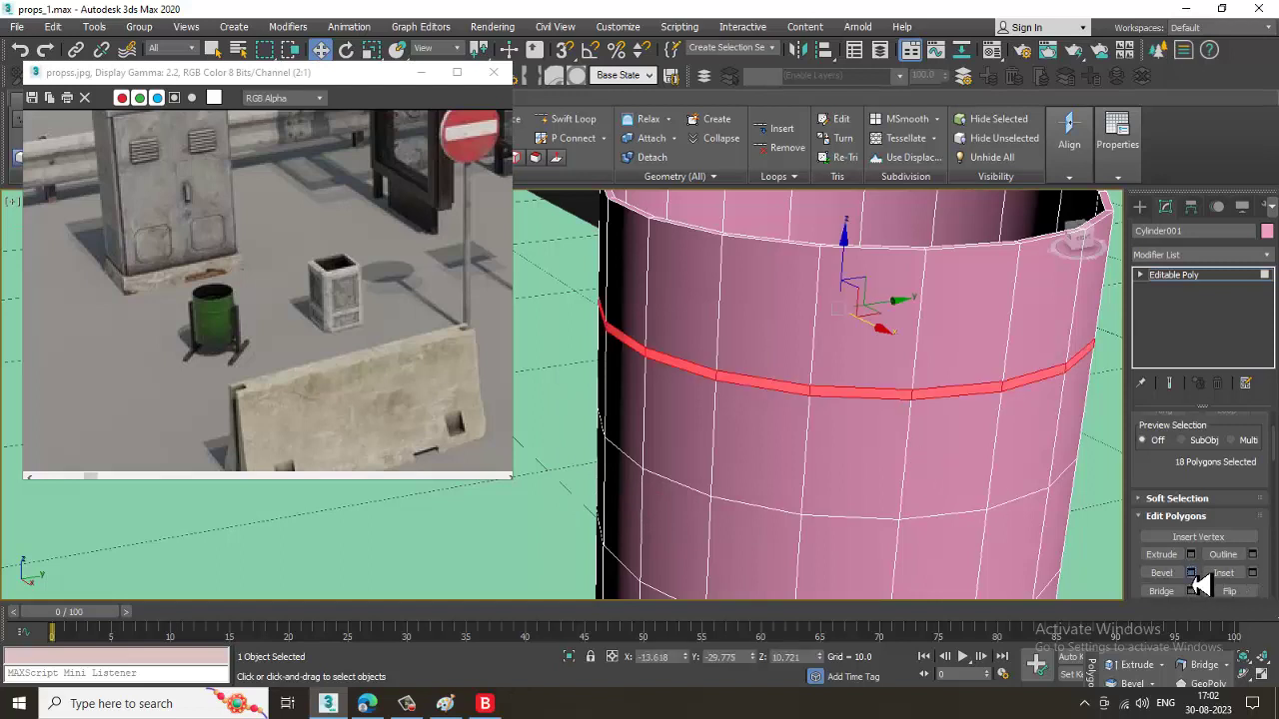
Bevel the bin band's 18 polygons outward with Height about 0.072 and Outline -0.055 to form a raised rib.
{"action": "left_click", "coordinate": [1192, 573]}
{"action": "left_click_drag", "start_coordinate": [577, 437], "coordinate": [580, 431]}
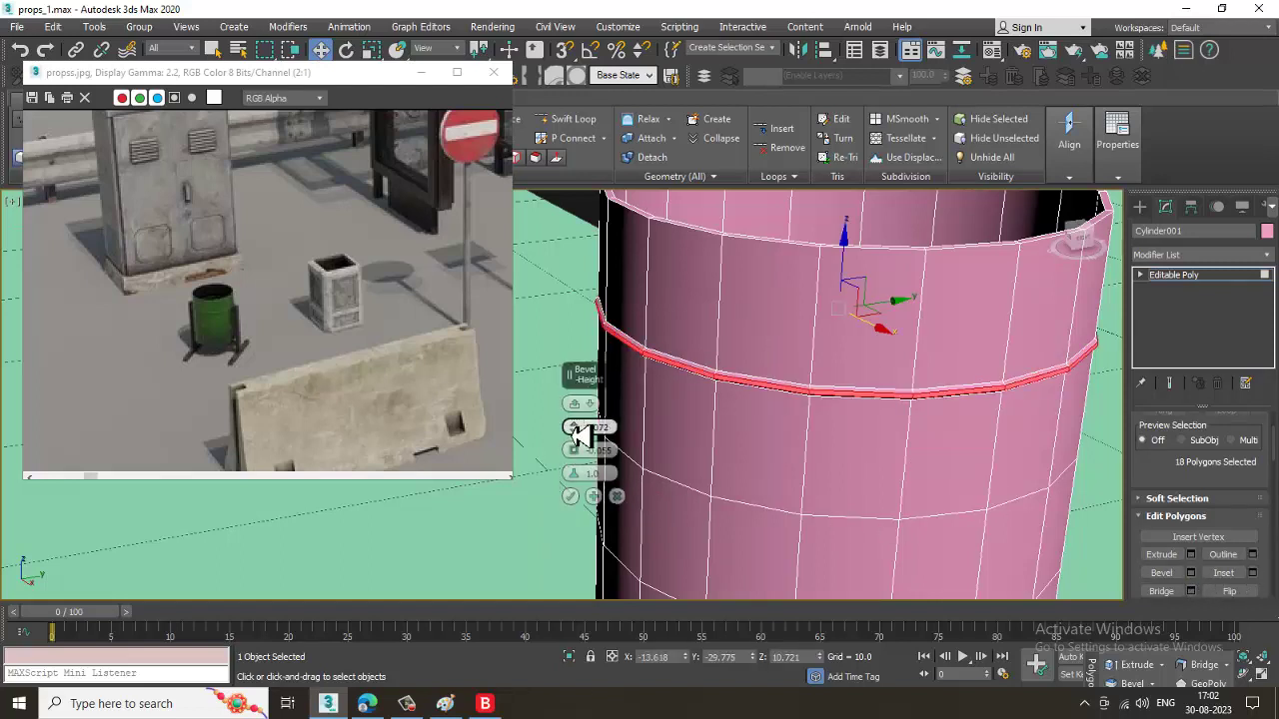
{"action": "left_click", "coordinate": [569, 497]}
{"action": "left_click", "coordinate": [580, 386]}
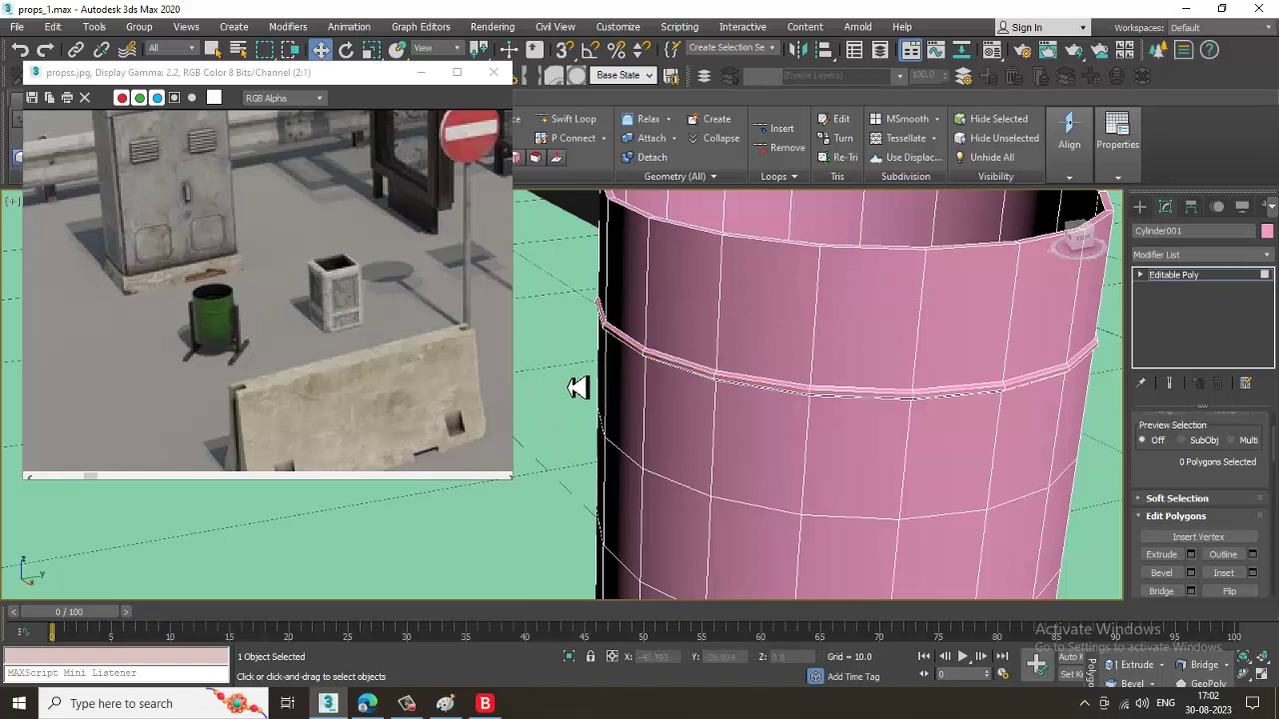
Draw a thin box about 14.8 long, 1.03 wide and 0.8 high on the ground in front of the bin.
{"action": "scroll", "coordinate": [739, 404], "scroll_direction": "down", "scroll_amount": 5}
{"action": "middle_click_drag", "start_coordinate": [739, 404], "coordinate": [759, 404], "text": "alt"}
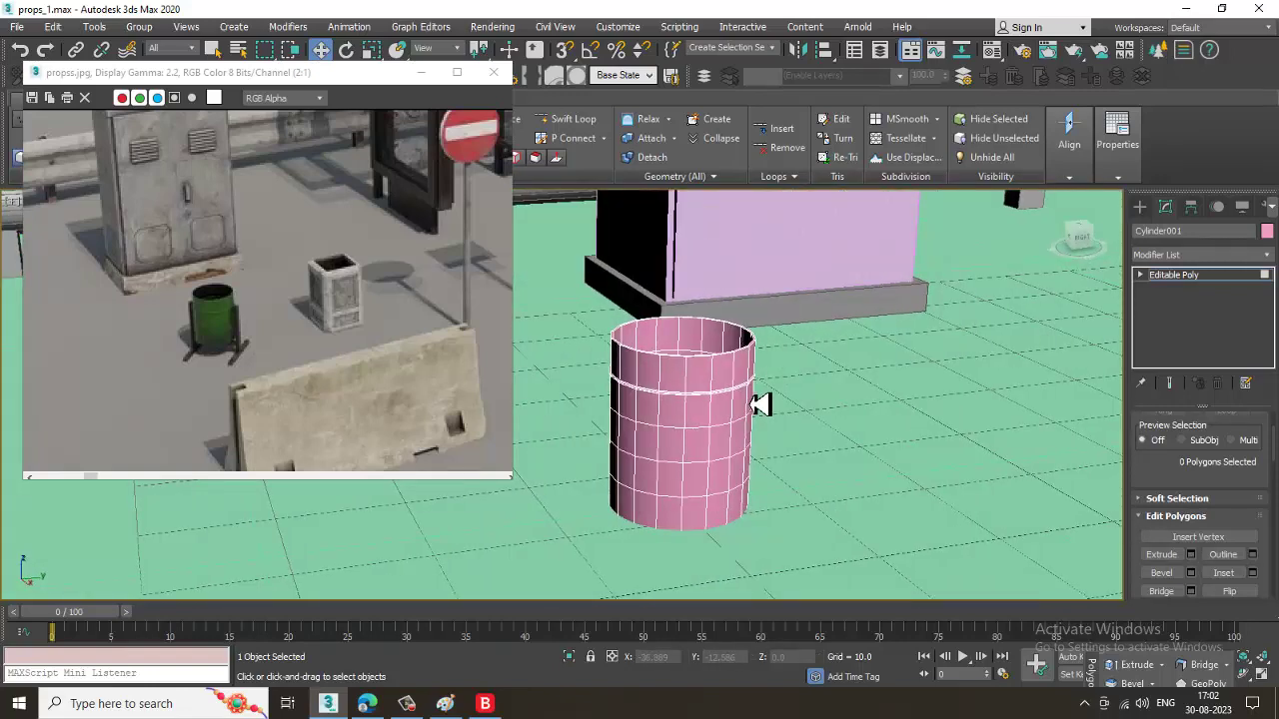
{"action": "left_click", "coordinate": [1196, 278]}
{"action": "left_click", "coordinate": [1140, 208]}
{"action": "middle_click_drag", "start_coordinate": [624, 399], "coordinate": [616, 390]}
{"action": "middle_click_drag", "start_coordinate": [780, 397], "coordinate": [755, 389]}
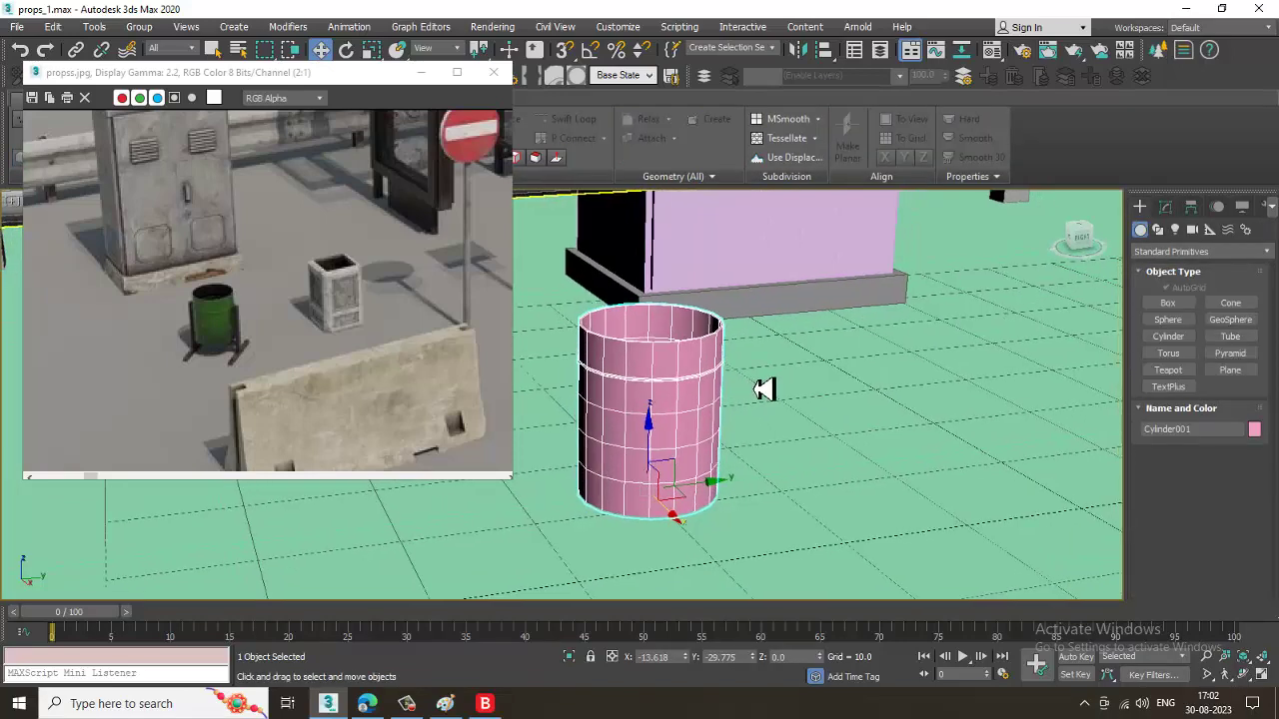
{"action": "middle_click_drag", "start_coordinate": [862, 386], "coordinate": [832, 386], "text": "alt"}
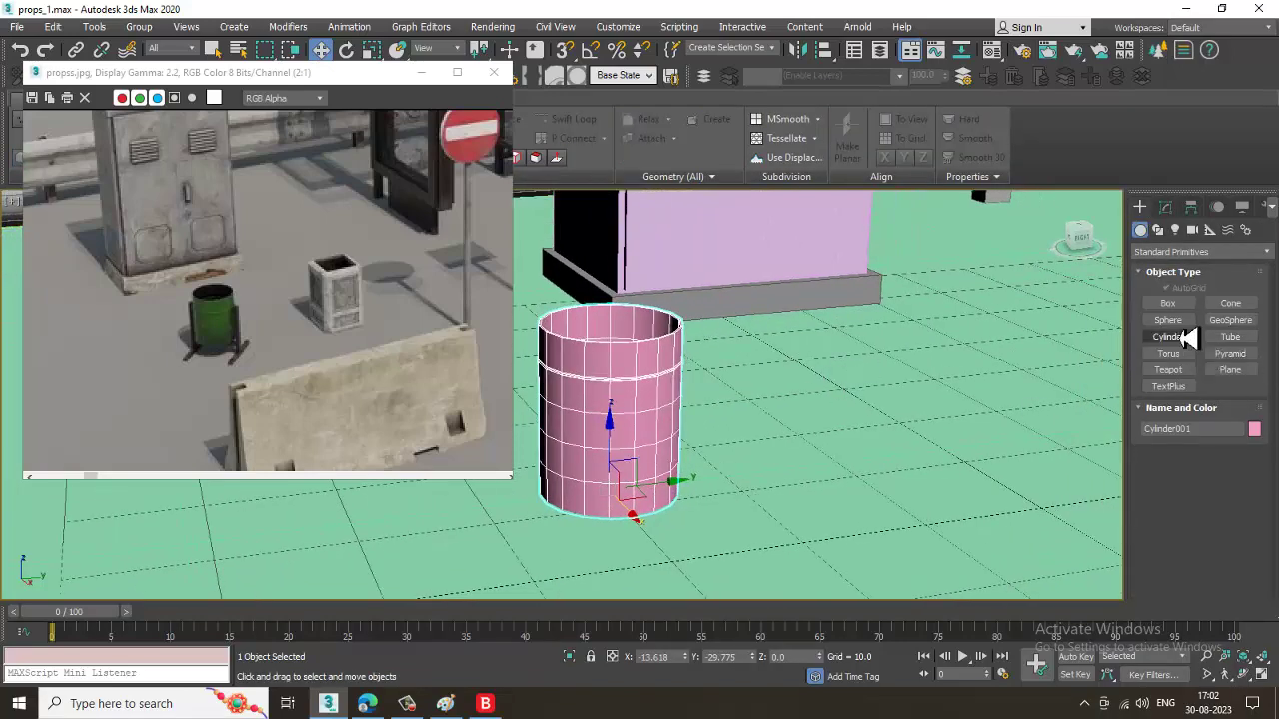
{"action": "left_click", "coordinate": [1167, 303]}
{"action": "middle_click_drag", "start_coordinate": [740, 470], "coordinate": [637, 524], "text": "alt"}
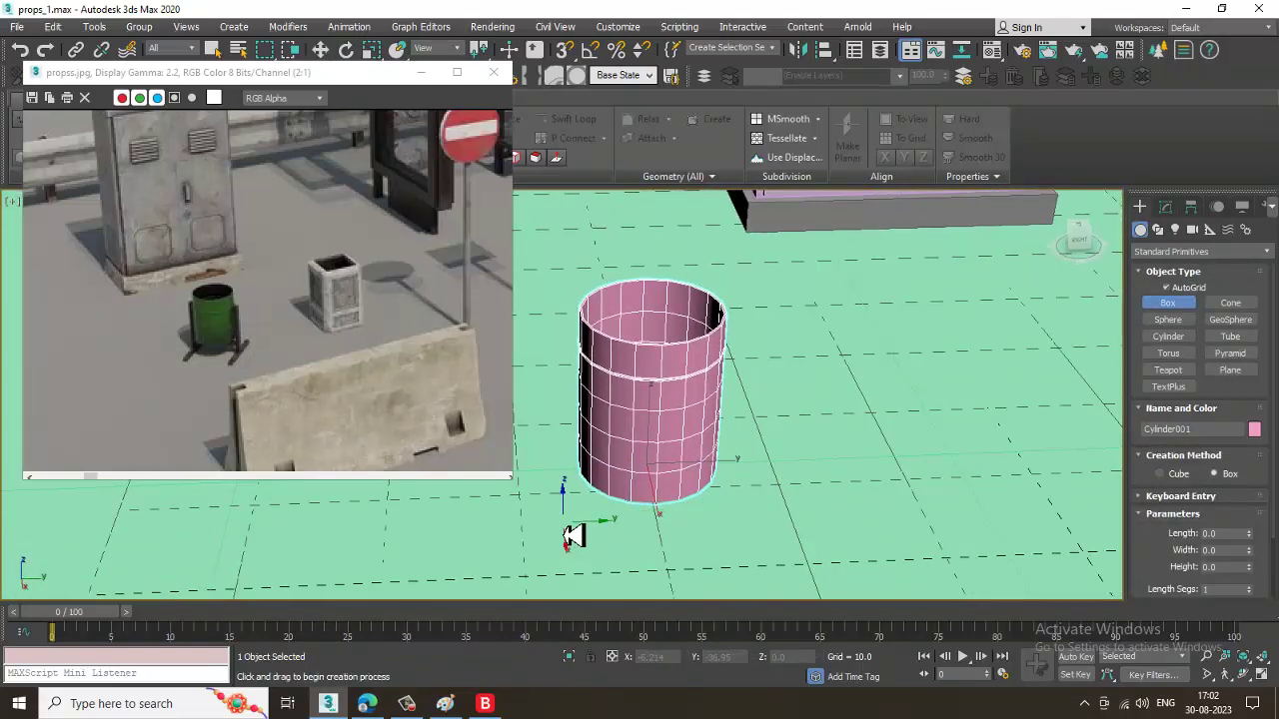
{"action": "left_click_drag", "start_coordinate": [571, 533], "coordinate": [774, 535]}
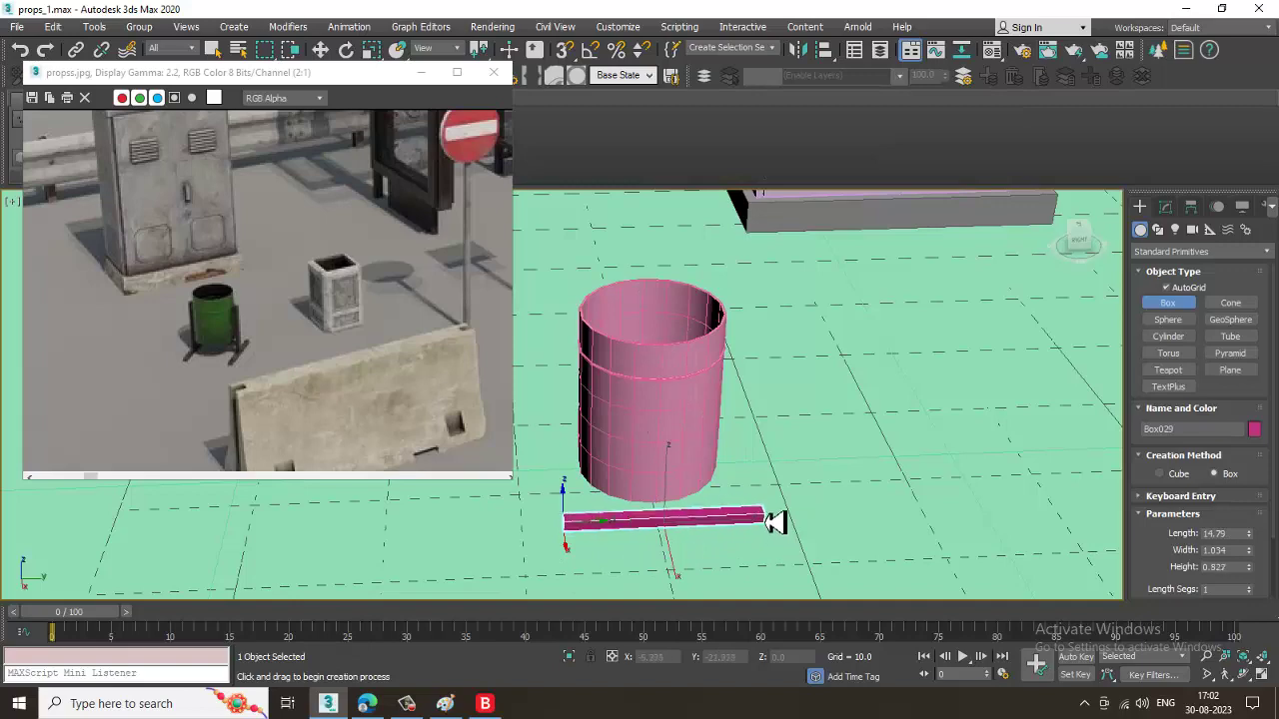
{"action": "left_click", "coordinate": [776, 526]}
Convert the thin box in front of the bin to an Editable Poly.
{"action": "middle_click_drag", "start_coordinate": [775, 525], "coordinate": [791, 483], "text": "alt"}
{"action": "key", "text": "w"}
{"action": "right_click", "coordinate": [774, 486]}
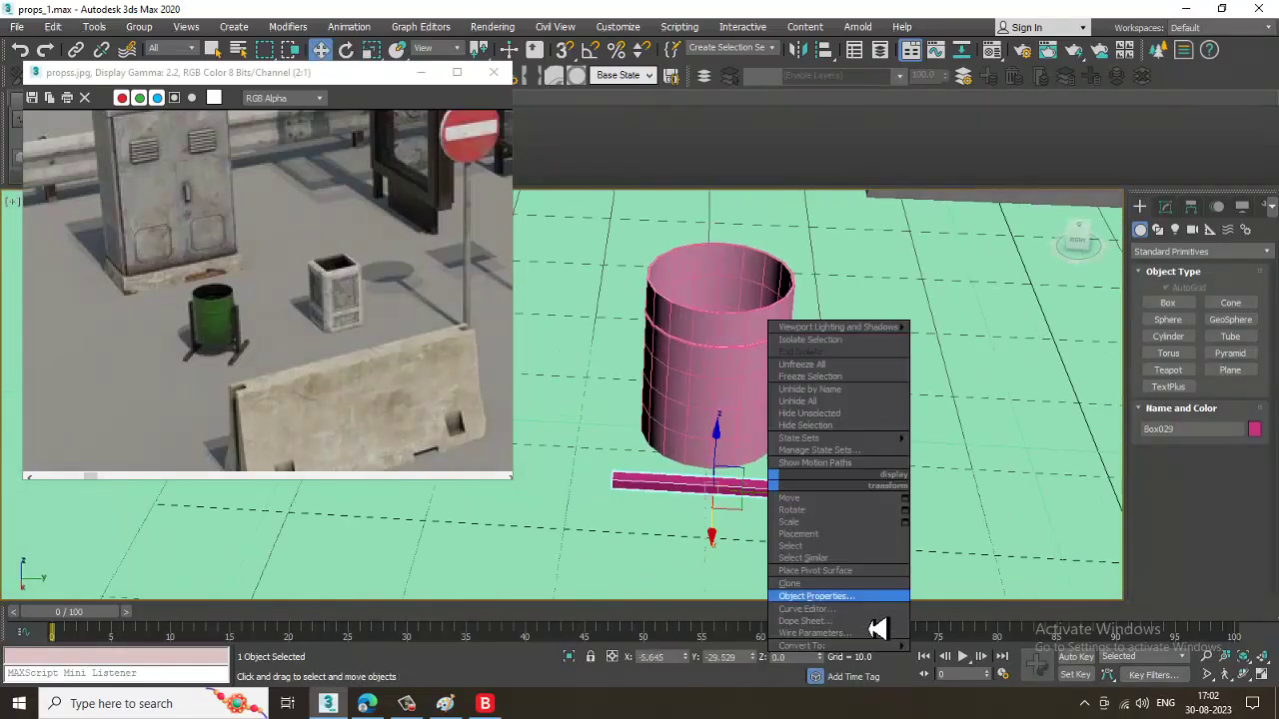
{"action": "mouse_move", "coordinate": [888, 654]}
{"action": "left_click", "coordinate": [984, 658]}
Connect the bar's lengthwise edges with 2 segments and Pinch -66 to form a narrow section at its middle.
{"action": "middle_click_drag", "start_coordinate": [850, 533], "coordinate": [679, 403], "text": "alt"}
{"action": "left_click", "coordinate": [709, 462]}
{"action": "middle_click_drag", "start_coordinate": [709, 461], "coordinate": [750, 473], "text": "alt"}
{"action": "left_click", "coordinate": [705, 515]}
{"action": "scroll", "coordinate": [710, 517], "scroll_direction": "up", "scroll_amount": 2}
{"action": "key", "text": "2"}
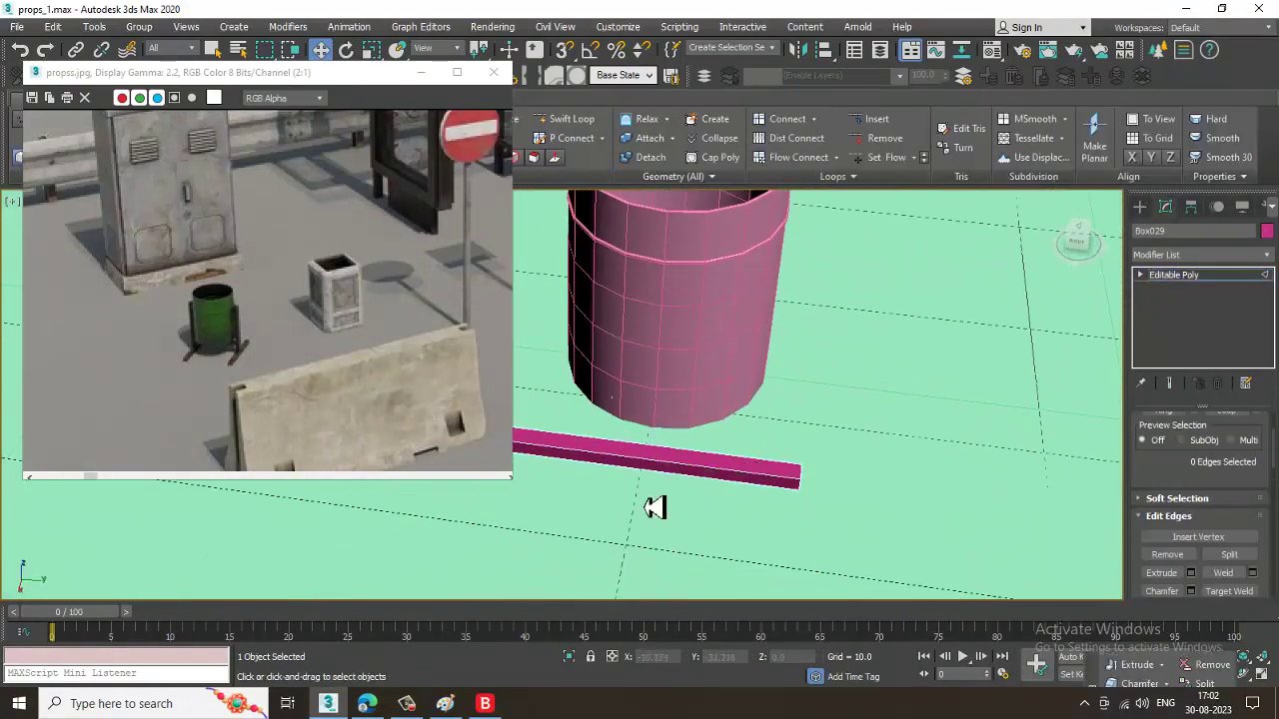
{"action": "scroll", "coordinate": [1239, 468], "scroll_direction": "down", "scroll_amount": 3}
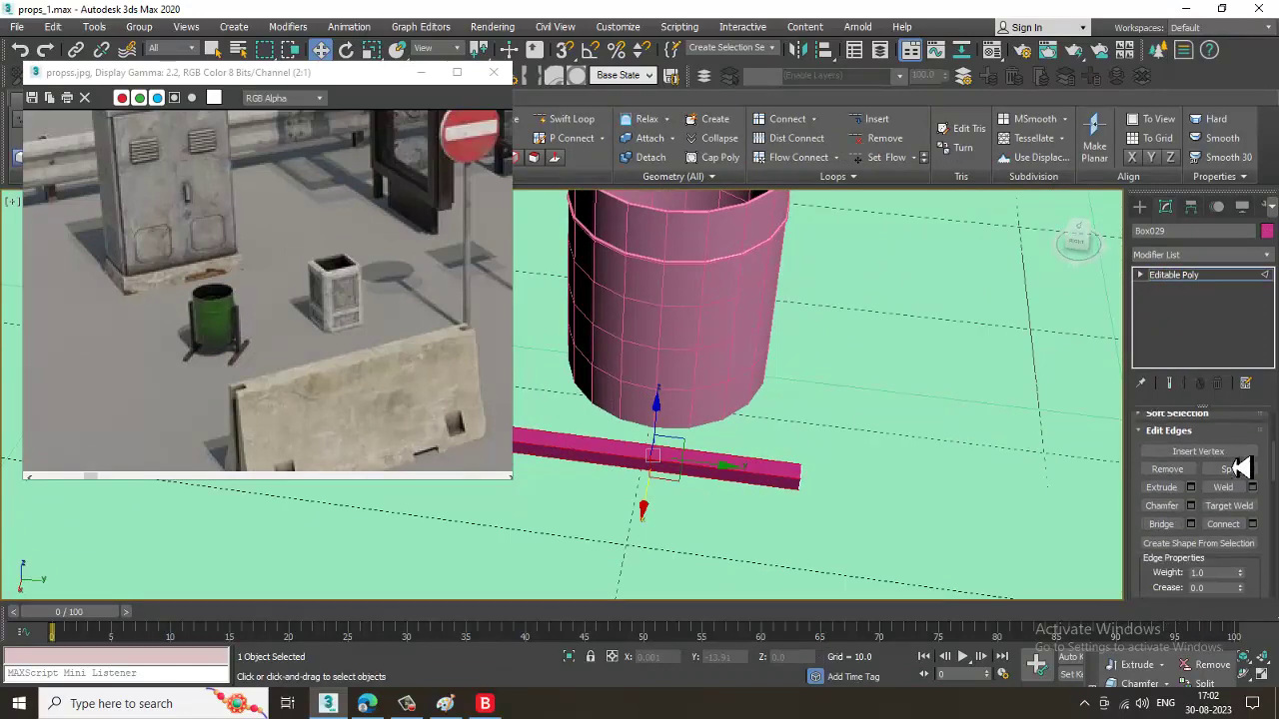
{"action": "left_click", "coordinate": [1253, 525]}
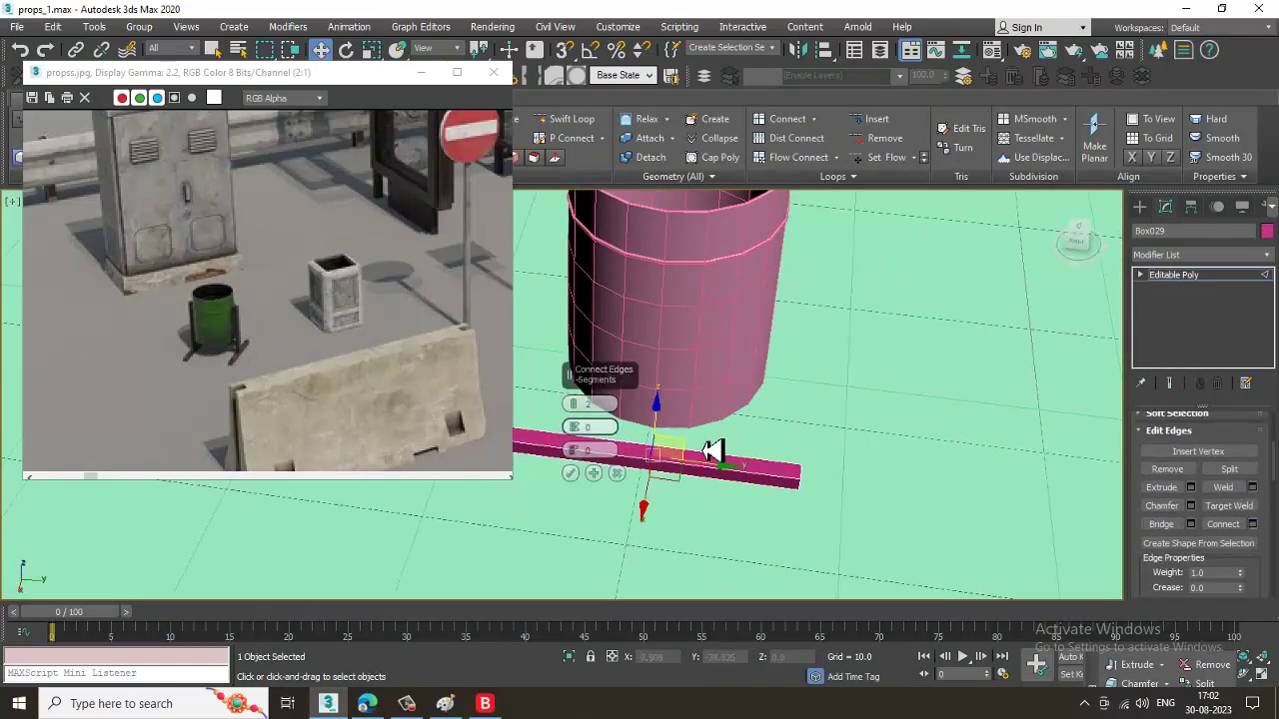
{"action": "middle_click_drag", "start_coordinate": [709, 445], "coordinate": [611, 450], "text": "alt"}
{"action": "left_click_drag", "start_coordinate": [587, 438], "coordinate": [601, 497]}
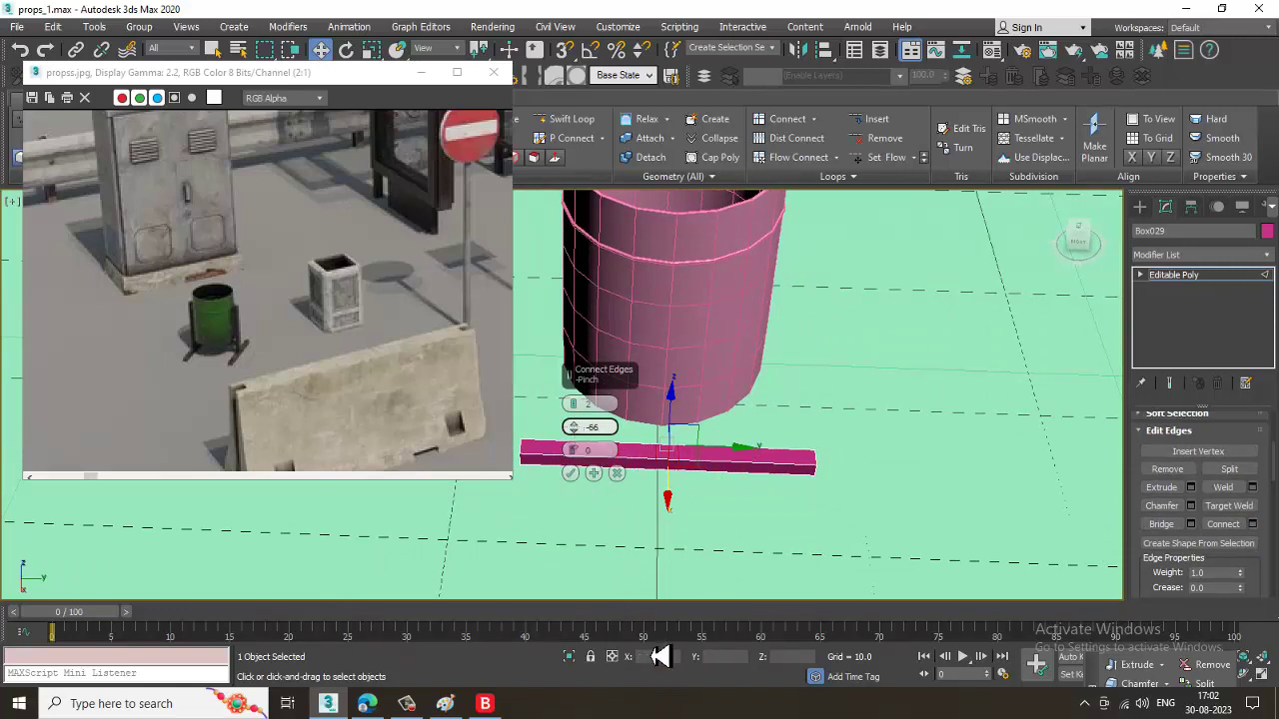
{"action": "left_click", "coordinate": [571, 474]}
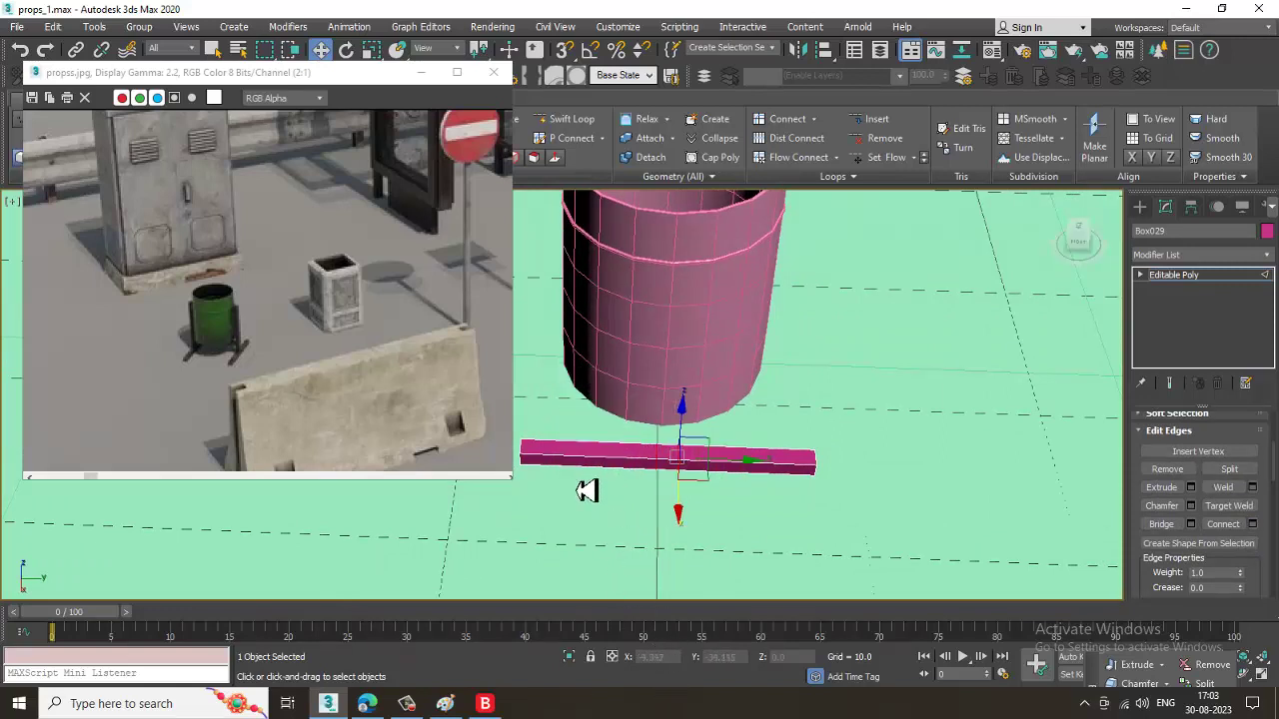
Extrude the small middle polygon on the bar's upper face upward by 10 to form the stand's post.
{"action": "key", "text": "4"}
{"action": "left_click", "coordinate": [674, 462]}
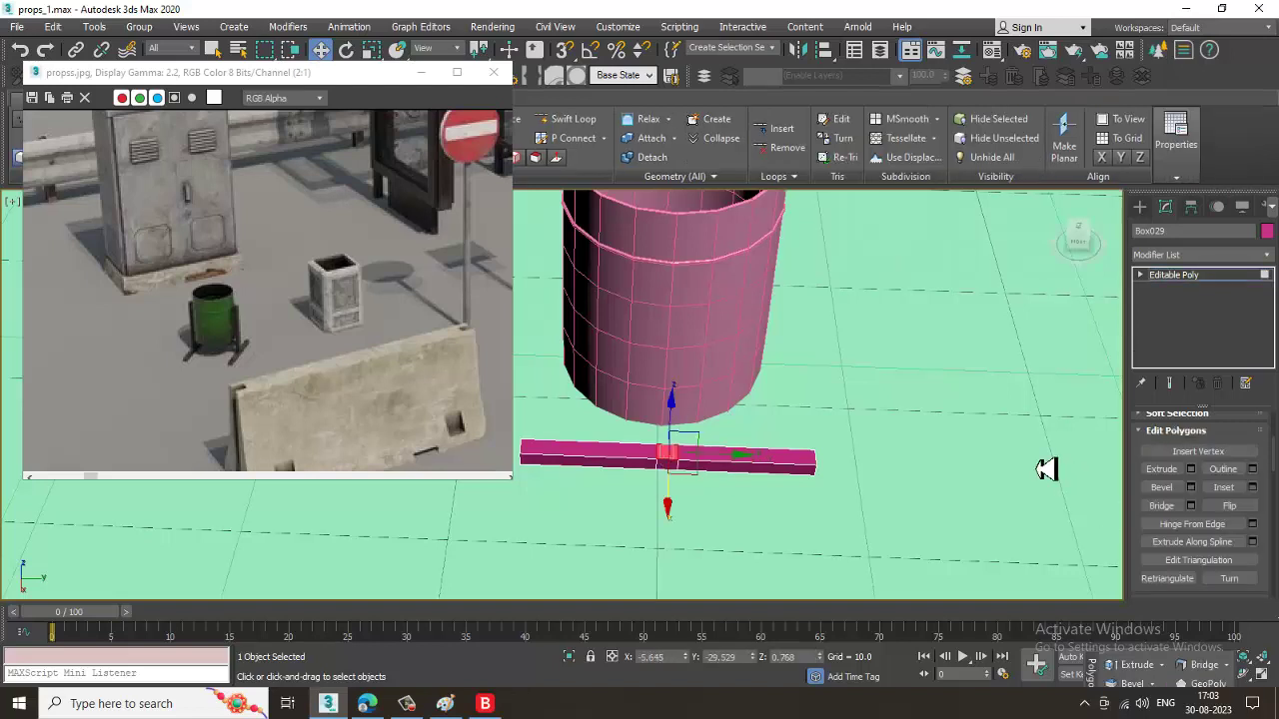
{"action": "left_click", "coordinate": [1191, 469]}
{"action": "left_click", "coordinate": [571, 450]}
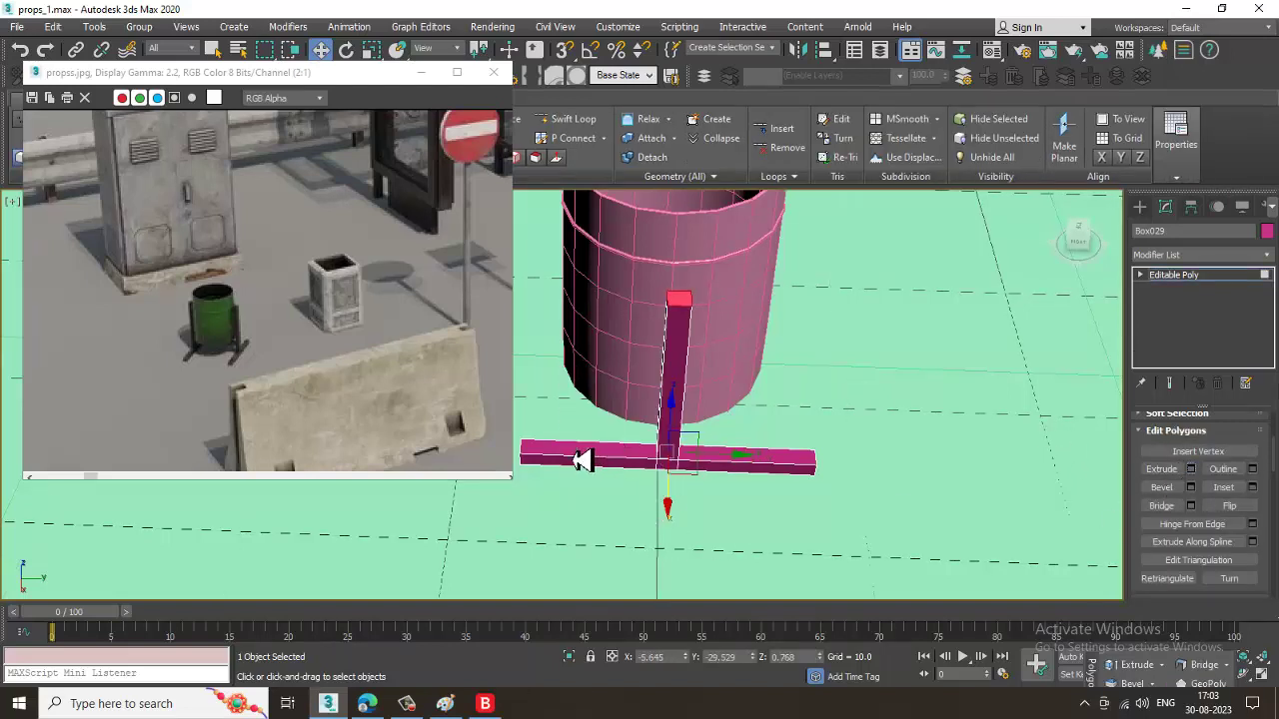
{"action": "middle_click_drag", "start_coordinate": [576, 457], "coordinate": [814, 357], "text": "alt"}
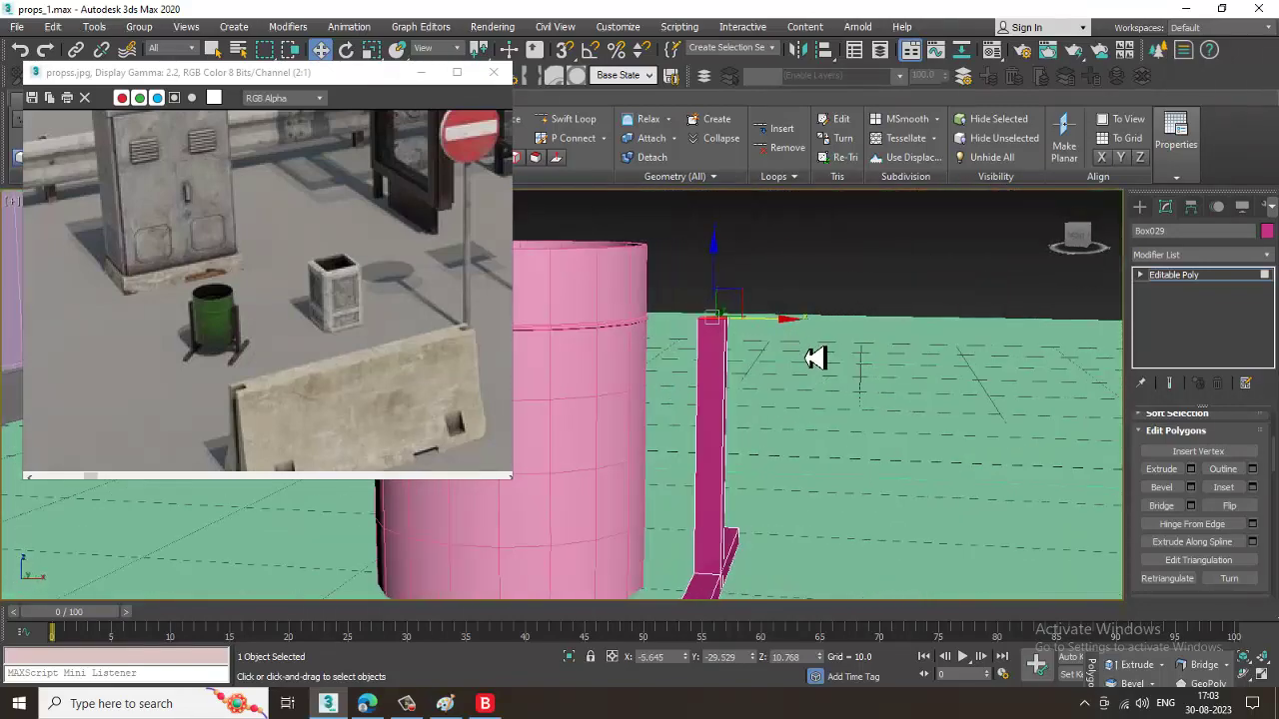
Thin the stand in the Front view by moving the vertices on its outer side toward the bin.
{"action": "right_click", "coordinate": [877, 316]}
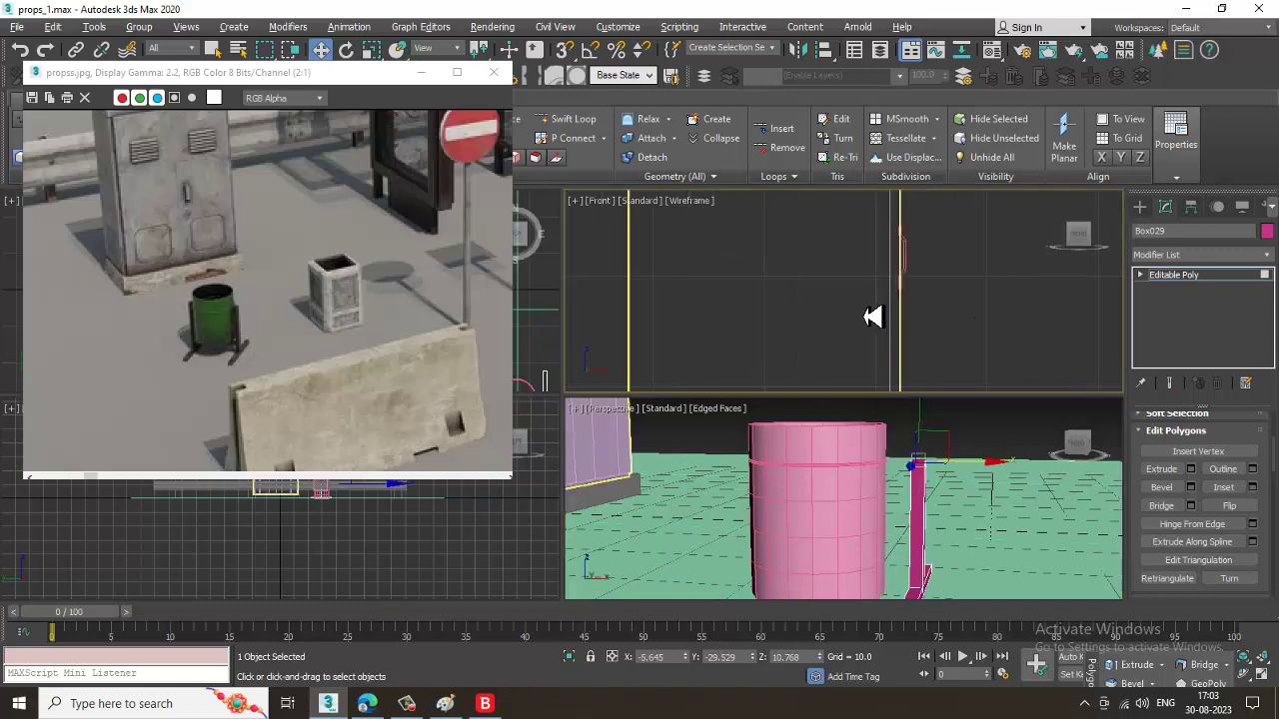
{"action": "key", "text": "alt+w"}
{"action": "scroll", "coordinate": [869, 320], "scroll_direction": "up", "scroll_amount": 4}
{"action": "scroll", "coordinate": [847, 343], "scroll_direction": "down", "scroll_amount": 3}
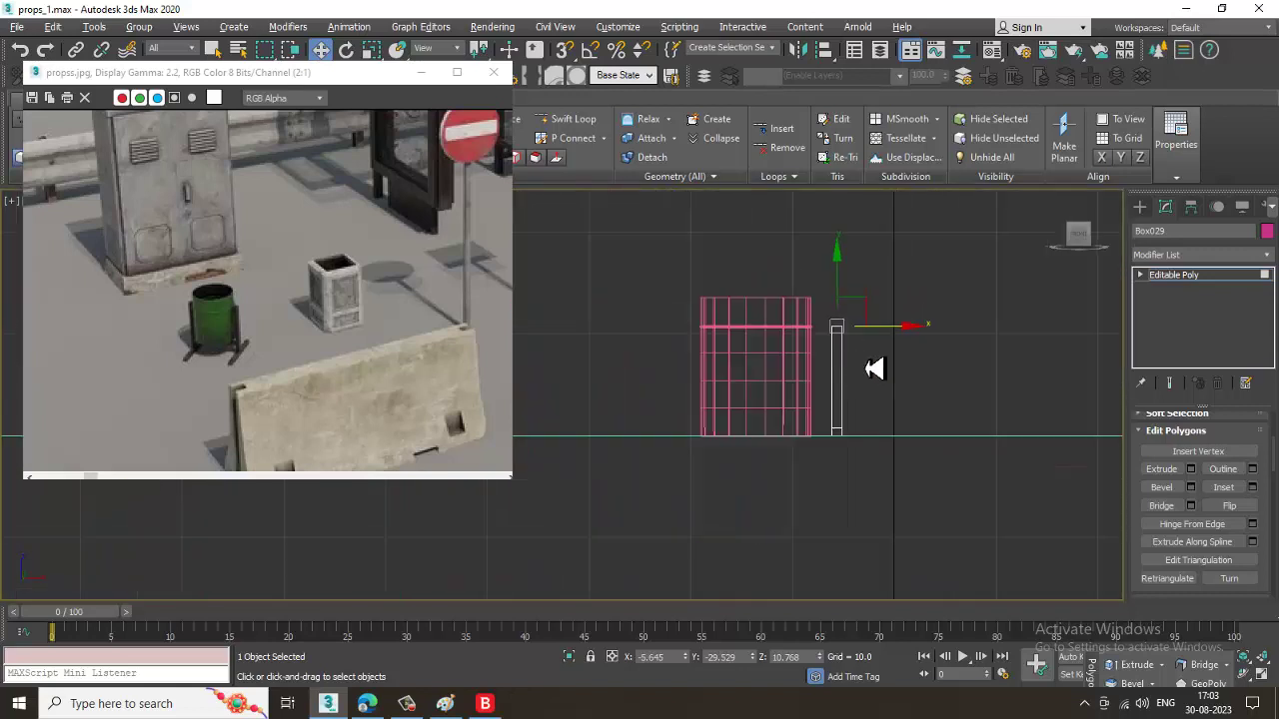
{"action": "key", "text": "1"}
{"action": "left_click_drag", "start_coordinate": [845, 500], "coordinate": [866, 494]}
{"action": "scroll", "coordinate": [850, 480], "scroll_direction": "up", "scroll_amount": 2}
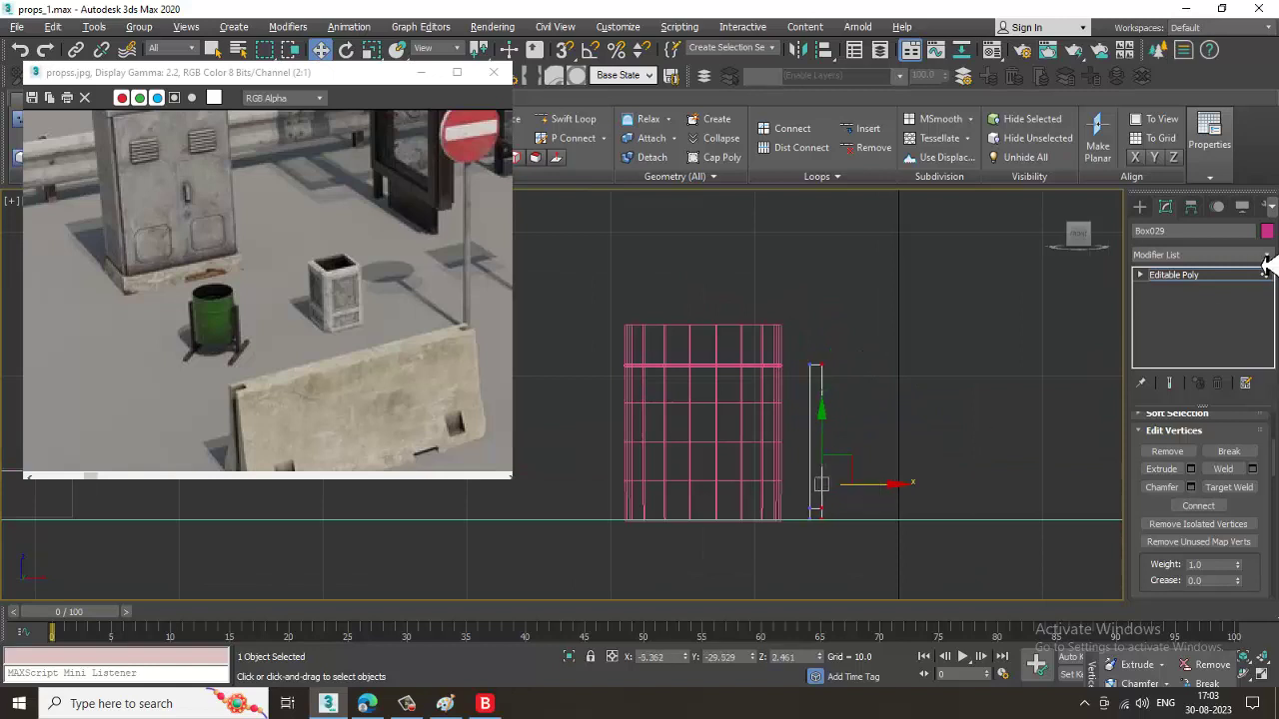
{"action": "left_click", "coordinate": [1219, 282]}
Raise the bin slightly off the ground and lower its upper rows of vertices to shorten it.
{"action": "left_click", "coordinate": [751, 458]}
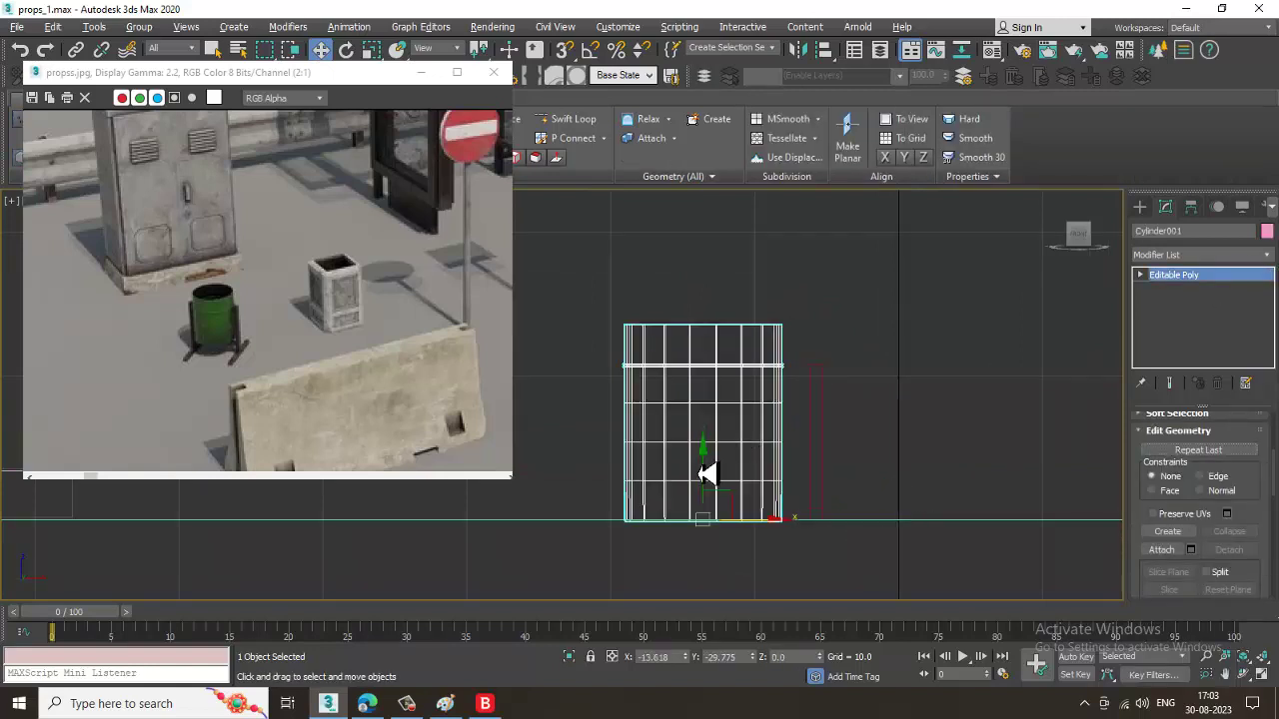
{"action": "left_click_drag", "start_coordinate": [711, 468], "coordinate": [722, 431]}
{"action": "key", "text": "1"}
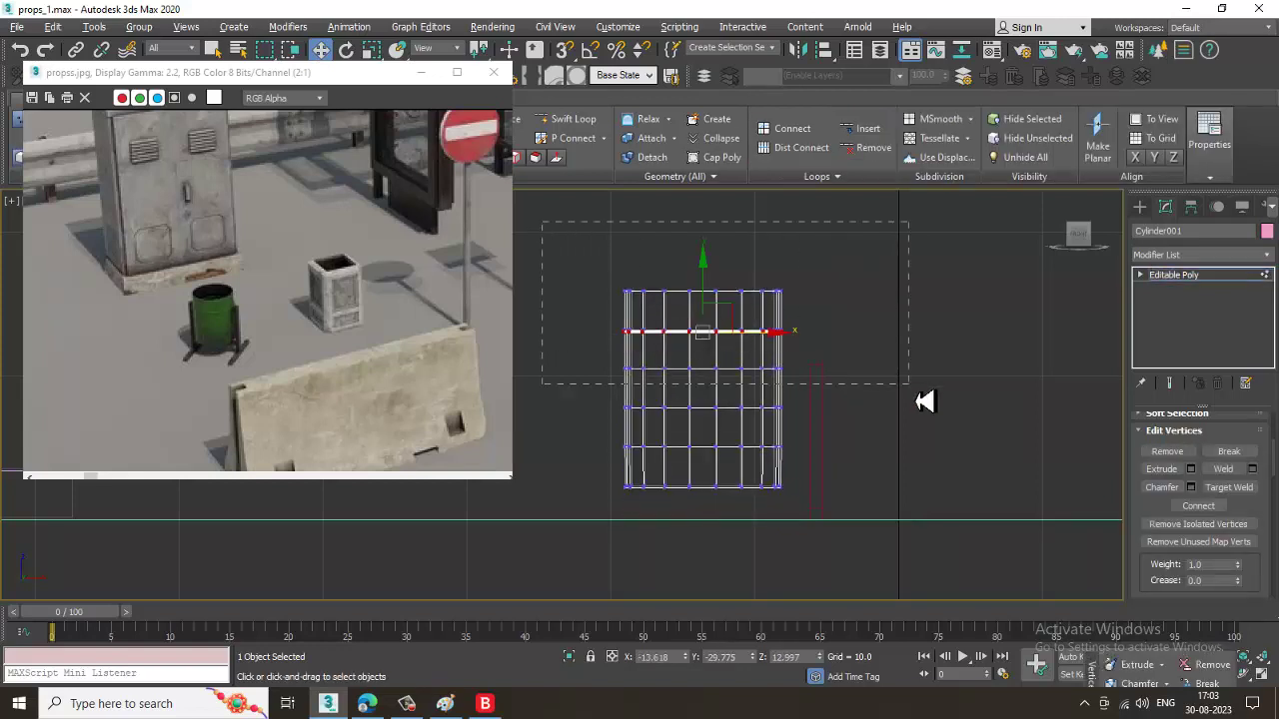
{"action": "left_click_drag", "start_coordinate": [920, 400], "coordinate": [918, 398]}
{"action": "left_click_drag", "start_coordinate": [710, 287], "coordinate": [822, 310]}
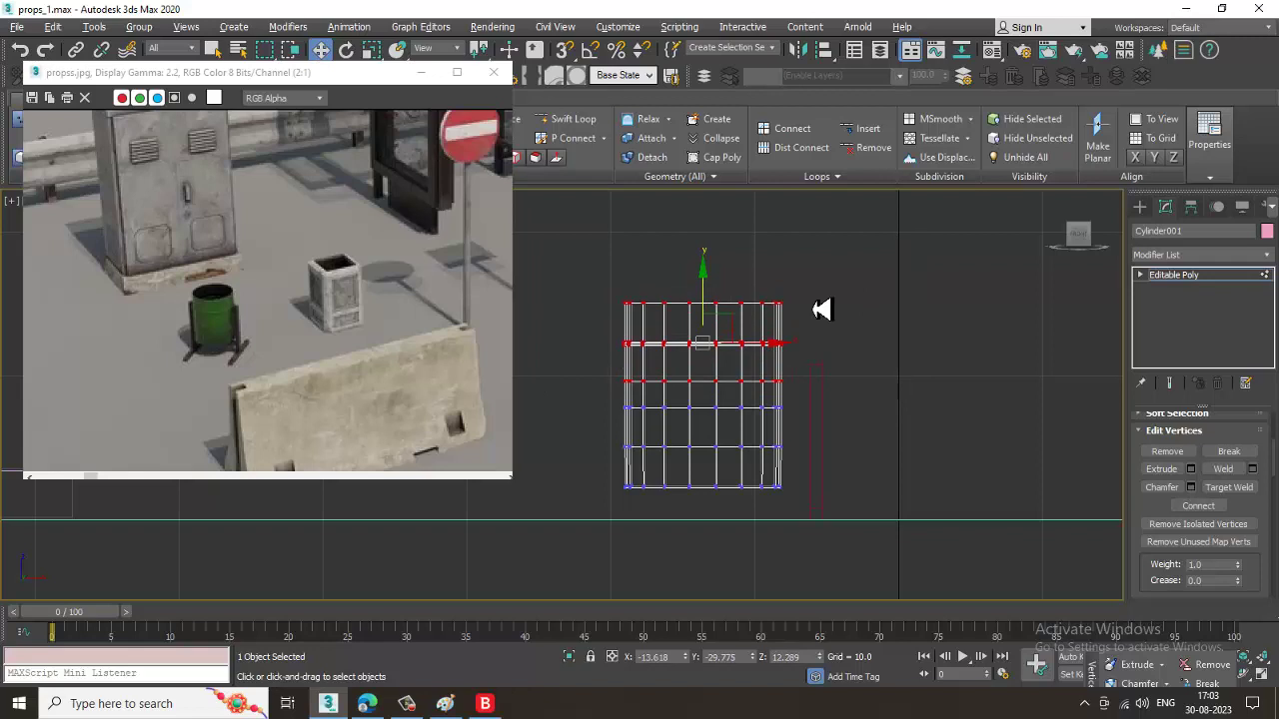
{"action": "left_click", "coordinate": [1228, 284]}
Move the stand against the bin's side and place a copy of it against the opposite side.
{"action": "left_click", "coordinate": [819, 463]}
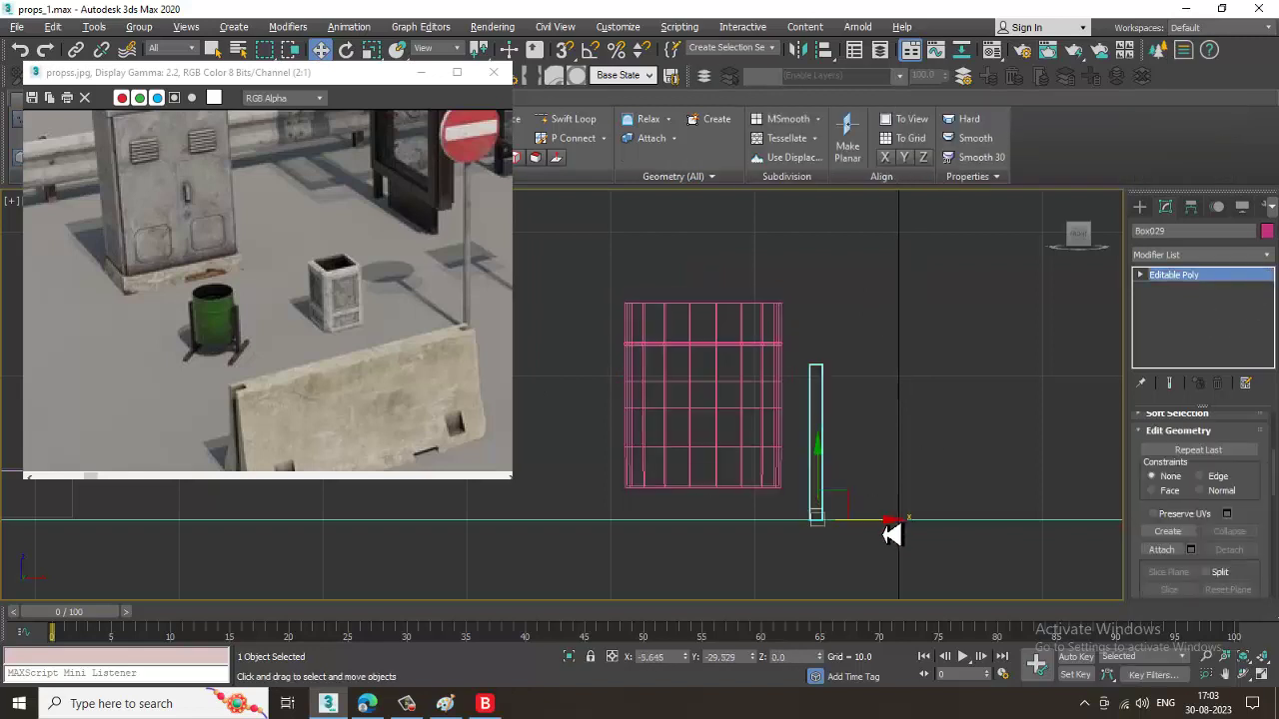
{"action": "left_click_drag", "start_coordinate": [891, 534], "coordinate": [676, 527]}
{"action": "left_click", "coordinate": [648, 421]}
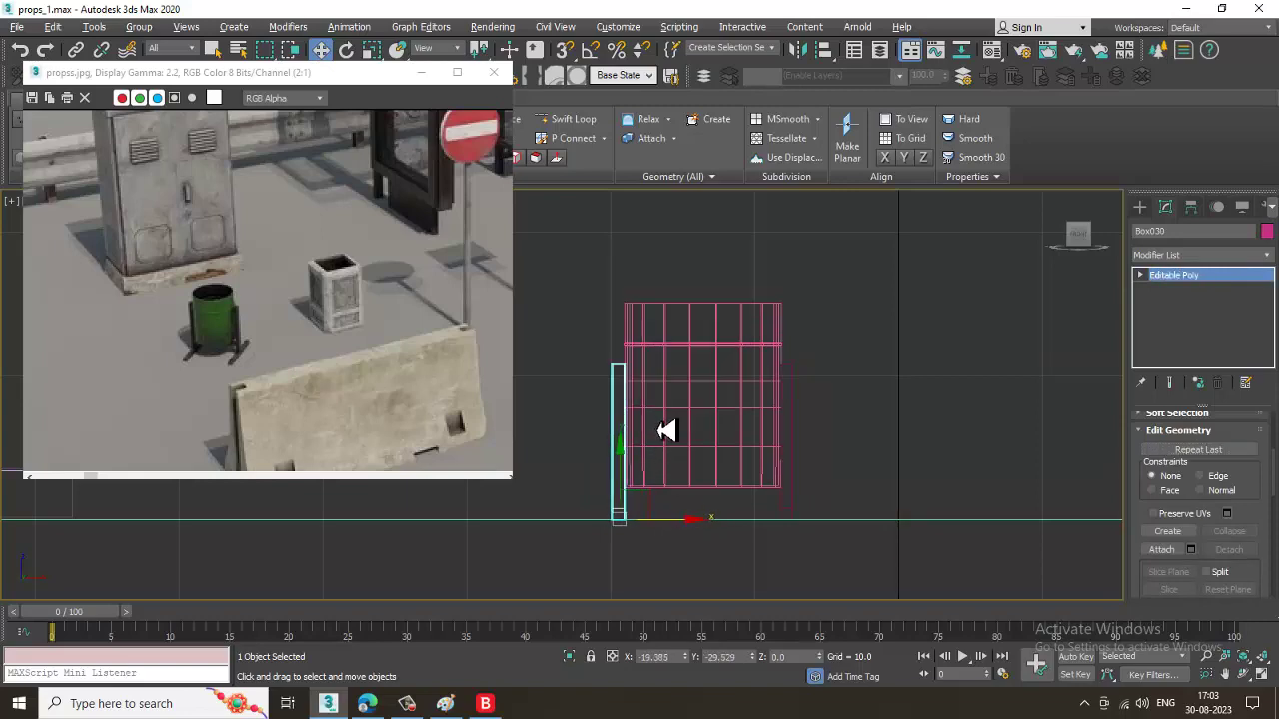
{"action": "key", "text": "alt+w"}
{"action": "right_click", "coordinate": [899, 545]}
{"action": "key", "text": "alt+w"}
{"action": "middle_click_drag", "start_coordinate": [984, 494], "coordinate": [821, 517], "text": "alt"}
{"action": "scroll", "coordinate": [832, 515], "scroll_direction": "down", "scroll_amount": 8}
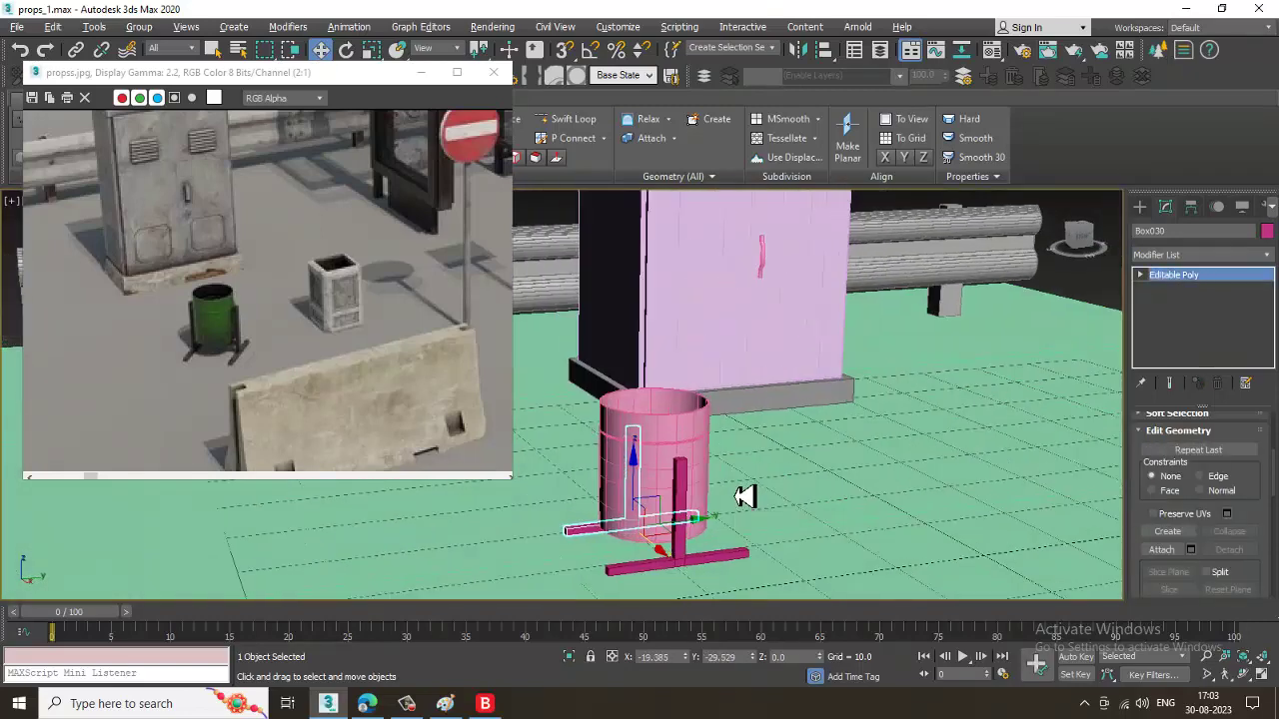
Compare the bin and its stands with the full reference image, moving the image window aside to uncover the scene.
{"action": "scroll", "coordinate": [250, 298], "scroll_direction": "down", "scroll_amount": 1}
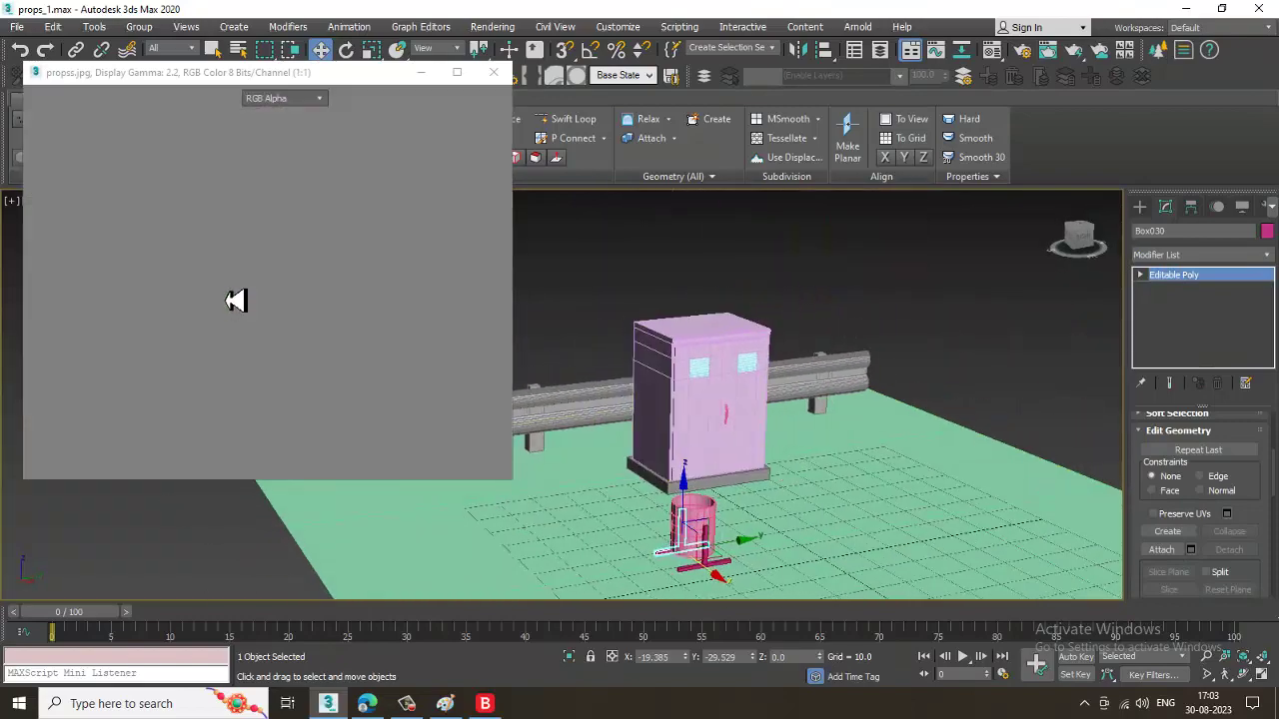
{"action": "left_click_drag", "start_coordinate": [264, 74], "coordinate": [184, 71]}
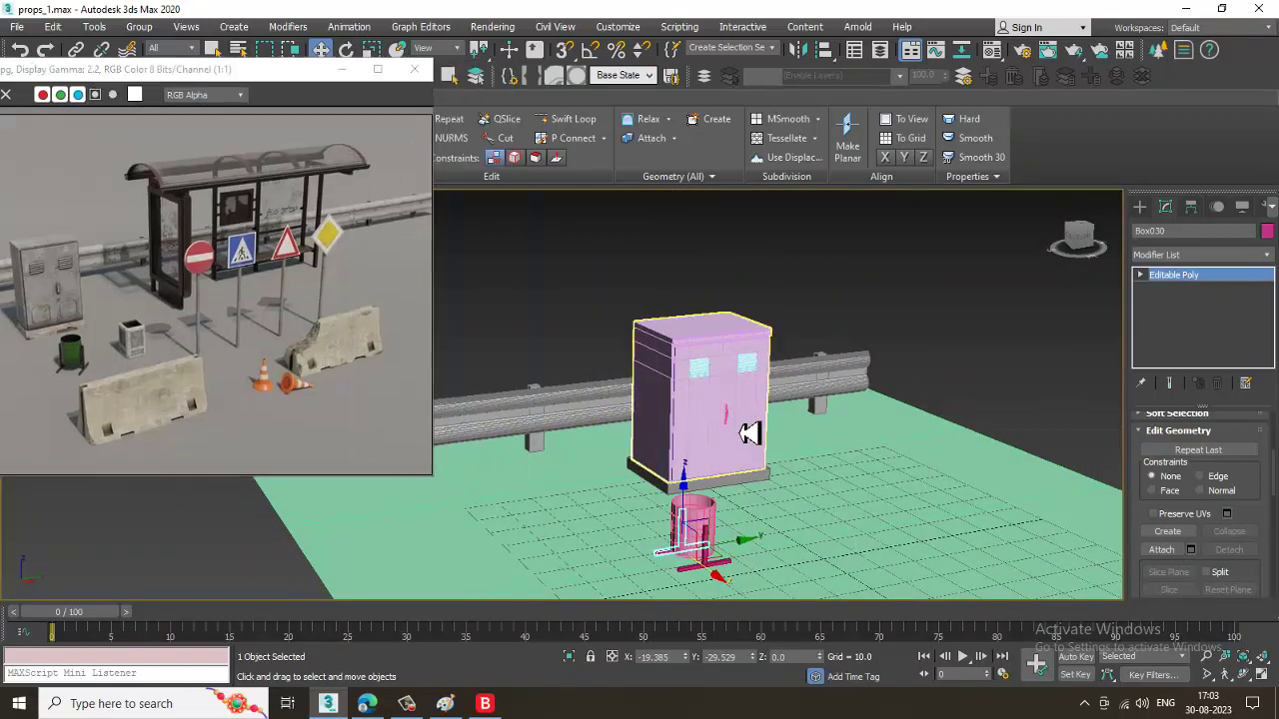
{"action": "middle_click_drag", "start_coordinate": [755, 434], "coordinate": [683, 428]}
{"action": "middle_click_drag", "start_coordinate": [704, 498], "coordinate": [689, 459]}
{"action": "left_click", "coordinate": [411, 705]}
{"action": "left_click", "coordinate": [410, 704]}
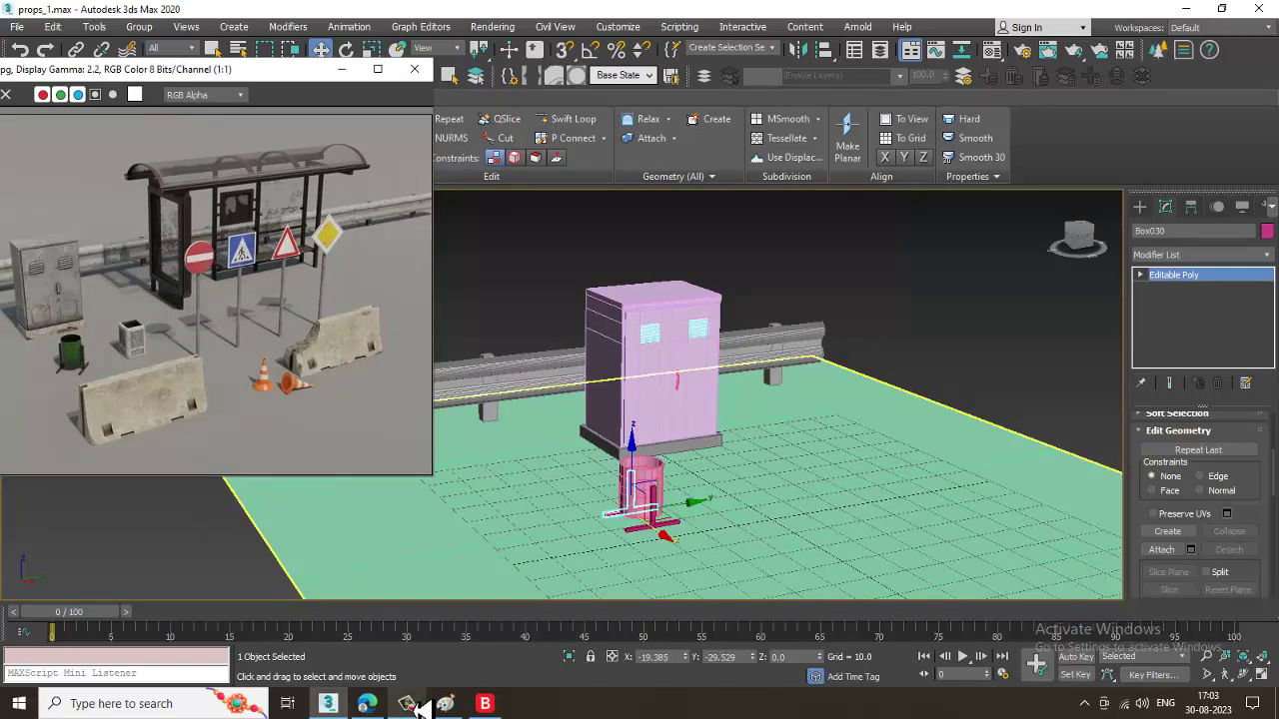